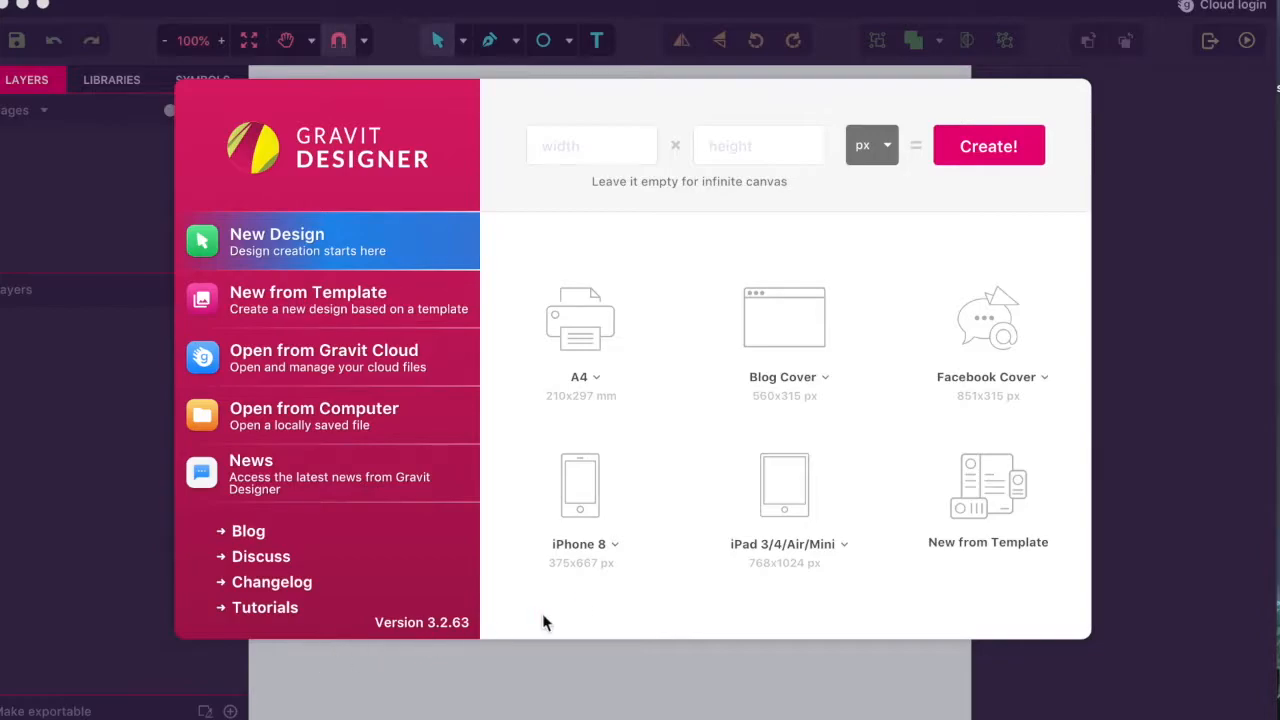
- Create a new blank design from the iPhone 8 preset (375 × 667 px)
left_click(617, 543)
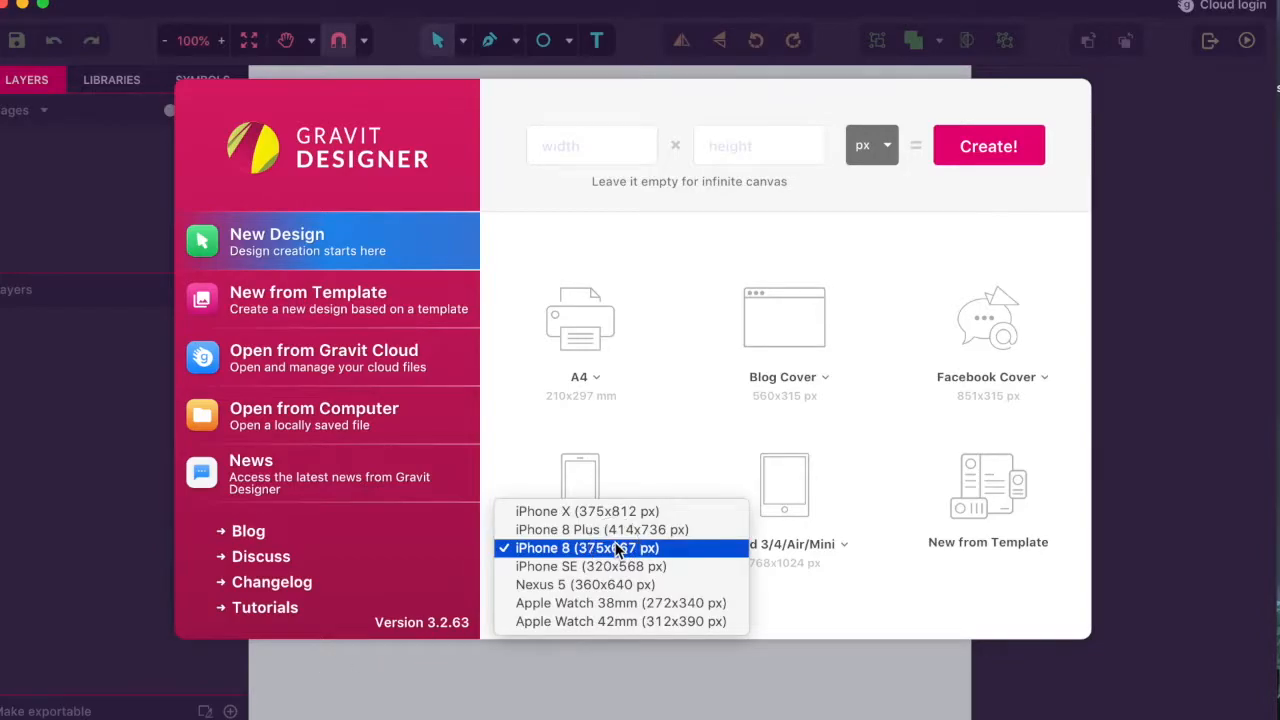
left_click(616, 544)
left_click(590, 492)
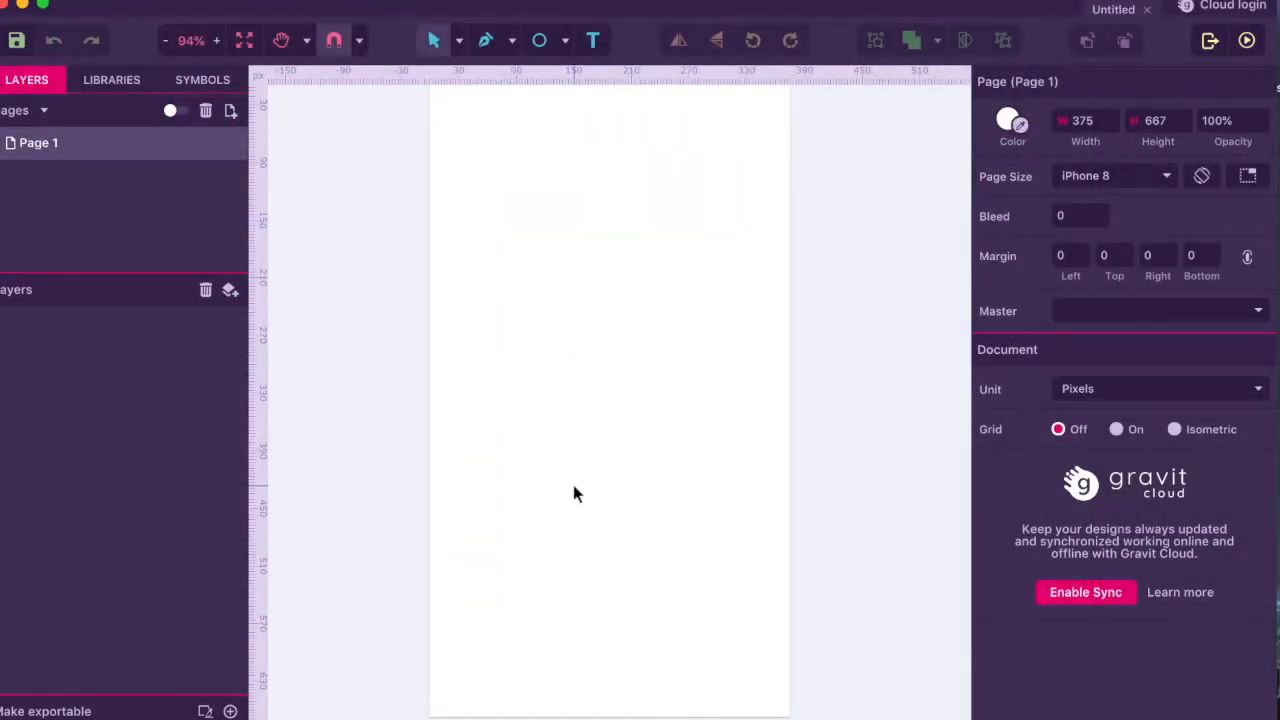
- Draw a 60 × 60 px square beside the page filled with dark blue #3567B7
key("r")
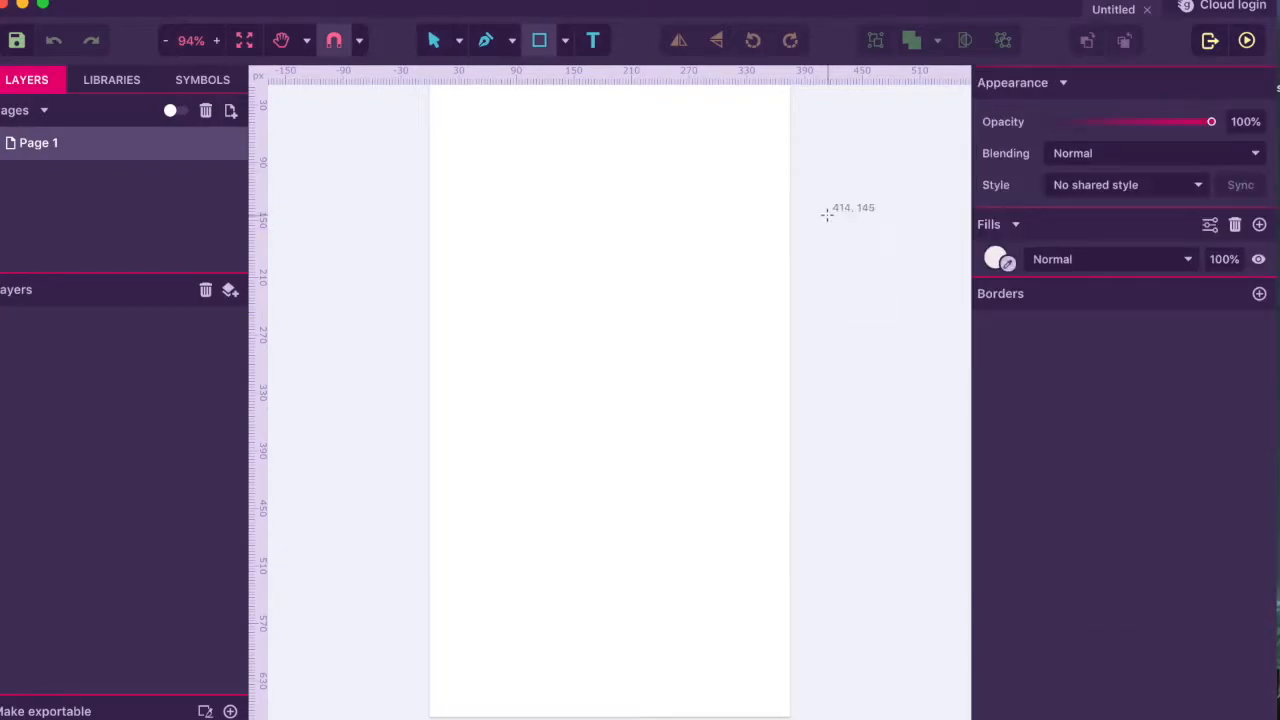
left_click_drag(816, 150, 874, 208)
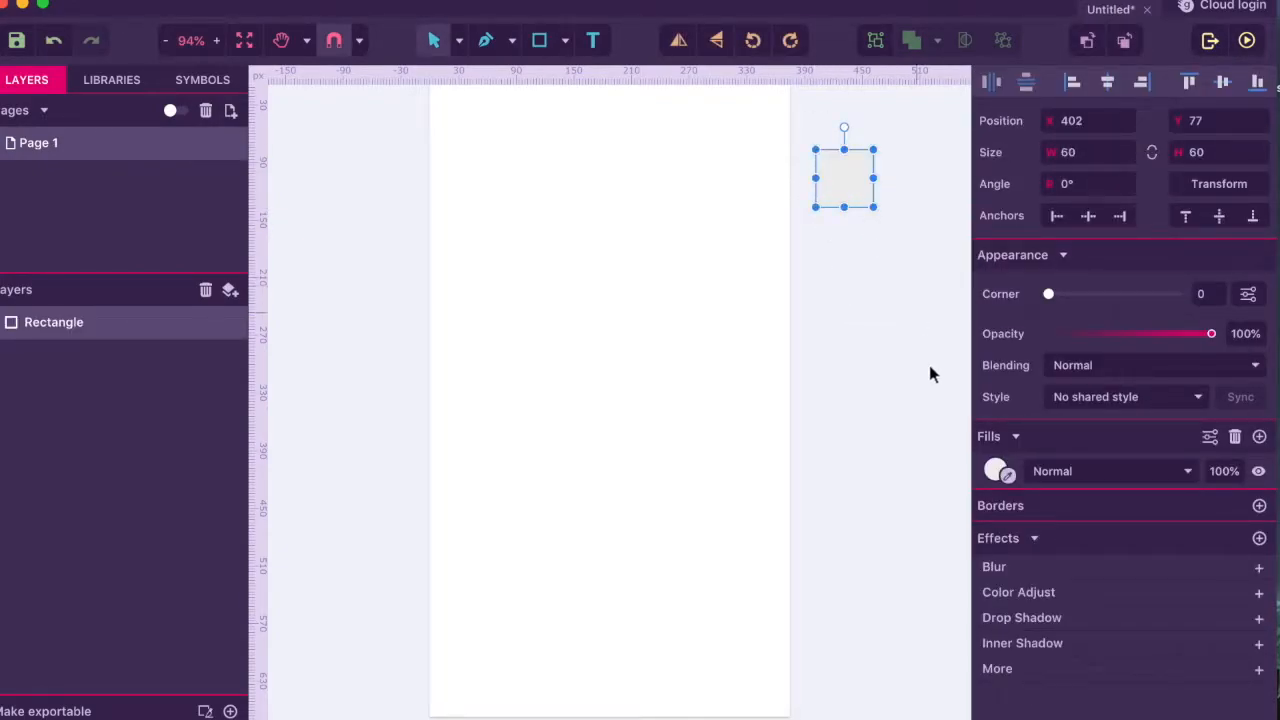
left_click(996, 470)
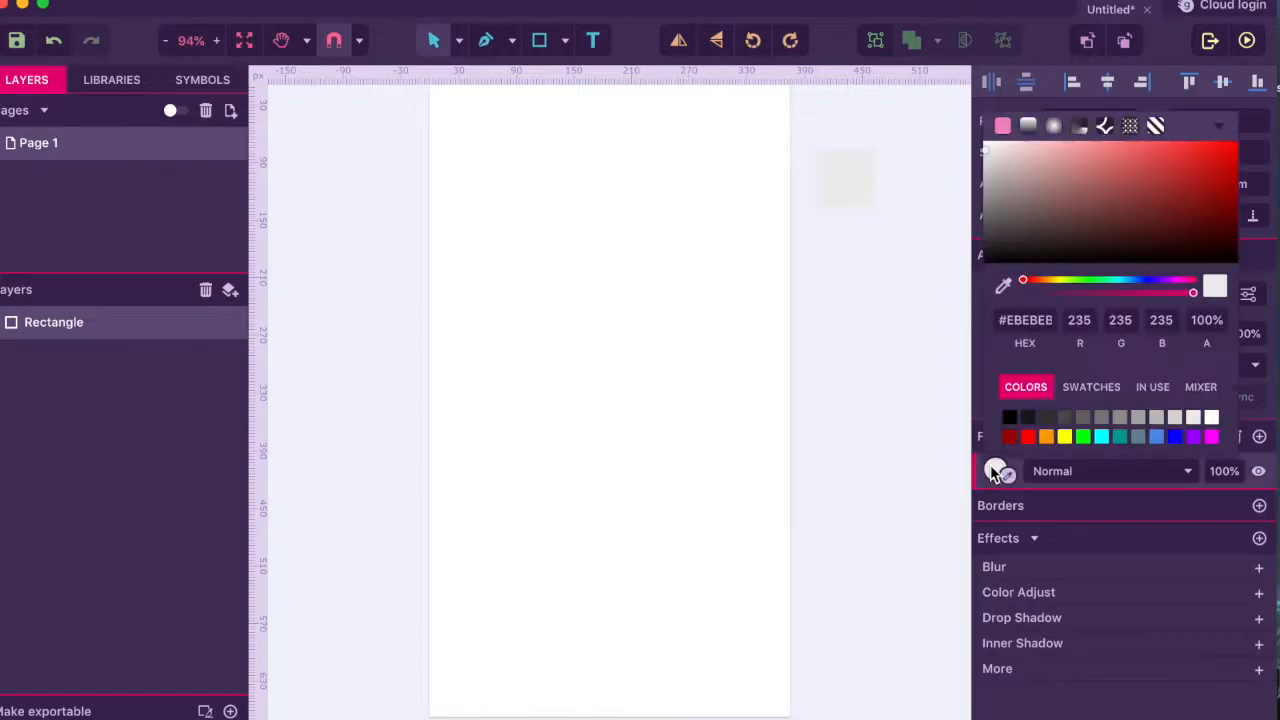
left_click(1157, 440)
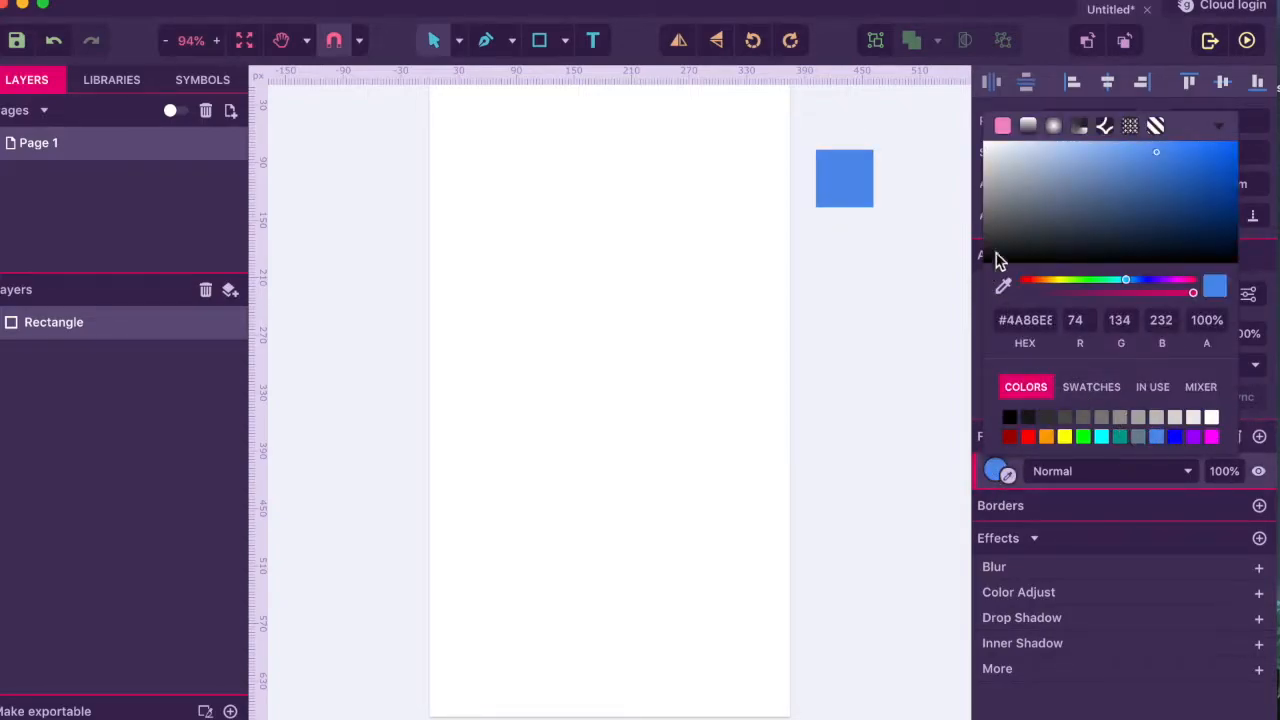
left_click_drag(1157, 158, 1167, 183)
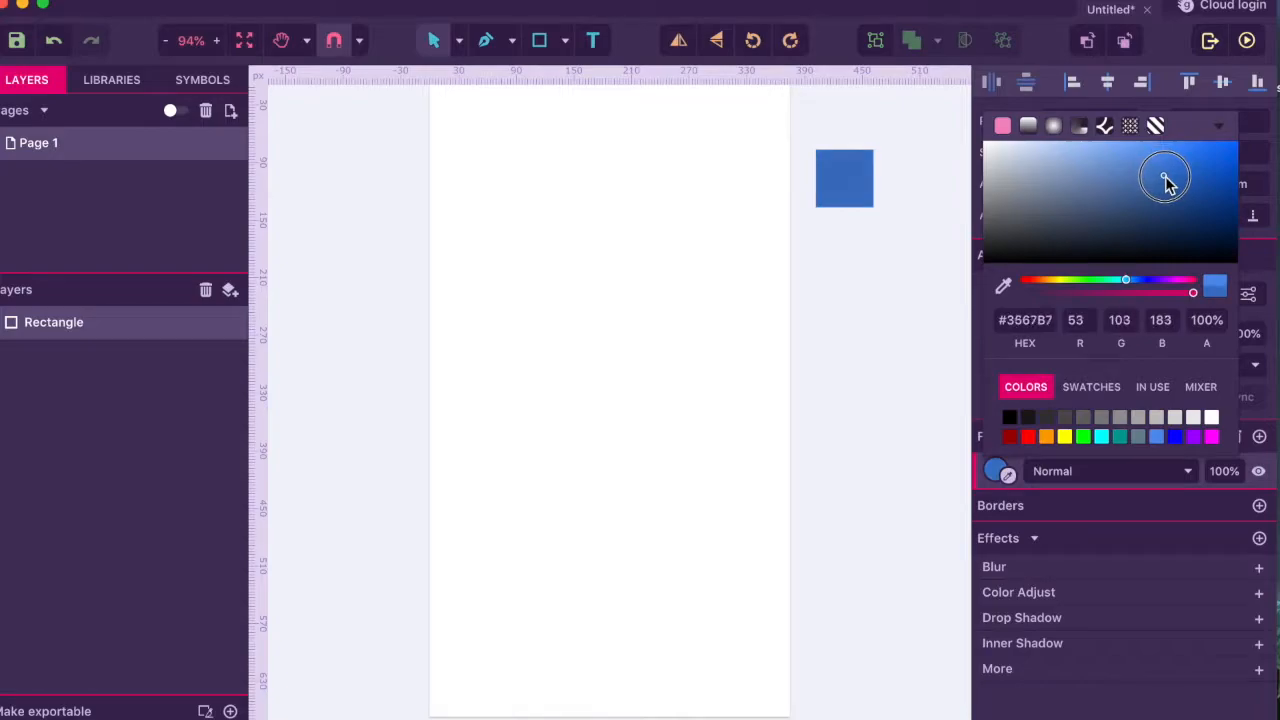
left_click(882, 241)
- Duplicate the square below the first and recolour the copy to #4E89E8
left_click(862, 205)
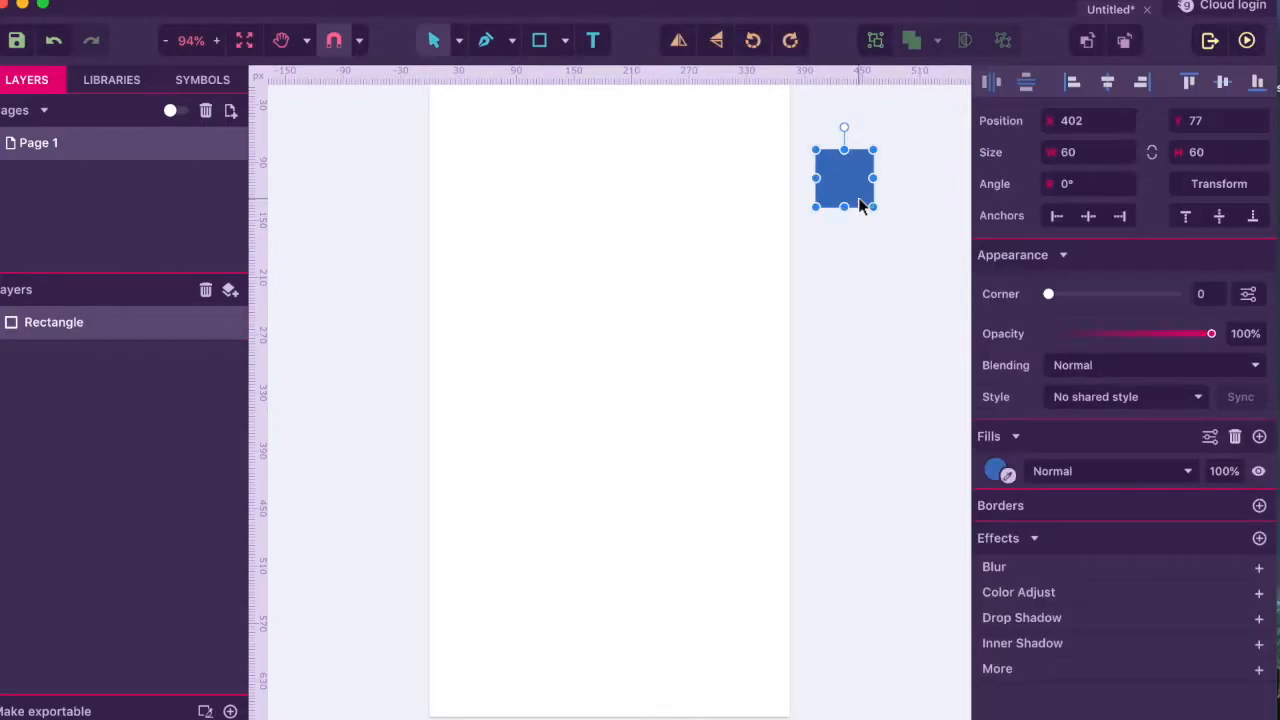
key("super+c")
key("super+v")
left_click_drag(862, 205, 868, 275)
left_click(997, 470)
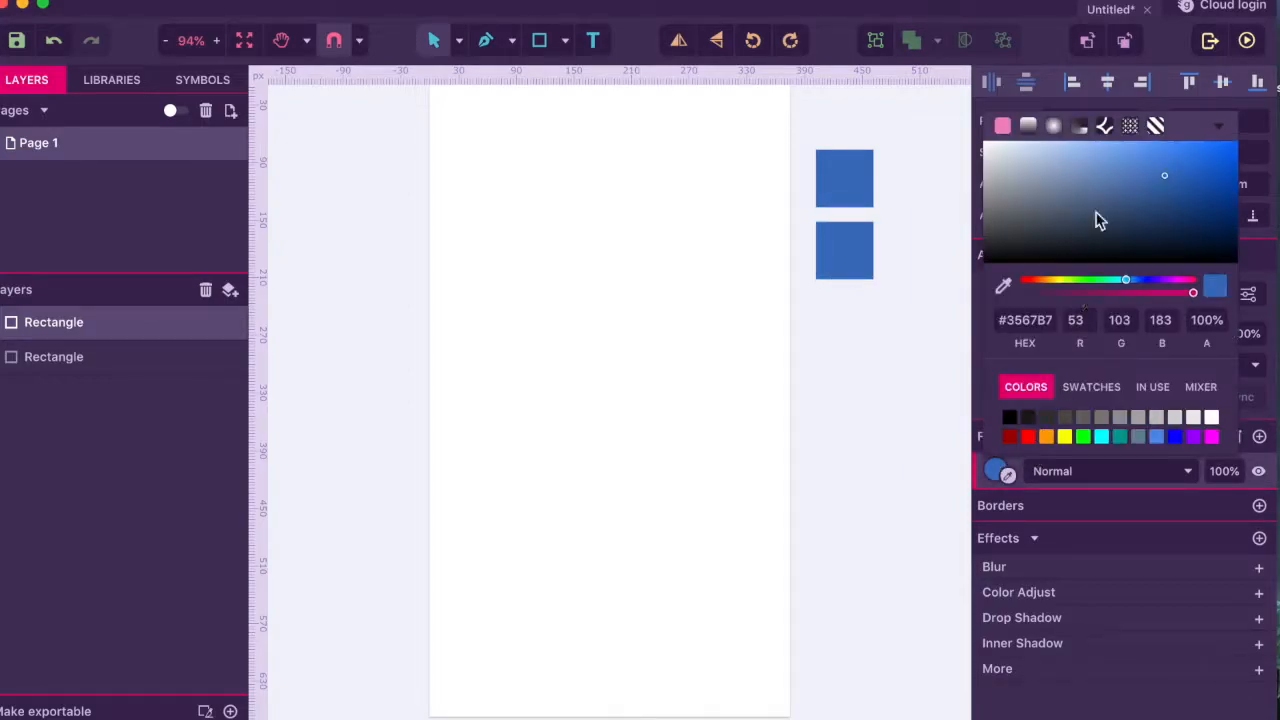
left_click_drag(1163, 176, 1154, 157)
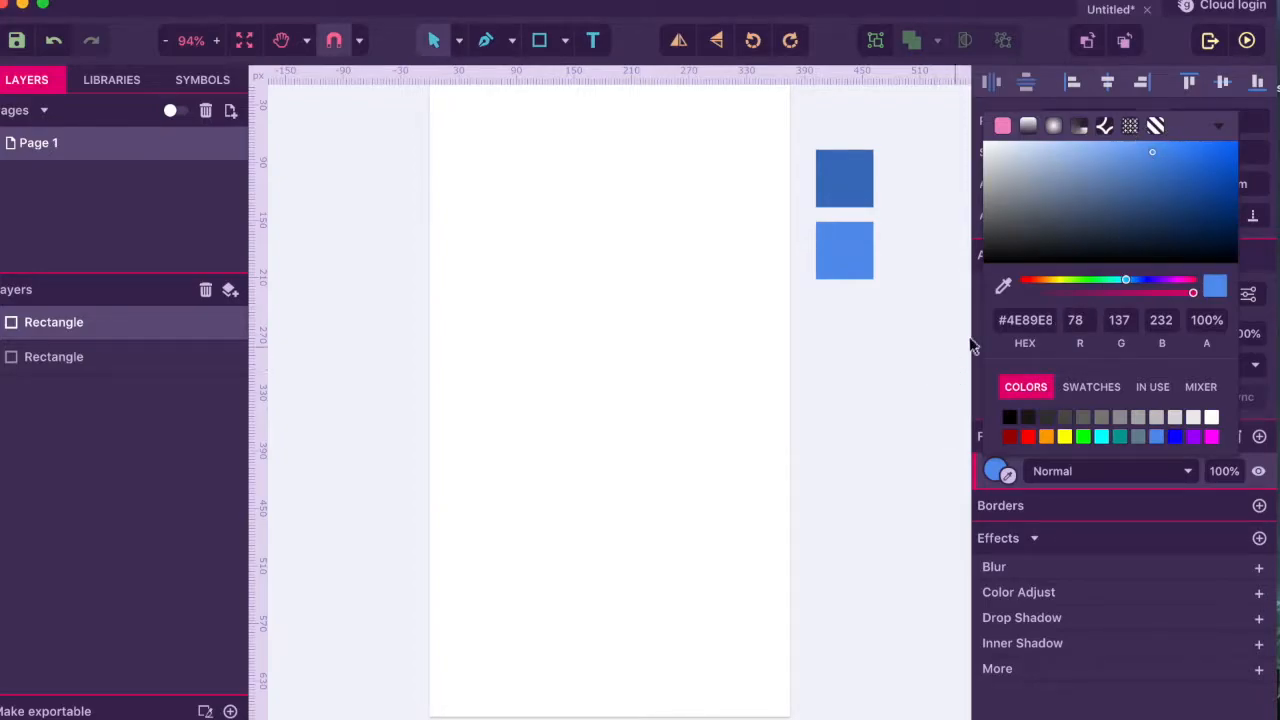
left_click(887, 338)
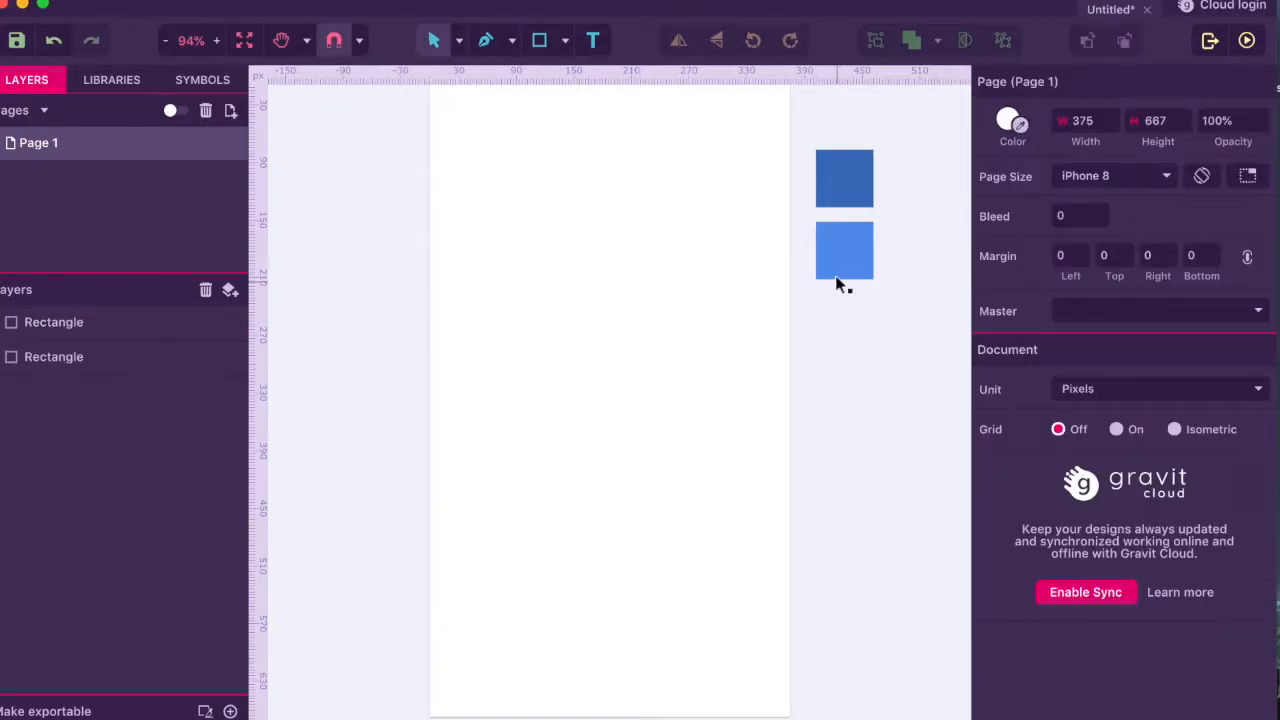
- Add a third copy below the second, recoloured to light blue #87B4FB
left_click(838, 281)
key("super+c")
key("super+v")
left_click_drag(845, 266, 850, 333)
left_click(995, 470)
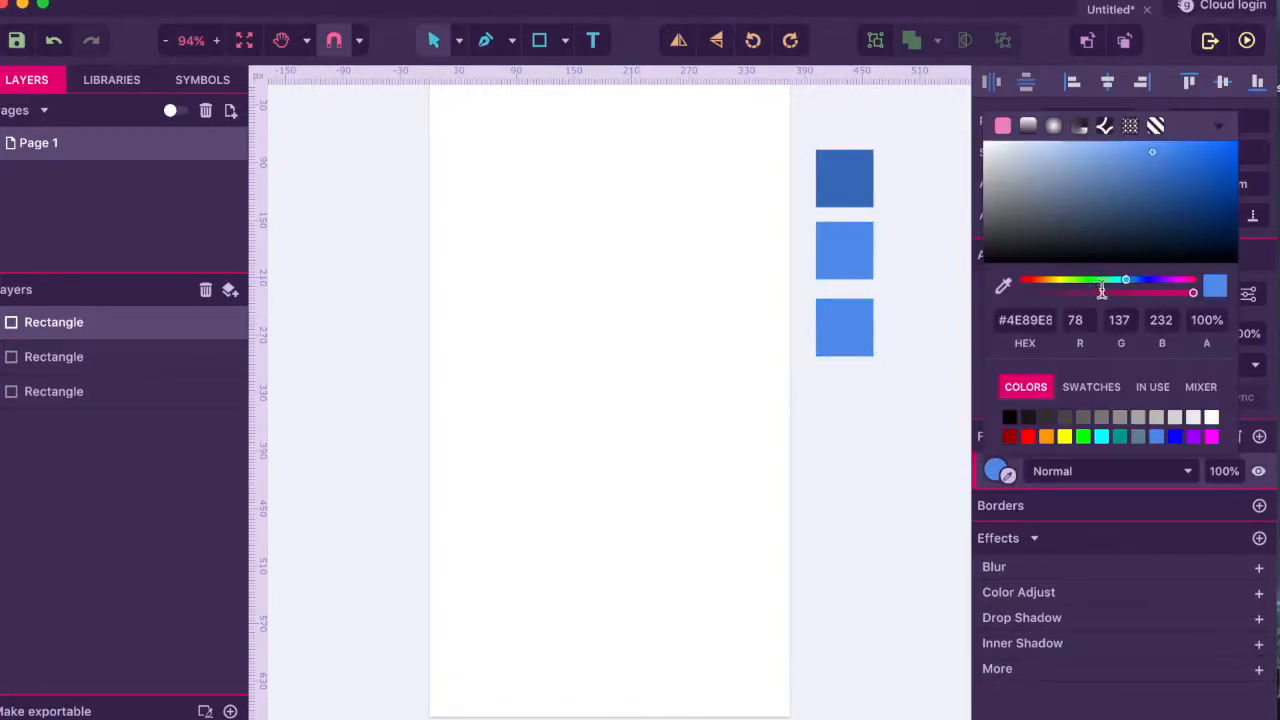
left_click_drag(1152, 154, 1092, 157)
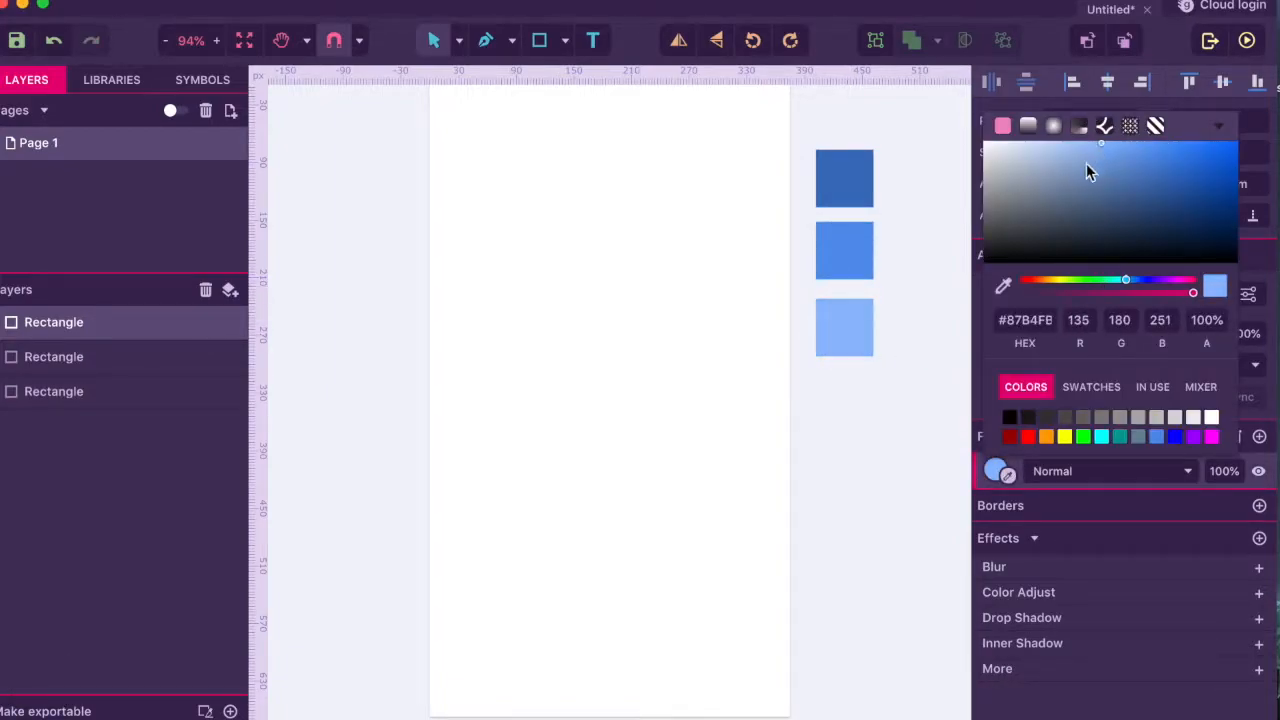
left_click(952, 246)
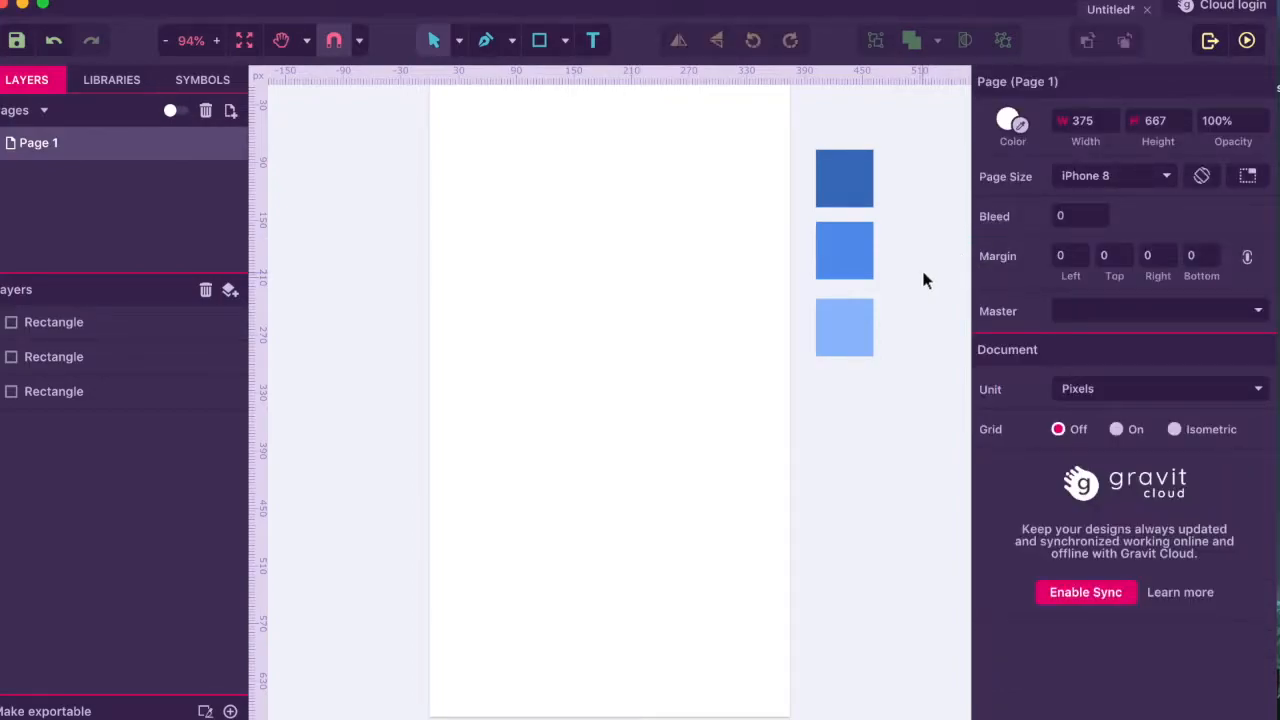
scroll(619, 316, "up", 3)
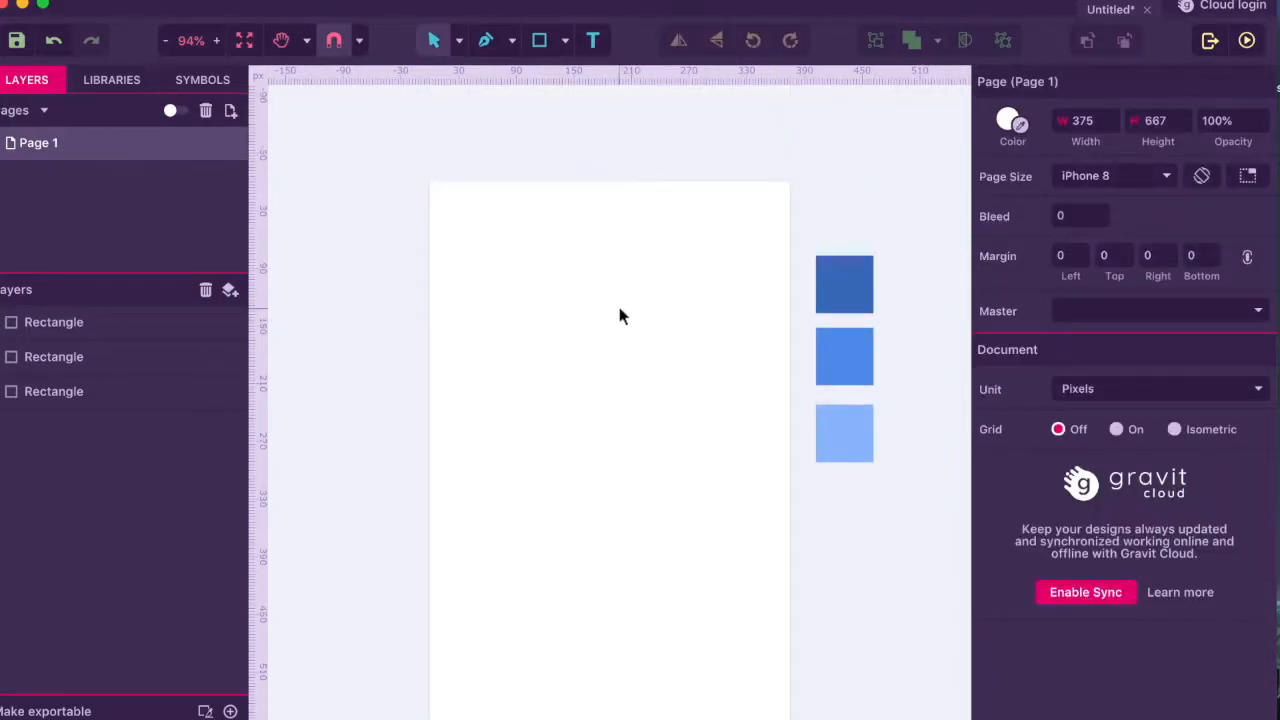
- Draw a 375 px-wide header rectangle at the page top, fill it medium blue, and import status_bar_light.svg
key("r")
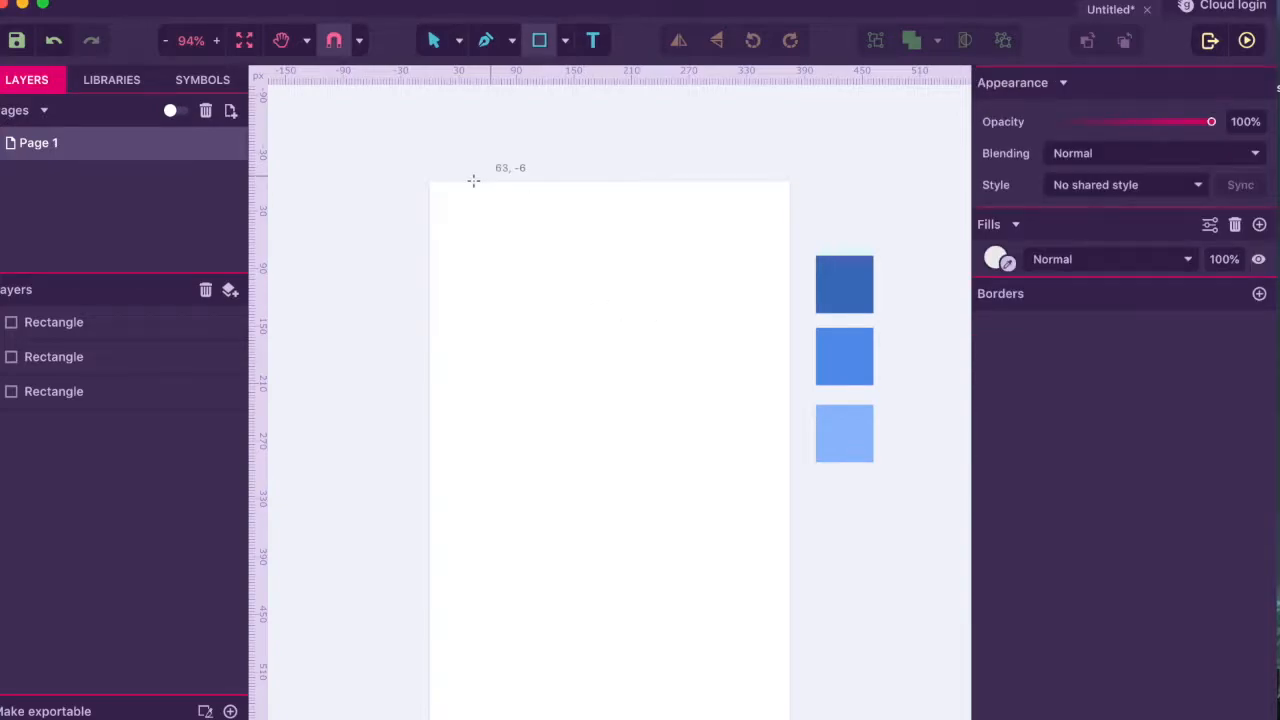
left_click_drag(427, 182, 791, 432)
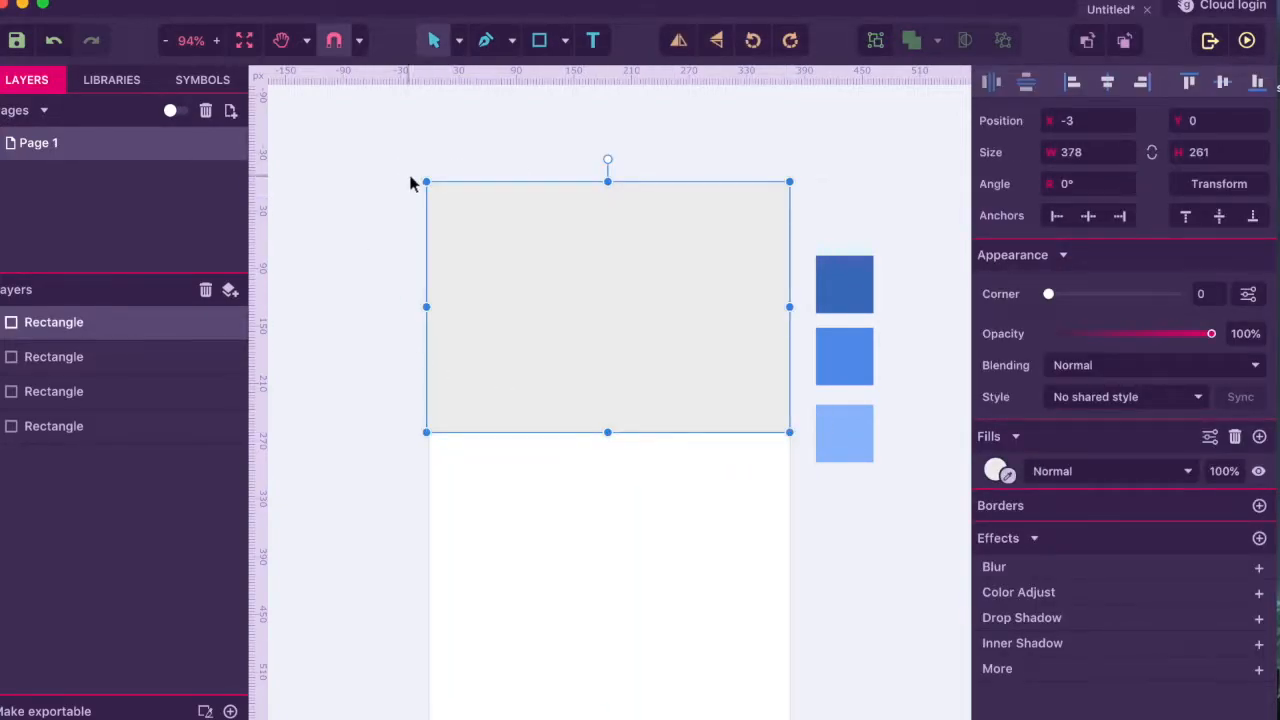
mouse_move(424, 181)
left_mouse_down()
mouse_move(426, 203)
mouse_move(430, 187)
left_mouse_up()
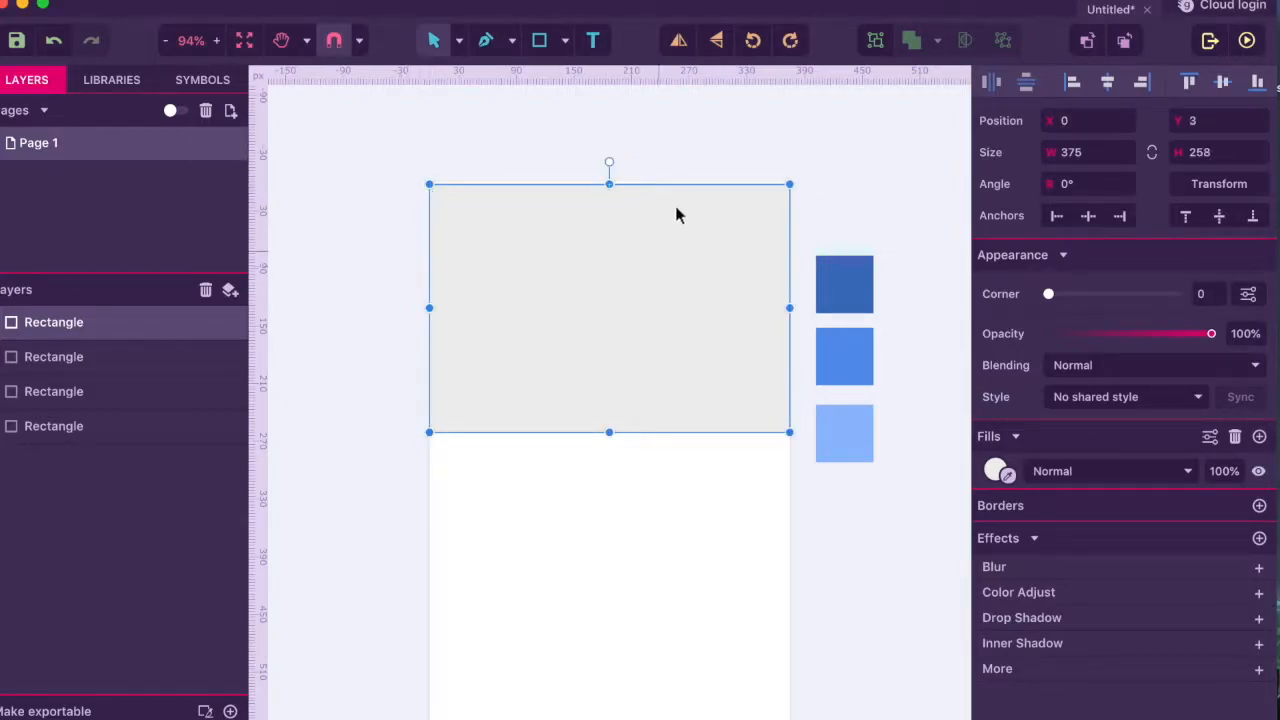
left_click_drag(670, 179, 670, 178)
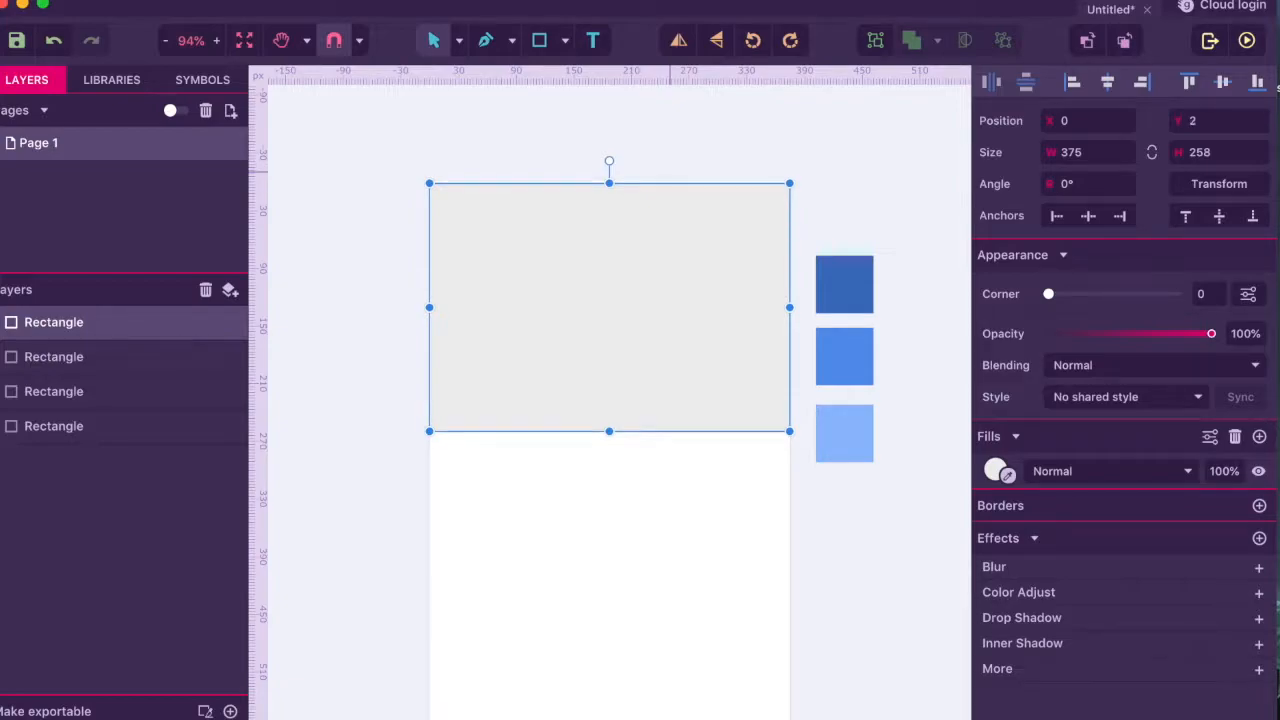
left_click(1004, 476)
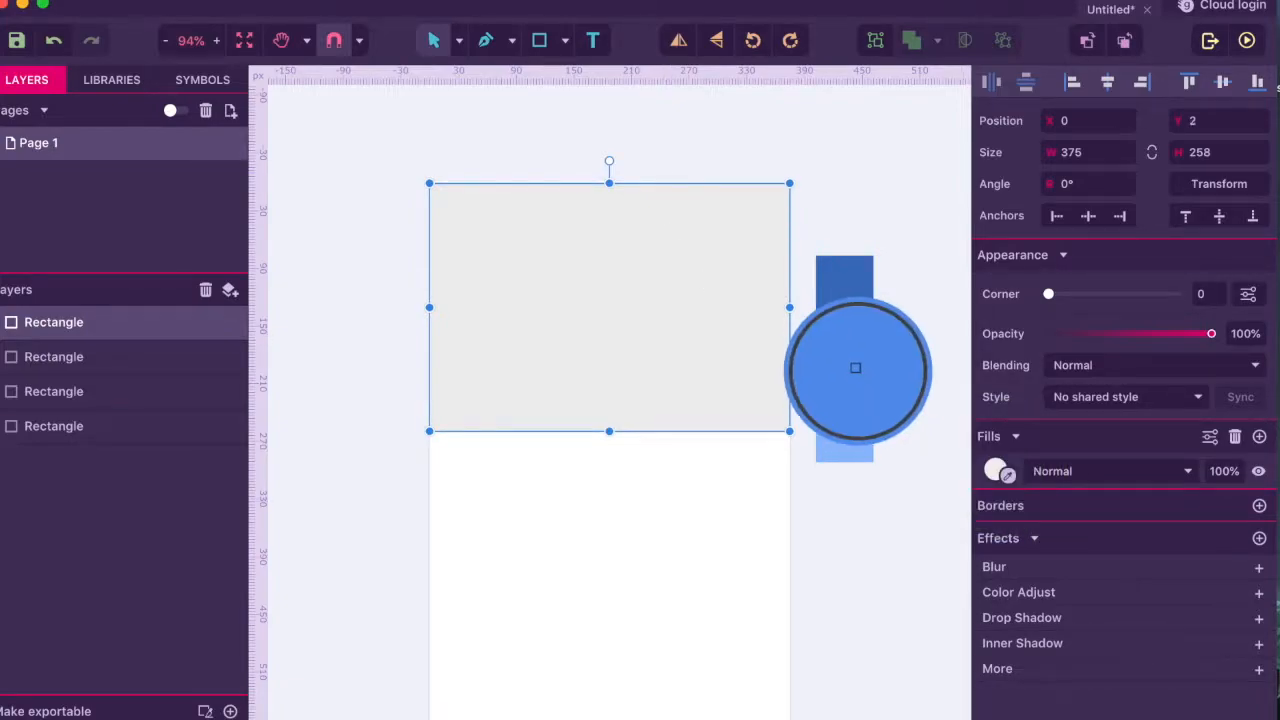
left_click(855, 366)
left_click(669, 472)
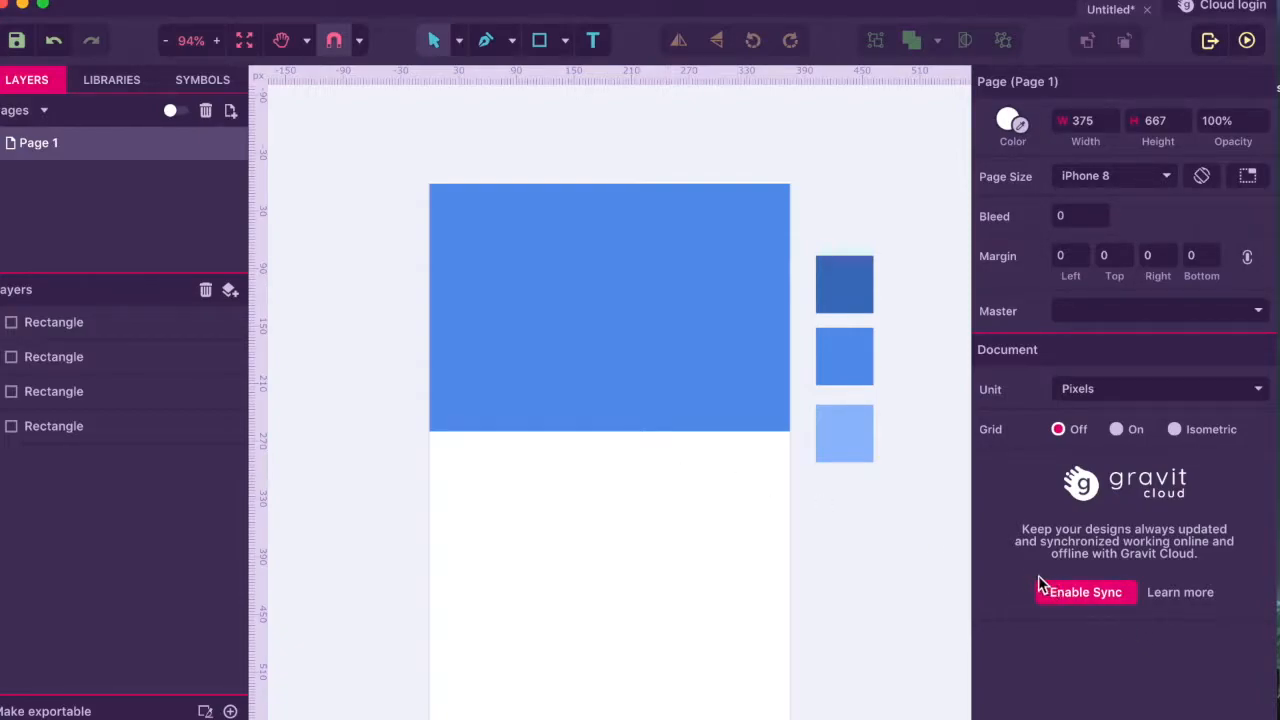
key("super+Tab")
key("super+Tab")
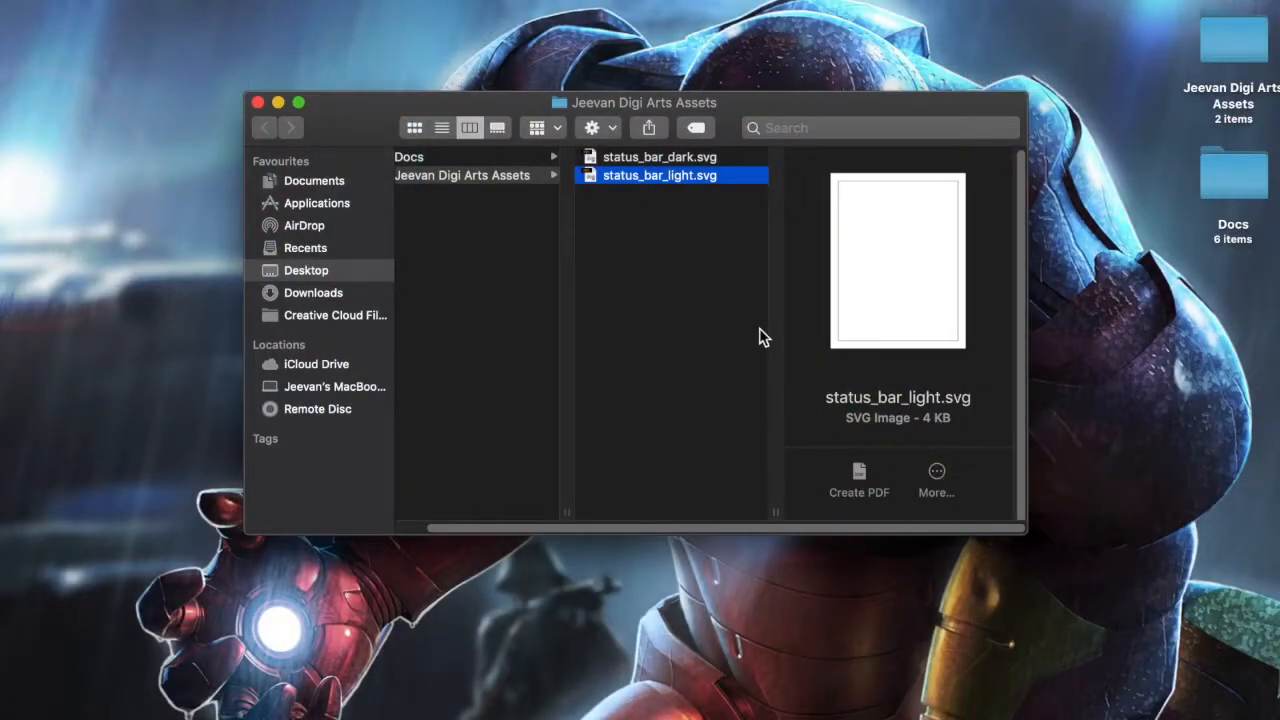
left_click_drag(672, 185, 597, 310)
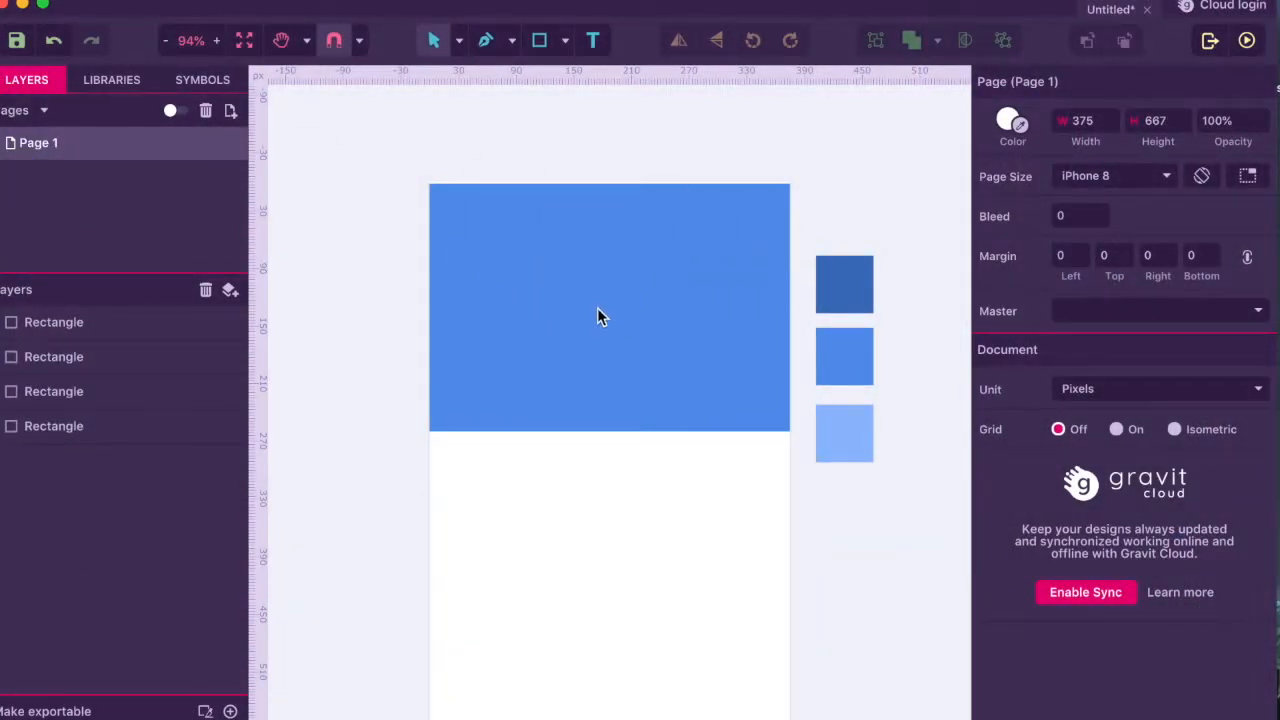
- Position the status_bar_light graphic flush along the top edge of the blue header
left_click_drag(719, 320, 609, 178)
left_click(585, 284)
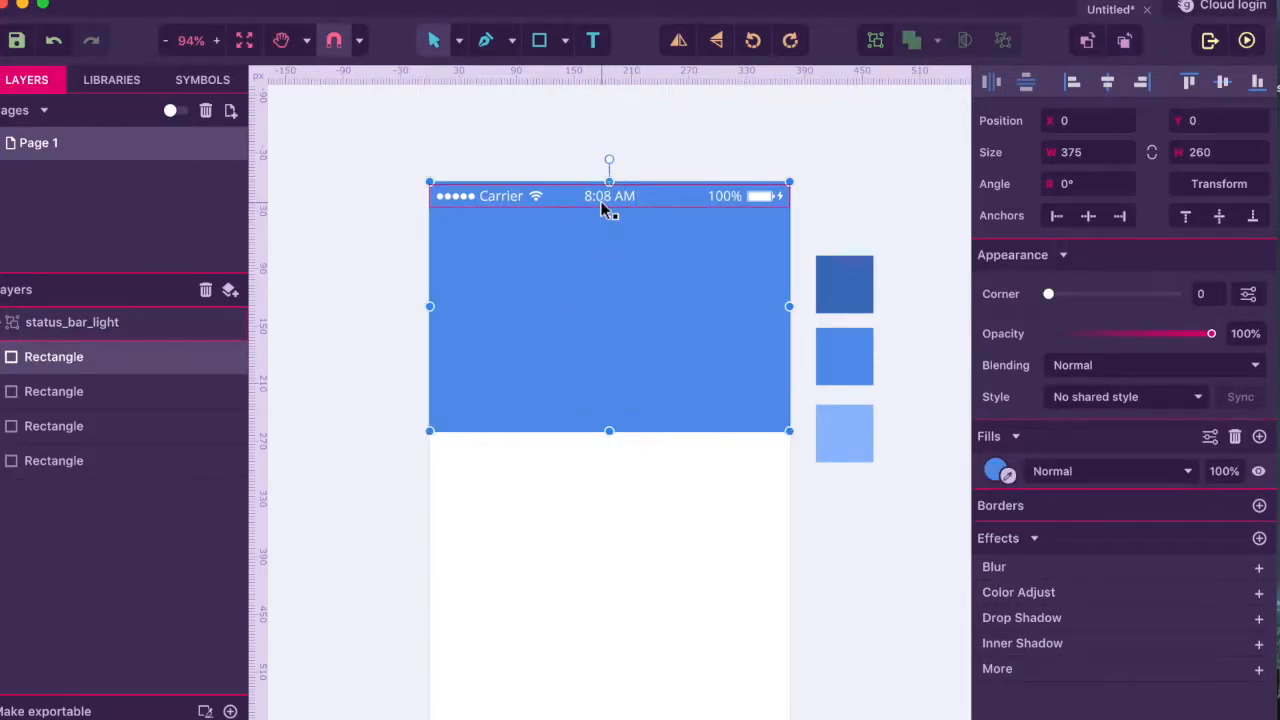
left_click(604, 206)
key("Up")
key("Up")
key("Up")
key("Up")
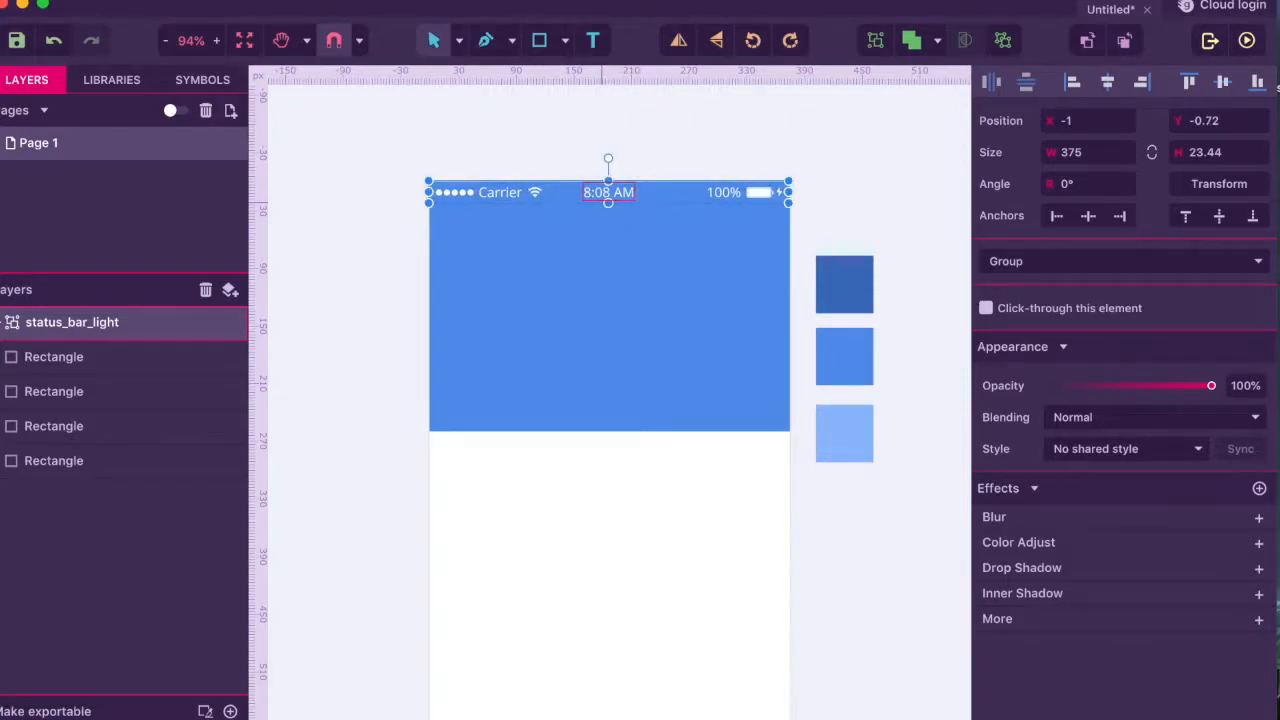
left_click(362, 310)
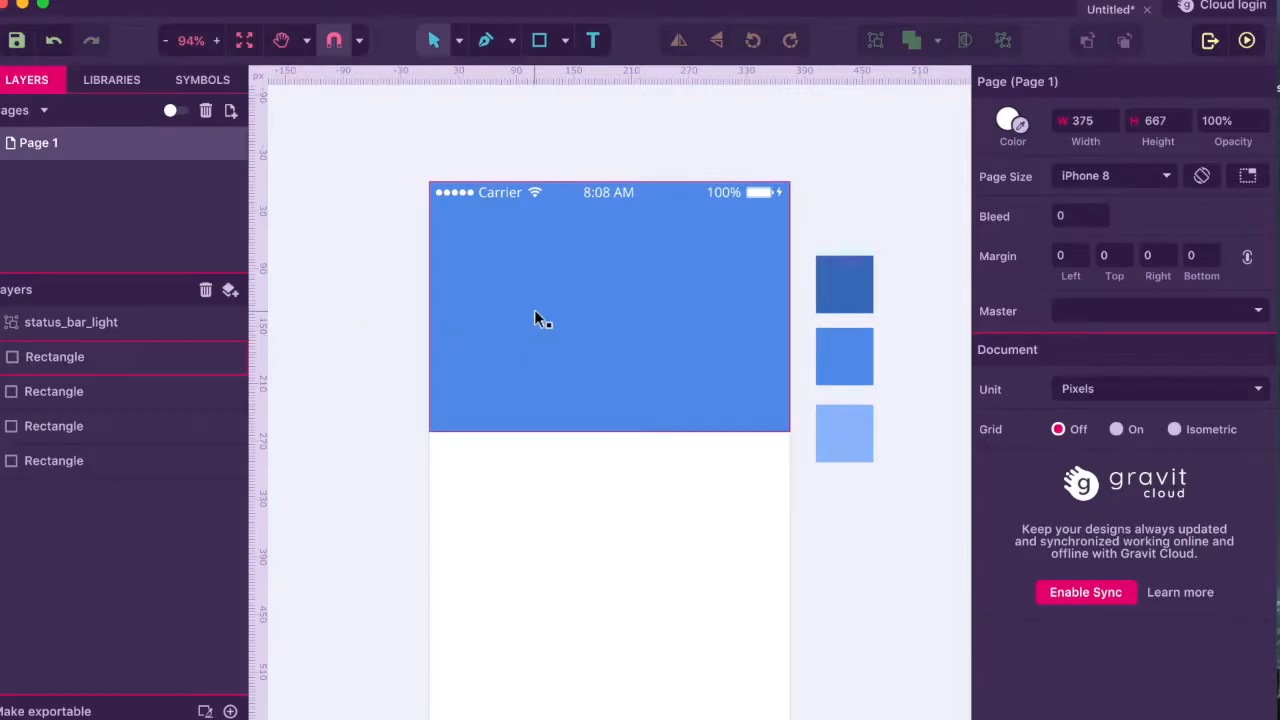
- Draw a circle for the profile photo and centre it horizontally in the header
key("e")
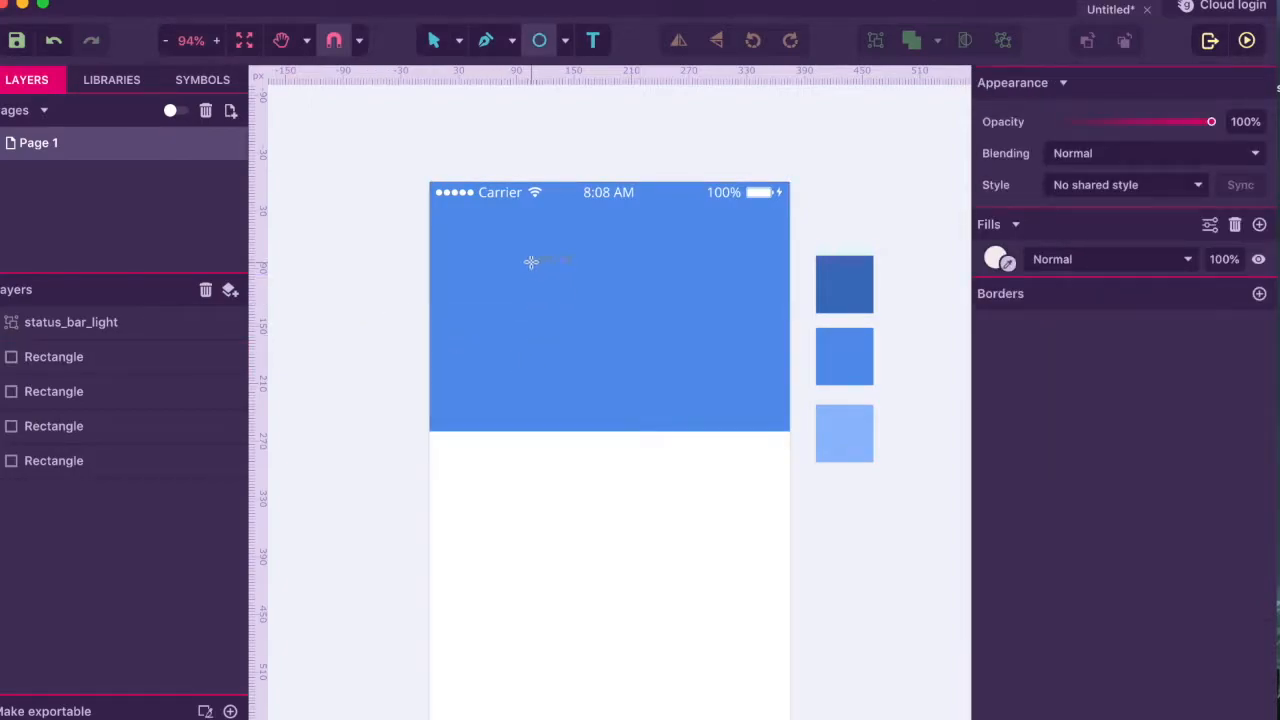
left_click_drag(526, 254, 635, 347)
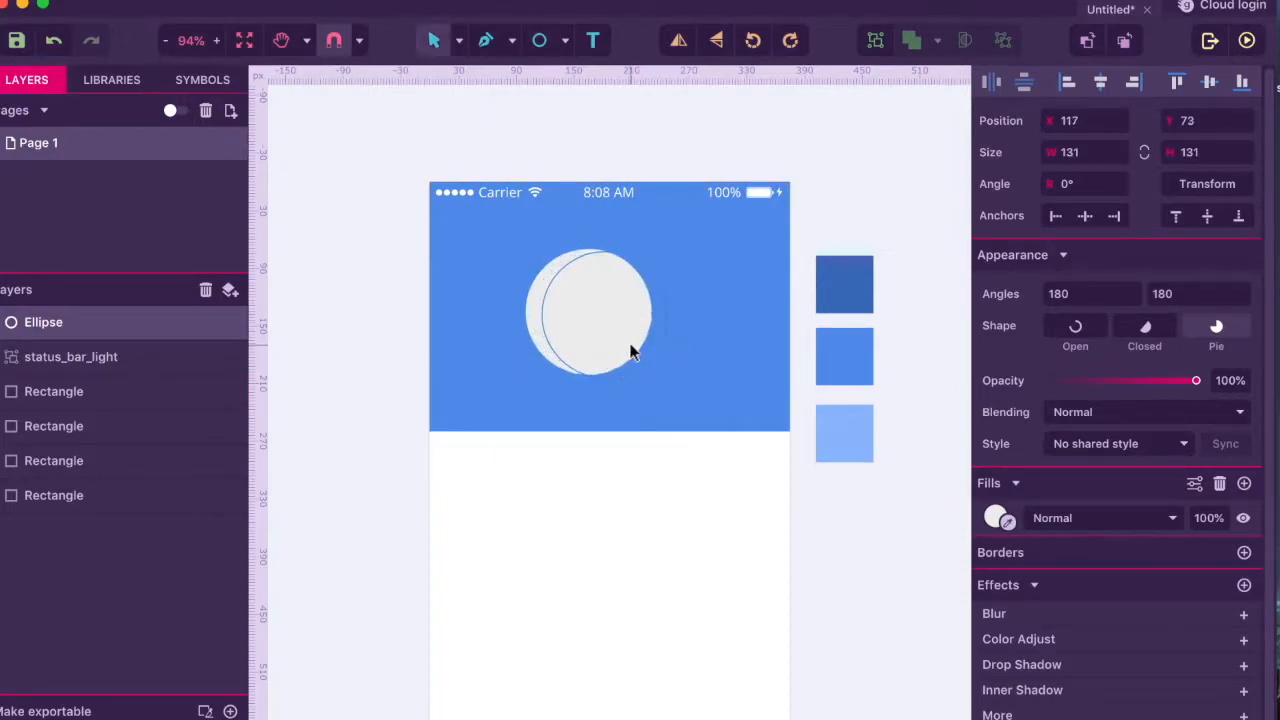
left_click(1100, 82)
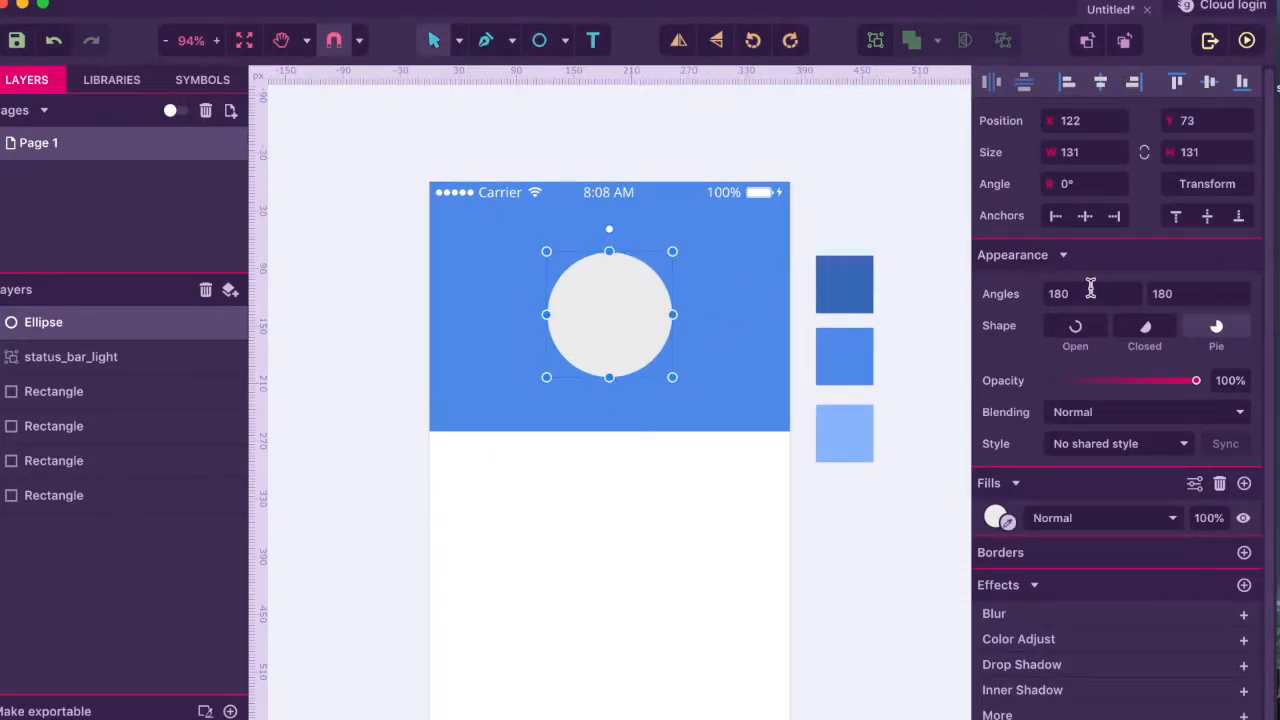
- Give the circle a transparent fill and a 3 px white outline
left_click(1007, 514)
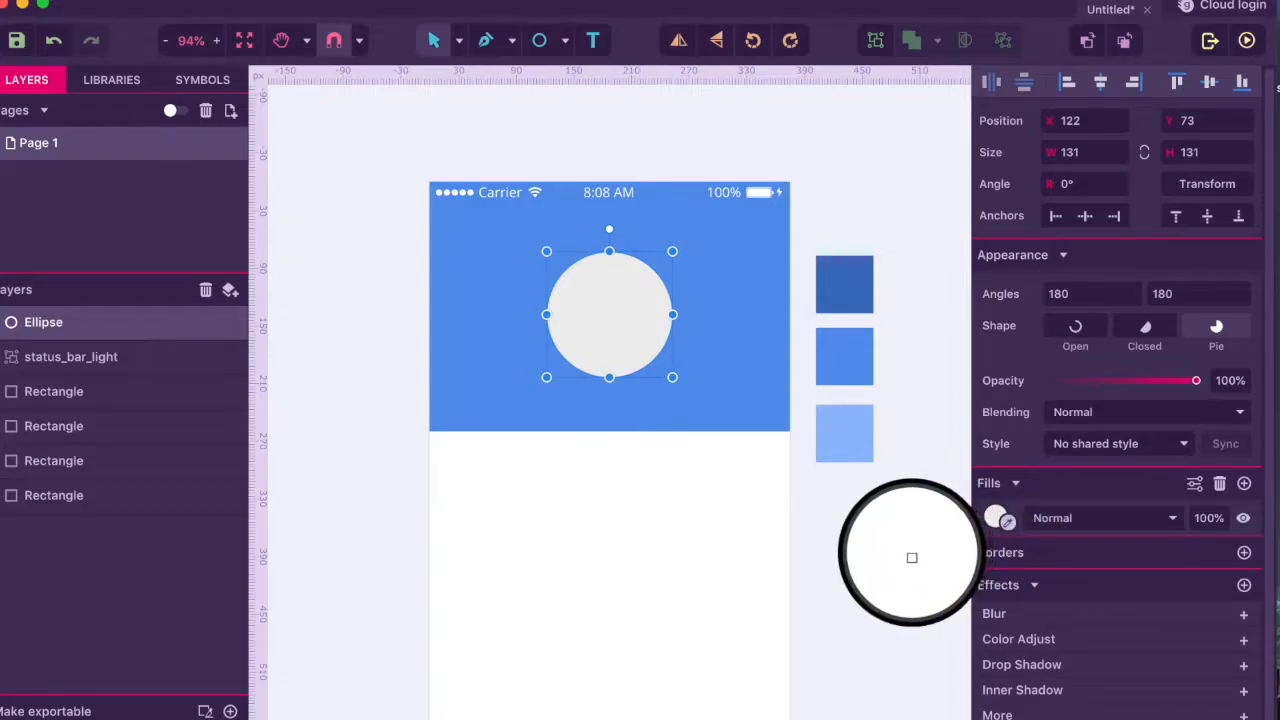
left_click(889, 554)
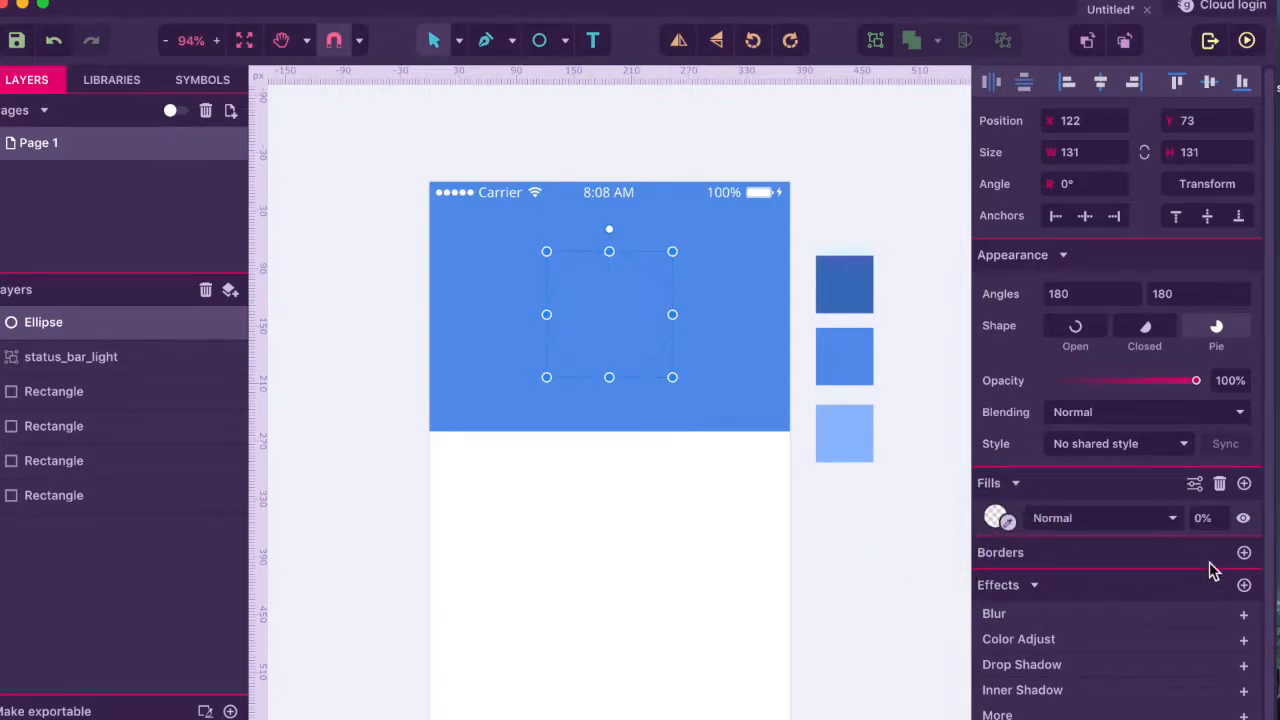
left_click(1244, 552)
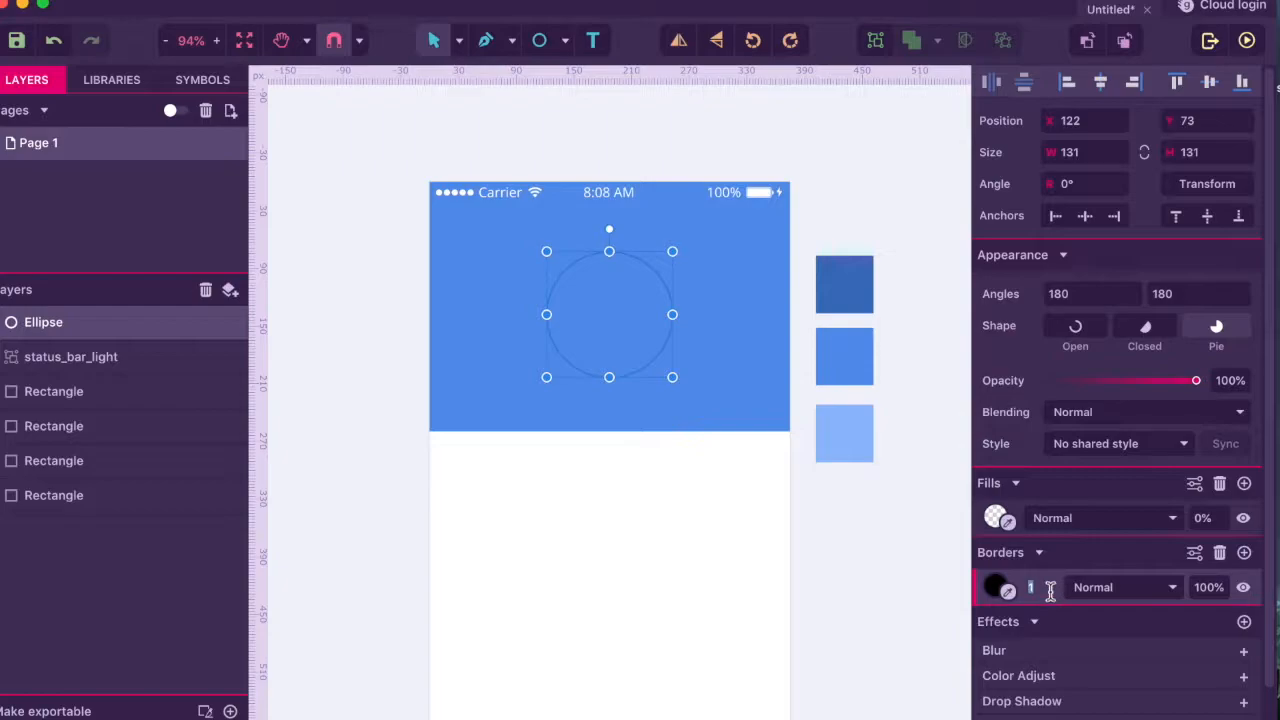
type("3")
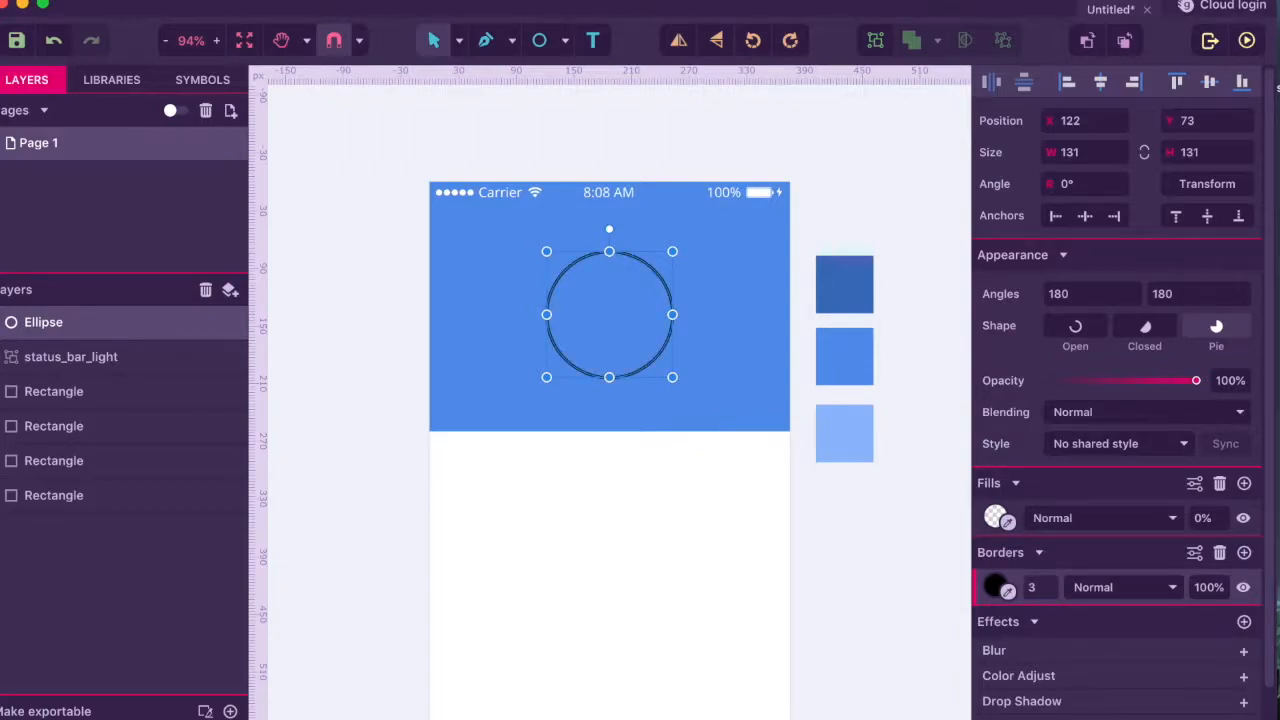
left_click(1008, 591)
left_click(703, 557)
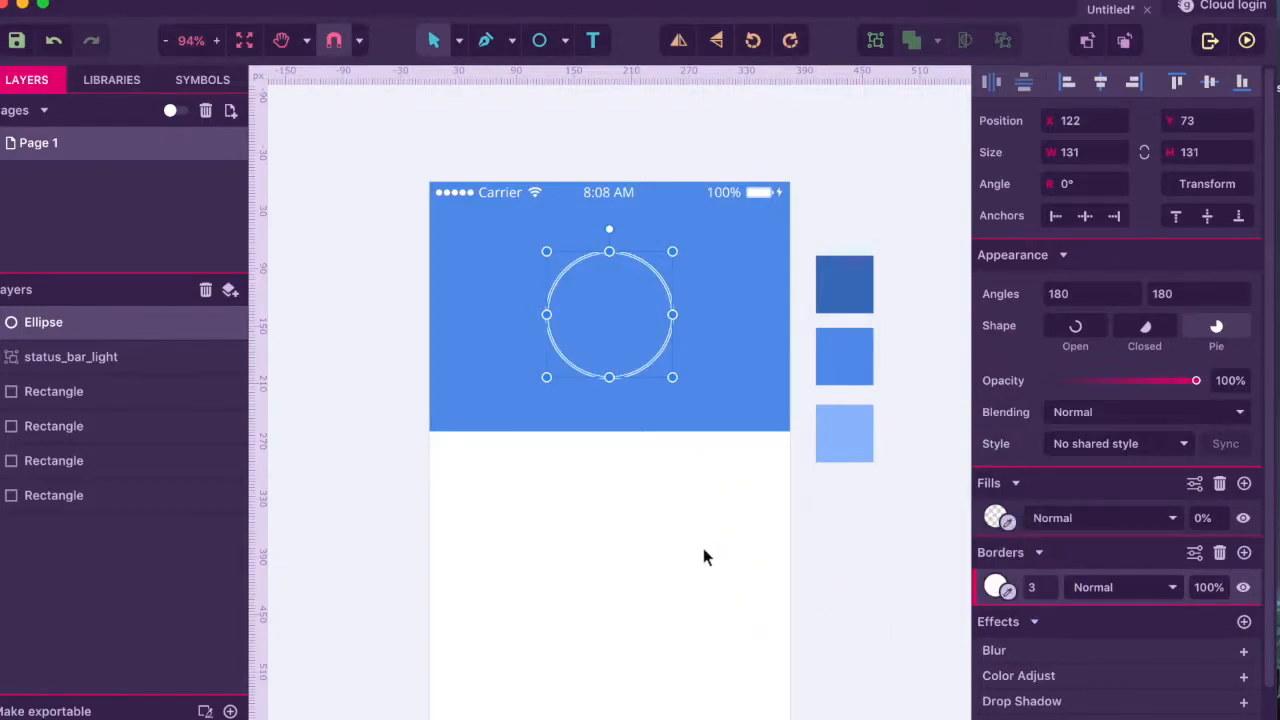
left_click(808, 541)
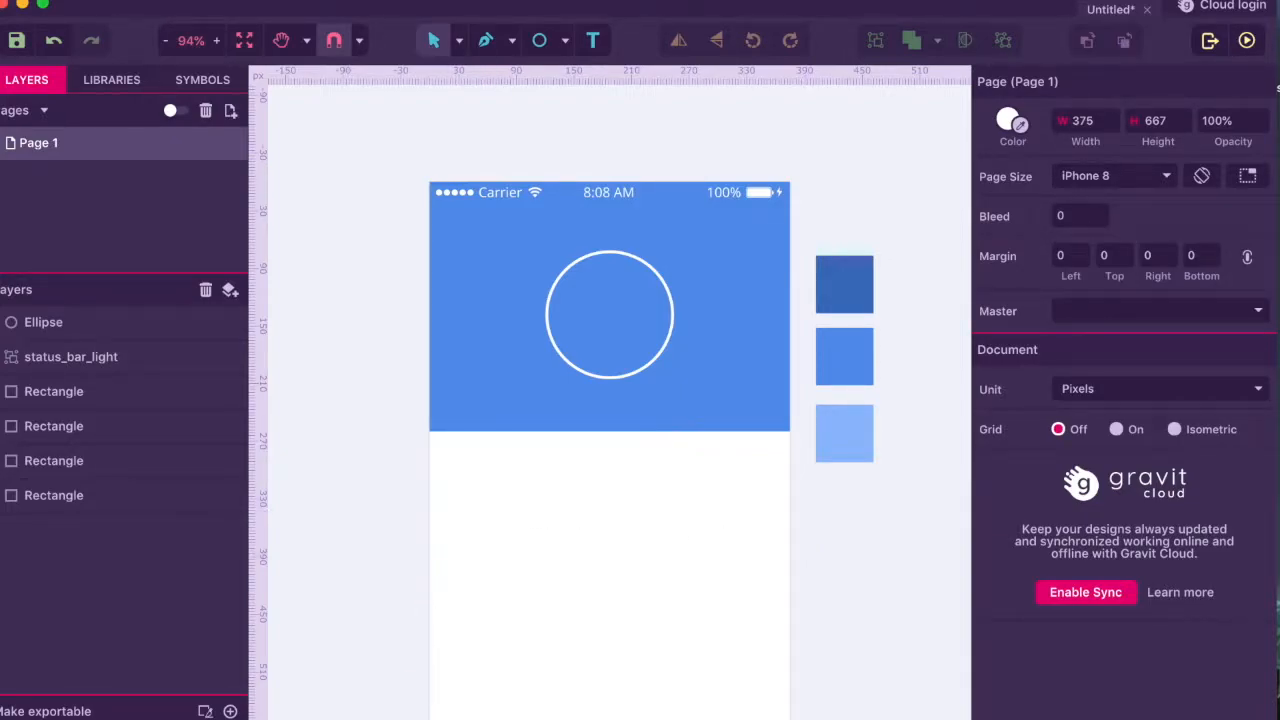
- Bring the portrait photo from the desktop over the circle and mask it inside the Ellipse
left_click(600, 343)
scroll(620, 340, "down", 3)
left_click(654, 443)
left_click_drag(971, 14, 886, 34)
left_click_drag(1265, 178, 635, 244)
left_click_drag(888, 26, 978, 8)
left_click_drag(819, 354, 649, 283)
left_click_drag(107, 330, 110, 368)
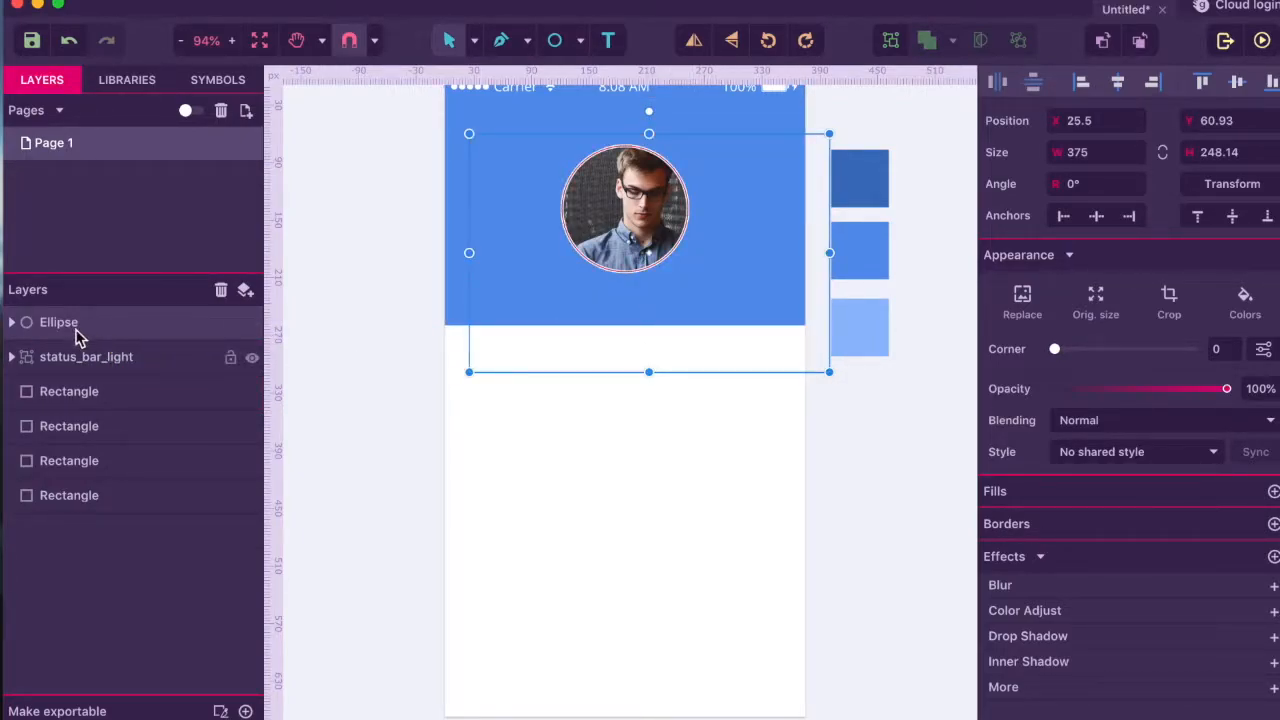
- Nudge the photo inside the circle so it frames the man's face
left_click(12, 322)
left_click(88, 366)
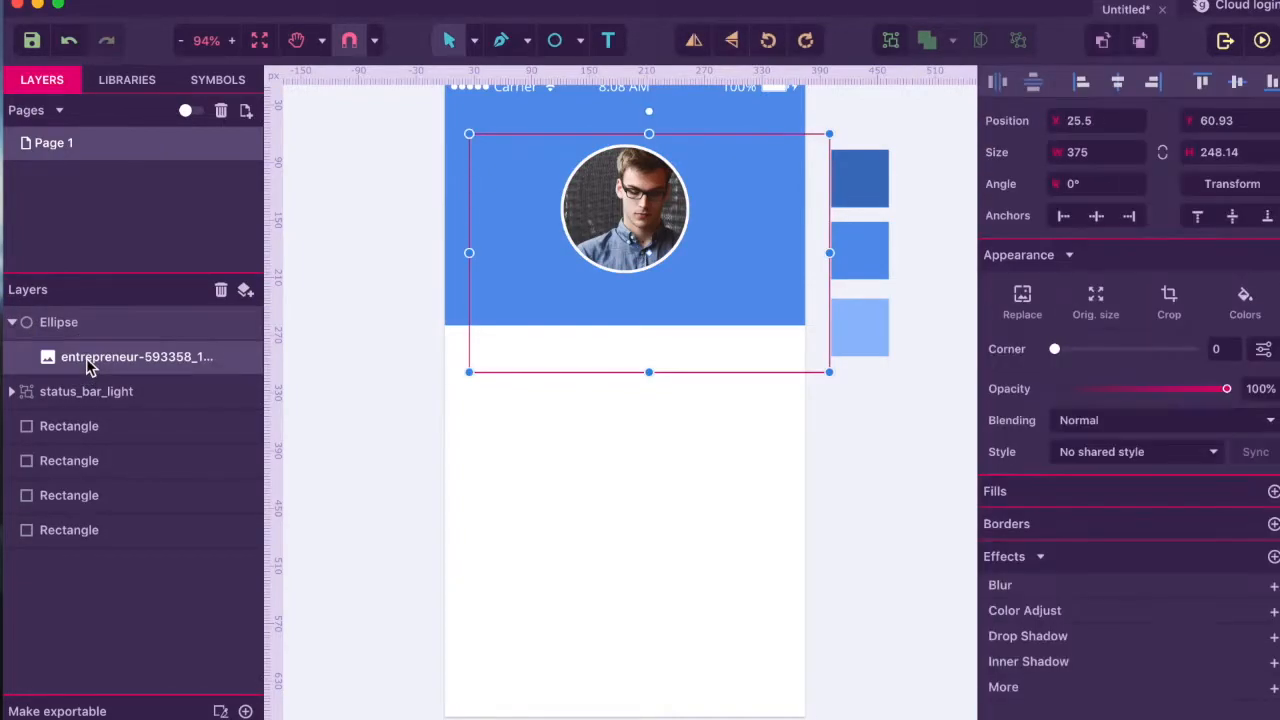
key("Down")
key("Down")
key("Down")
key("Down")
key("Down")
key("Down")
key("Down")
key("Down")
key("Down")
key("Down")
key("Down")
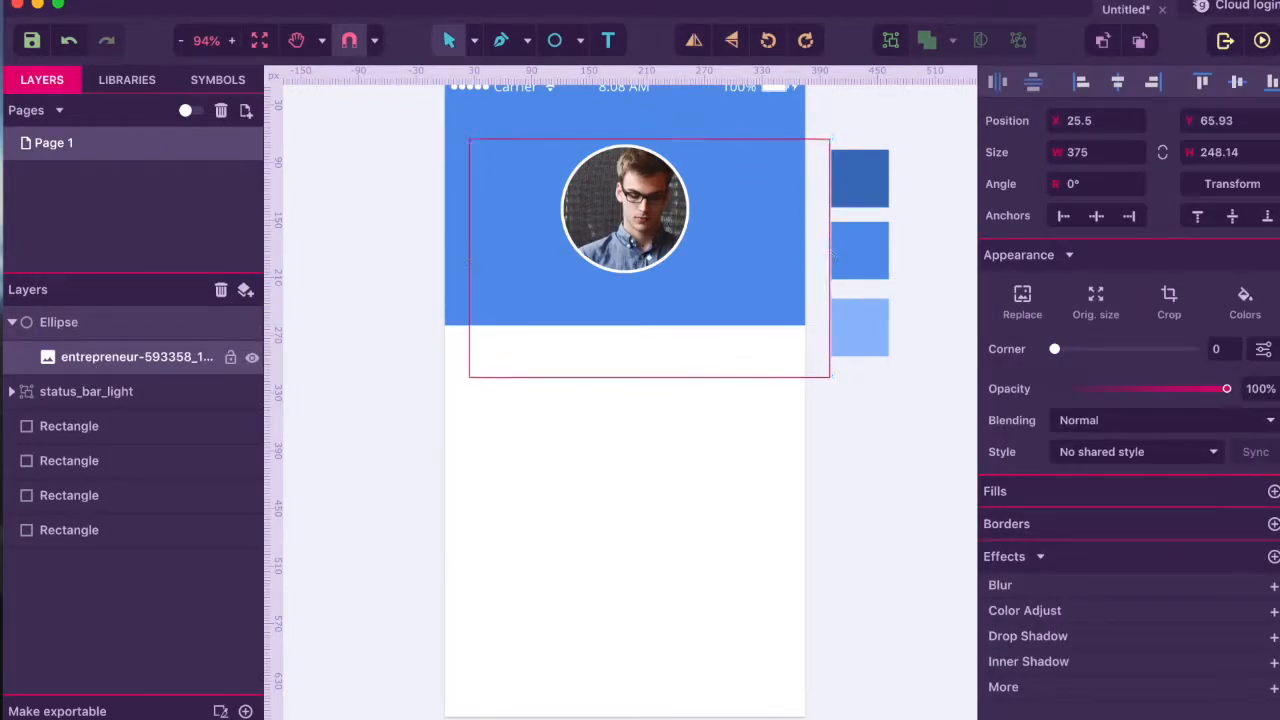
key("Down")
key("Down")
key("Down")
key("Down")
key("Down")
key("Down")
key("Down")
key("Down")
key("Down")
key("Down")
key("Down")
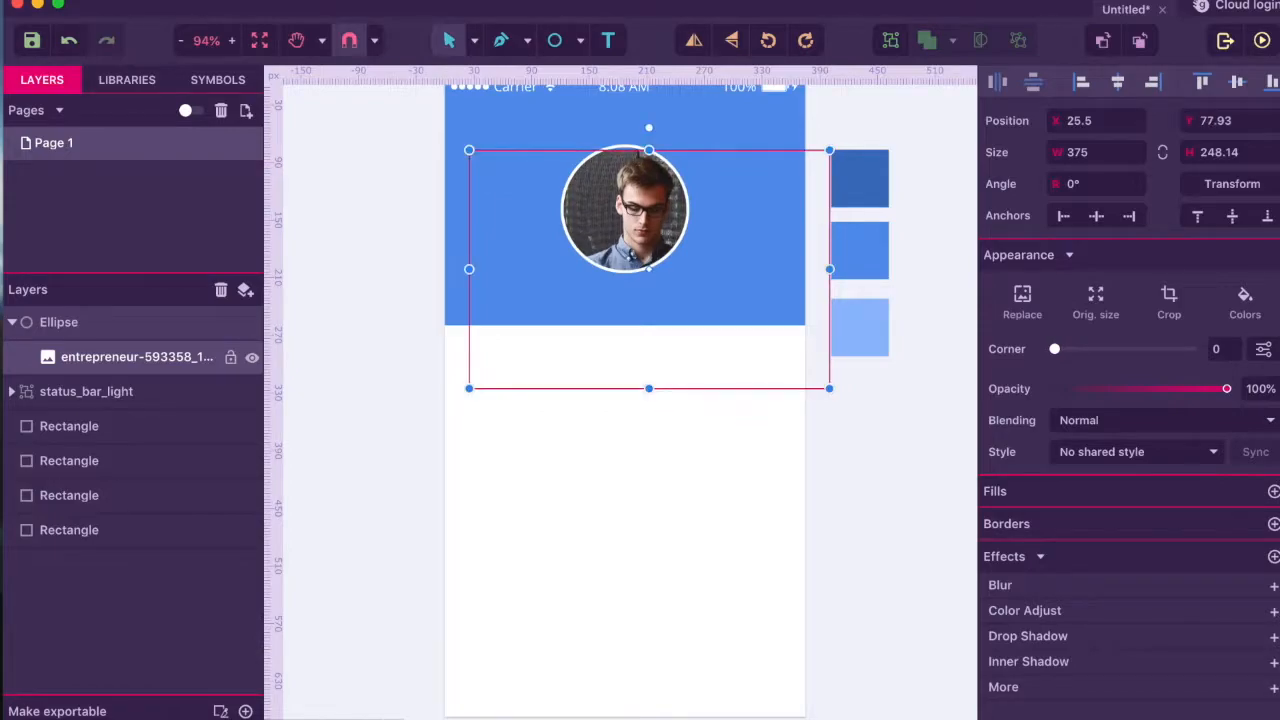
key("Left")
key("Left")
key("Left")
key("Left")
key("Left")
key("Left")
key("Left")
key("Up")
key("Up")
key("Up")
key("Up")
key("Up")
key("Up")
key("Up")
key("Up")
key("Up")
key("Up")
key("Up")
key("Up")
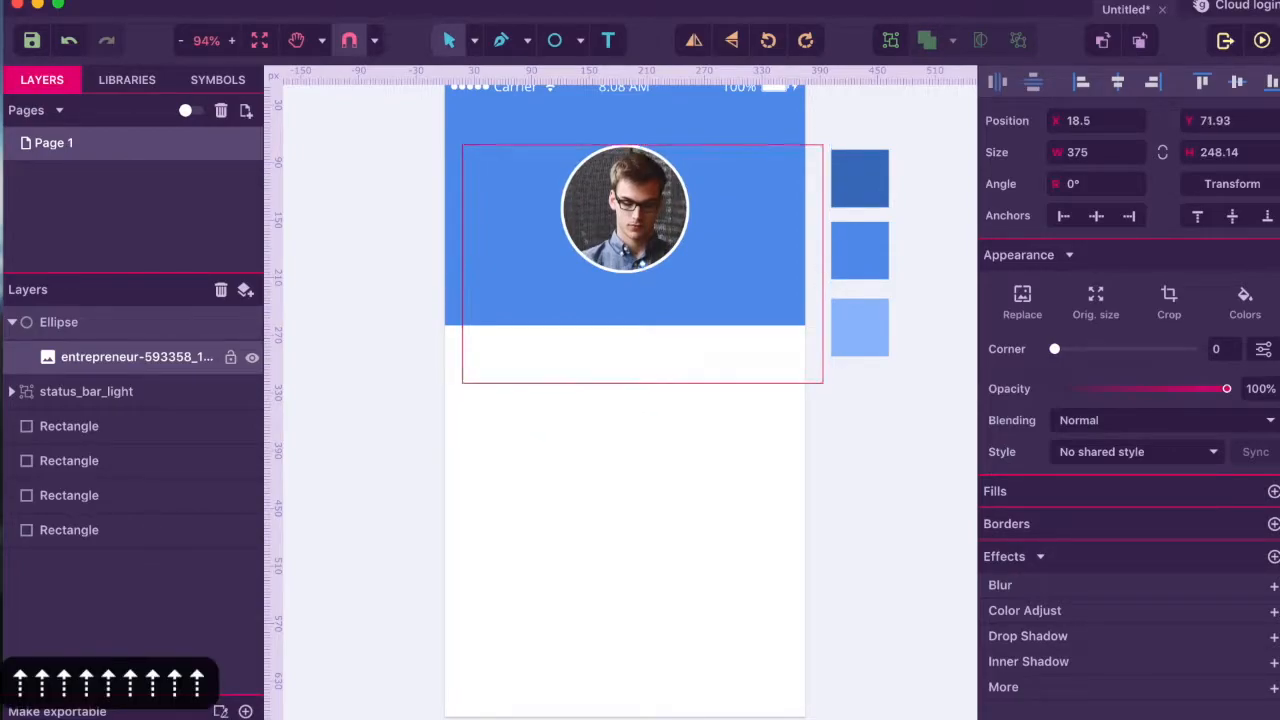
left_click(636, 586)
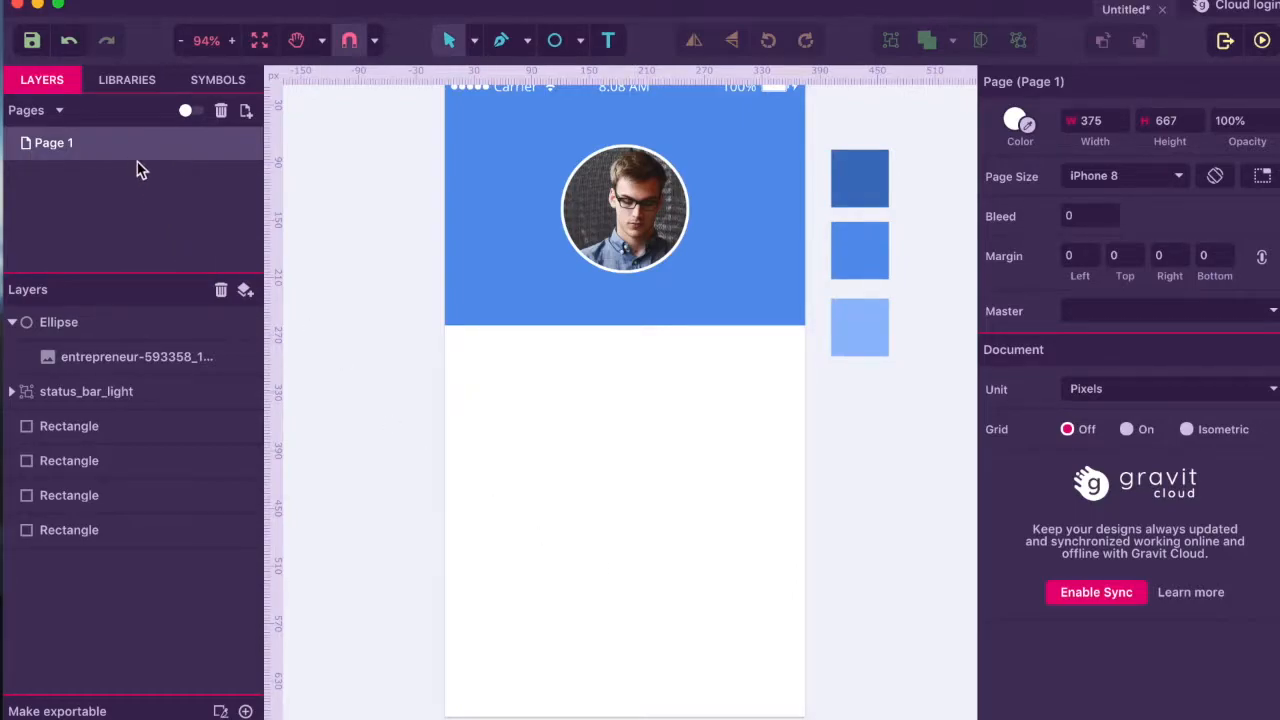
- Search the libraries for 'call' and place a phone icon left of the photo
left_click(124, 82)
scroll(131, 152, "up", 20)
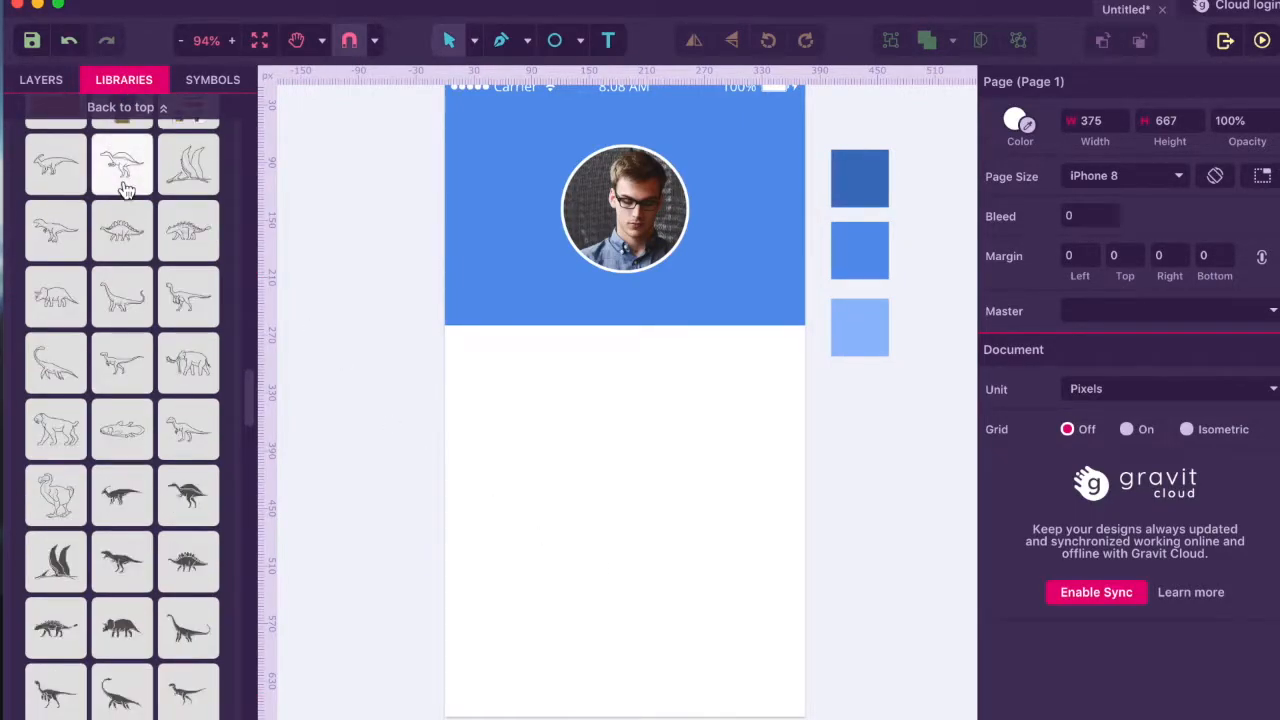
left_click(81, 103)
double_click(82, 115)
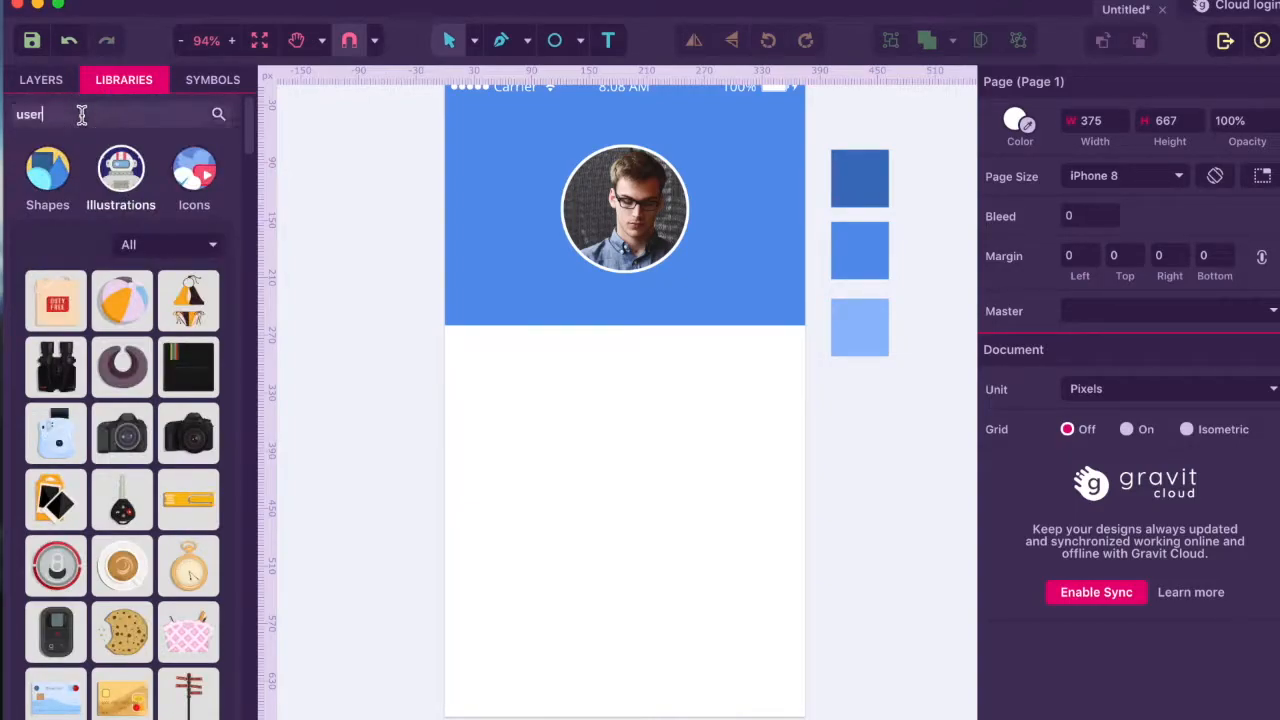
type("call")
key("Return")
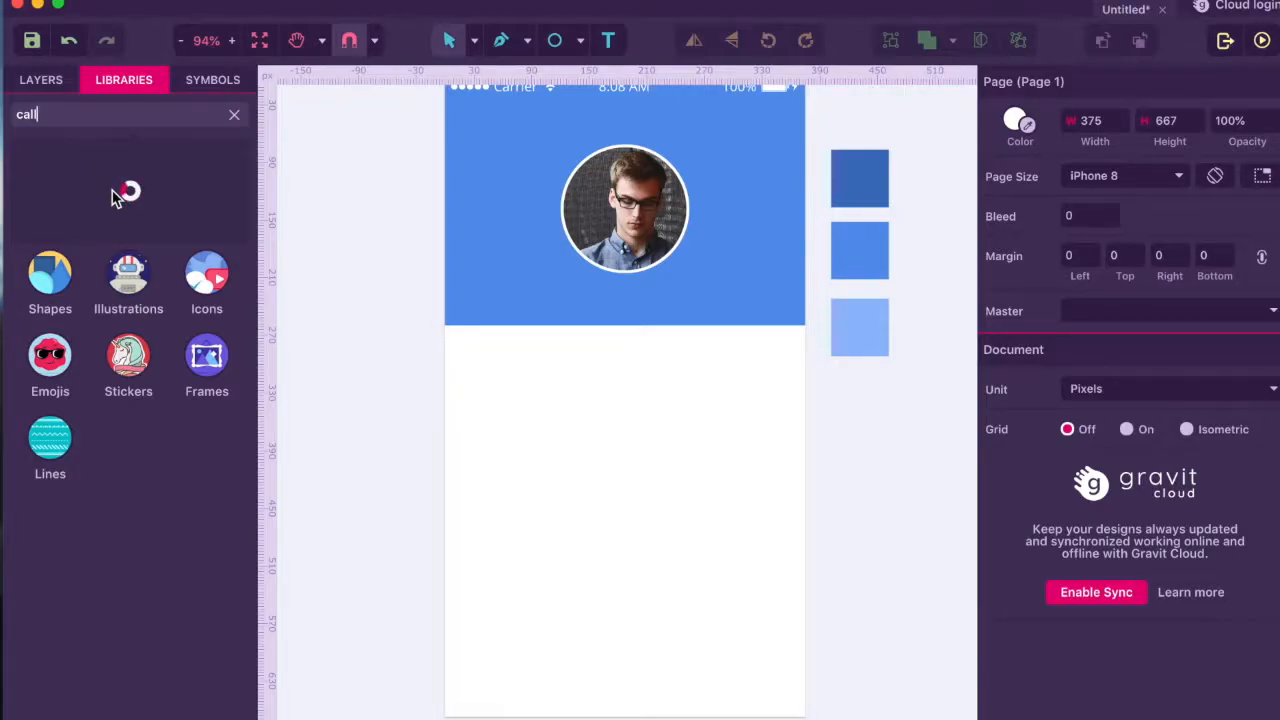
left_click_drag(55, 183, 530, 240)
- Search the libraries for 'message' and place a chat-bubble icon right of the photo
left_click(94, 120)
type("message")
key("Return")
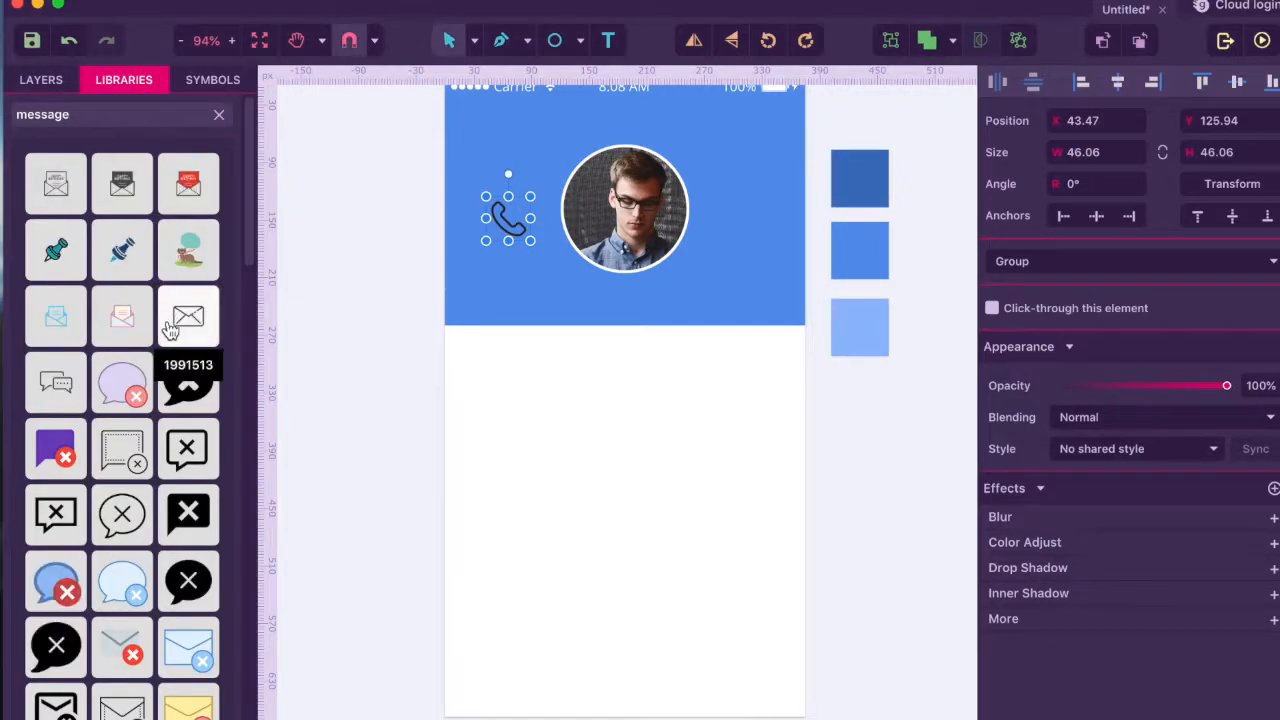
scroll(170, 335, "down", 5)
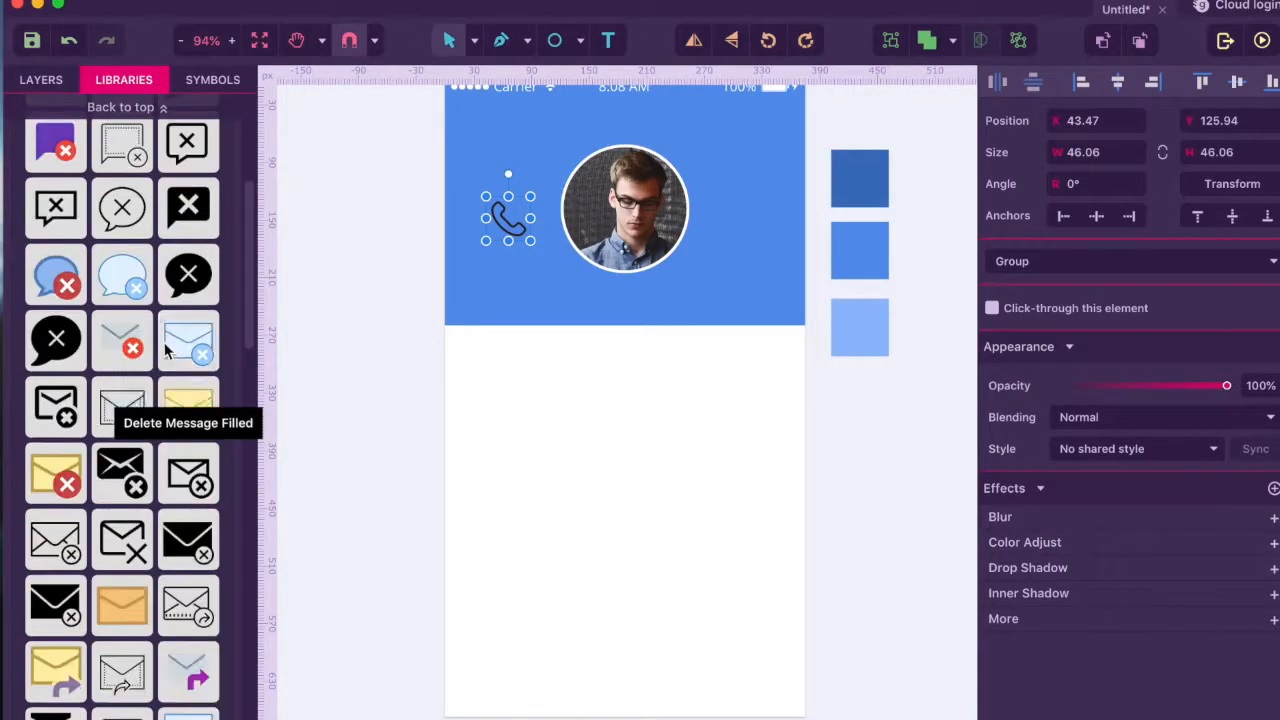
scroll(165, 345, "down", 3)
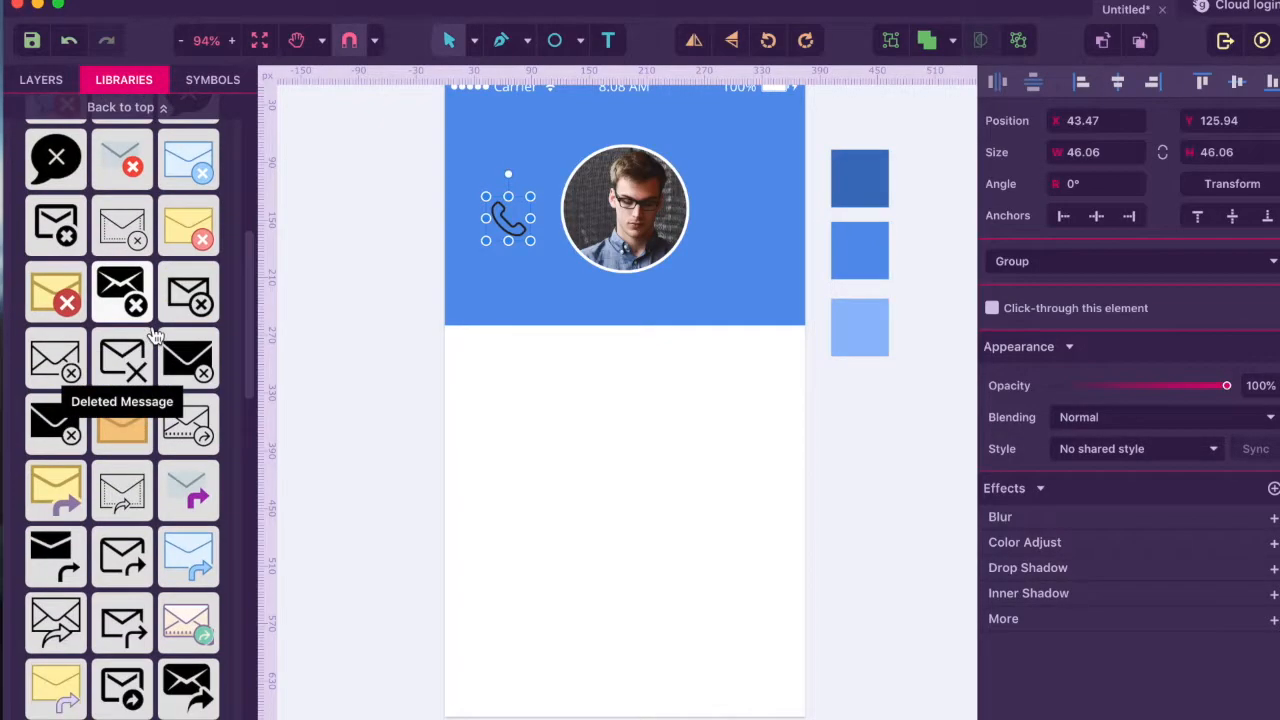
scroll(155, 340, "down", 5)
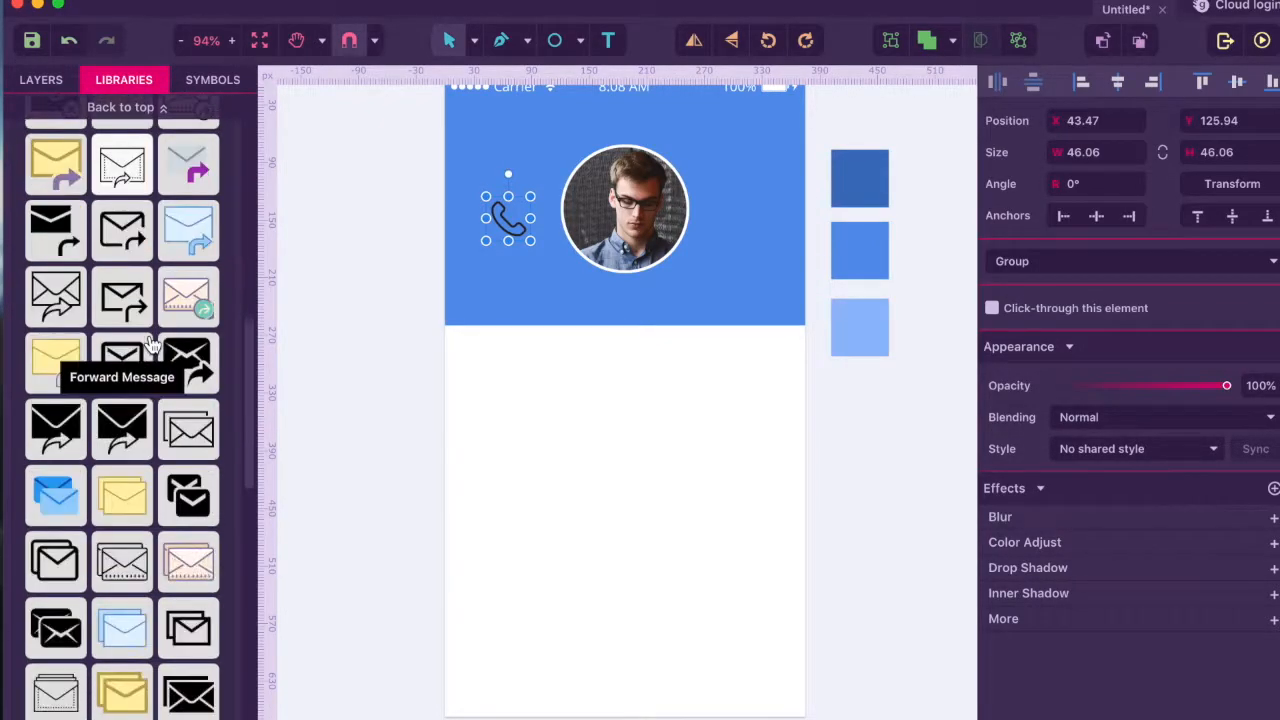
scroll(150, 343, "down", 1)
scroll(150, 343, "down", 2)
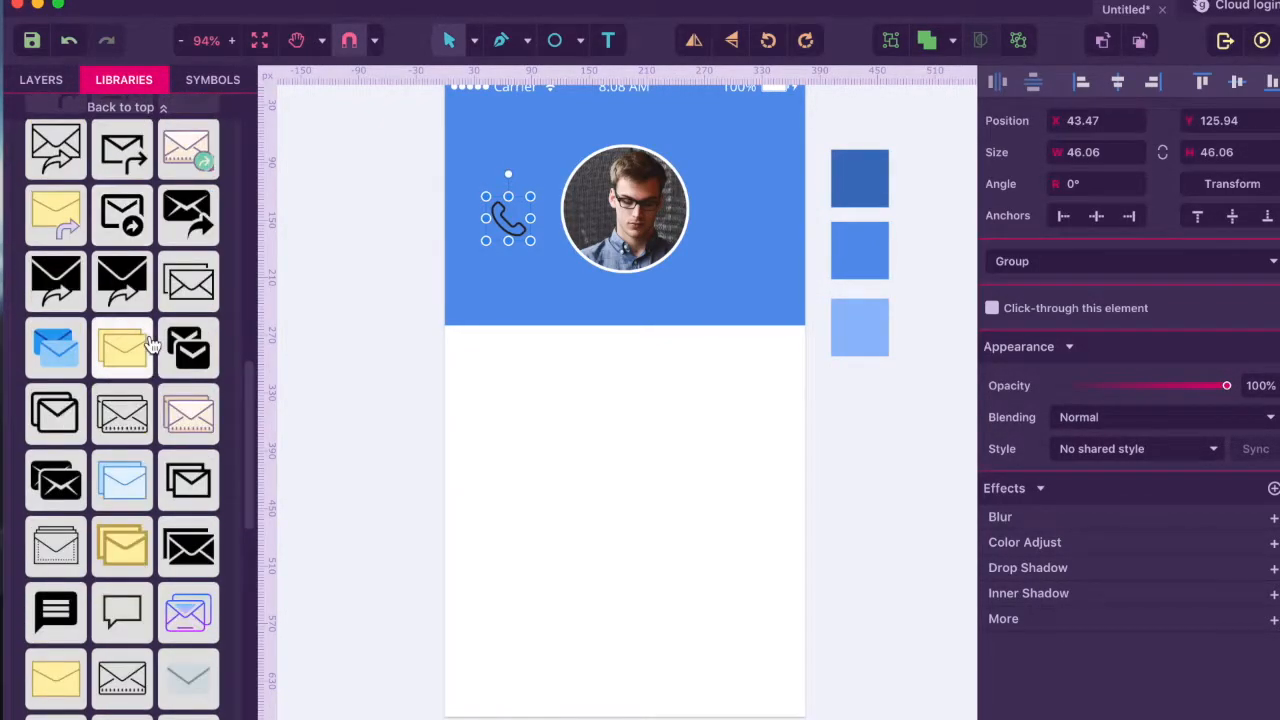
left_click_drag(126, 628, 738, 222)
mouse_move(740, 222)
left_mouse_down()
mouse_move(740, 206)
mouse_move(757, 237)
mouse_move(718, 260)
mouse_move(751, 230)
left_mouse_up()
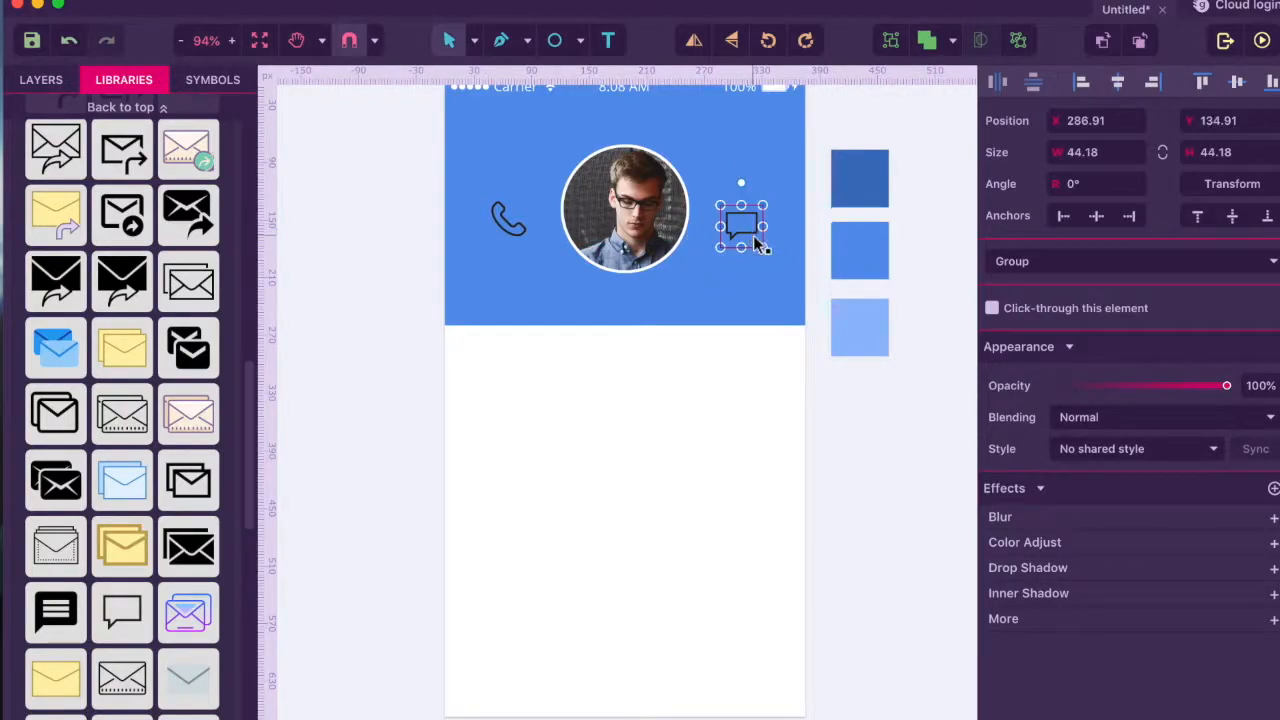
left_click(519, 237)
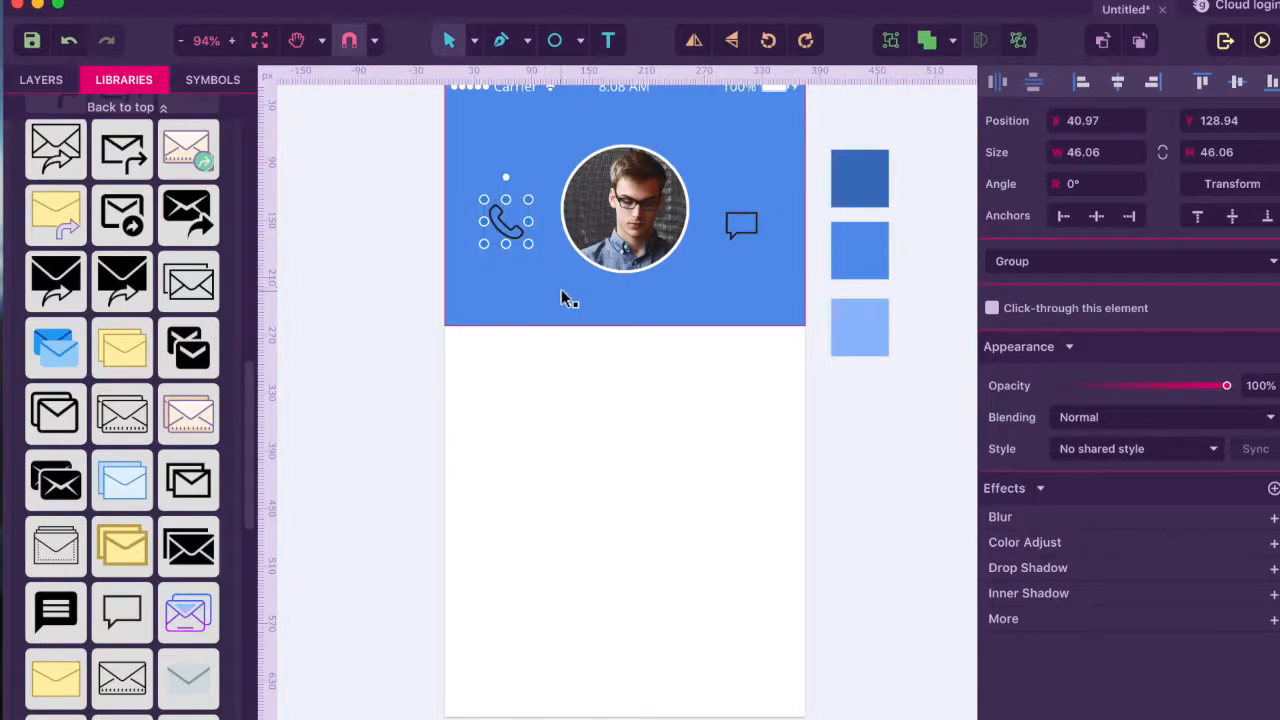
- Rename the photo circle's Ellipse layer to 'Profile image'
left_click(22, 80)
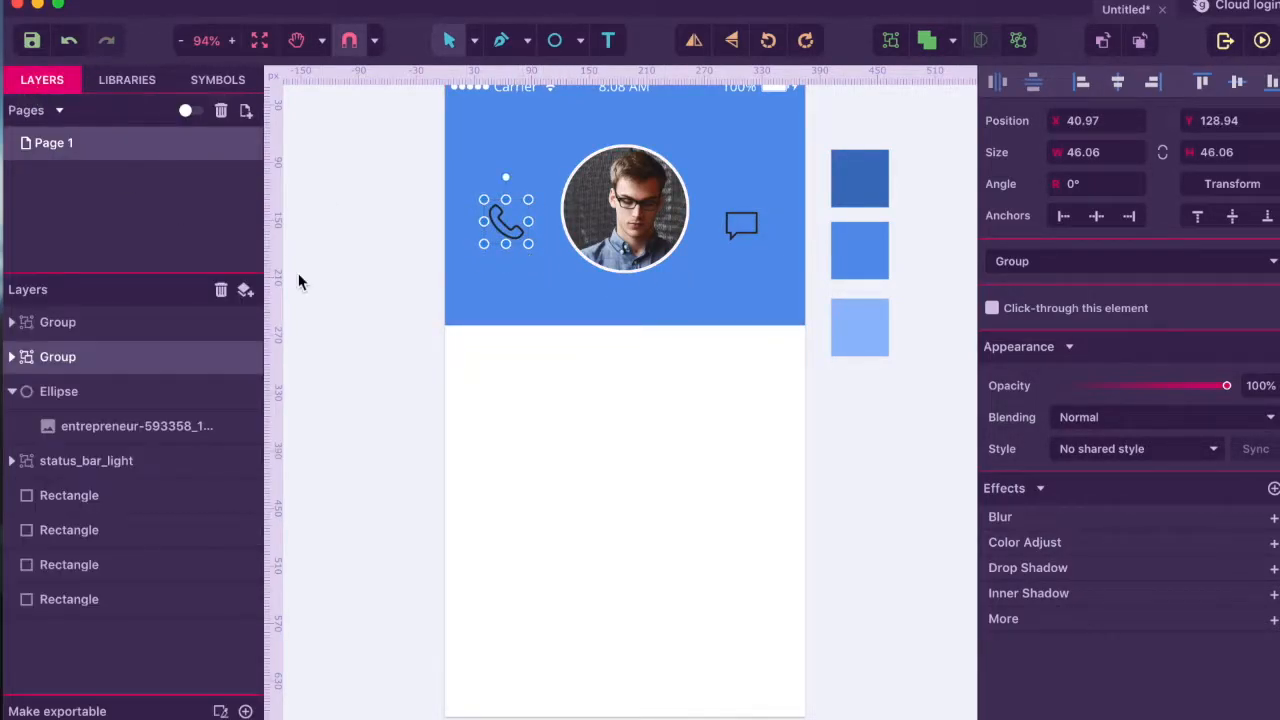
left_click(528, 348)
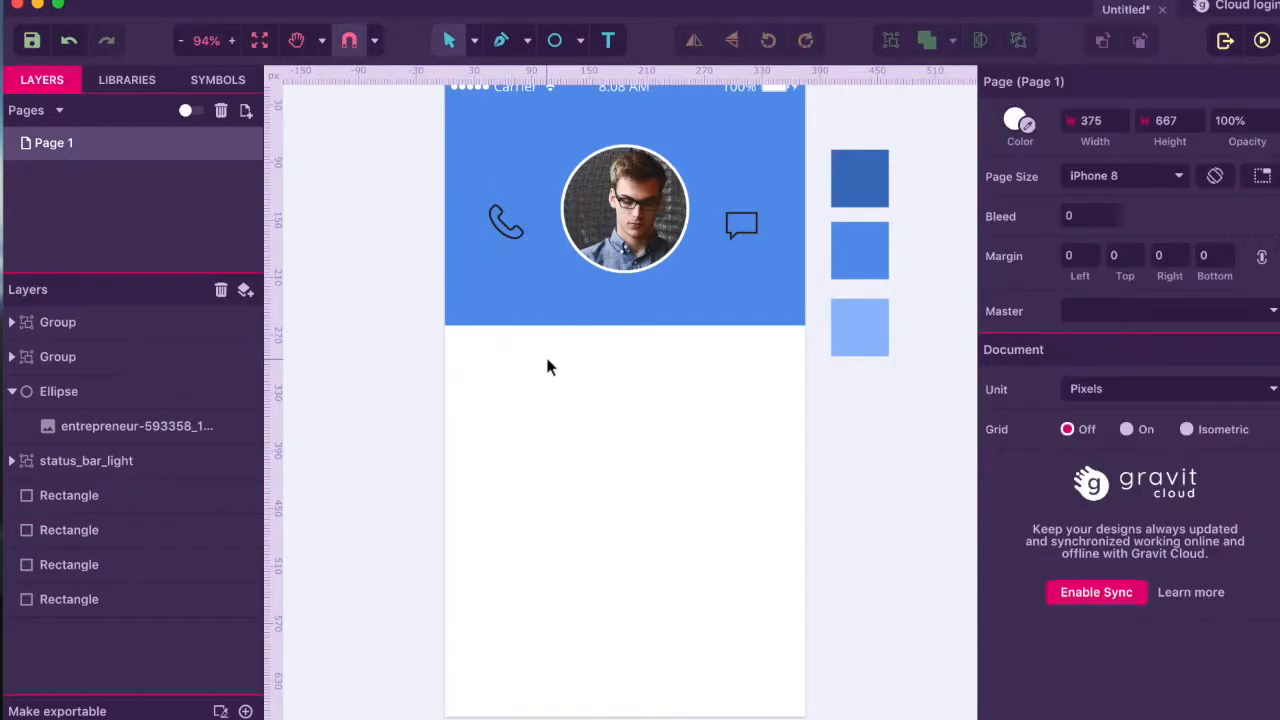
left_click(12, 391)
left_click(51, 394)
double_click(51, 394)
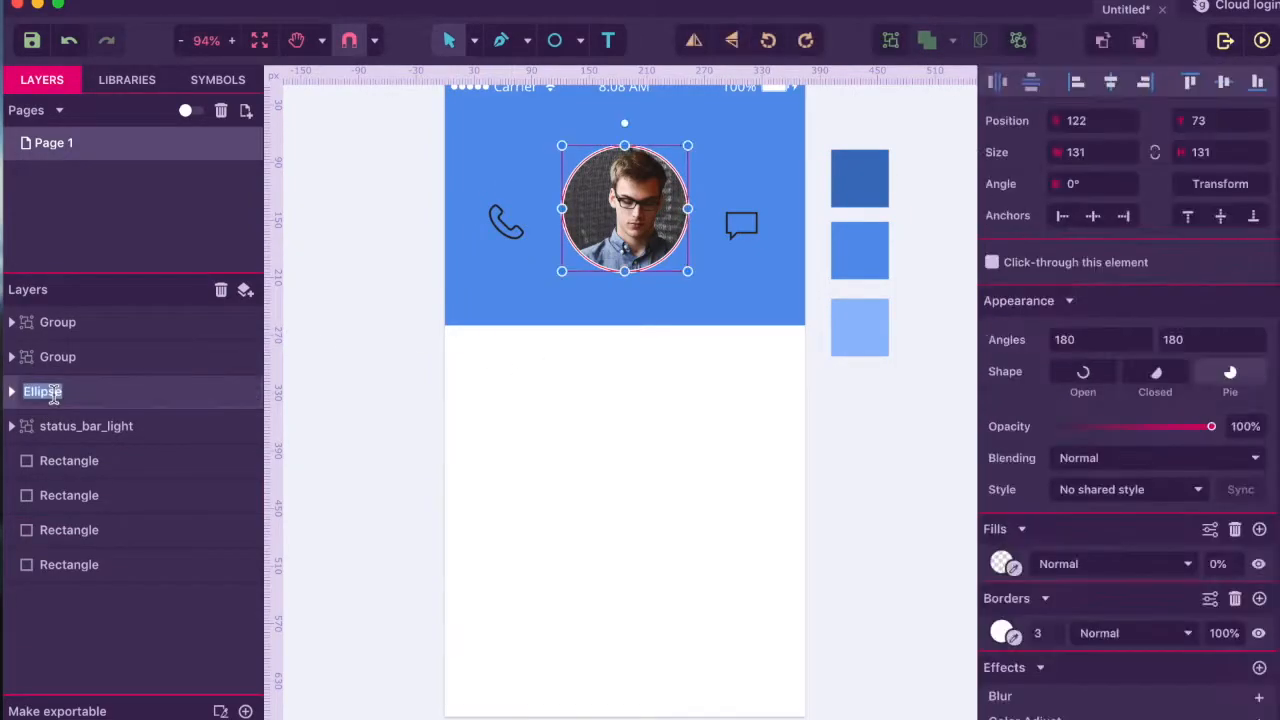
type("Profile image")
key("Return")
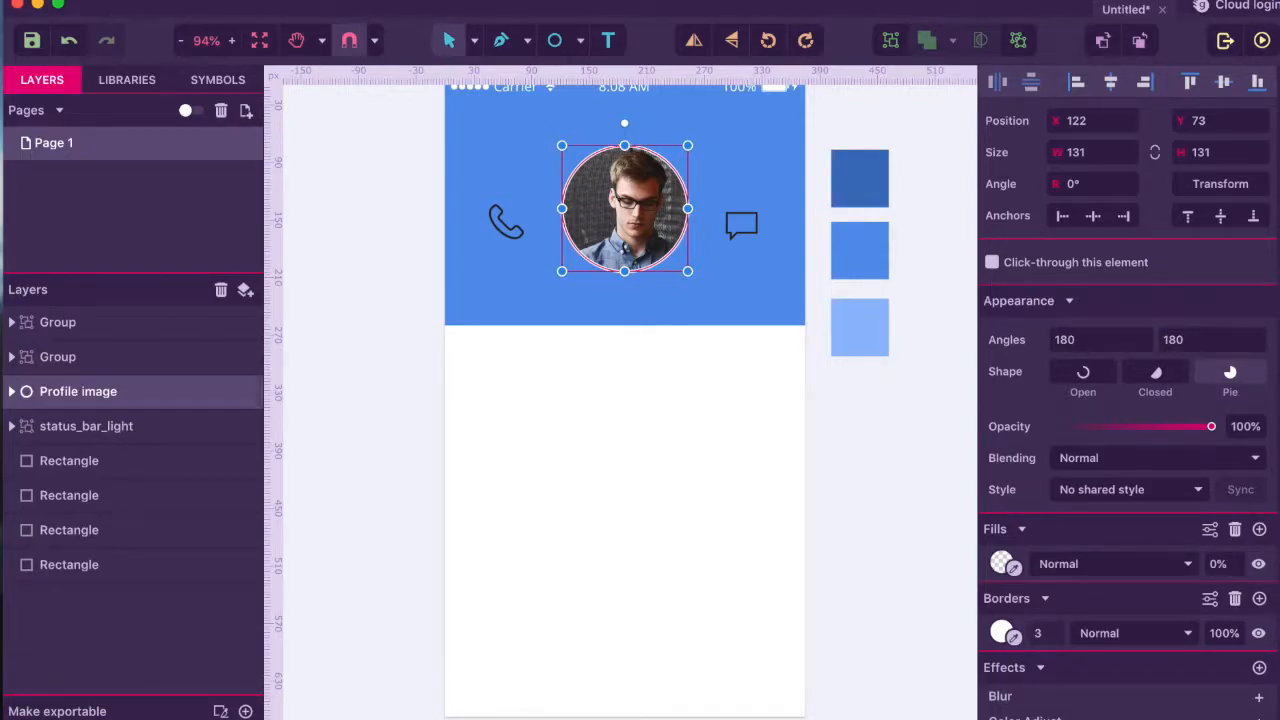
- Rename the phone icon group 'Phone call' and the chat bubble group 'Message'
left_click(60, 360)
double_click(56, 359)
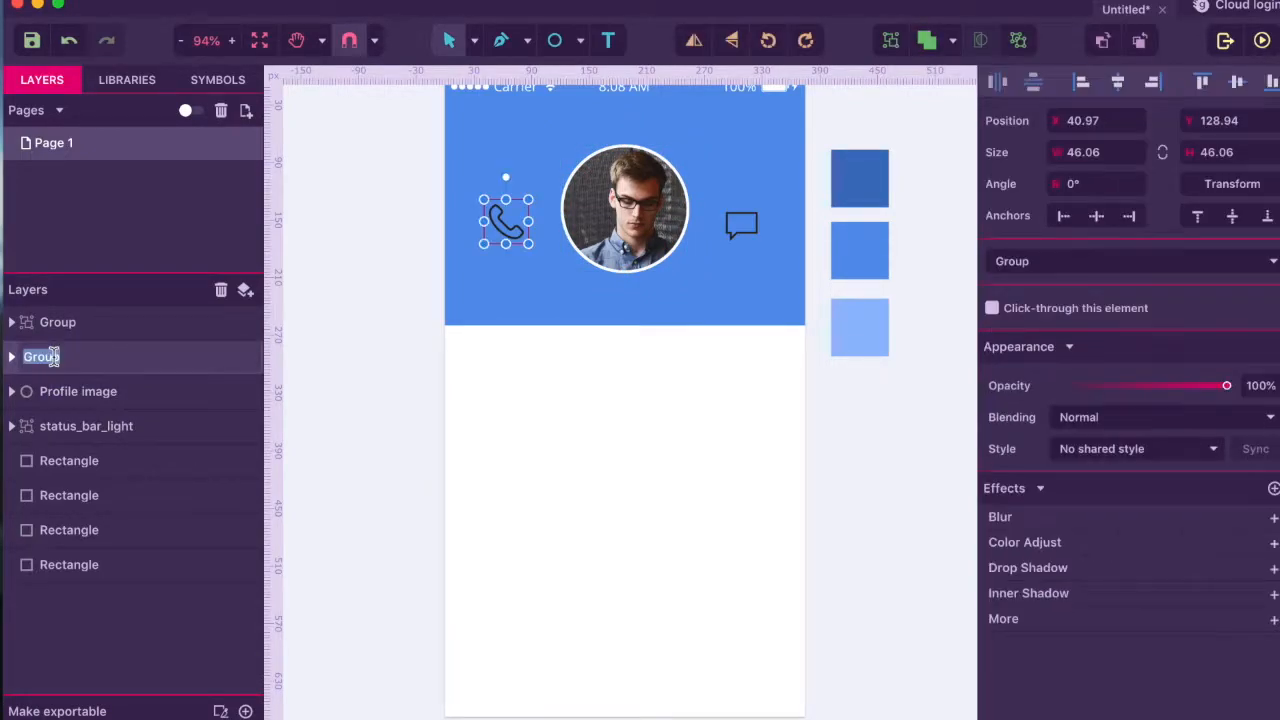
type("Phone call")
key("Return")
left_click(62, 325)
double_click(60, 325)
type("Message")
key("Return")
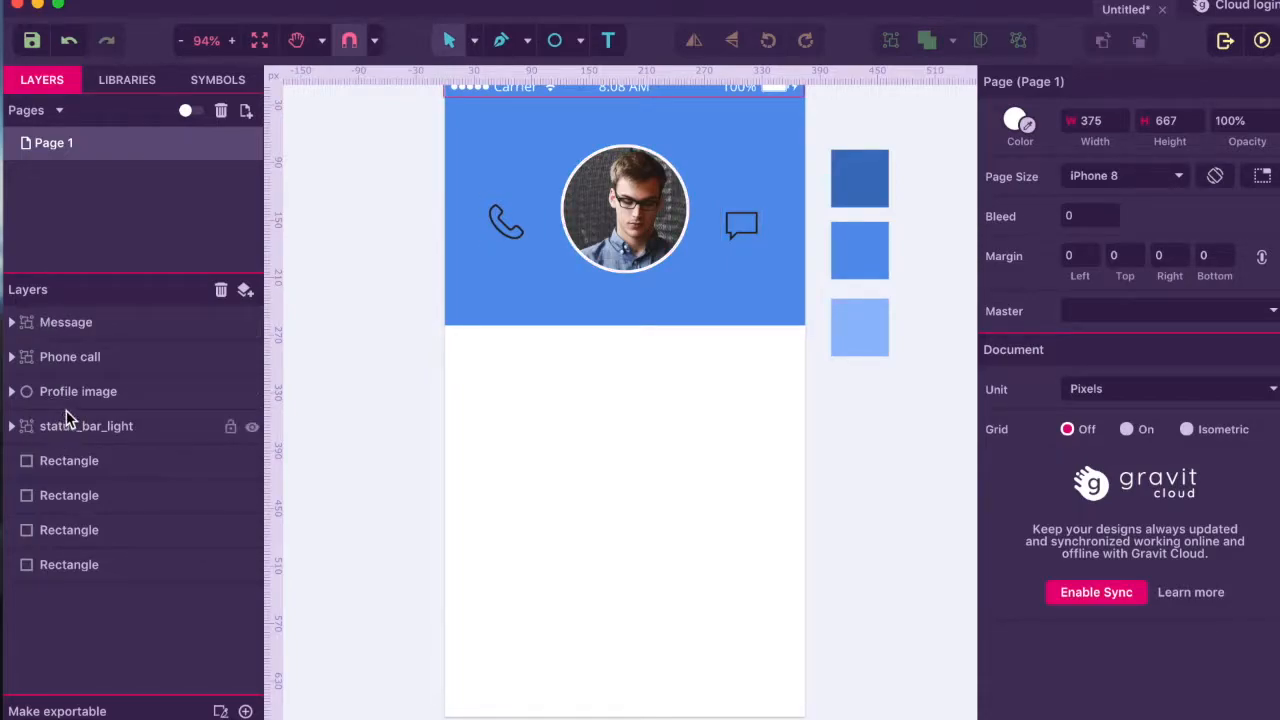
left_click(84, 393)
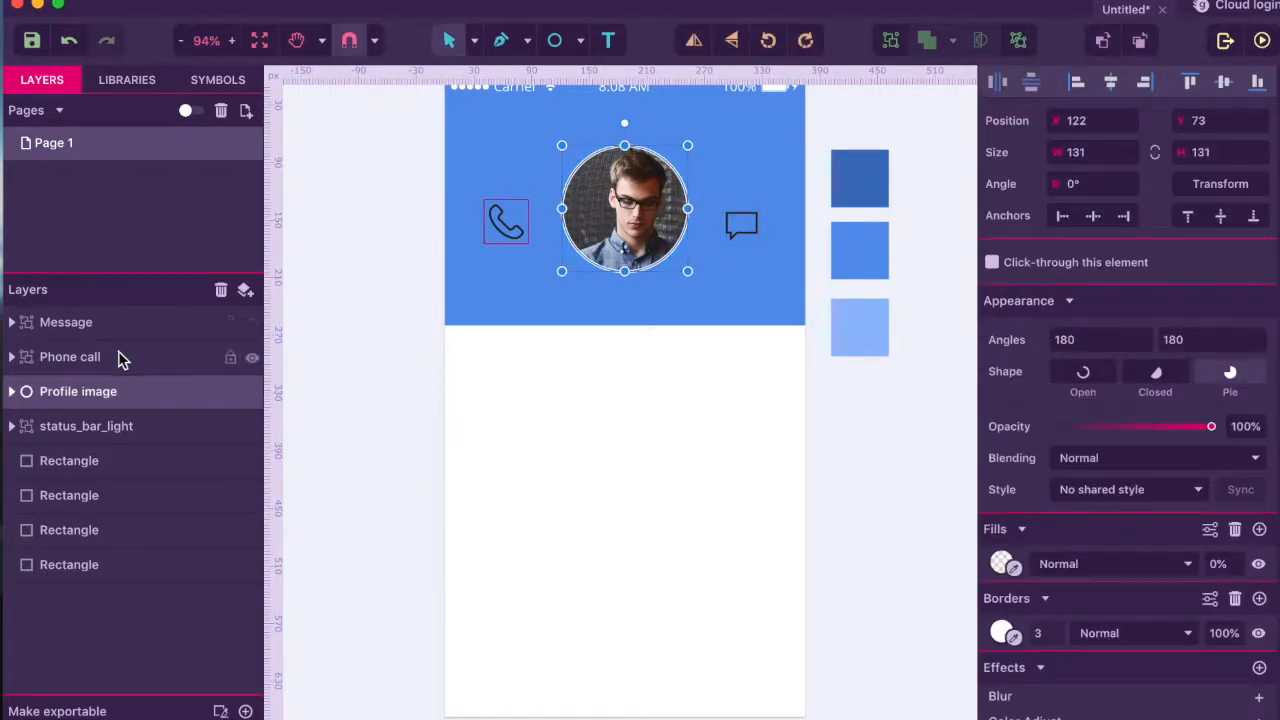
- Change the phone icon's compound path fill to white
left_click(118, 357)
left_click(12, 357)
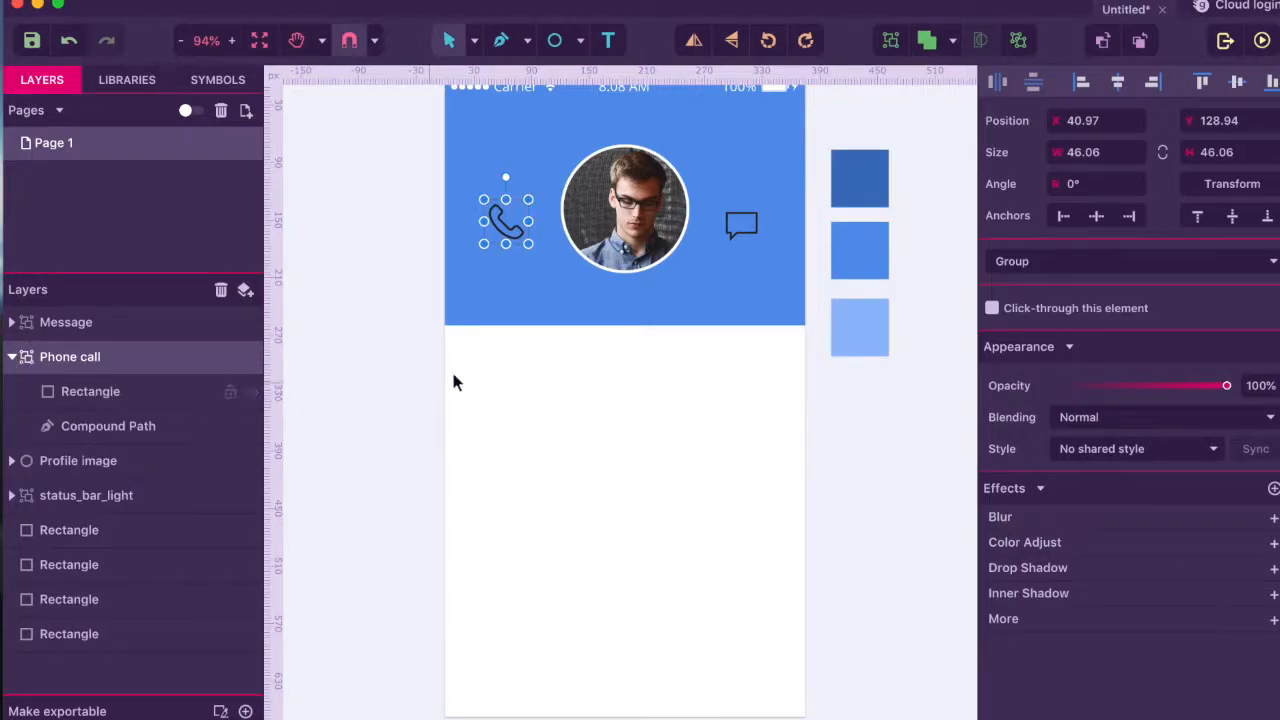
left_click(76, 425)
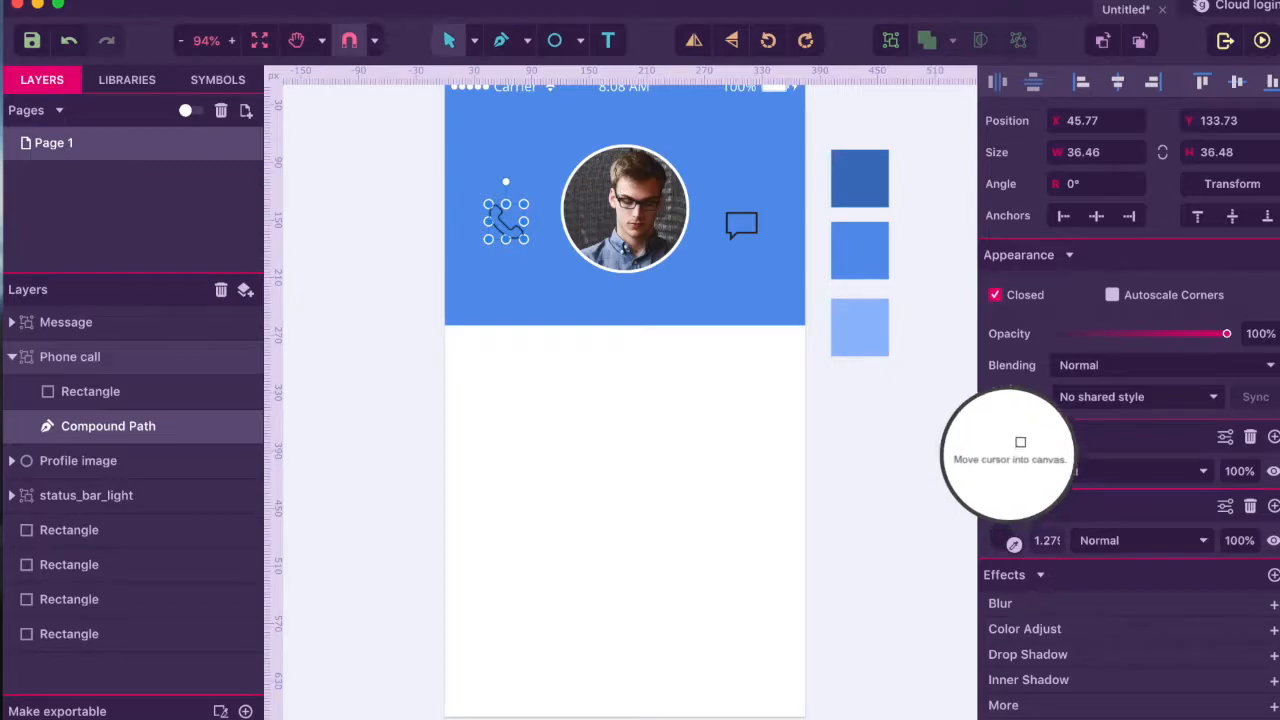
left_click(1001, 470)
mouse_move(1040, 229)
left_mouse_down()
mouse_move(940, 50)
mouse_move(512, 285)
mouse_move(1056, 209)
mouse_move(955, 112)
left_mouse_up()
left_click(723, 431)
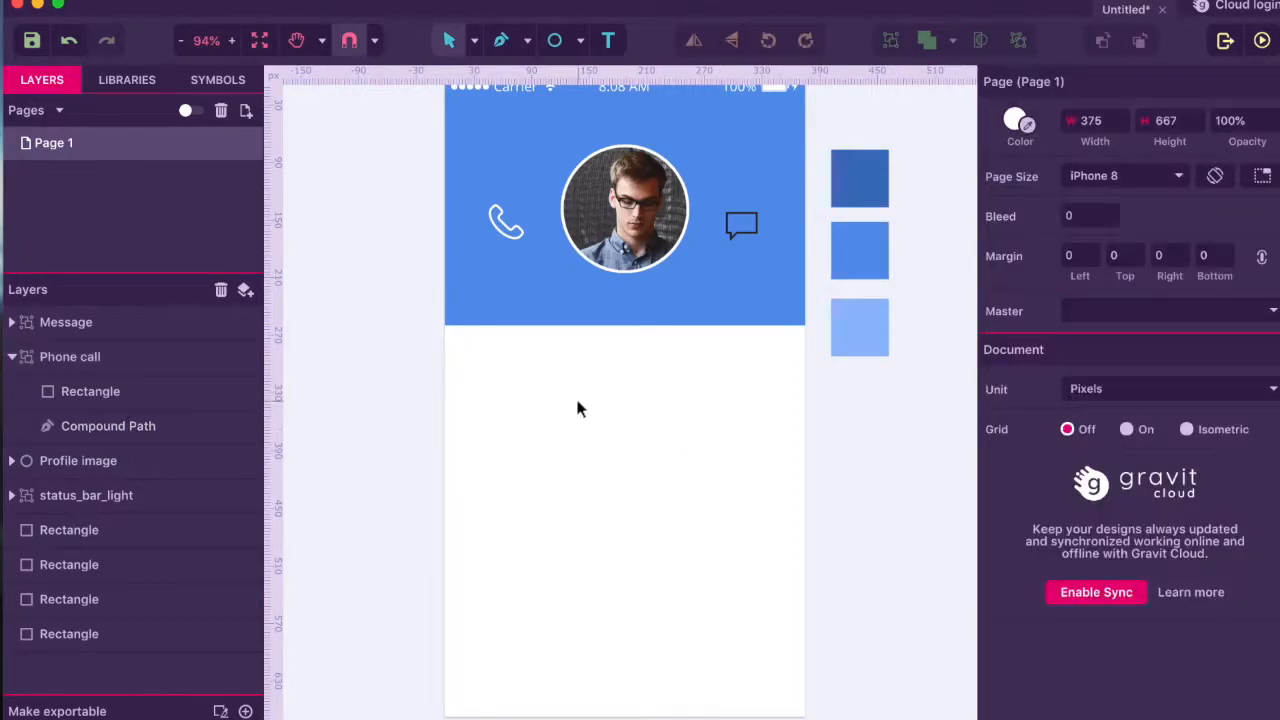
- Draw a 66 × 66 px circle over the phone icon with a transparent fill
key("e")
left_click_drag(475, 194, 538, 256)
left_click_drag(1013, 523, 888, 502)
- Give the phone circle a 2 px white border
left_click(1259, 553)
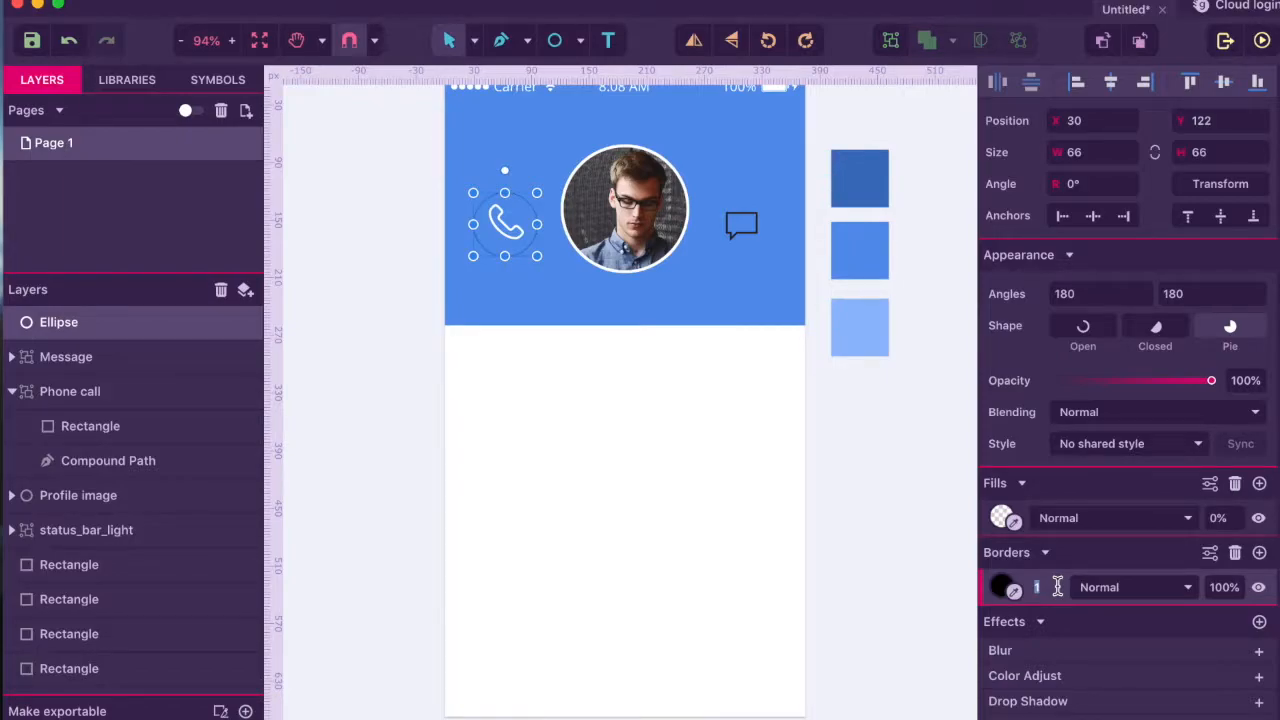
type("2")
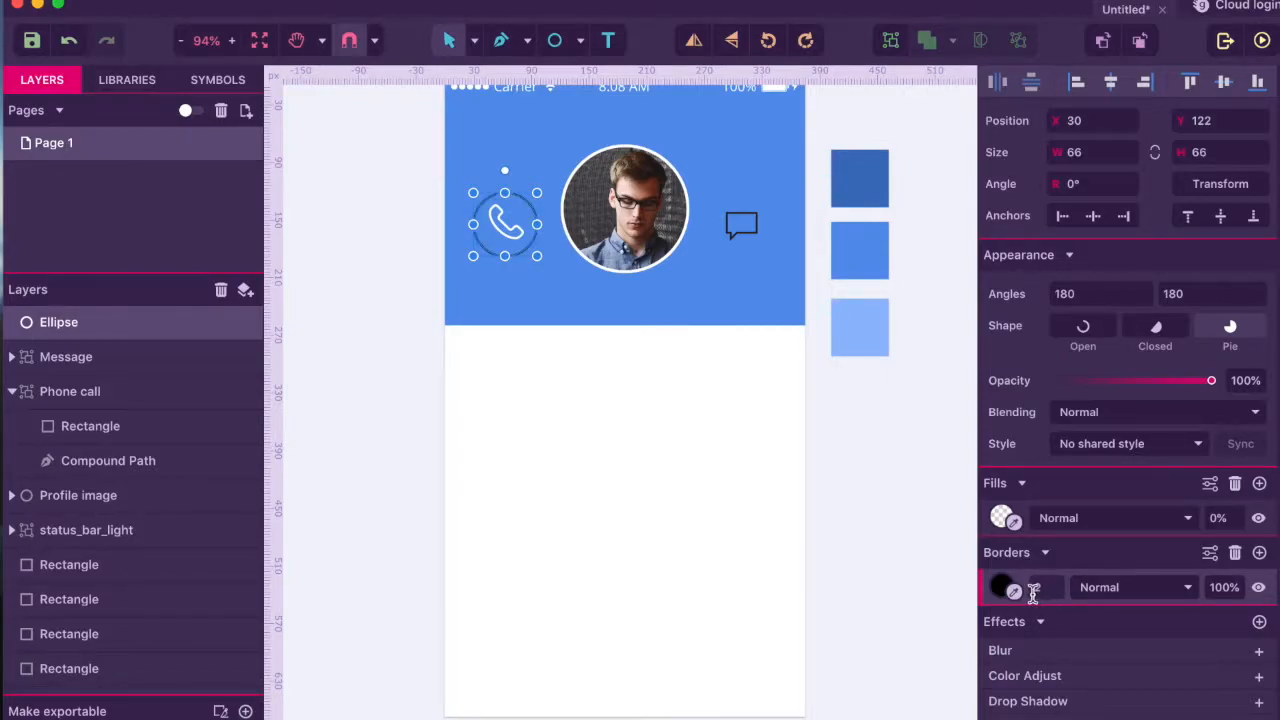
left_click_drag(1013, 591, 696, 519)
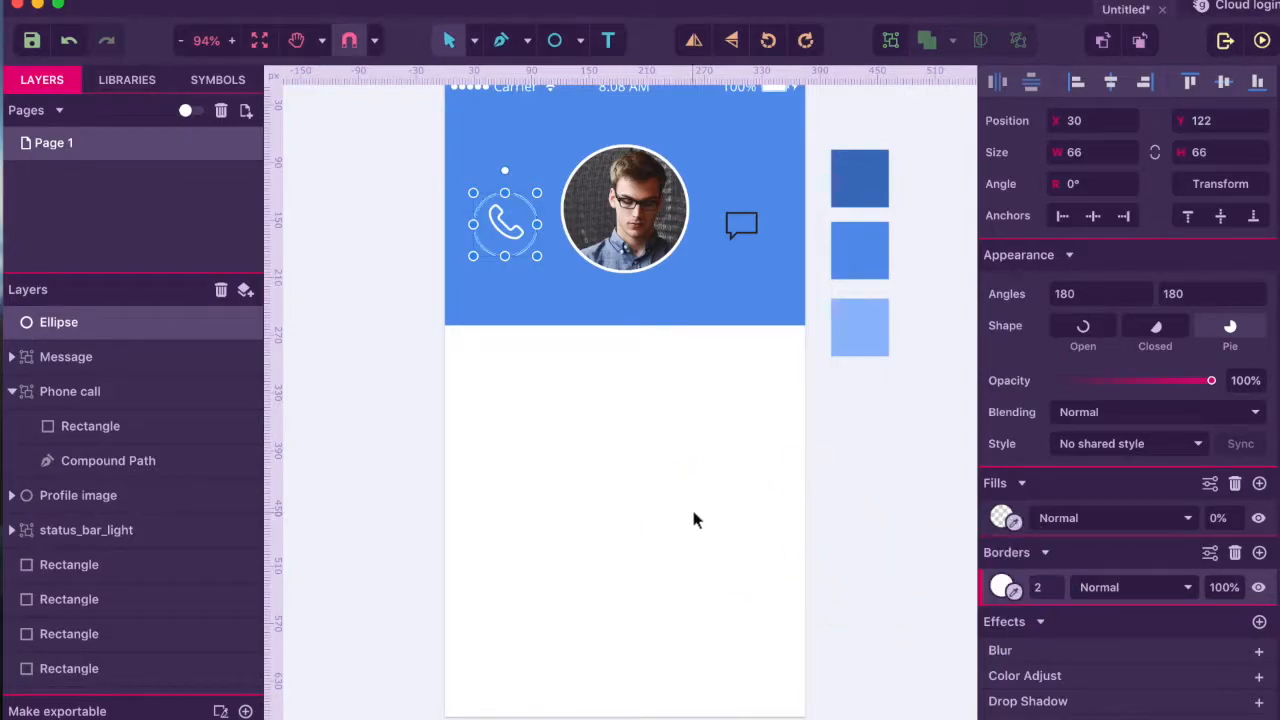
left_click(701, 426)
- Duplicate the ring over the message icon and move the phone ring into the Phone call group
key("e")
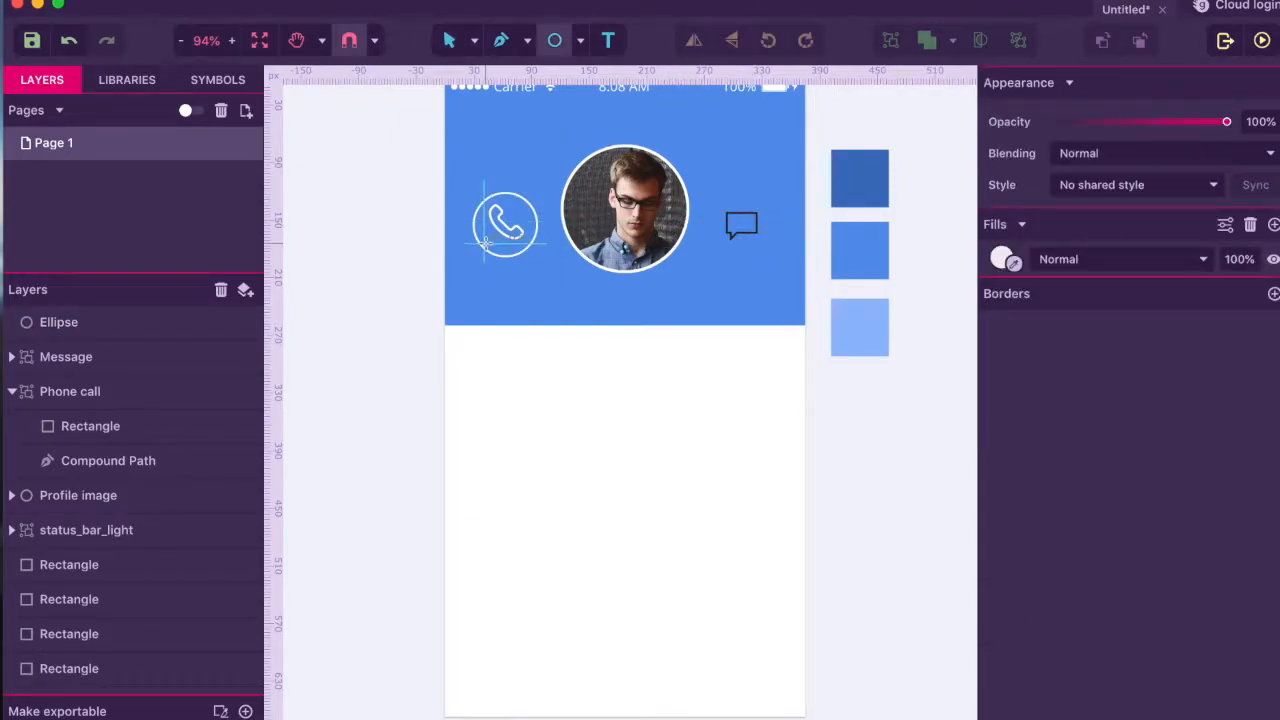
key("v")
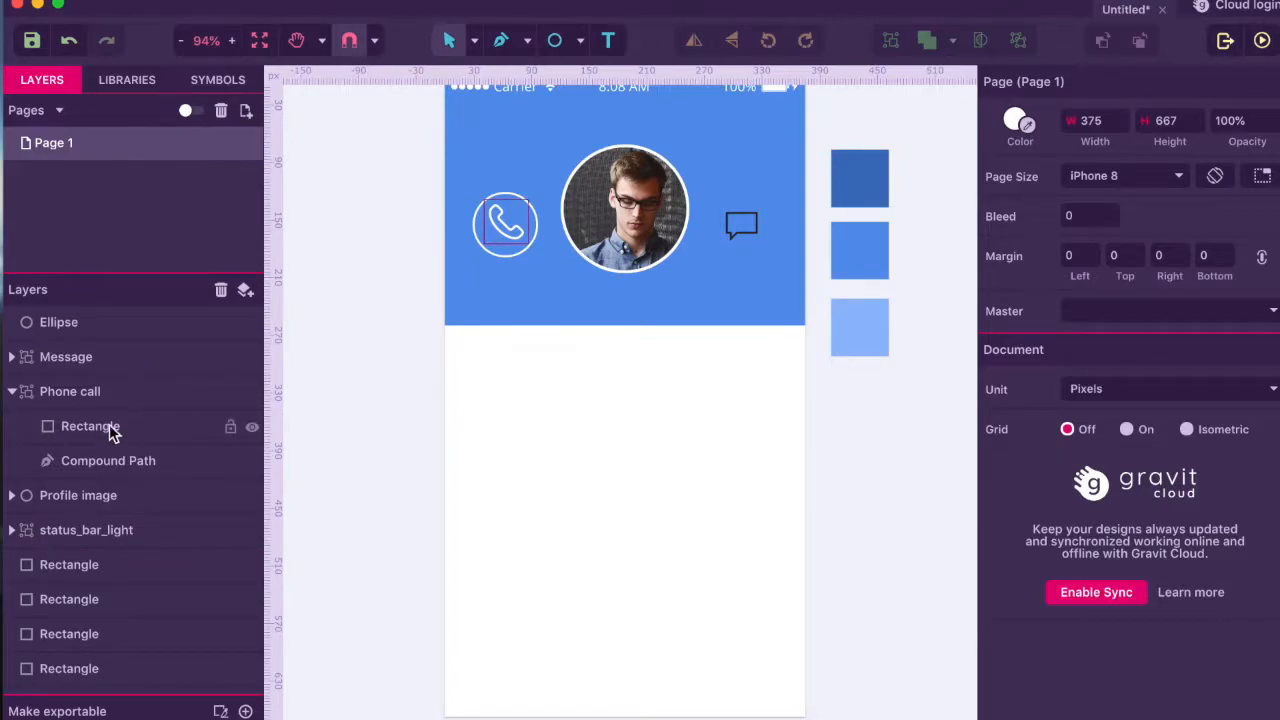
left_click(80, 334)
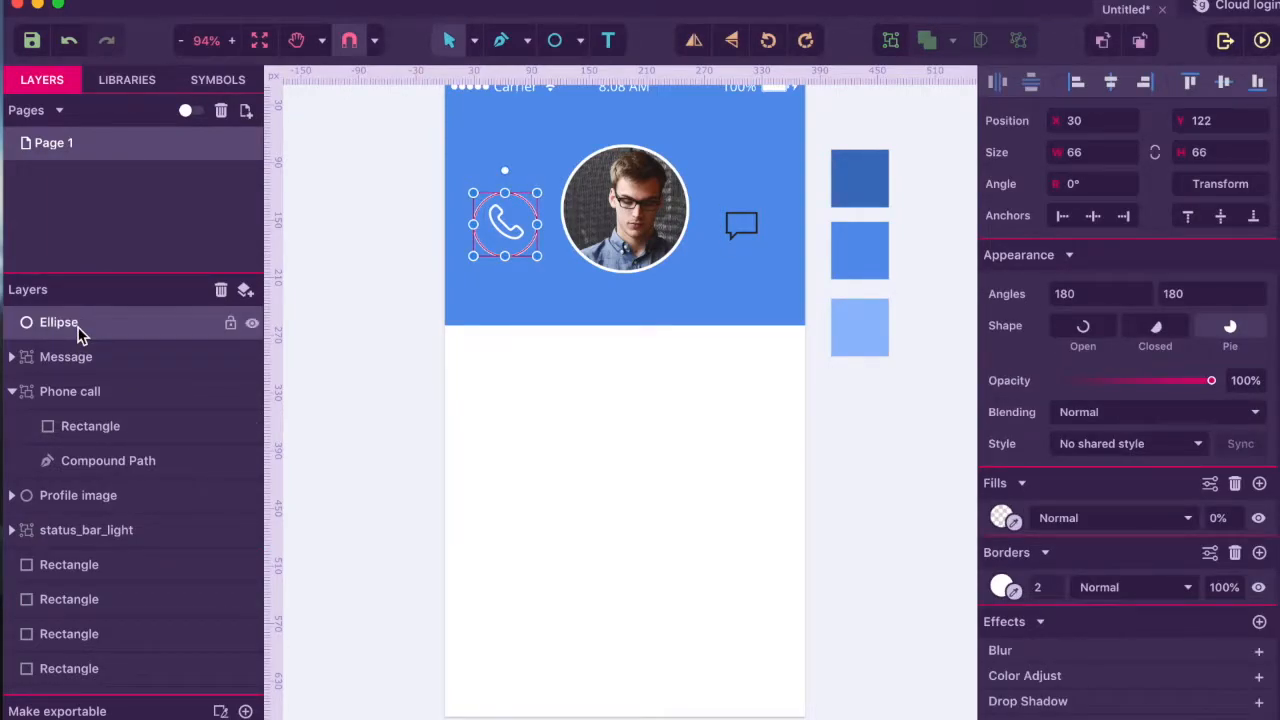
key("super+d")
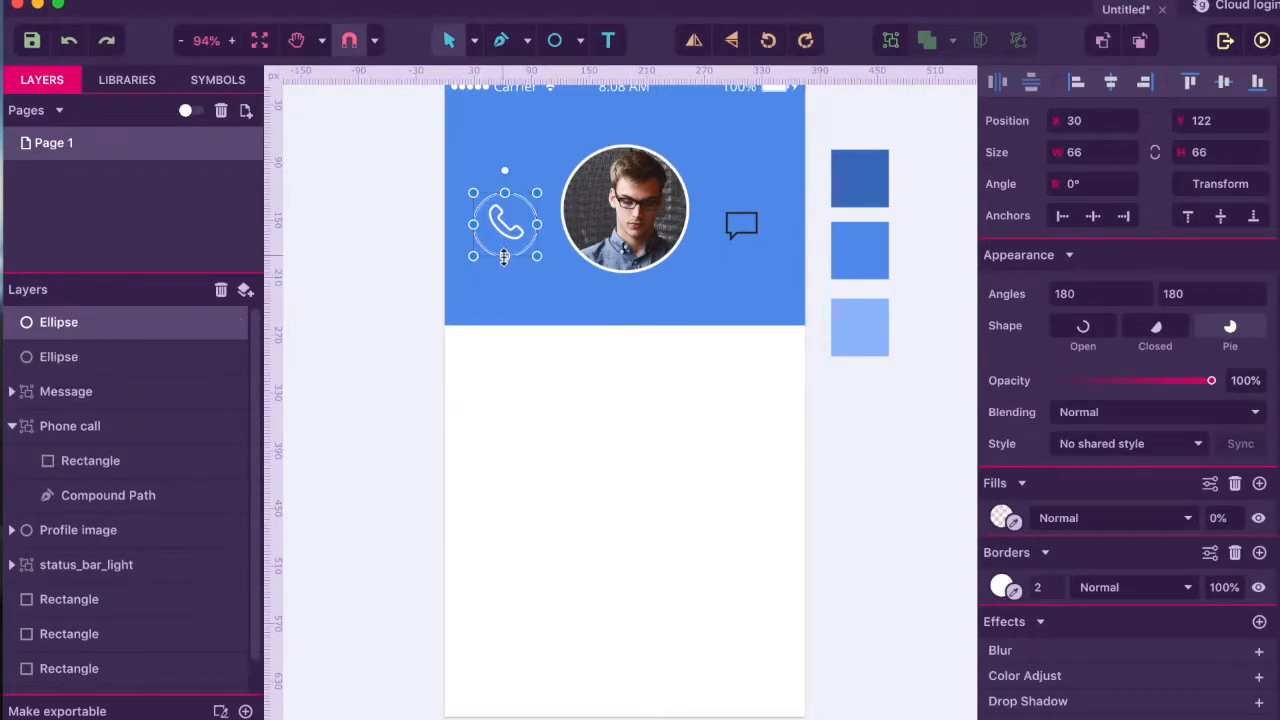
left_click_drag(503, 255, 738, 230)
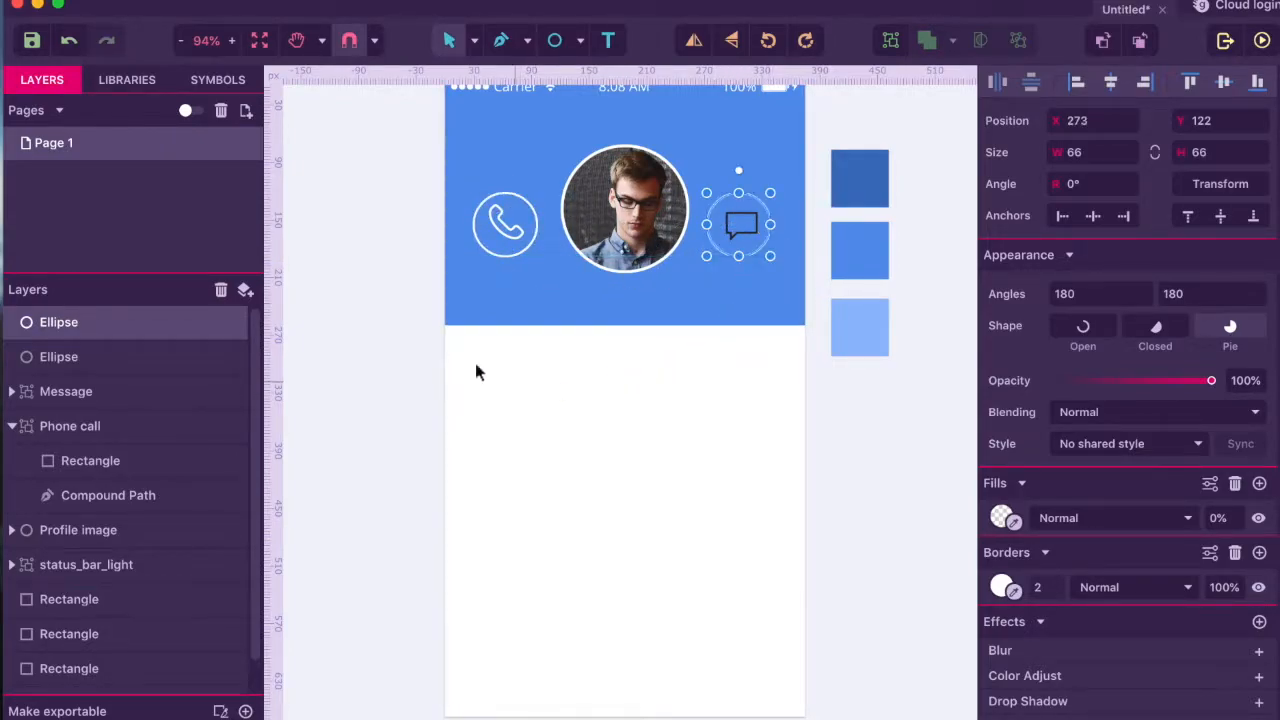
left_click(70, 426)
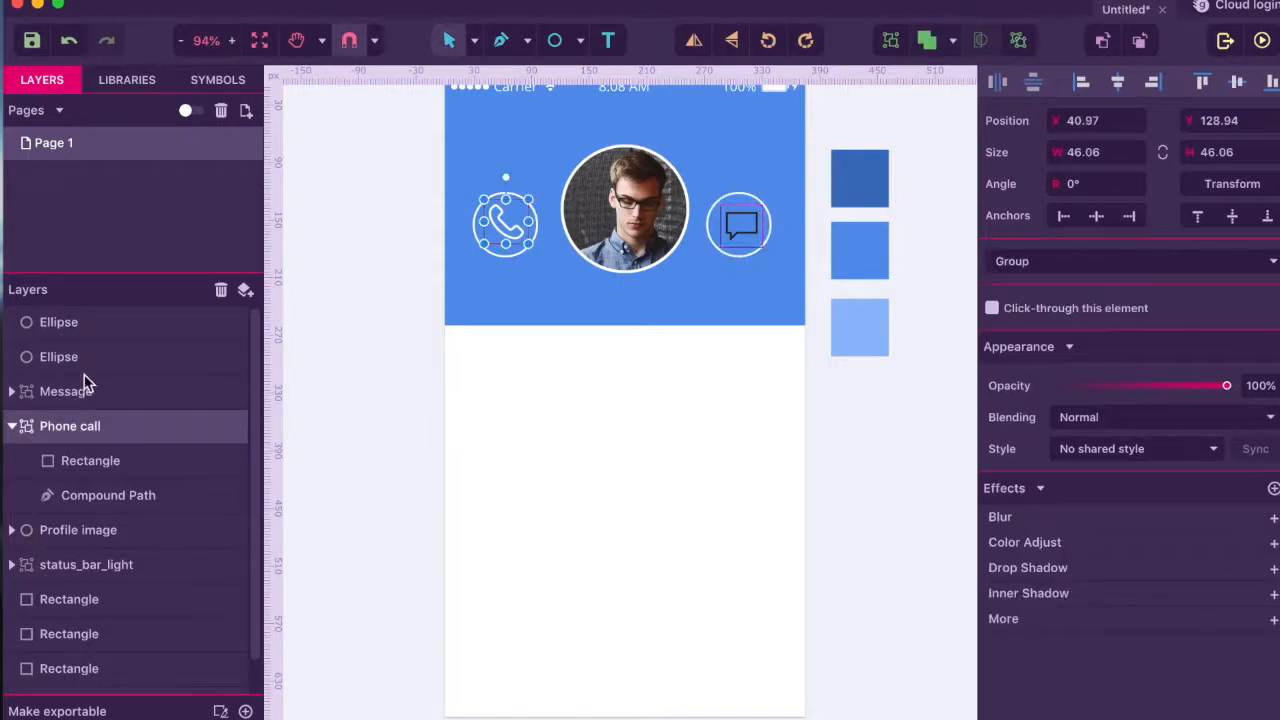
left_click_drag(80, 325, 44, 426)
left_click(90, 362)
- Move the loose message ring into the Message group
left_click(13, 391)
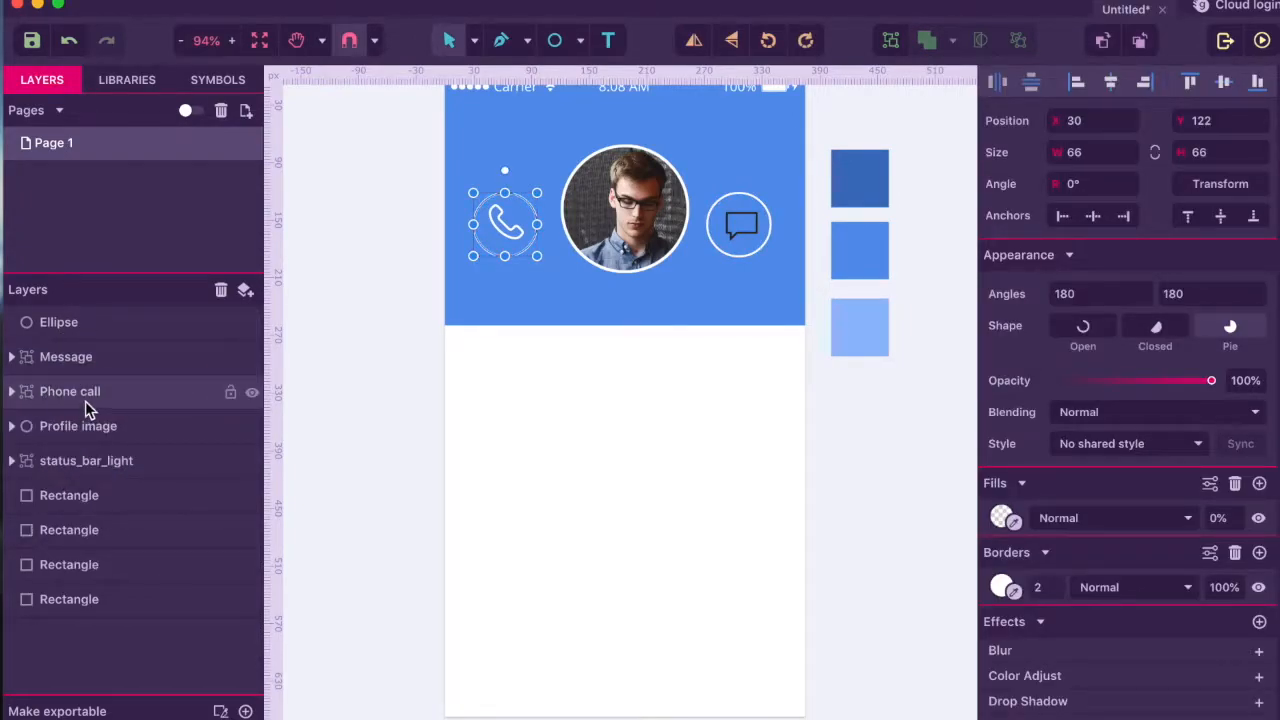
left_click(85, 401)
left_click(12, 357)
left_click(45, 322)
left_click_drag(48, 322, 46, 356)
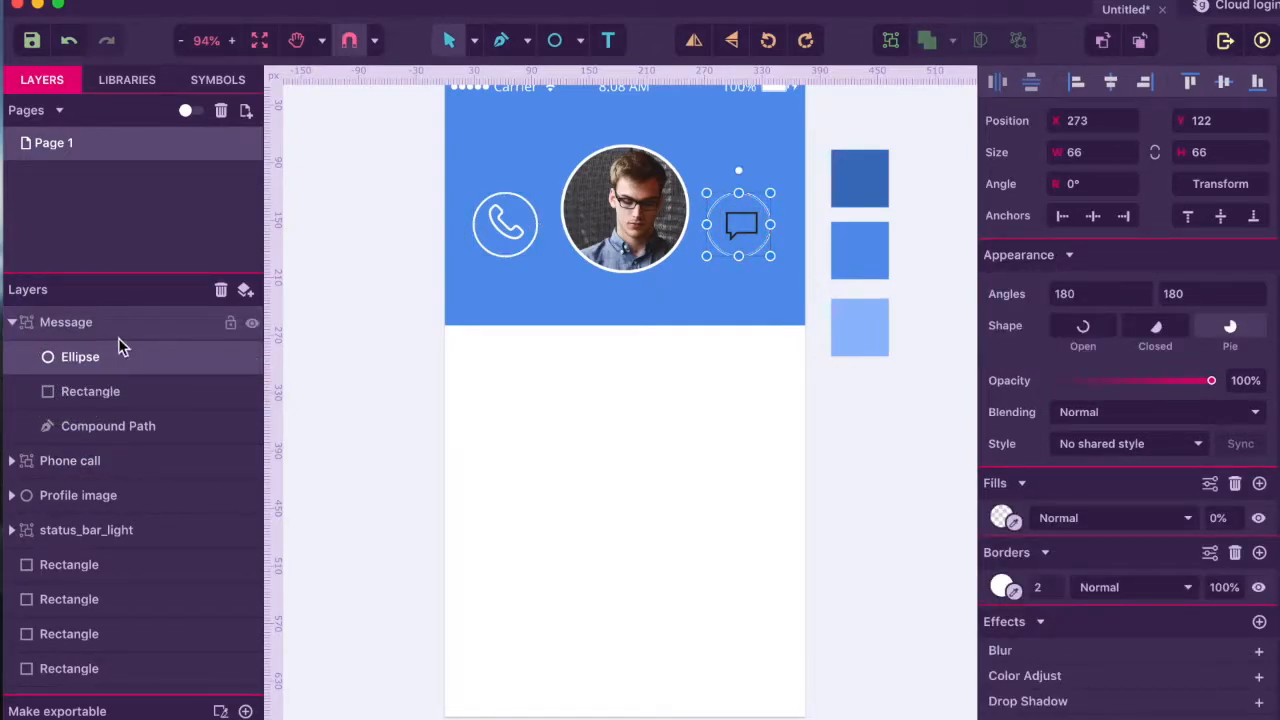
- Fill the message icon's outline Compound Path white with the eyedropper
left_click(115, 424, "shift")
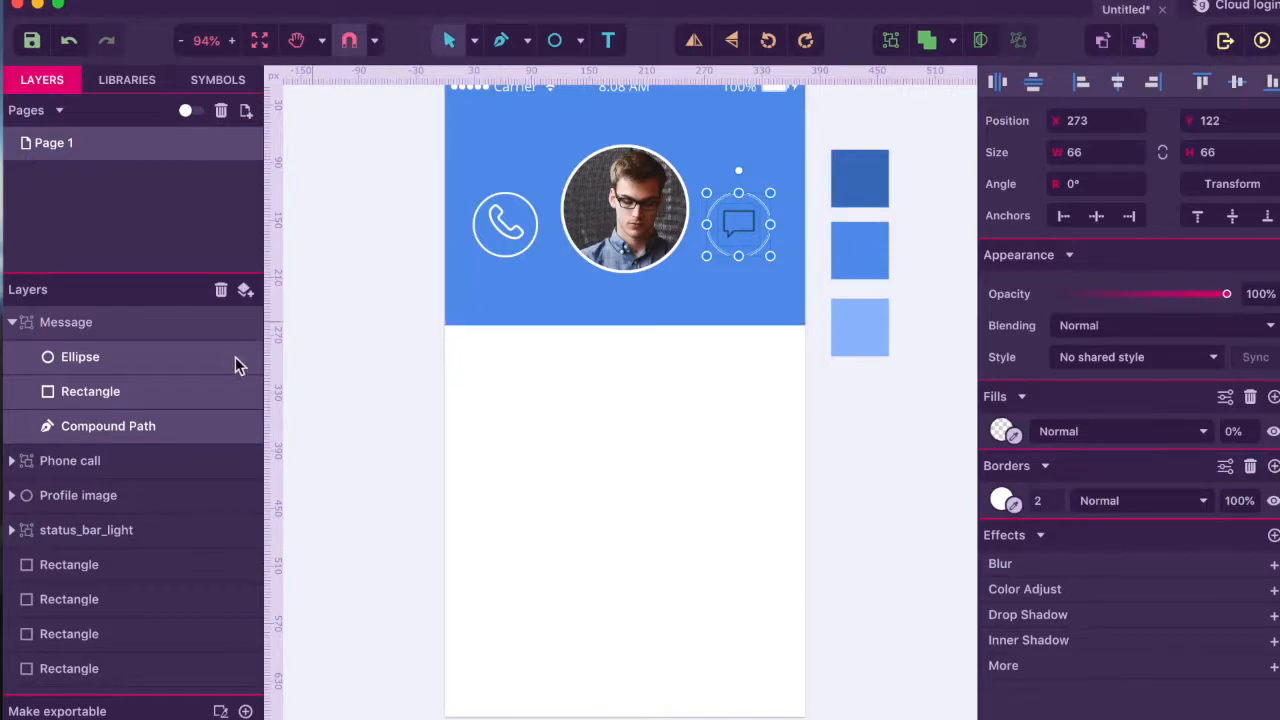
left_click(317, 440)
left_click(197, 430)
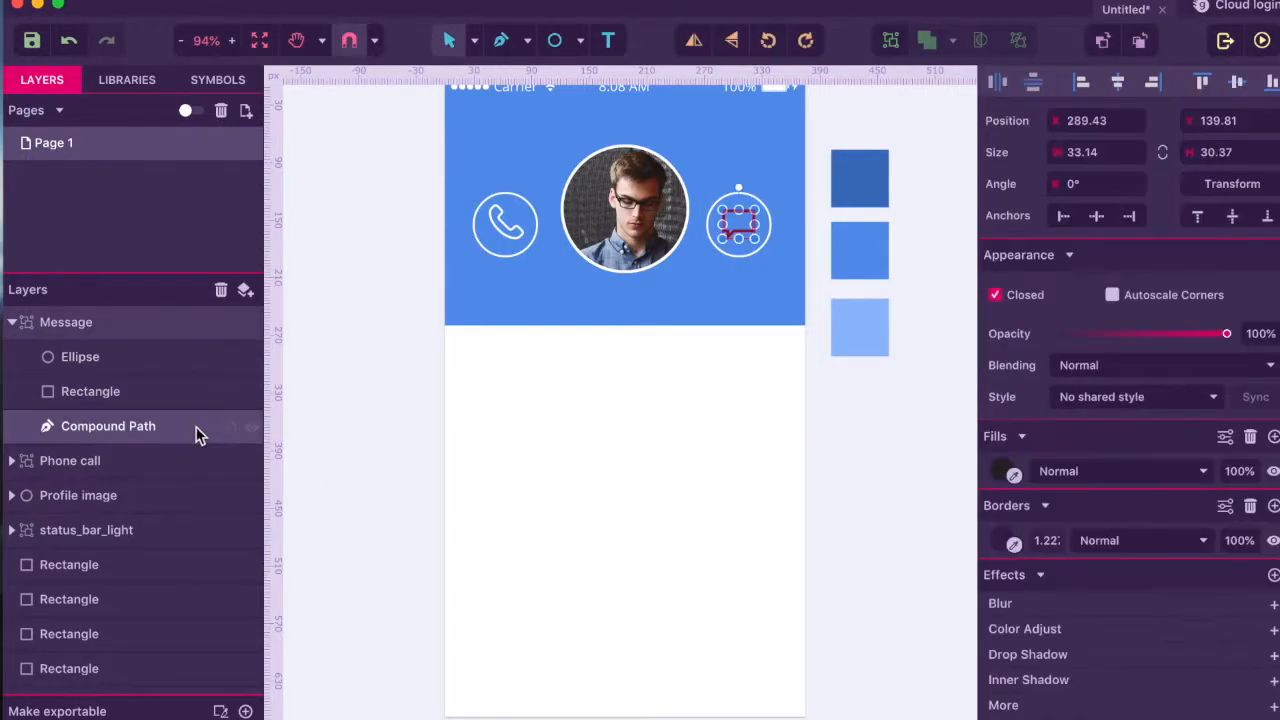
left_click(1014, 474)
left_click(694, 477)
left_click(706, 480)
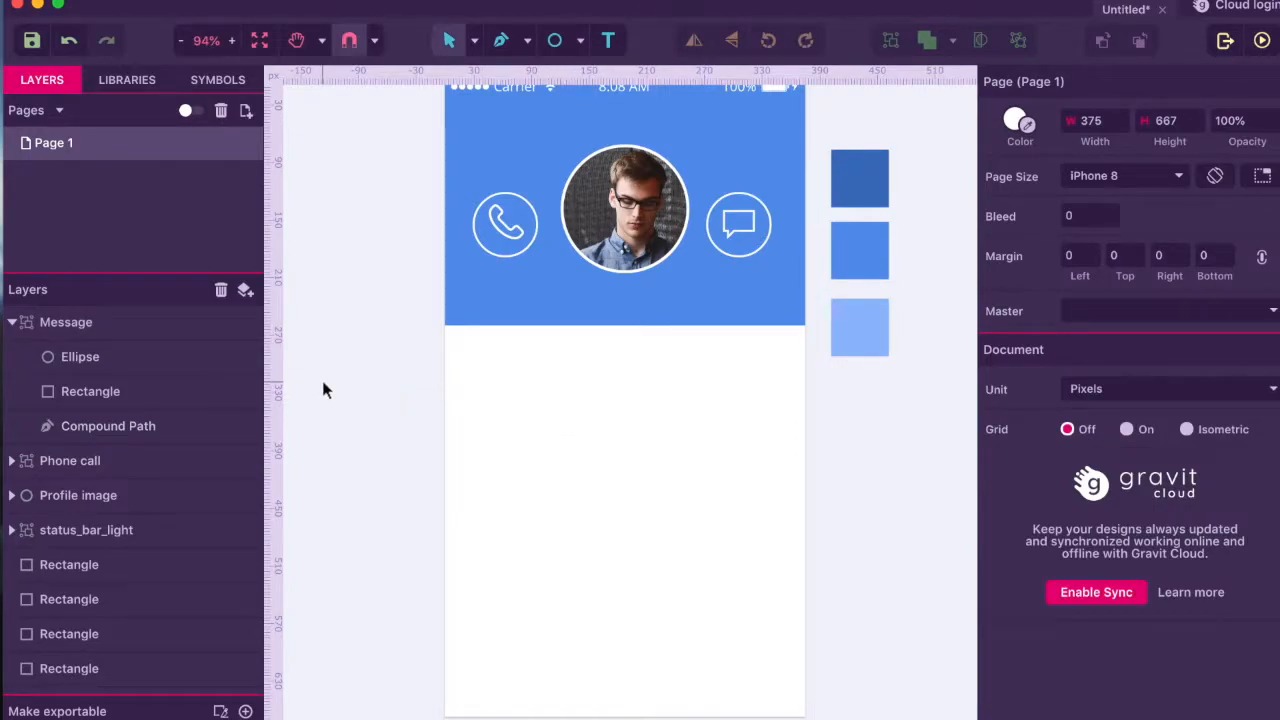
- Vertically centre all parts of the Phone call icon with Align Middle
left_click(12, 322)
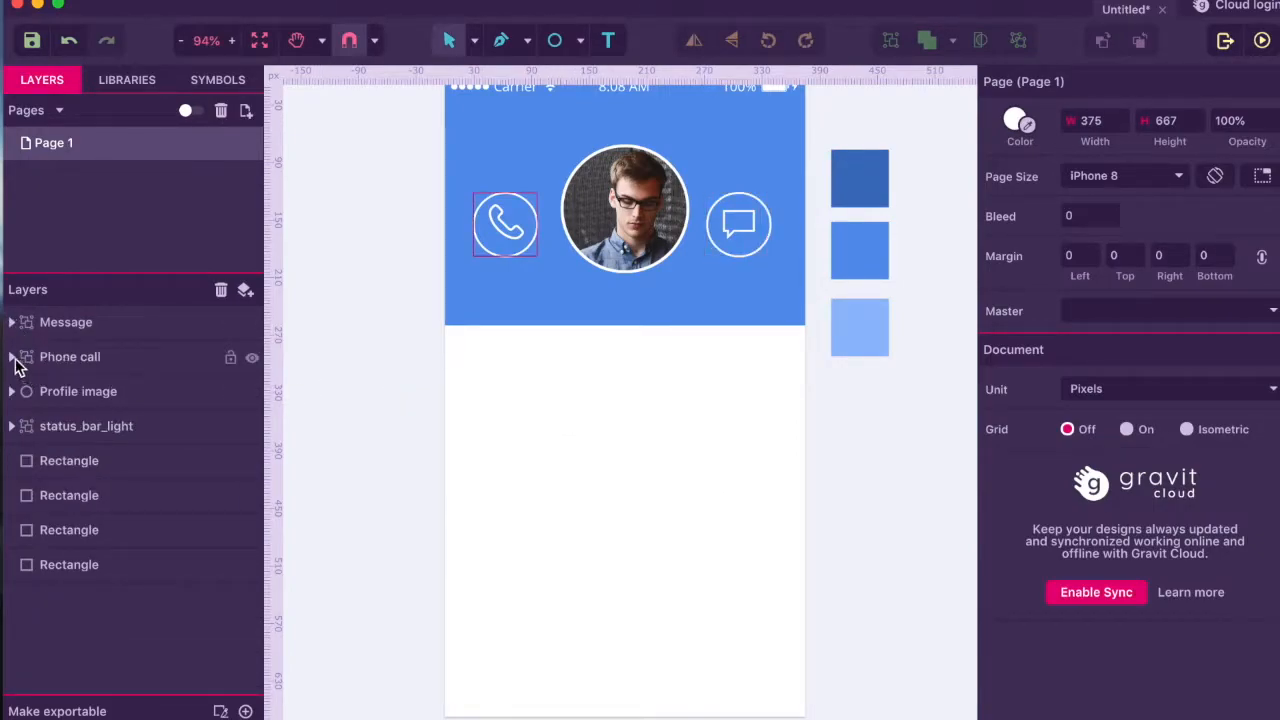
left_click(12, 357)
left_click(67, 395)
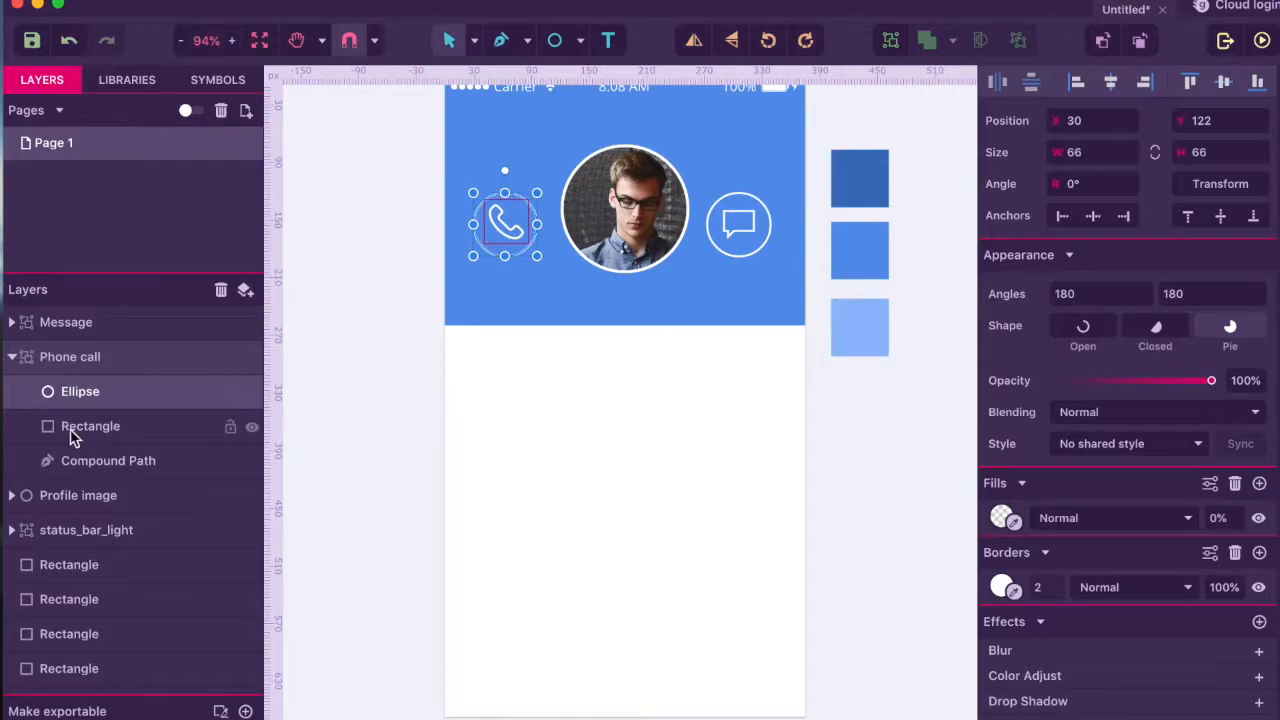
left_click(72, 457, "shift")
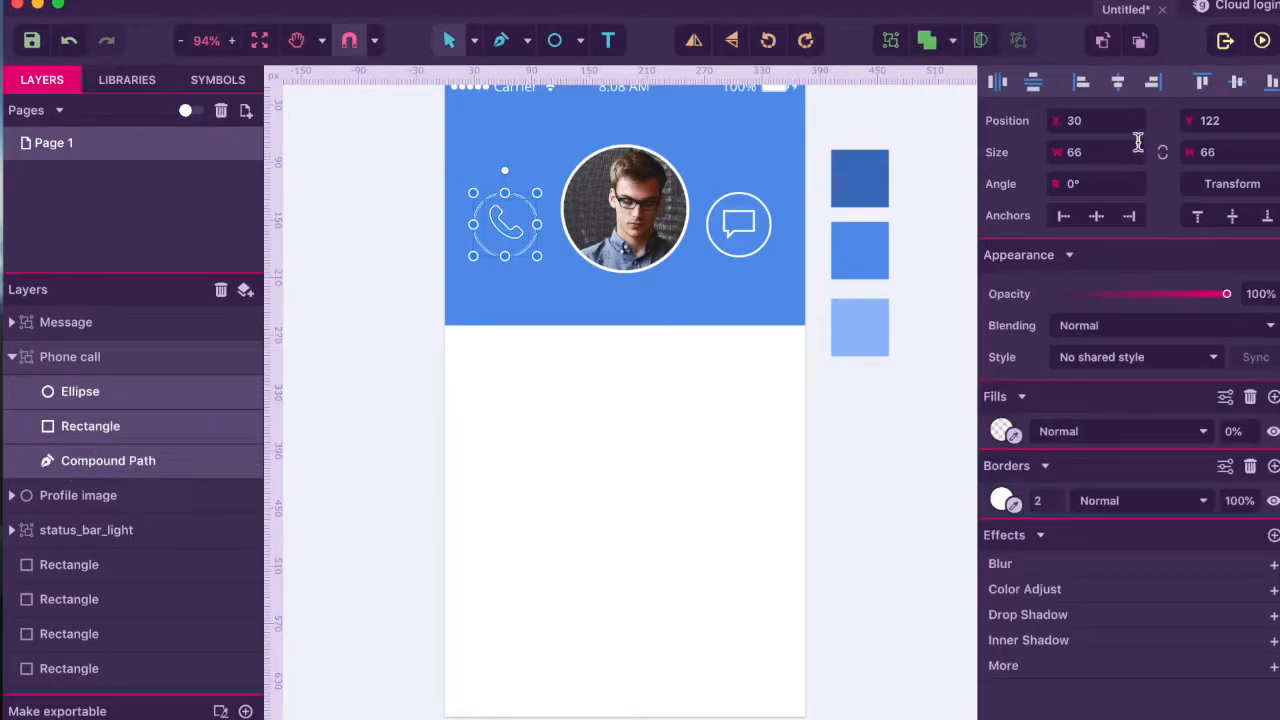
left_click(1237, 82)
left_click(534, 395)
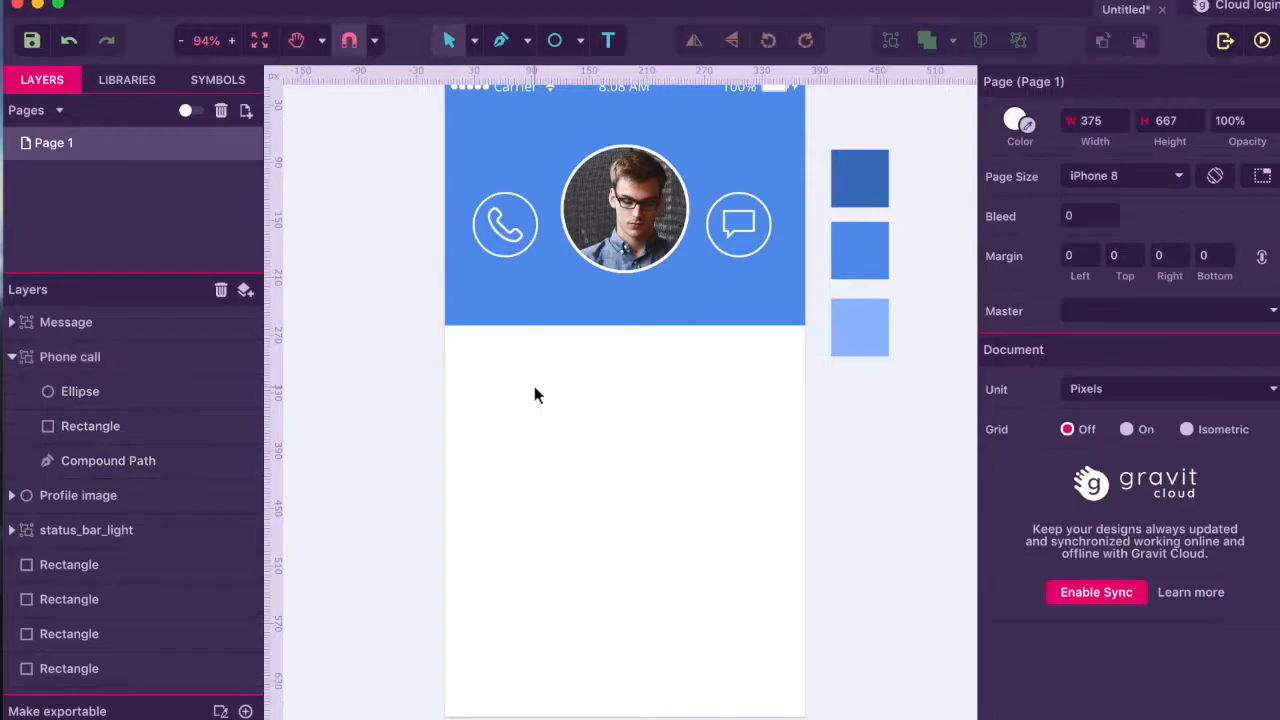
left_click(14, 358)
left_click(45, 357)
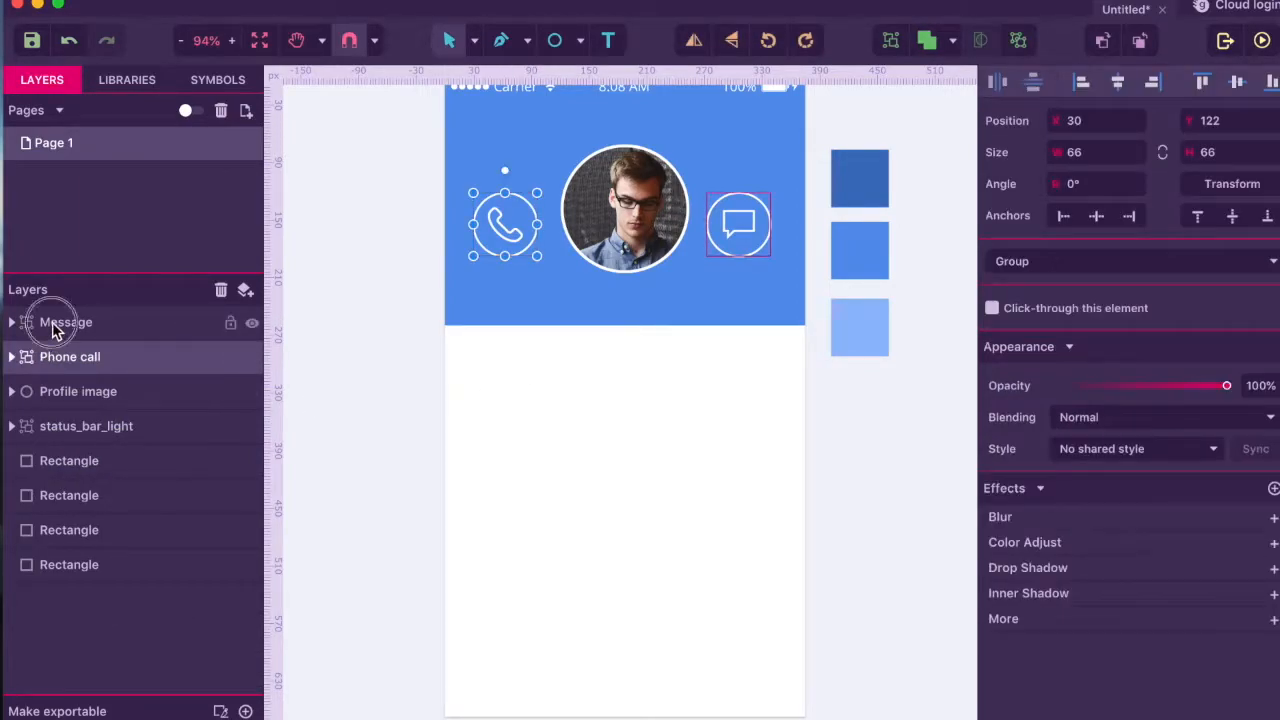
- Group the Message, Phone call and profile image layers and centre them vertically in a row
left_click(55, 324, "shift")
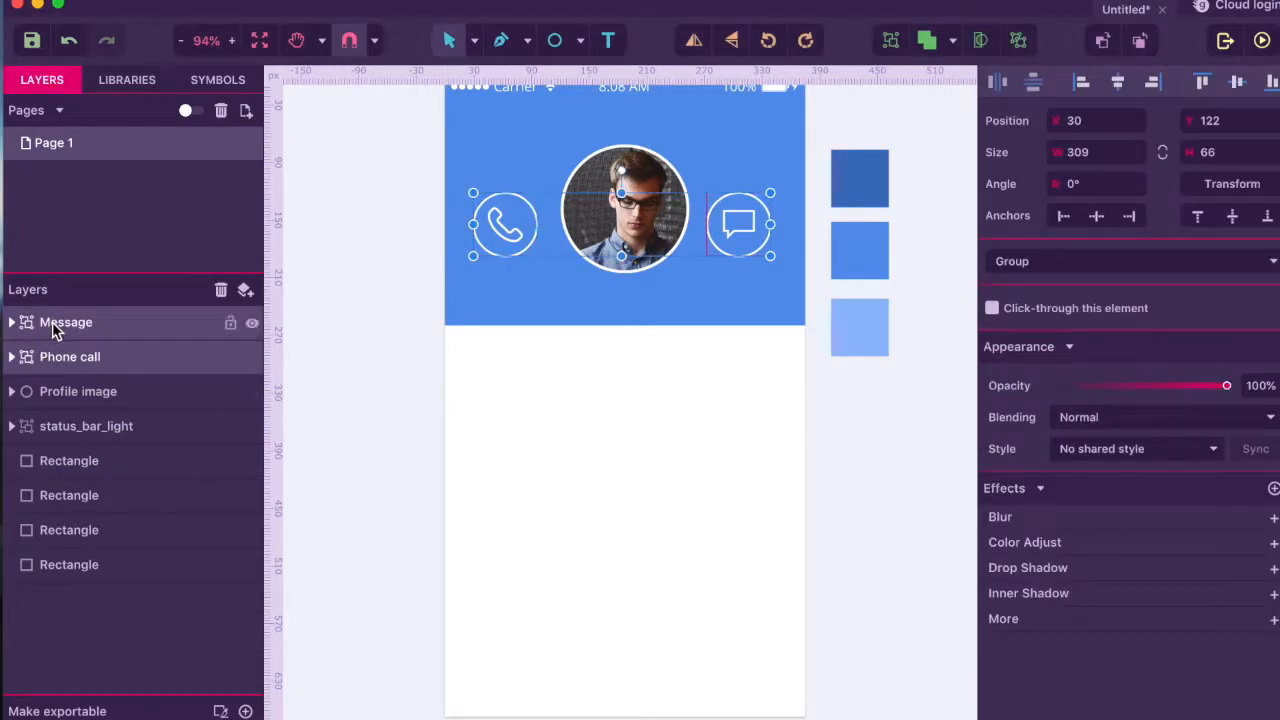
left_click(65, 391, "shift")
key("super+g")
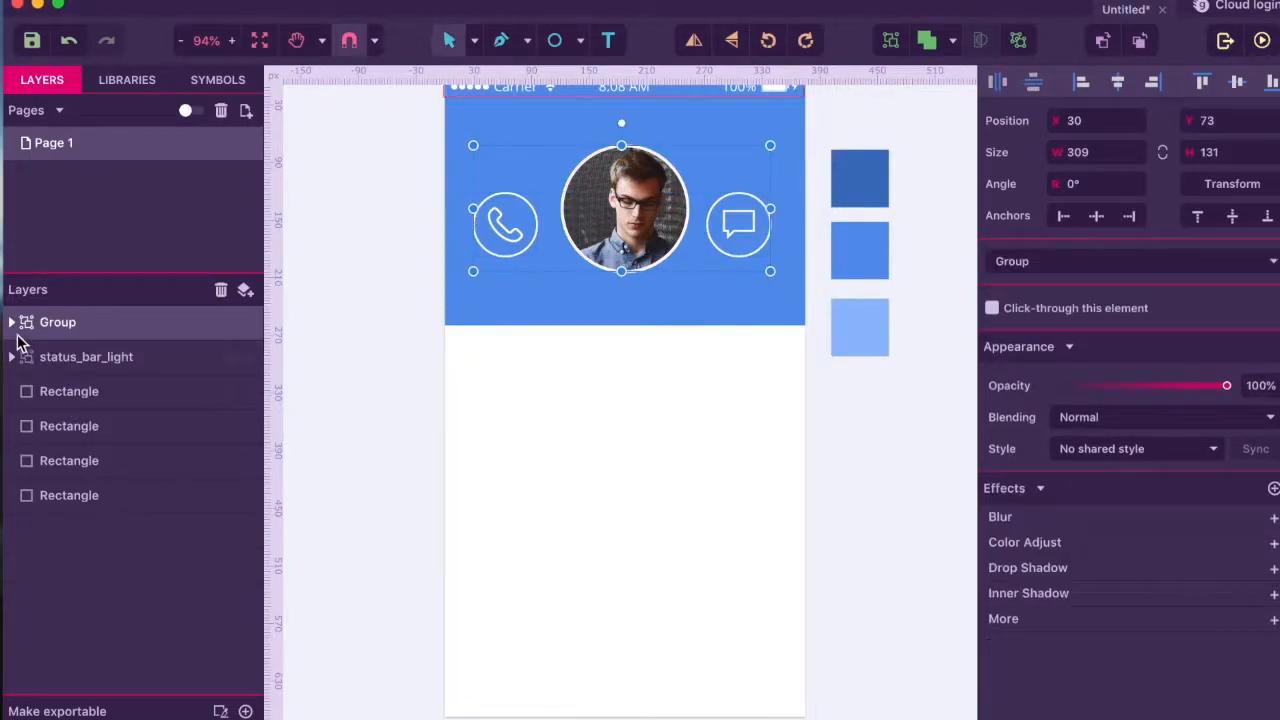
left_click(11, 322)
left_click(45, 357)
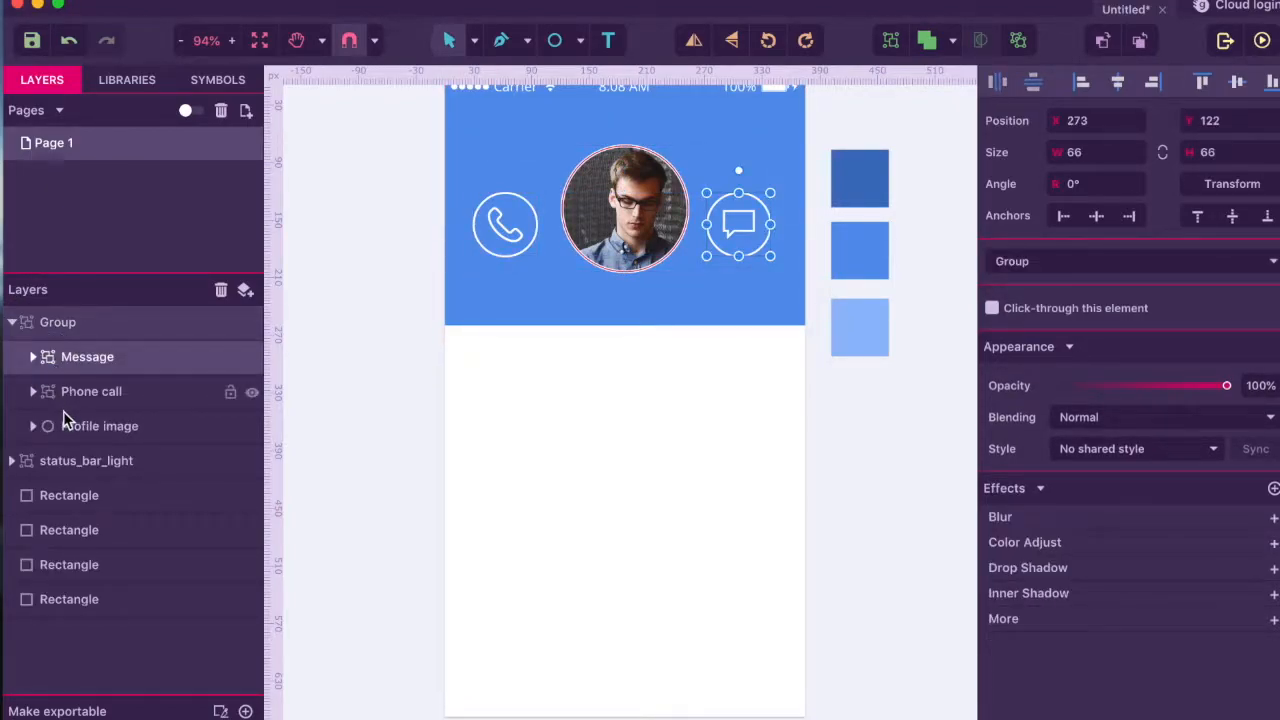
left_click(64, 420, "shift")
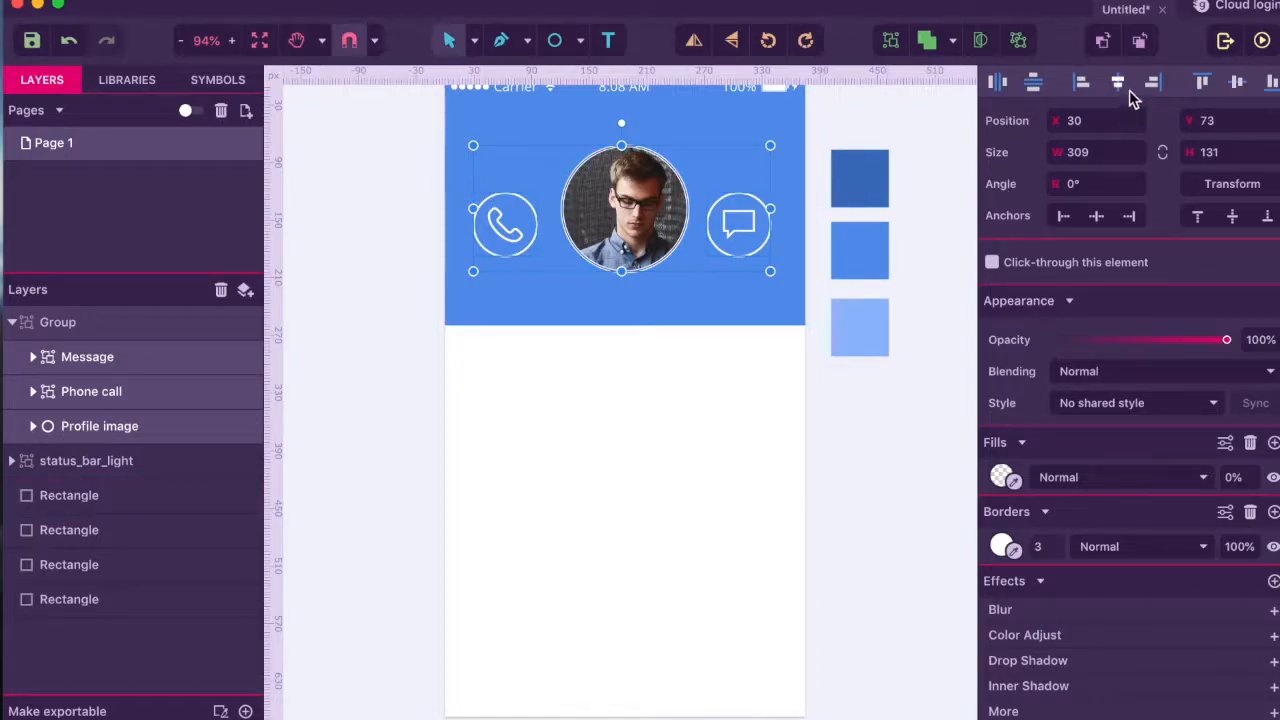
left_click(1237, 82)
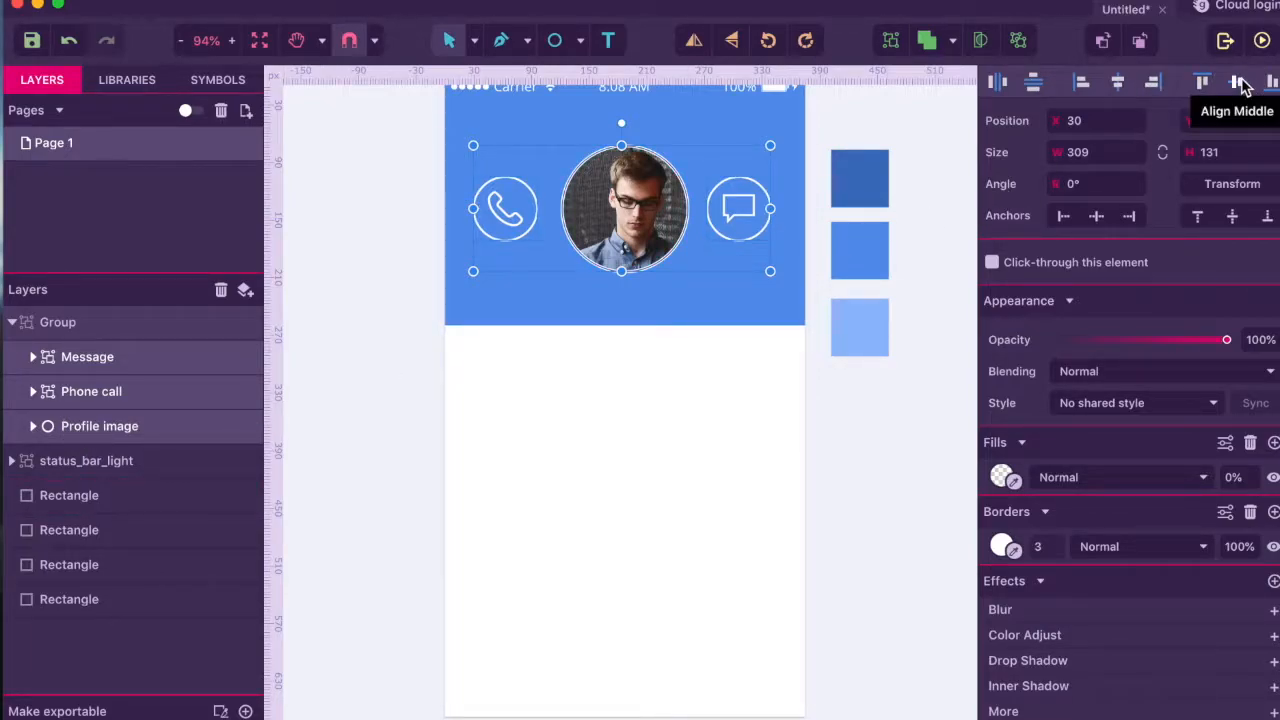
left_click(748, 374)
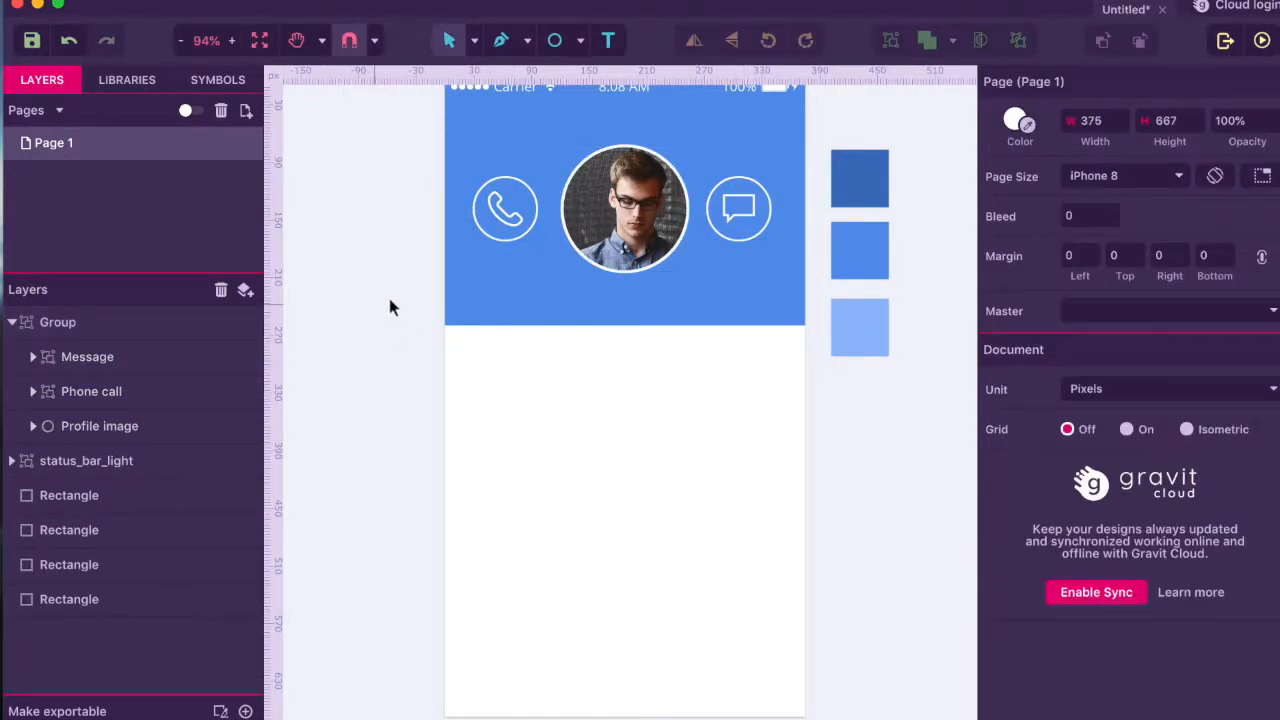
- Position the phone and message icons evenly on either side of the profile photo
left_click(668, 238)
double_click(668, 238)
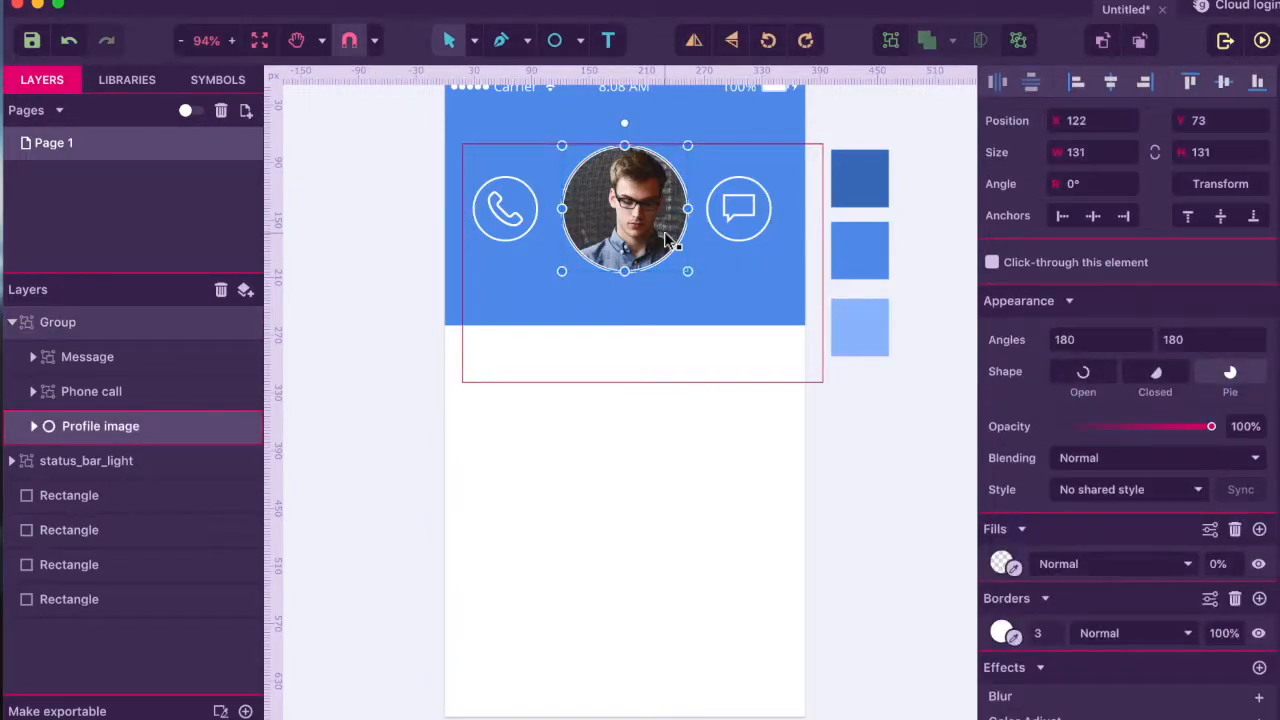
double_click(668, 238)
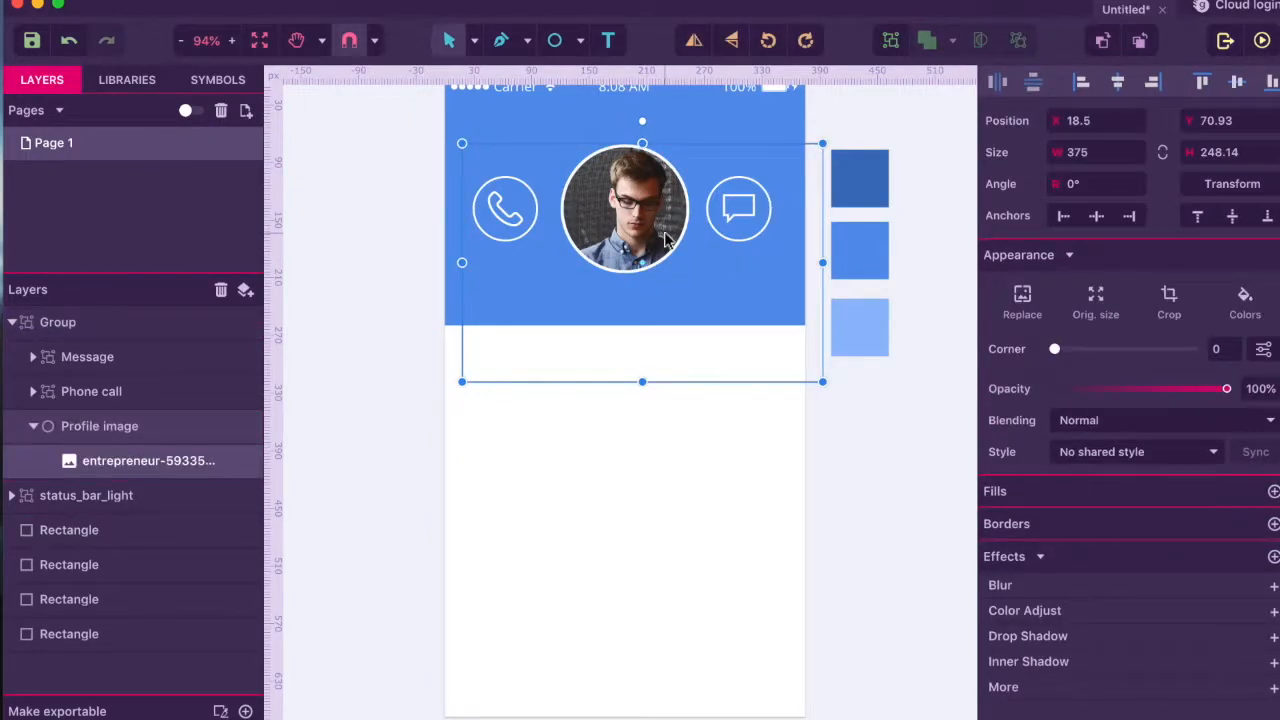
left_click(88, 429)
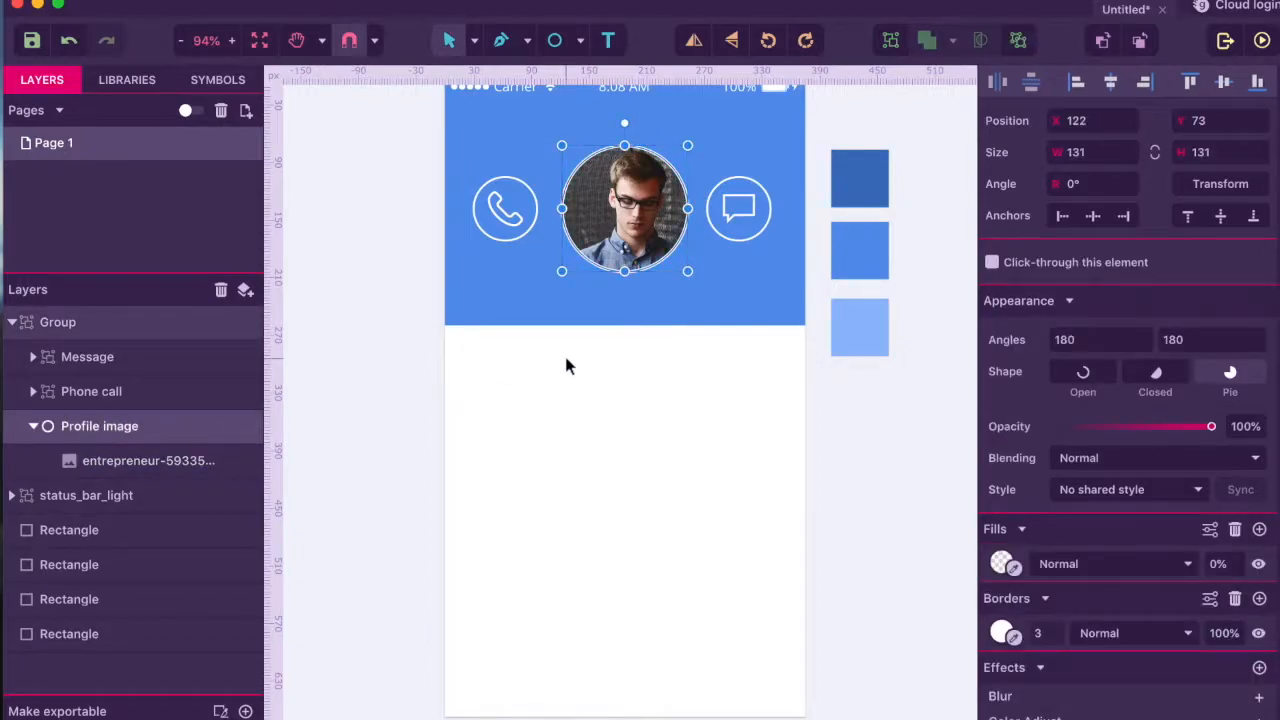
left_click(770, 240)
left_click(505, 233, "shift")
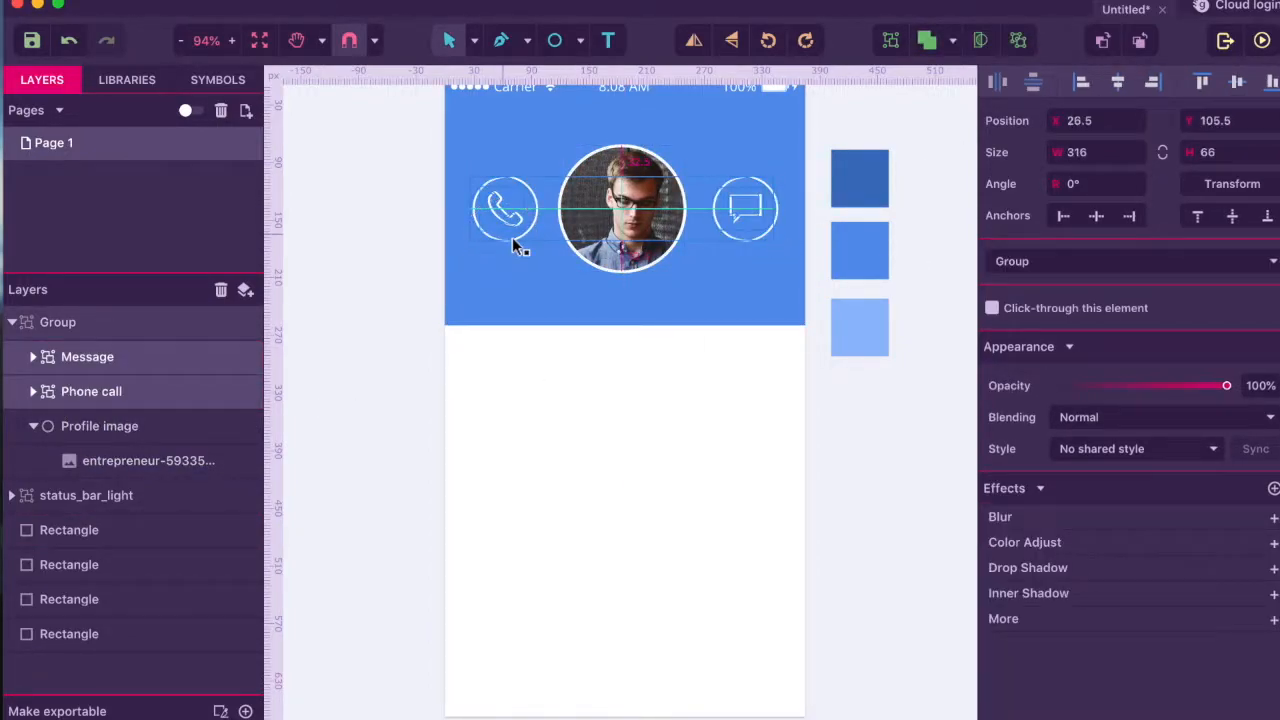
key("Escape")
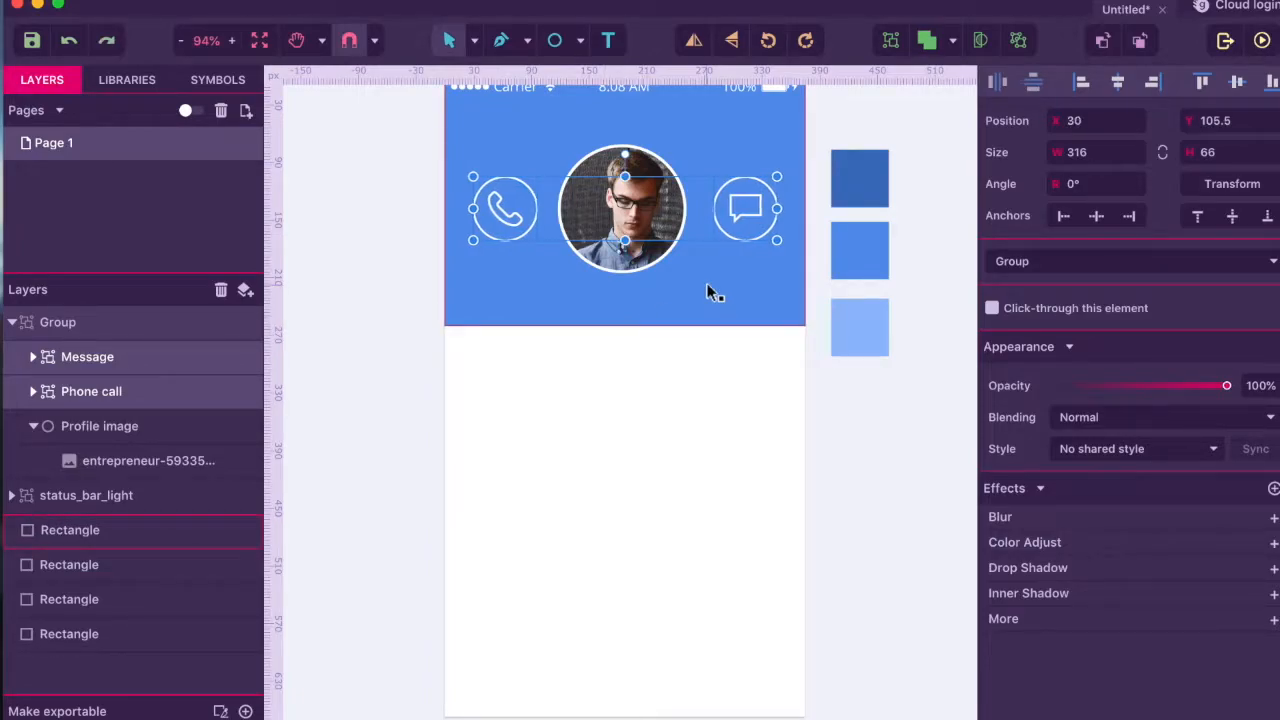
scroll(698, 345, "down", 2)
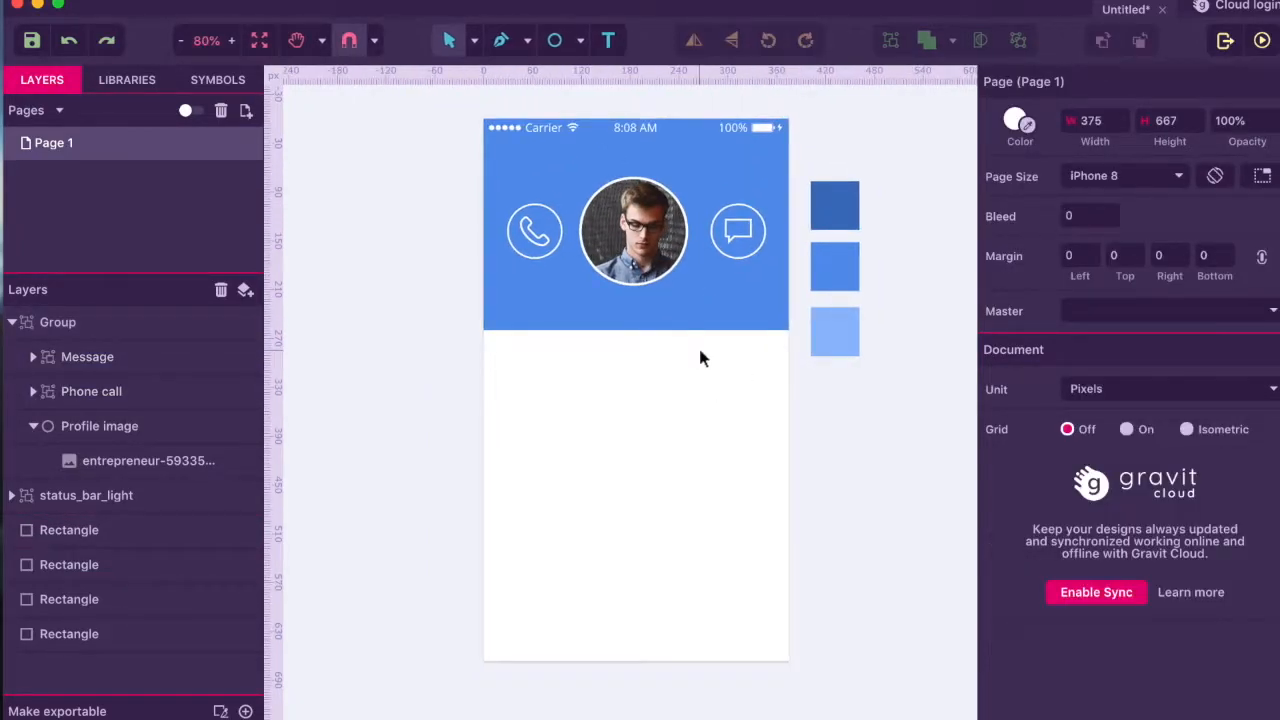
scroll(610, 370, "up", 2)
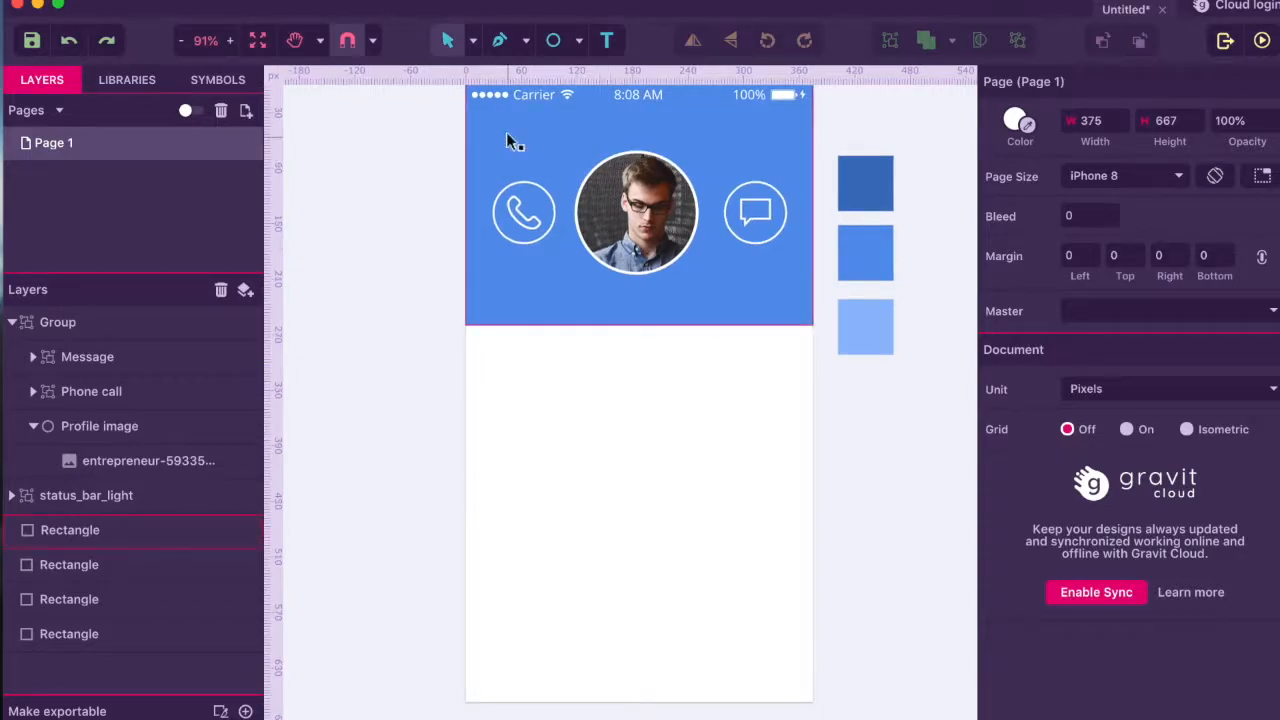
left_click(607, 40)
left_click_drag(567, 279, 717, 307)
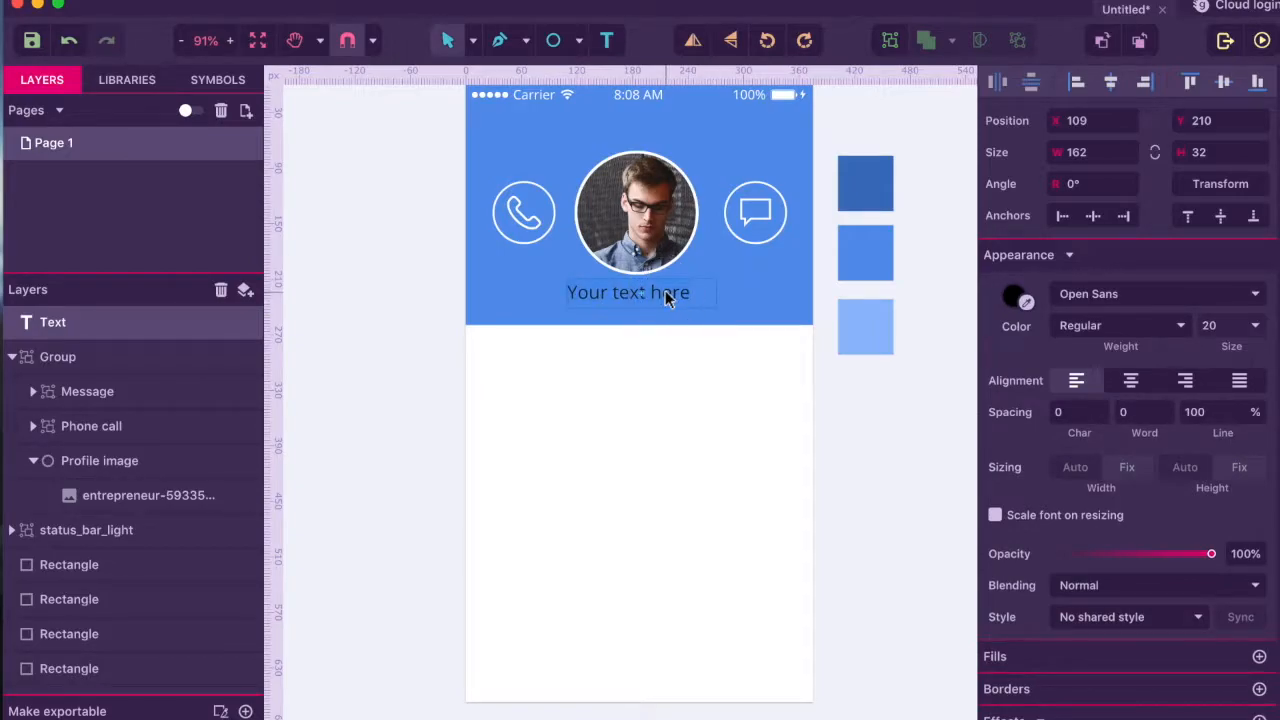
key("BackSpace")
left_click(1025, 303)
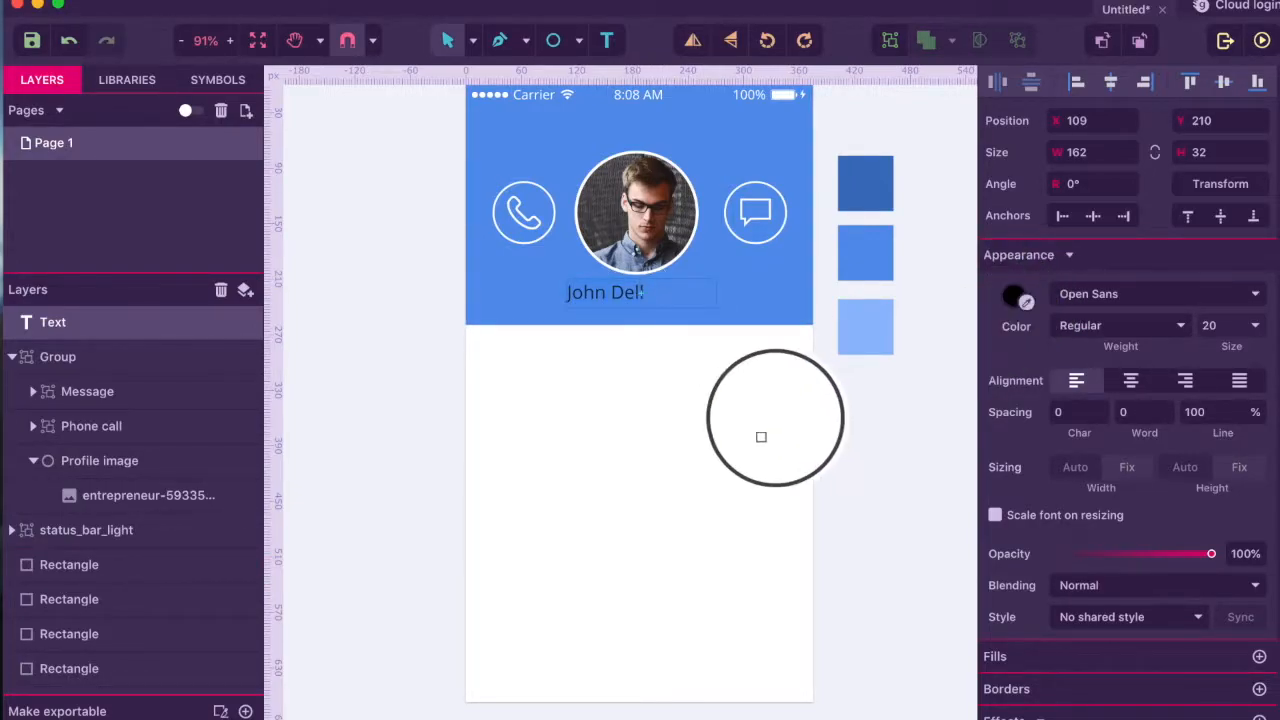
left_click(632, 450)
left_click(1130, 380)
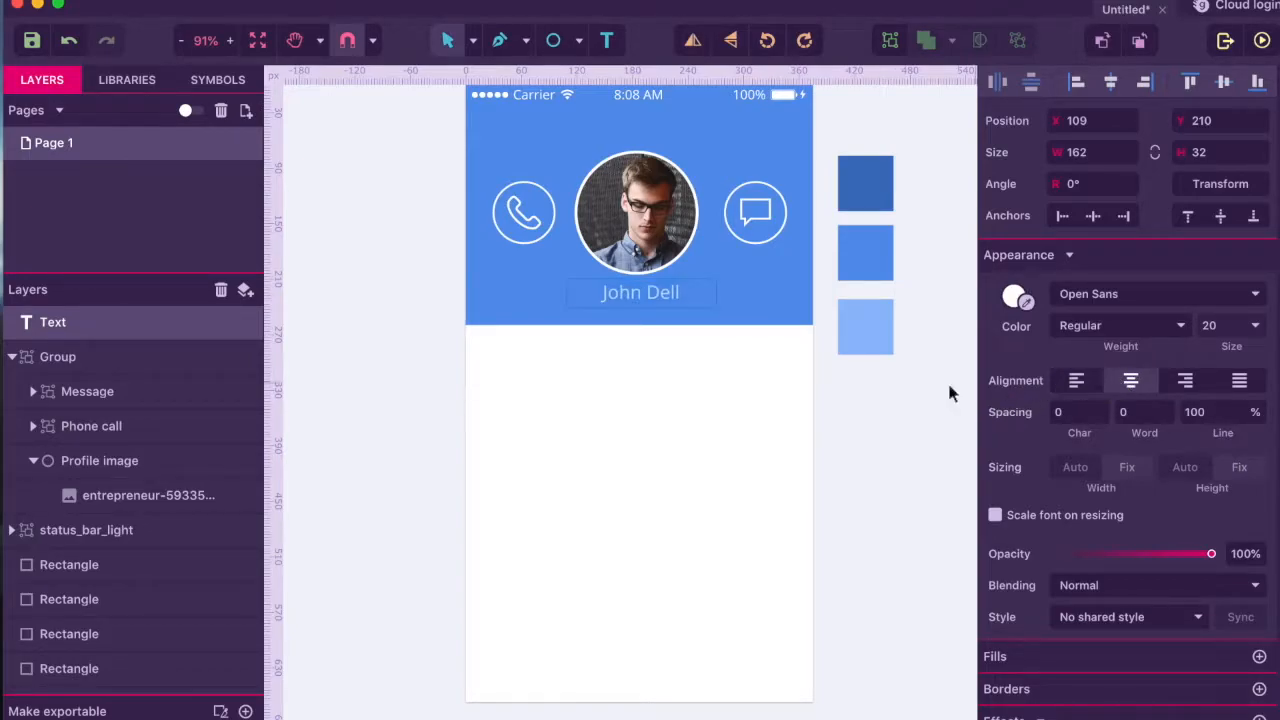
left_click(766, 311)
left_click_drag(644, 328, 640, 344)
left_click(648, 390)
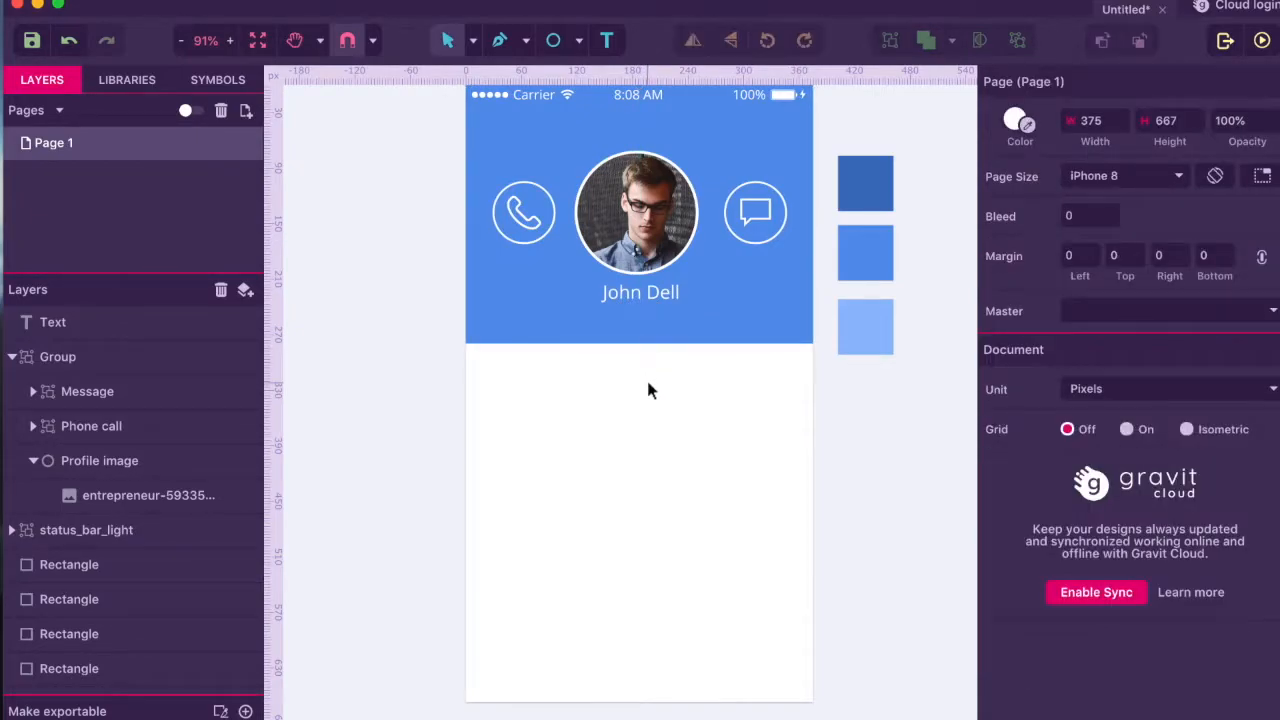
- Add a centred white 13 px 'London' line below the name
left_click(606, 40)
left_click_drag(588, 314, 685, 332)
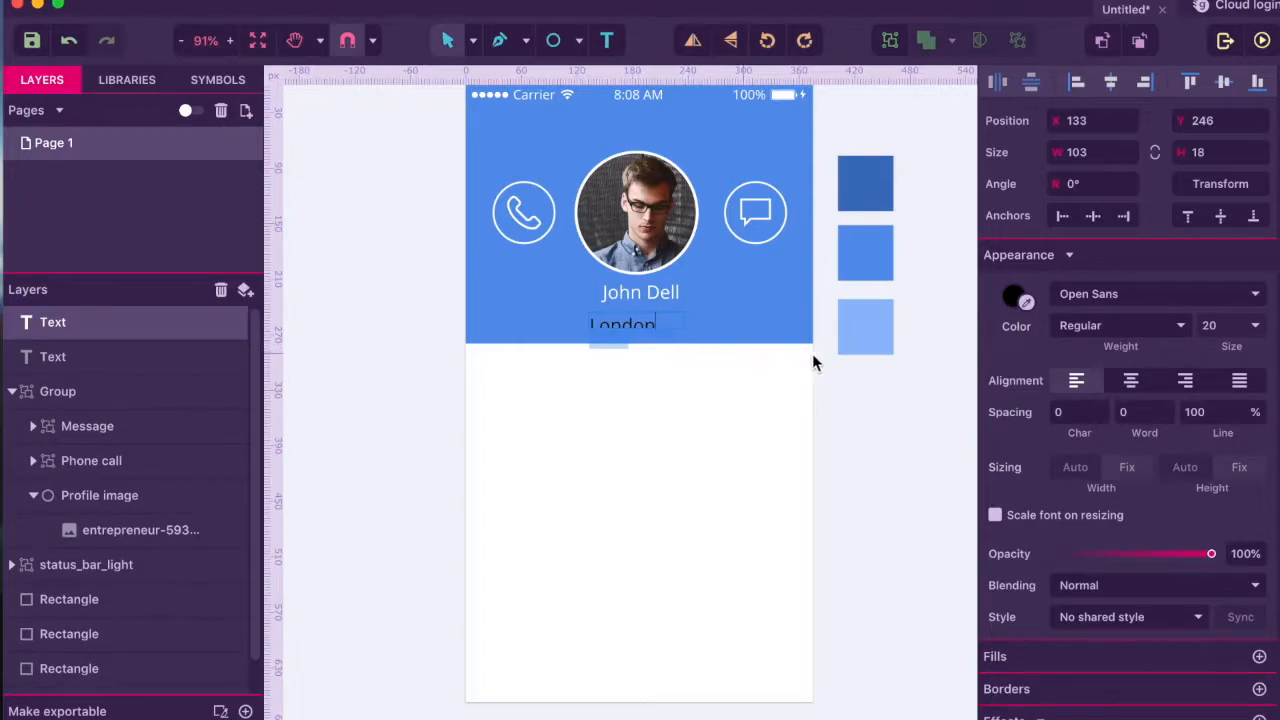
left_click(635, 317)
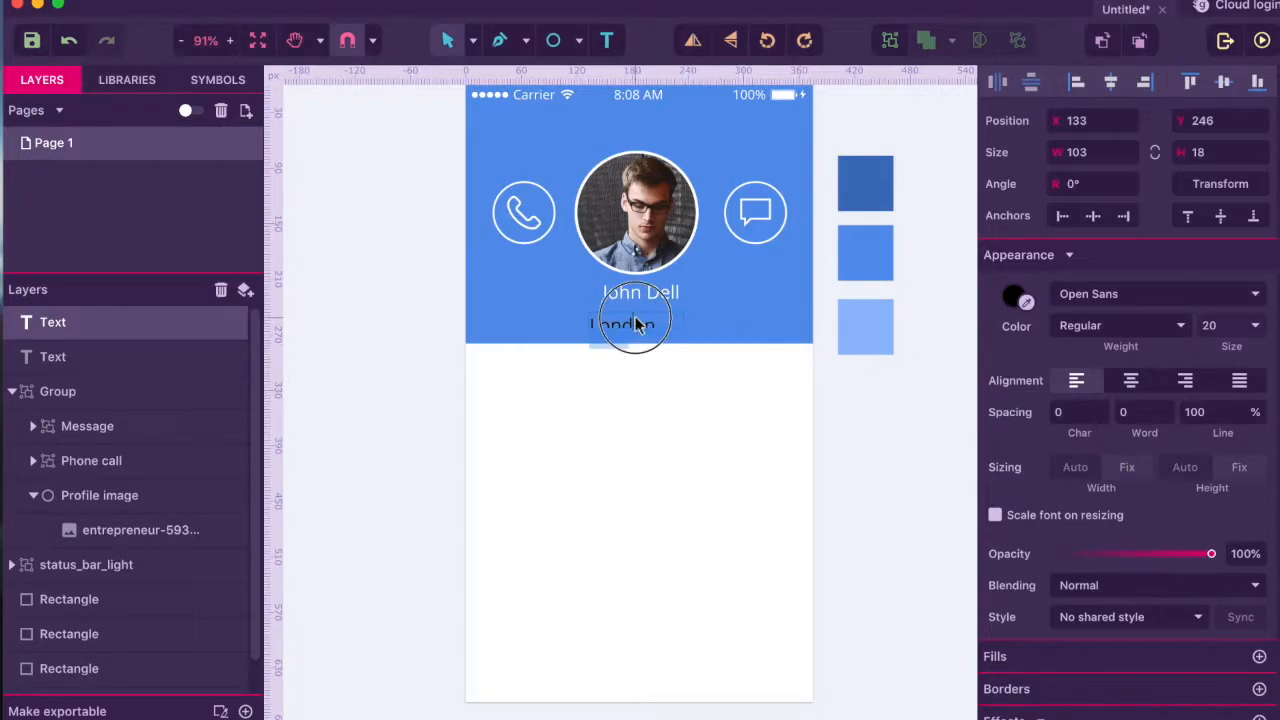
left_click(1208, 325)
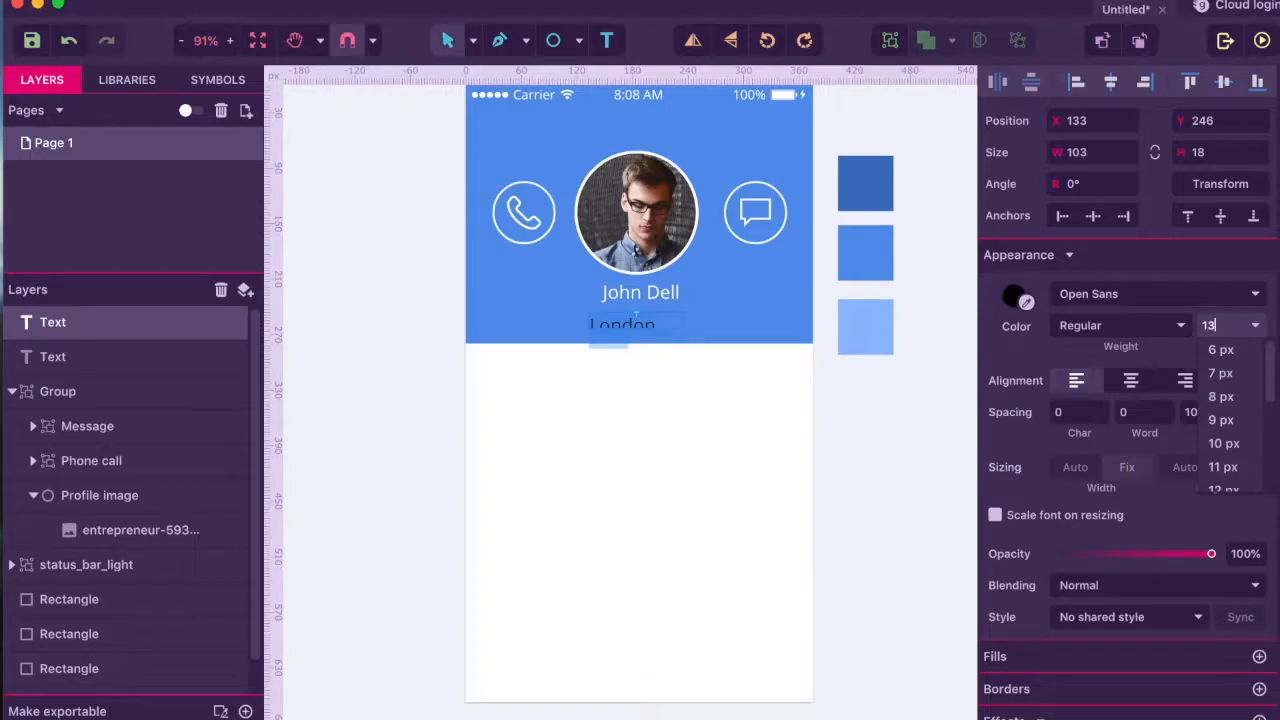
type("13")
key("Return")
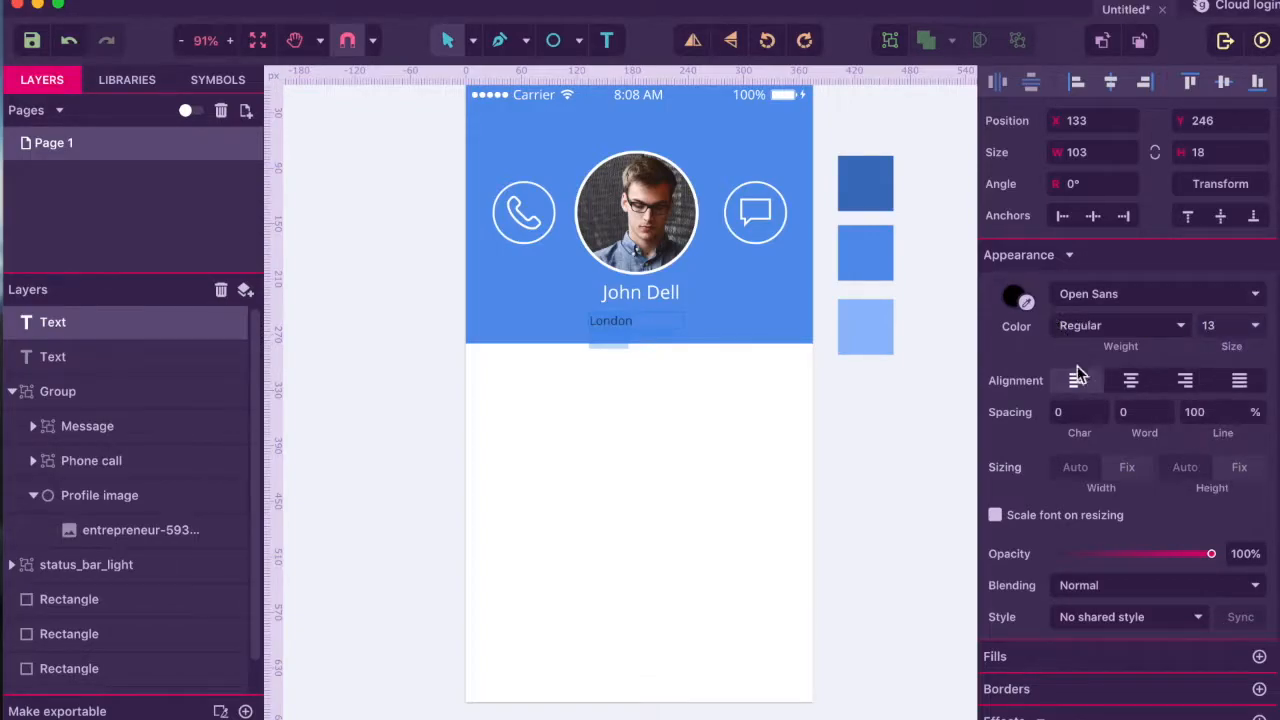
left_click(1129, 383)
left_click(1027, 305)
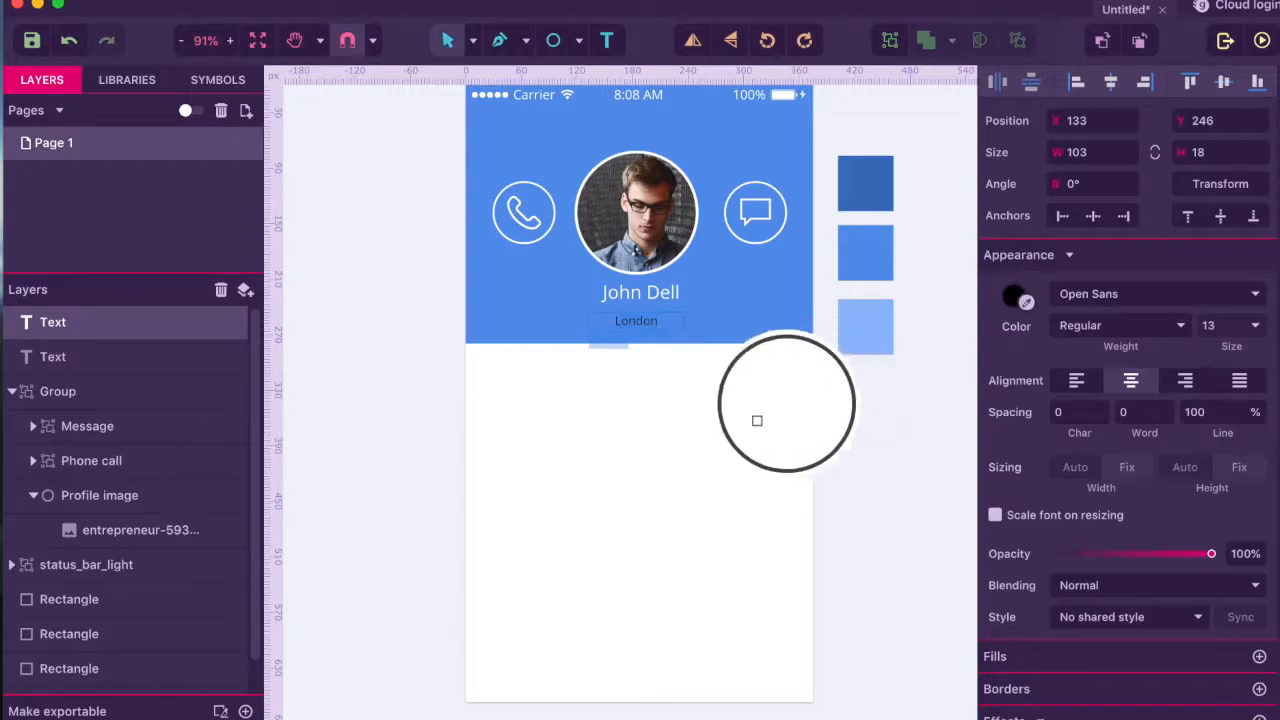
left_click(731, 433)
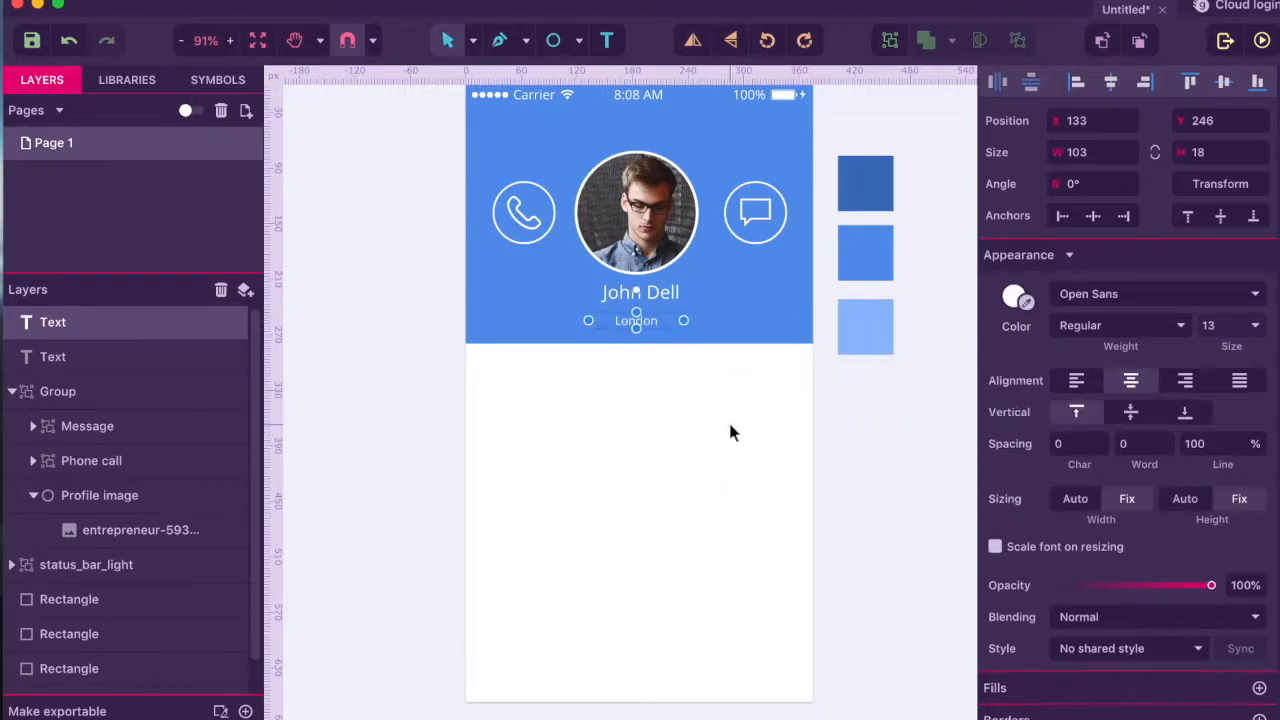
left_click(731, 433)
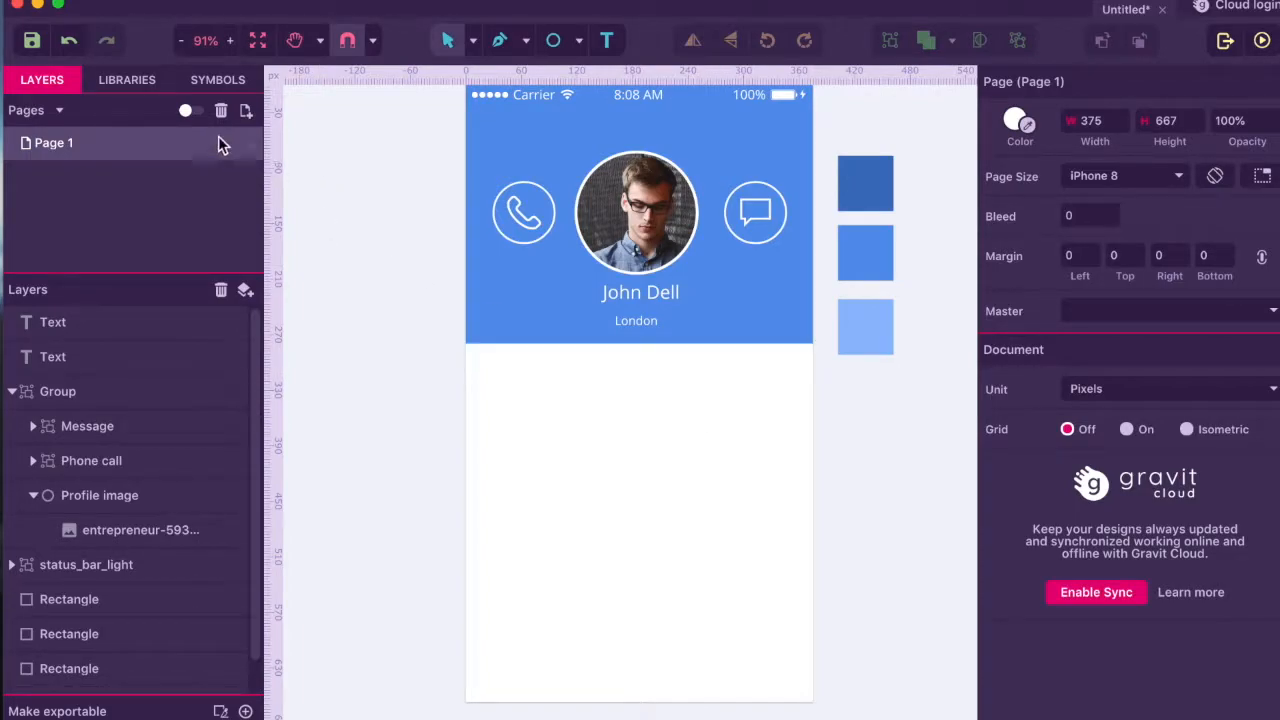
- Search the icon libraries for 'location' and insert the pin icon
left_click(140, 88)
left_click(110, 112)
scroll(115, 139, "down", 1)
scroll(113, 172, "up", 2)
double_click(89, 114)
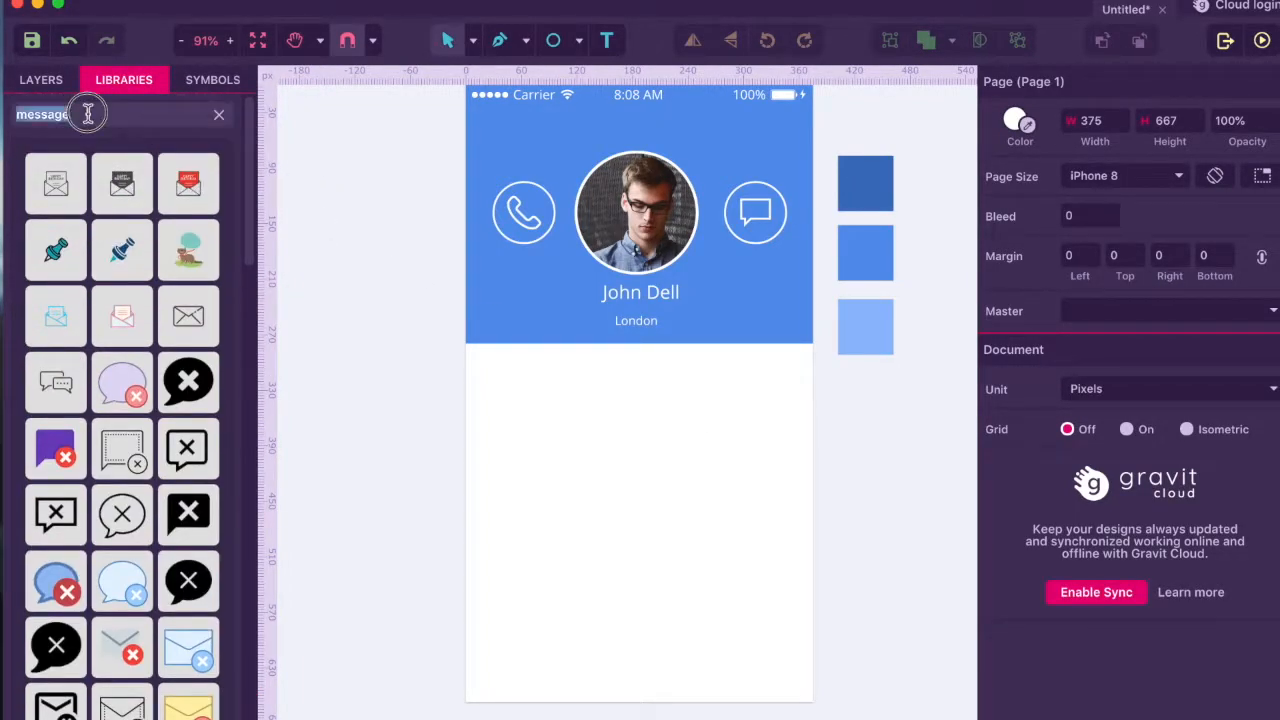
key("BackSpace")
type("locatio")
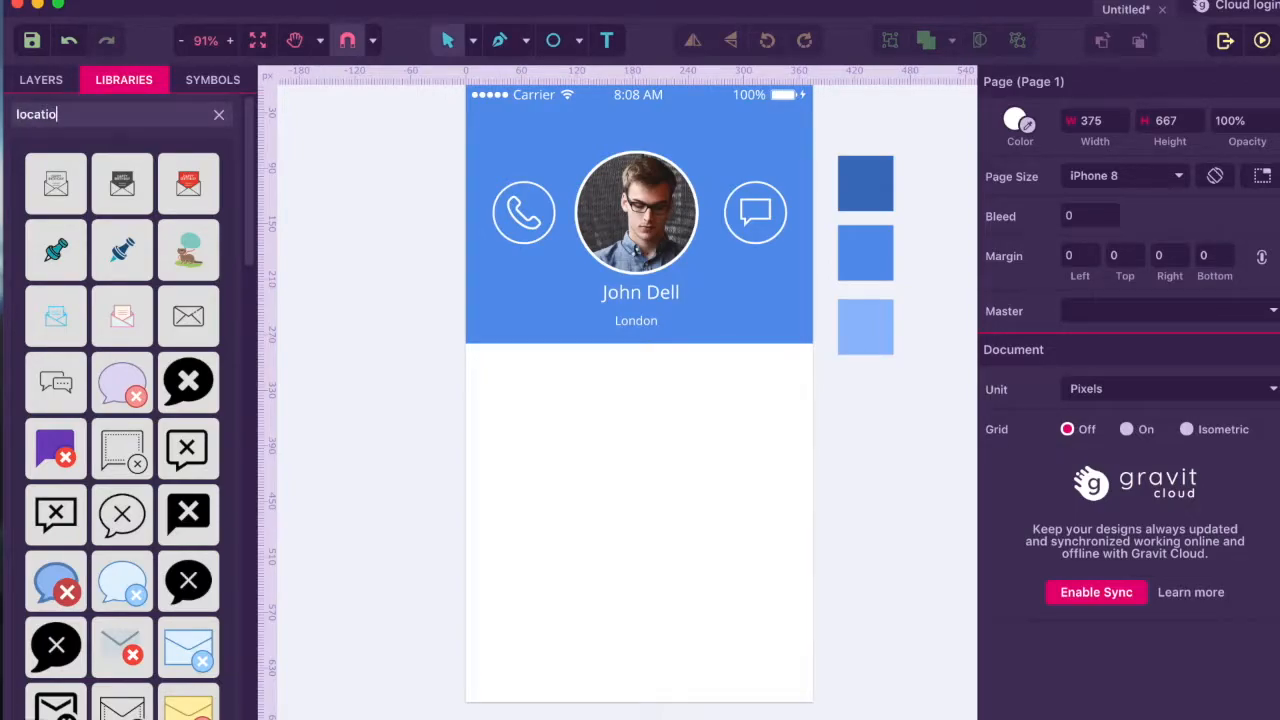
type("n")
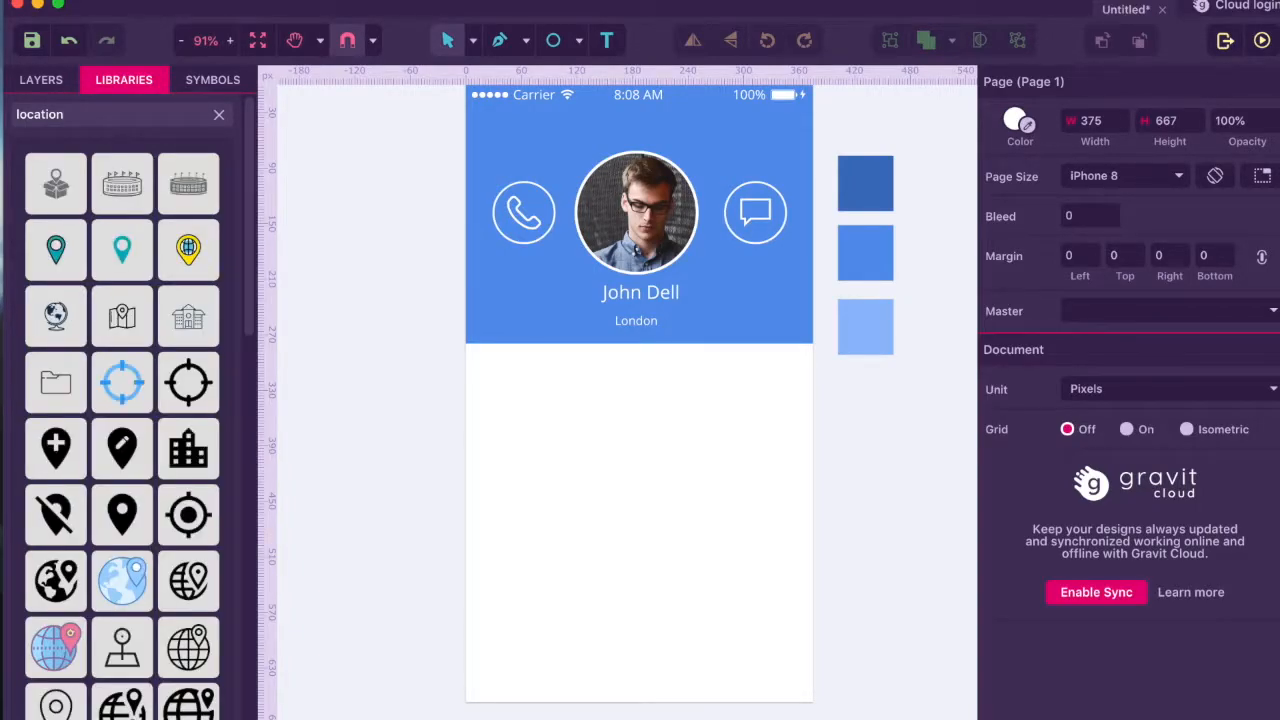
left_click(122, 515)
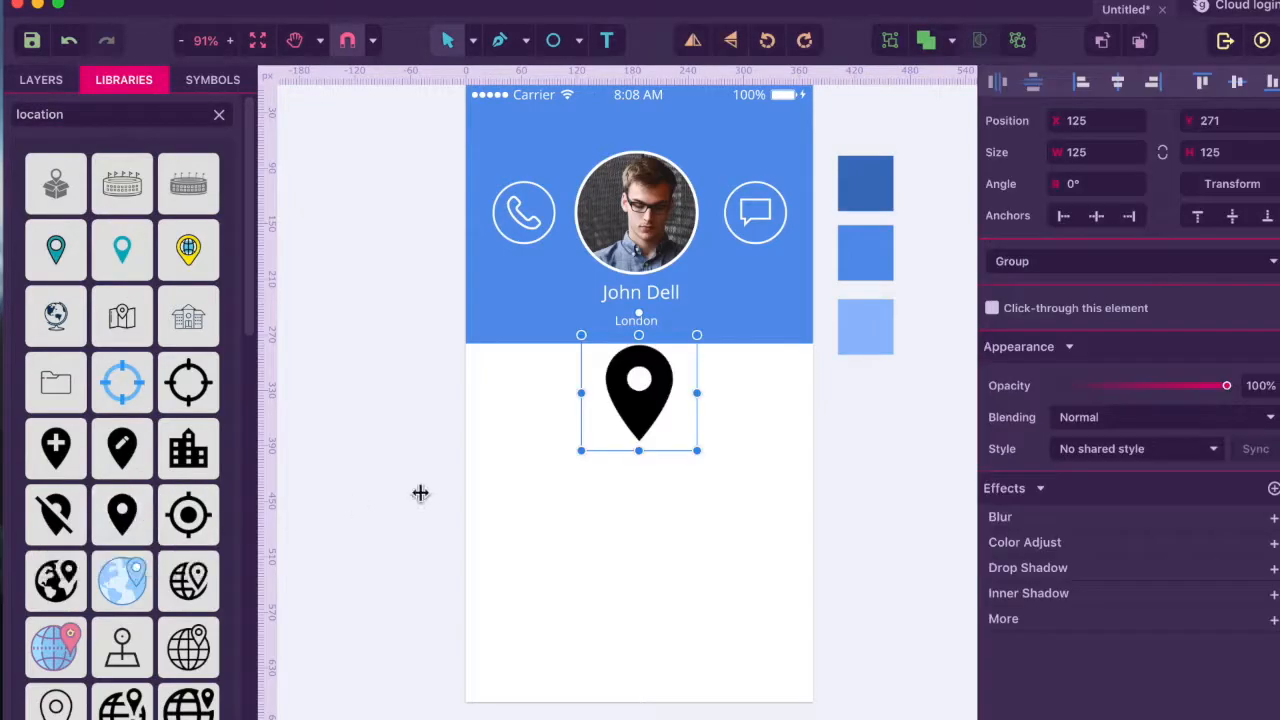
- Fill the pin's Compound Path white with the eyedropper
double_click(640, 428)
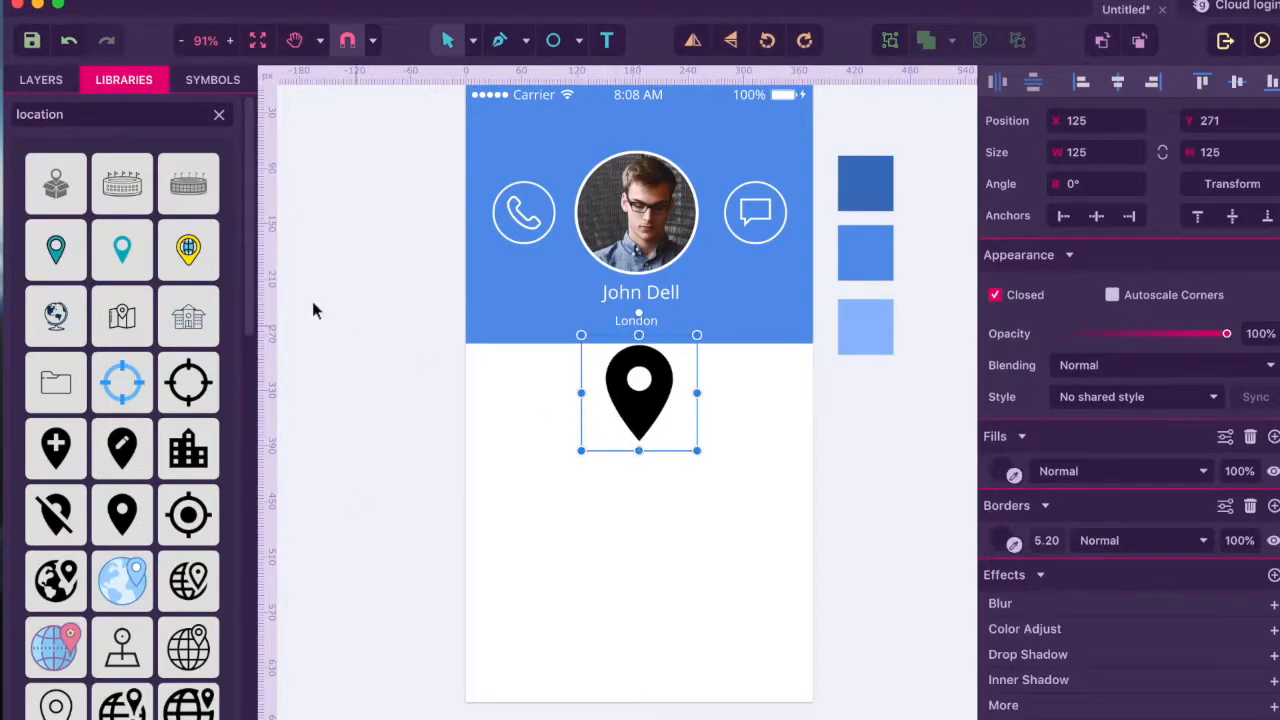
left_click(41, 79)
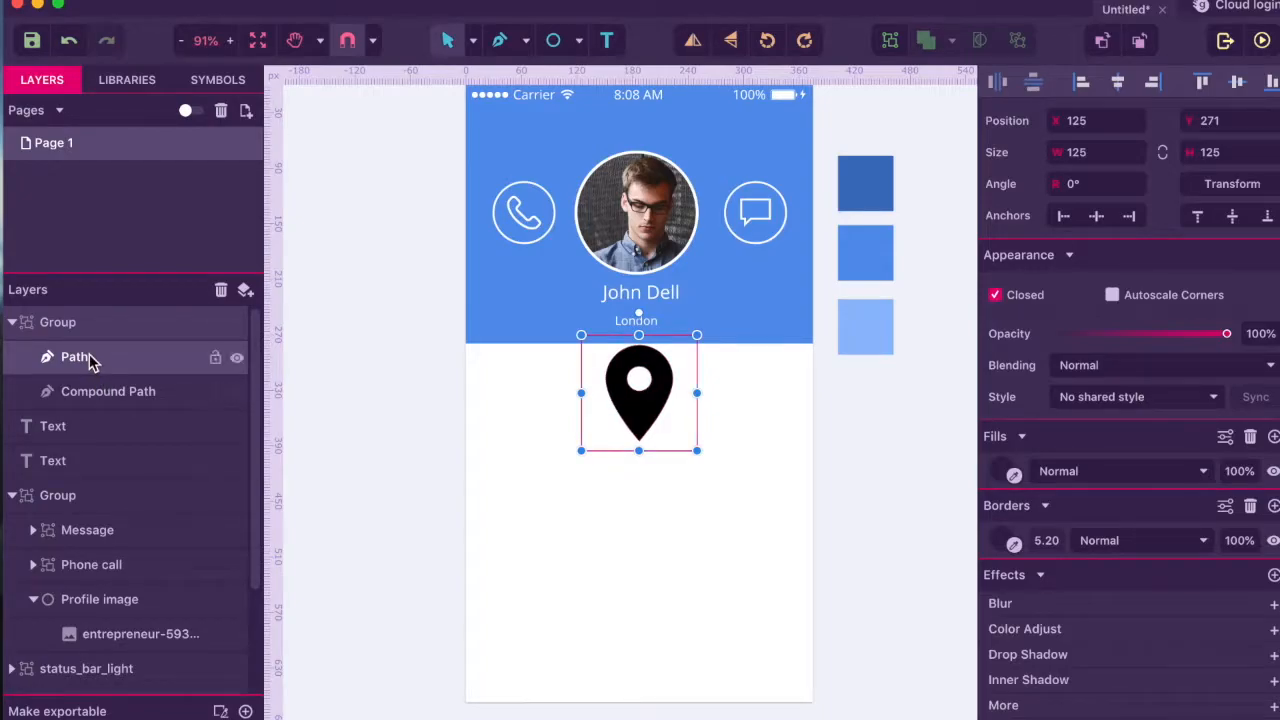
left_click(100, 395)
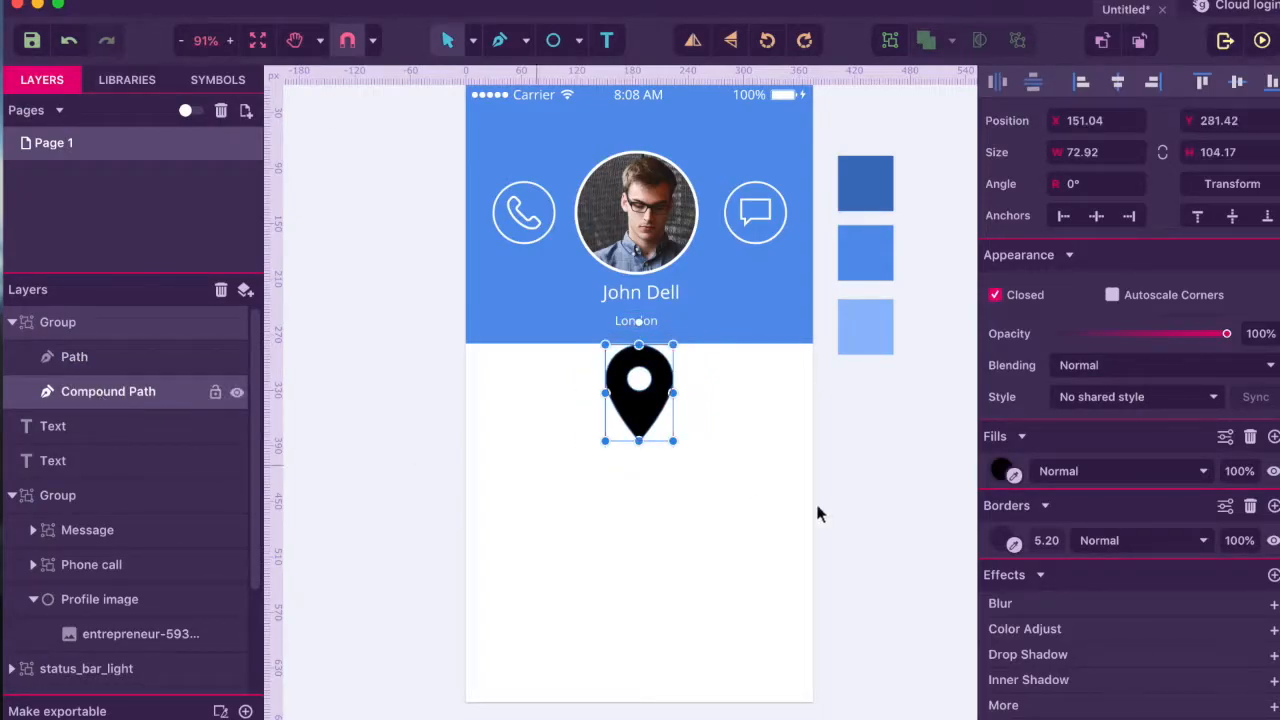
left_click(1013, 477)
left_click(585, 527)
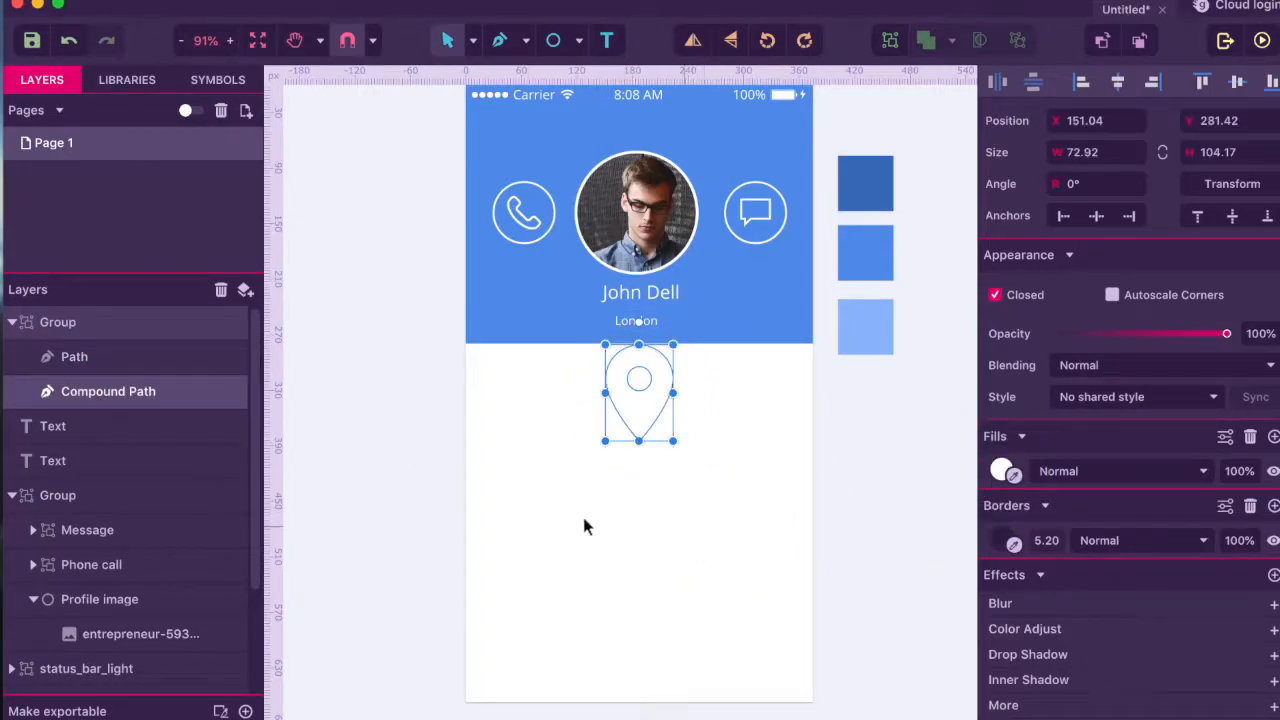
- Move the pin group below the text layers and shrink it to 32×32 beside London
left_click(93, 329)
left_click_drag(92, 328, 66, 494)
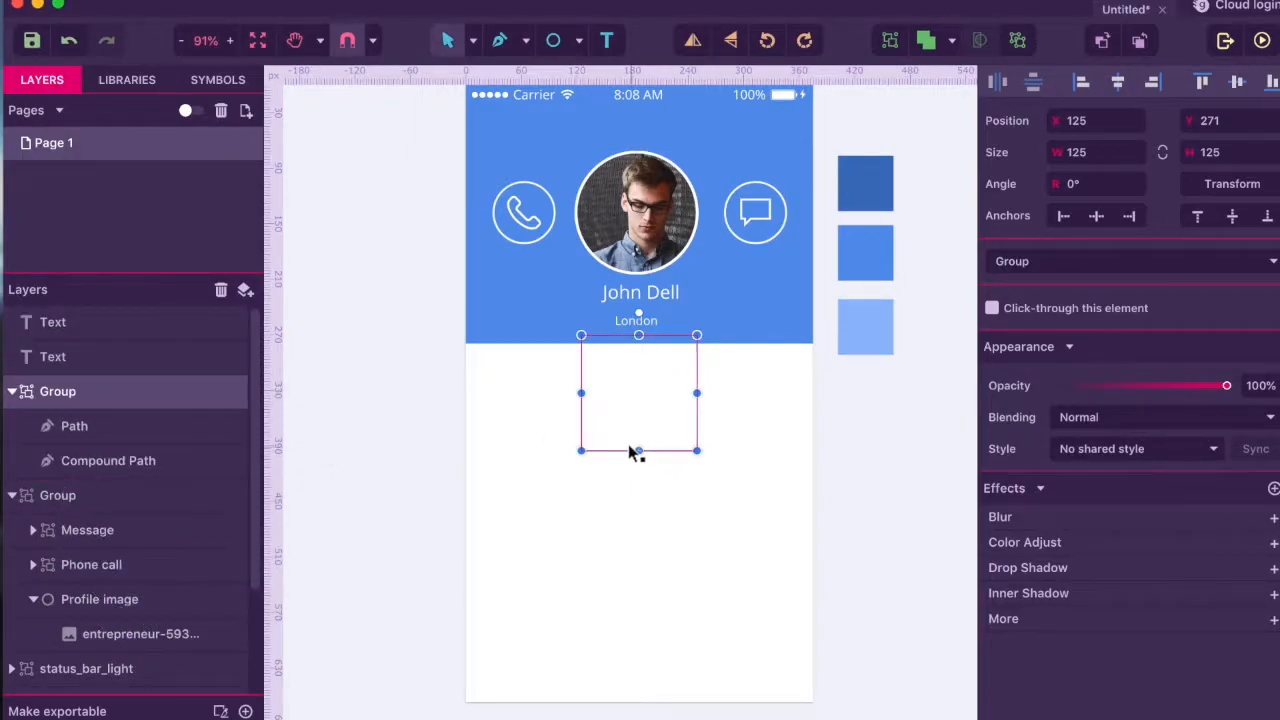
left_click_drag(697, 450, 597, 326)
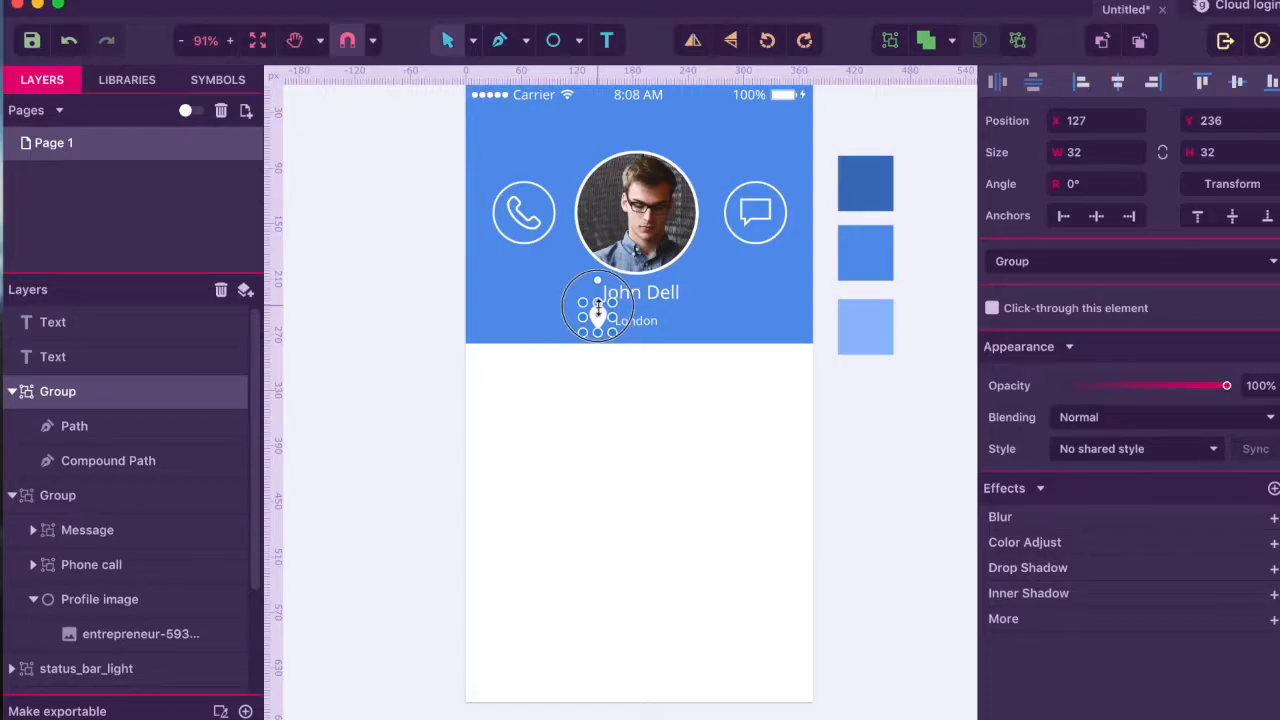
left_click(617, 420)
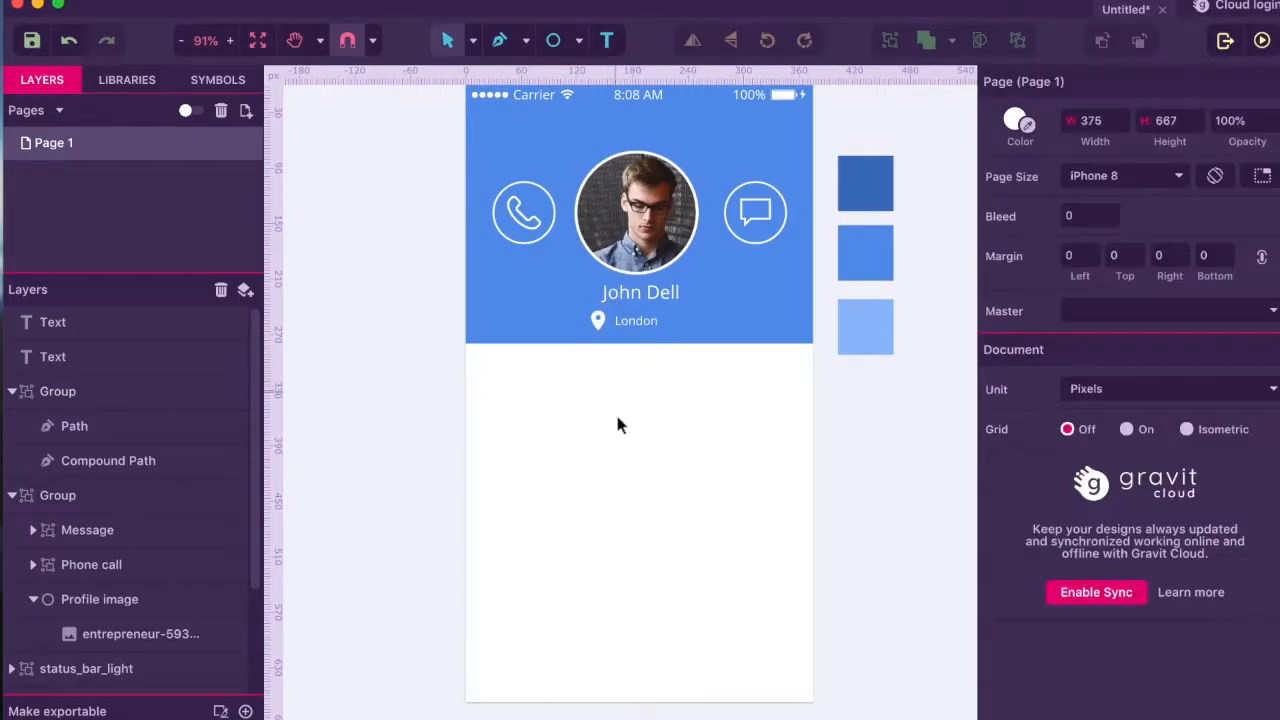
left_click(650, 323)
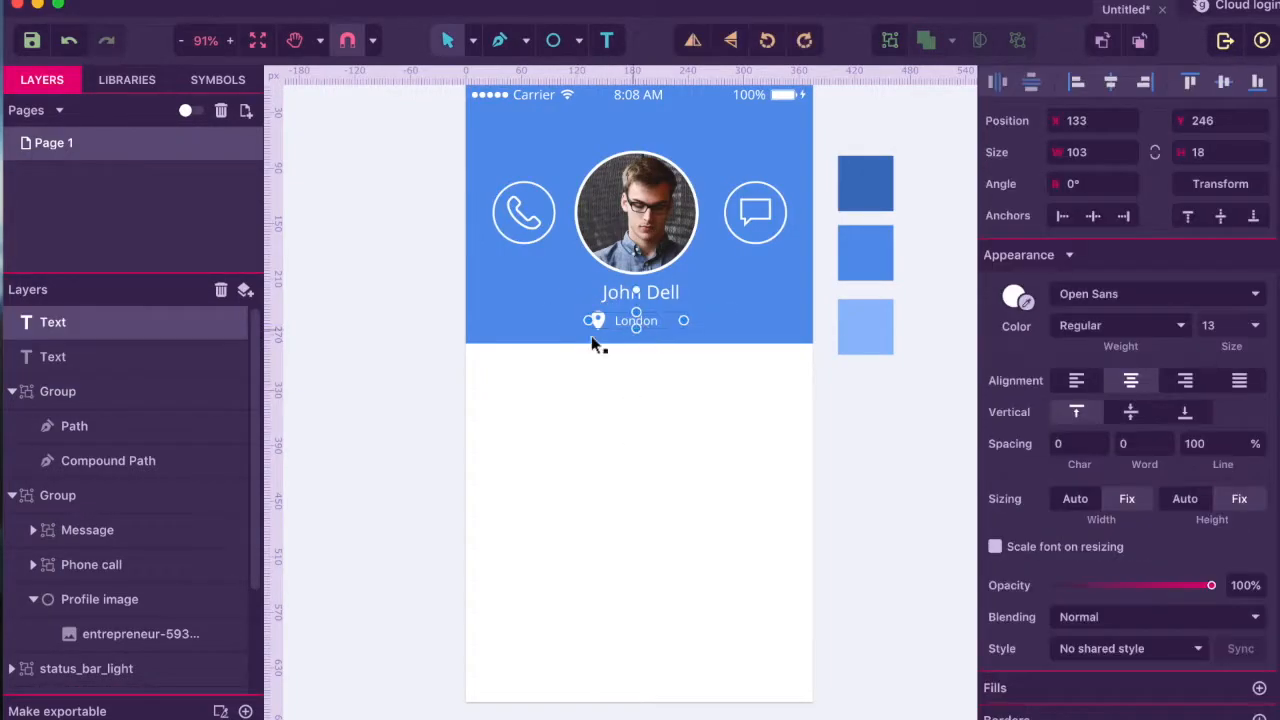
left_click(68, 390)
left_click_drag(80, 330, 80, 406)
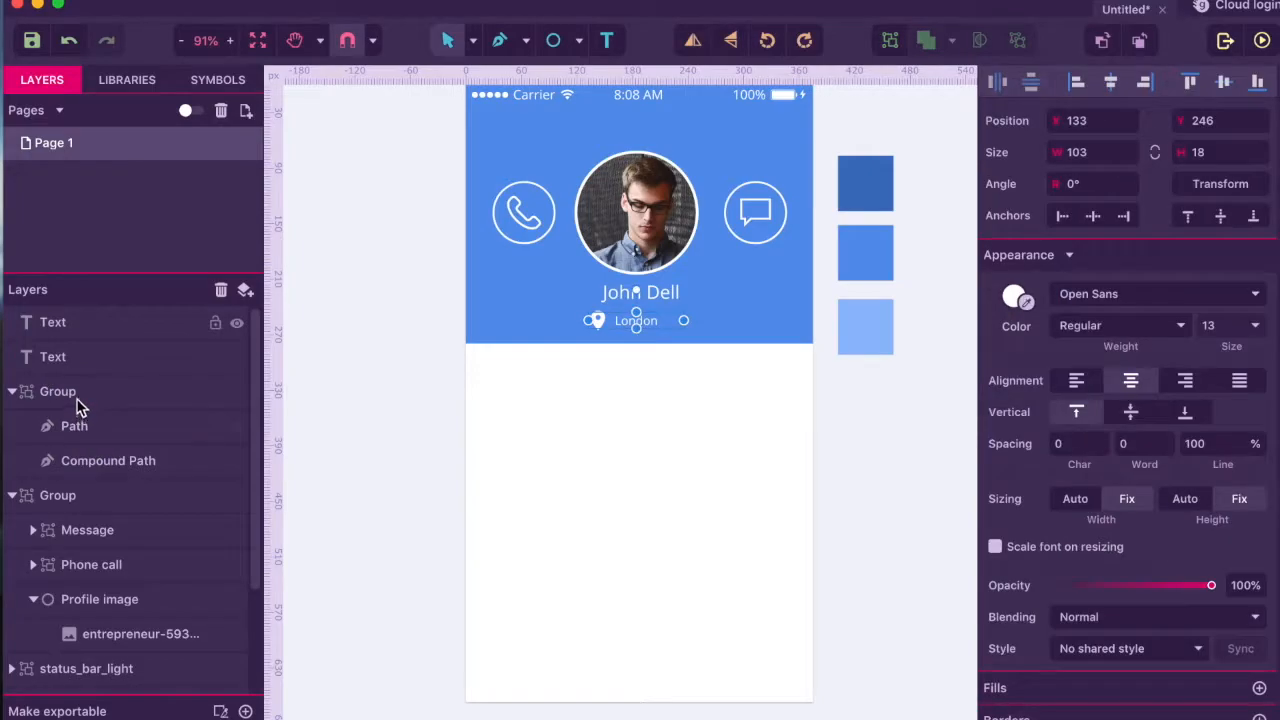
left_click(78, 360)
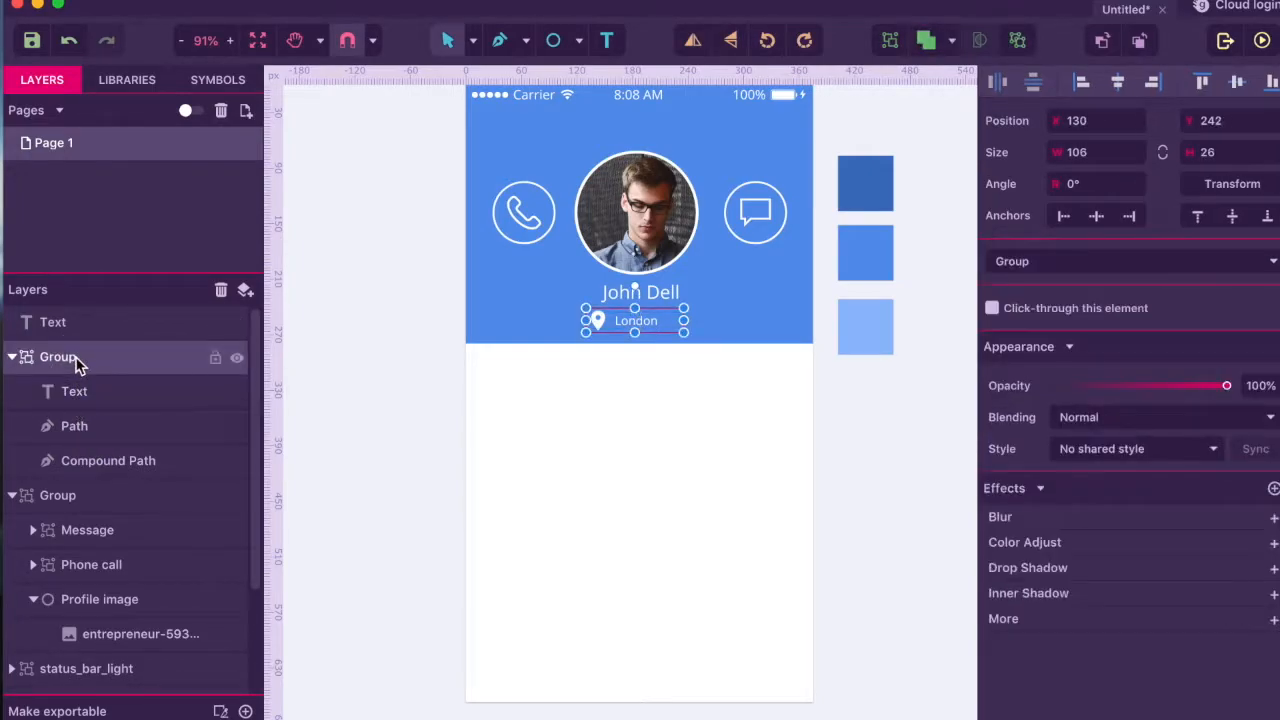
left_click(1120, 82)
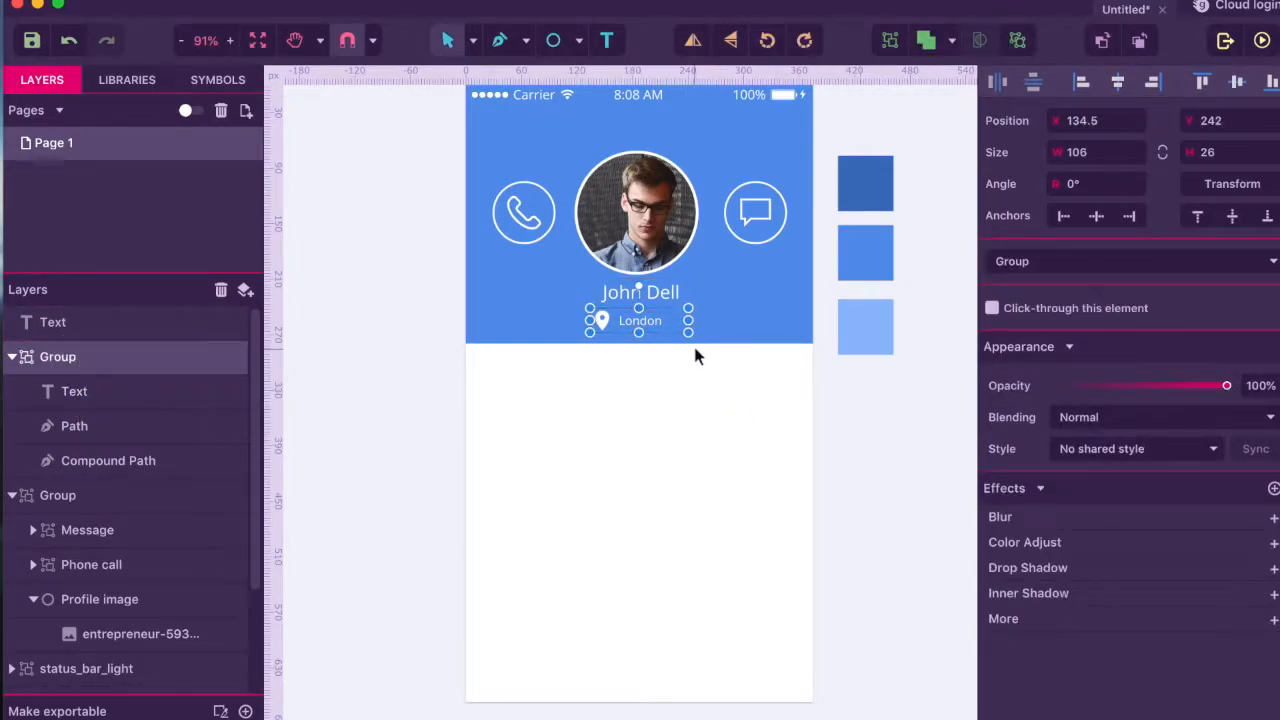
left_click(678, 294)
left_click(1110, 82)
left_click(677, 448)
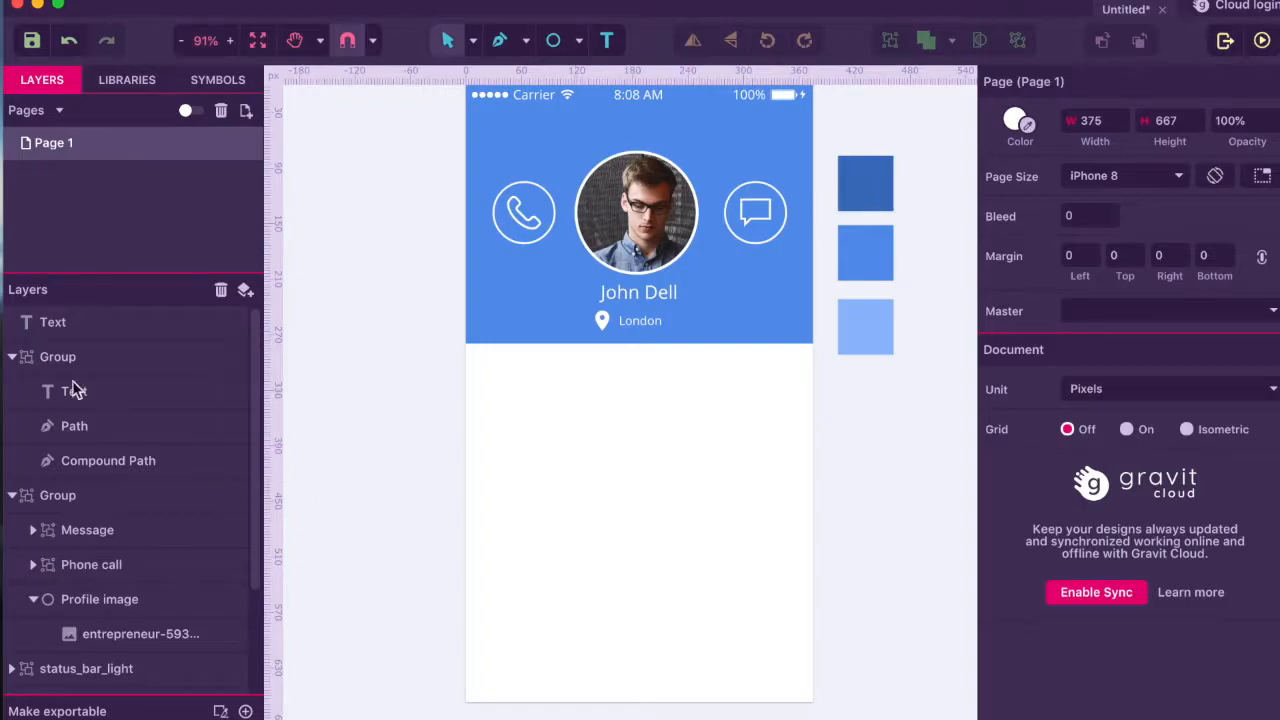
- Group the photo-and-icons group with the name and location, naming it 'Header'
left_click(12, 358)
left_click(13, 390)
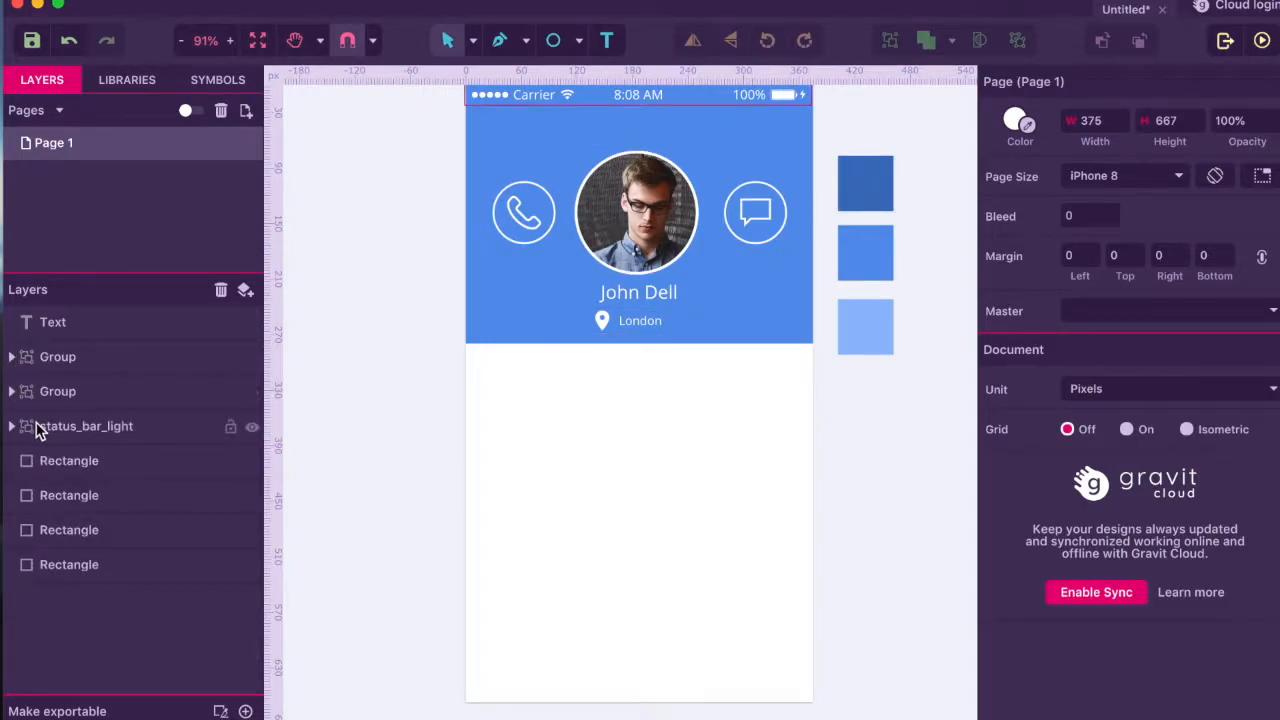
left_click(47, 399)
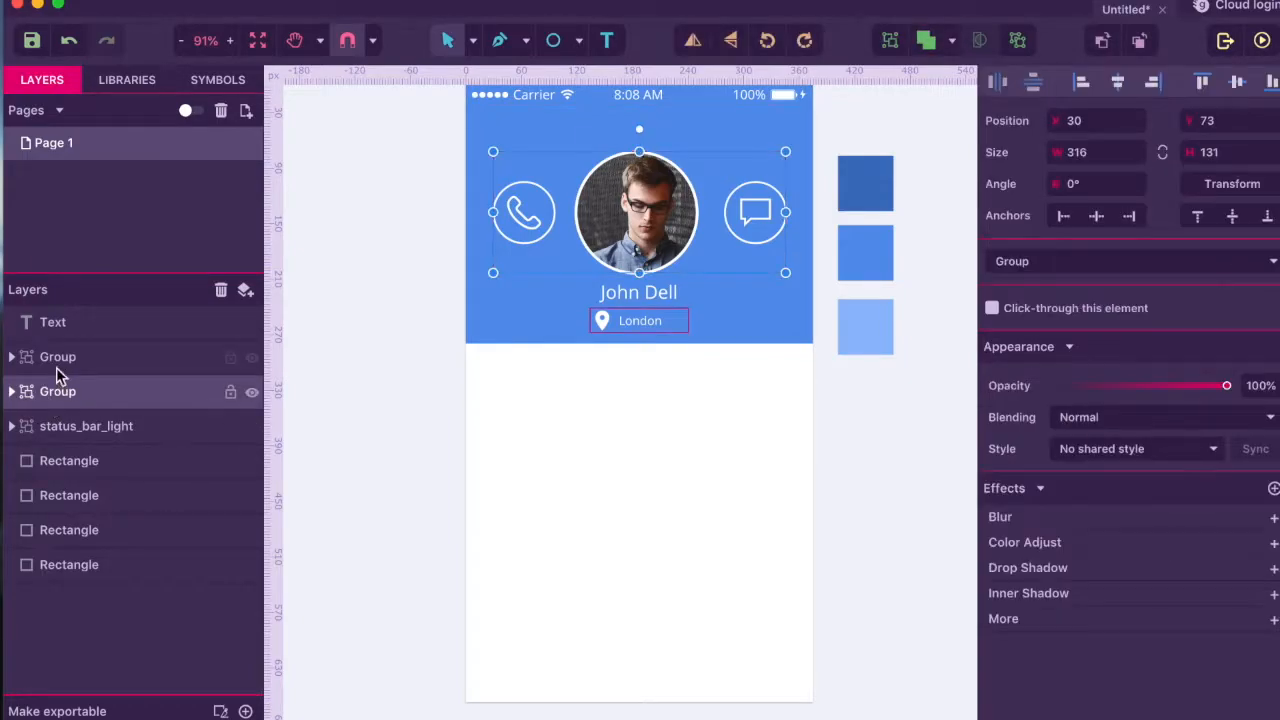
left_click(61, 333, "shift")
key("super+g")
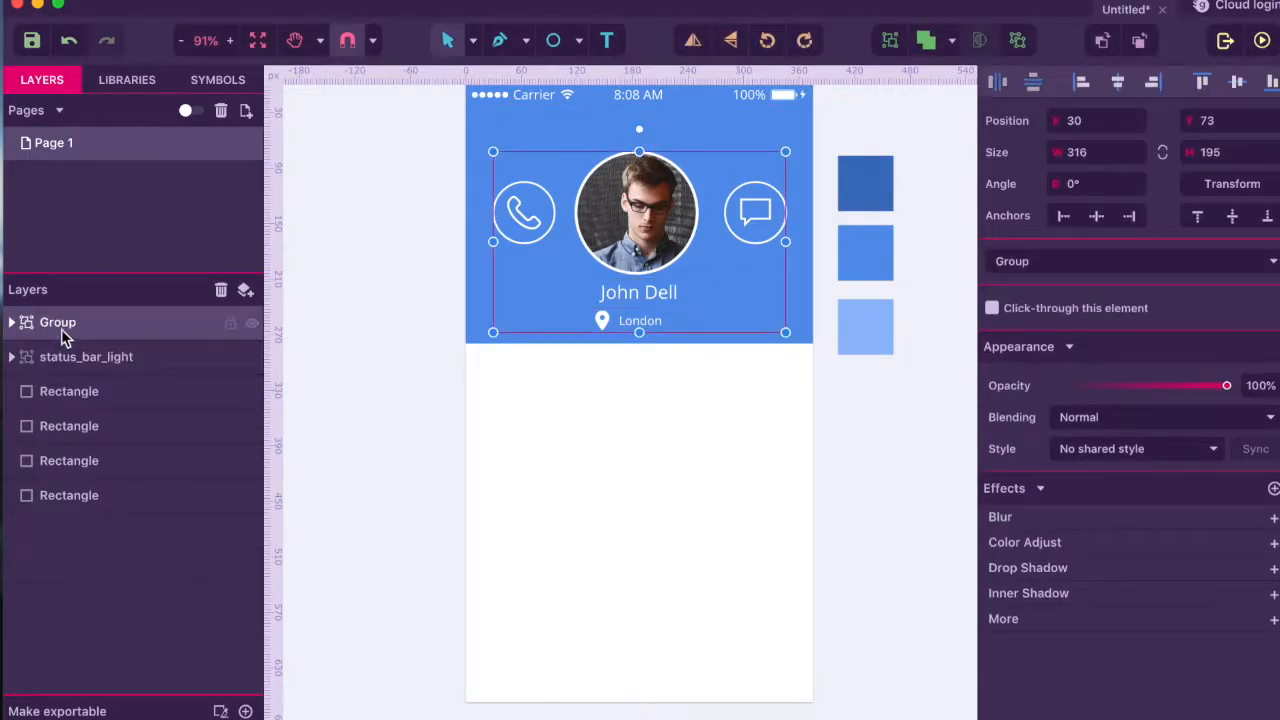
double_click(57, 322)
type("Header")
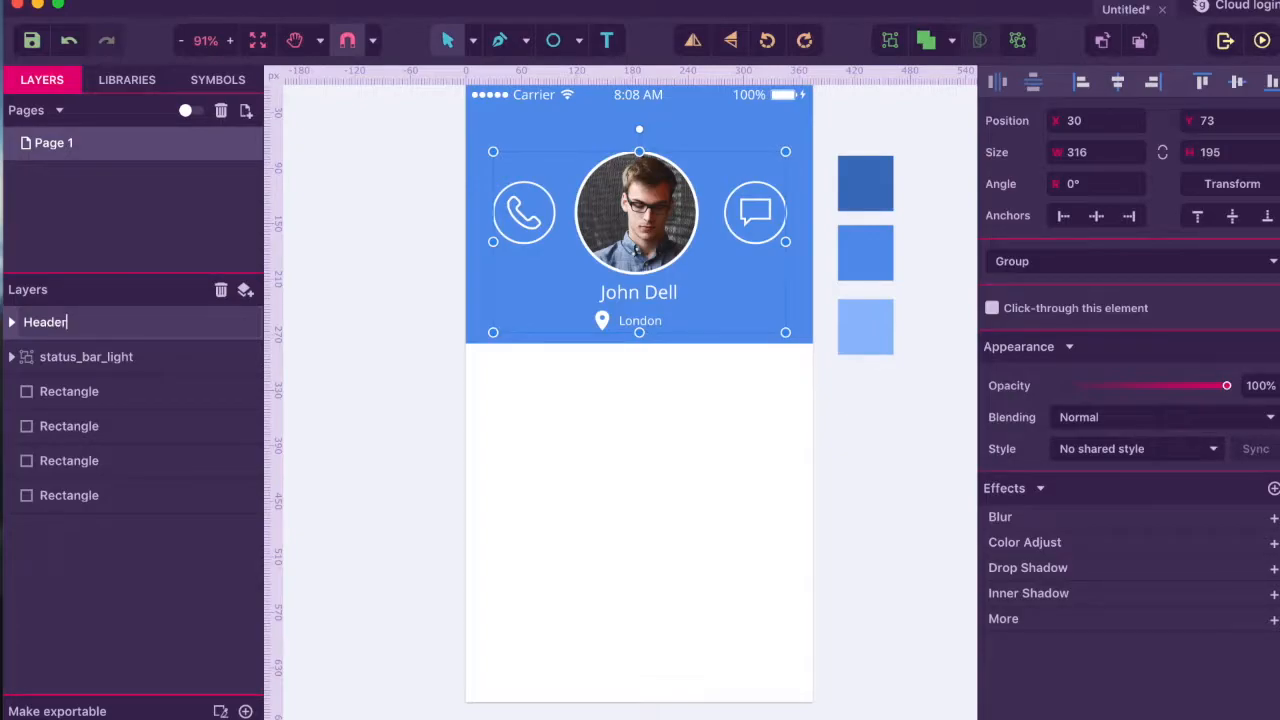
key("Return")
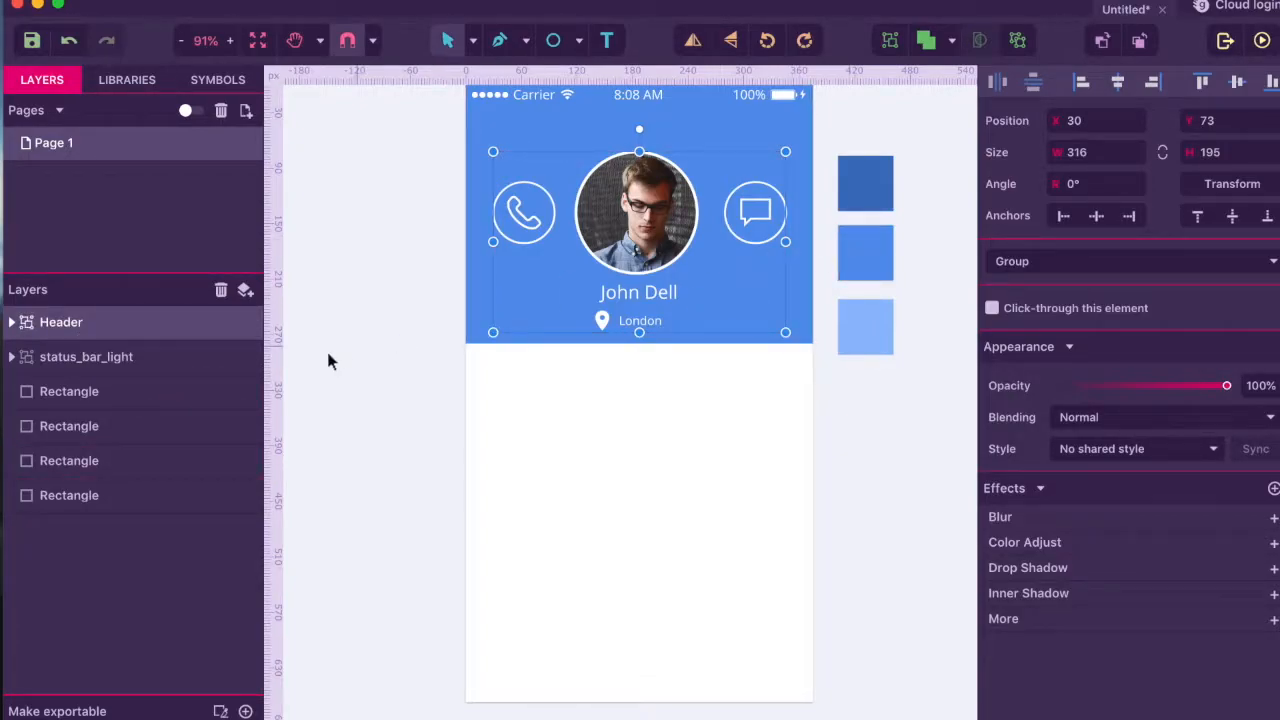
left_click(96, 398)
- Move the blue background rectangle into Header beneath the other header layers
left_click_drag(96, 398, 82, 332)
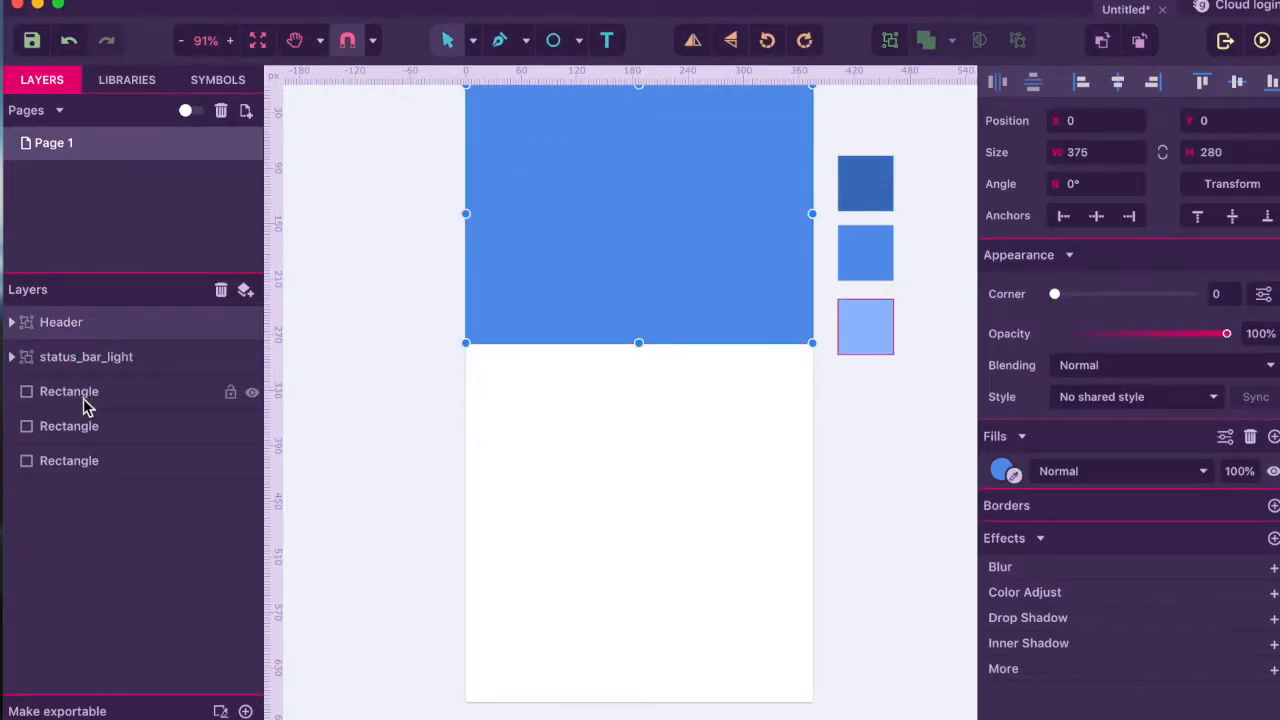
left_click(12, 322)
left_click_drag(48, 362, 94, 286)
left_click(691, 518)
left_click(603, 472)
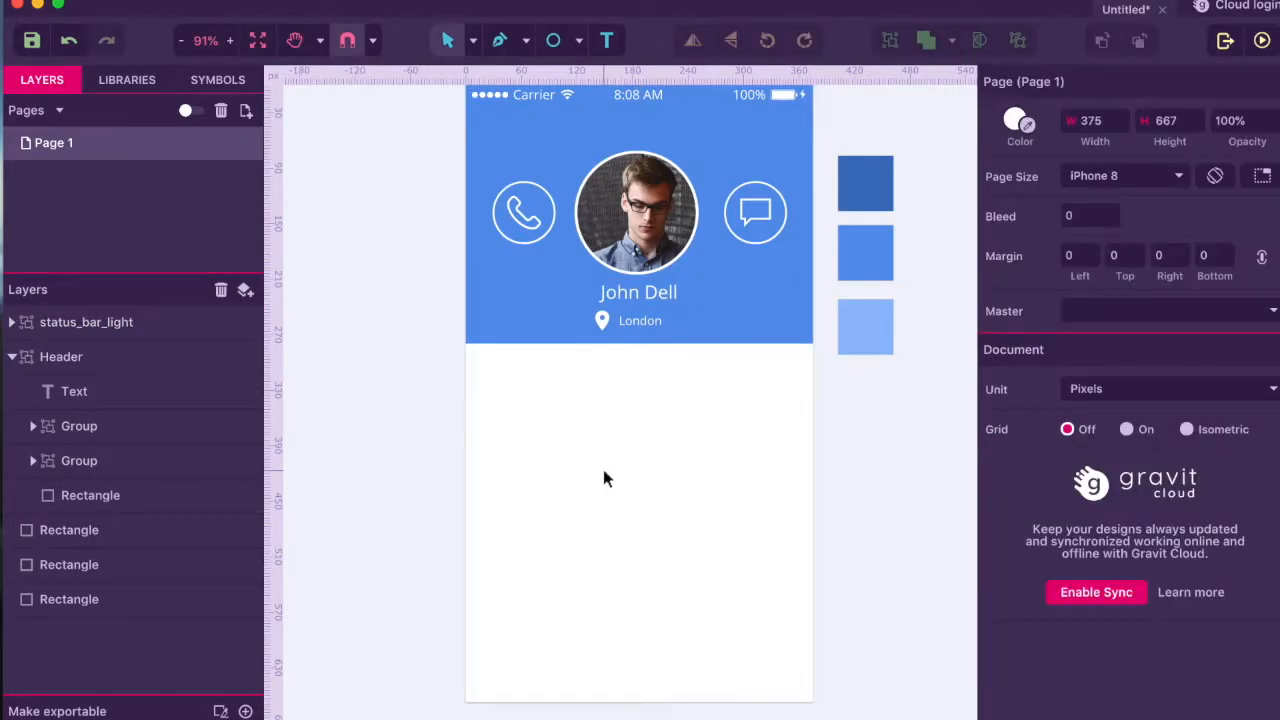
left_click(12, 357)
- Group the three colour swatches as 'Pallete' and lock the group
left_click(35, 392)
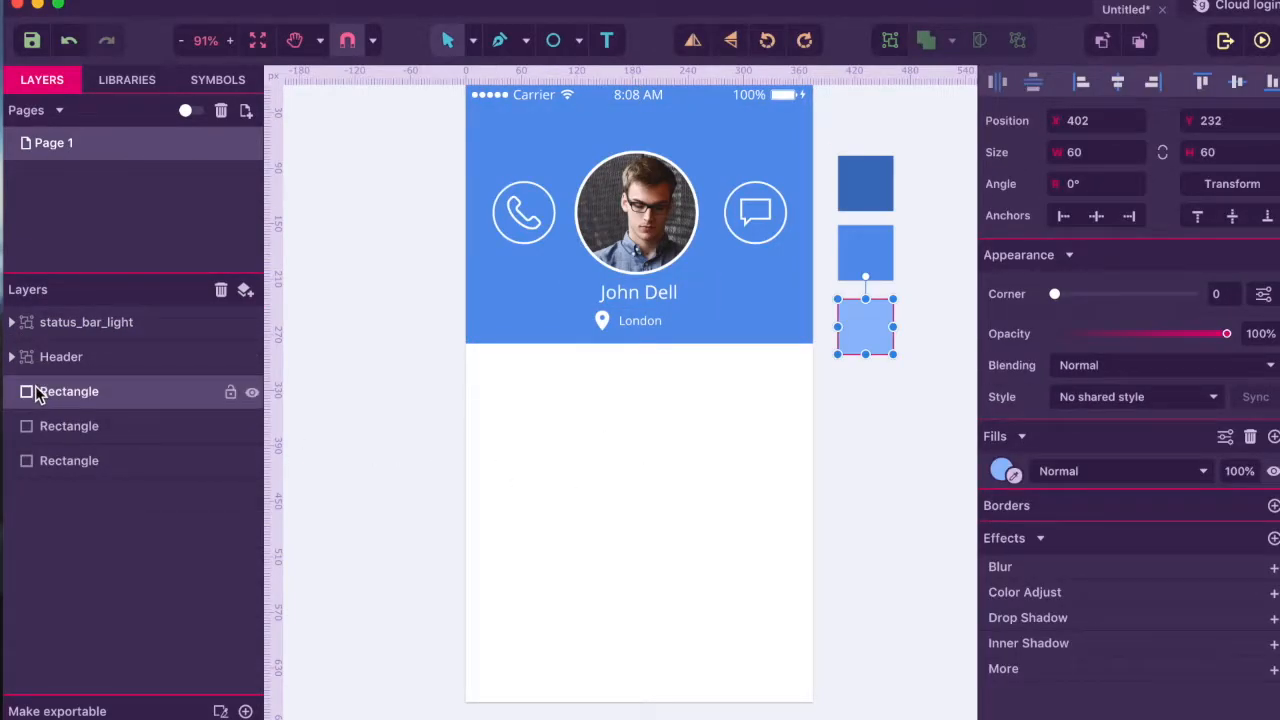
left_click(62, 433)
left_click(63, 458, "shift")
left_click(69, 394, "shift")
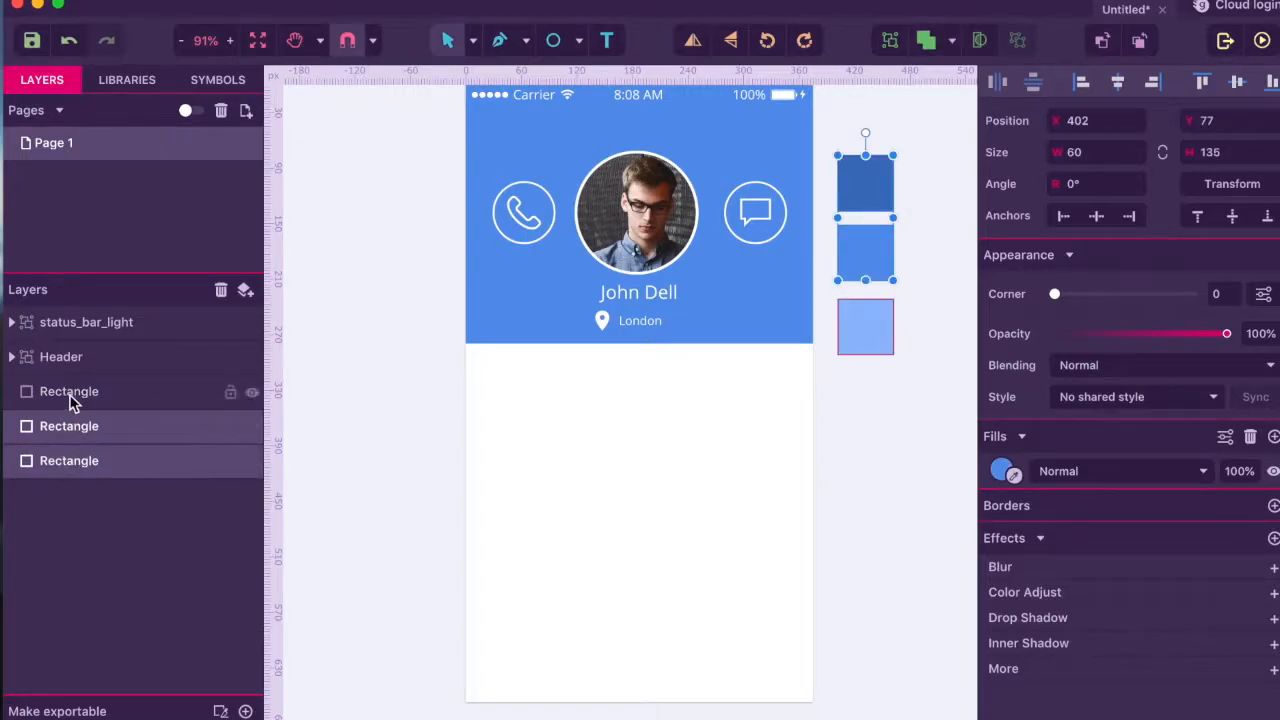
key("super+g")
double_click(69, 392)
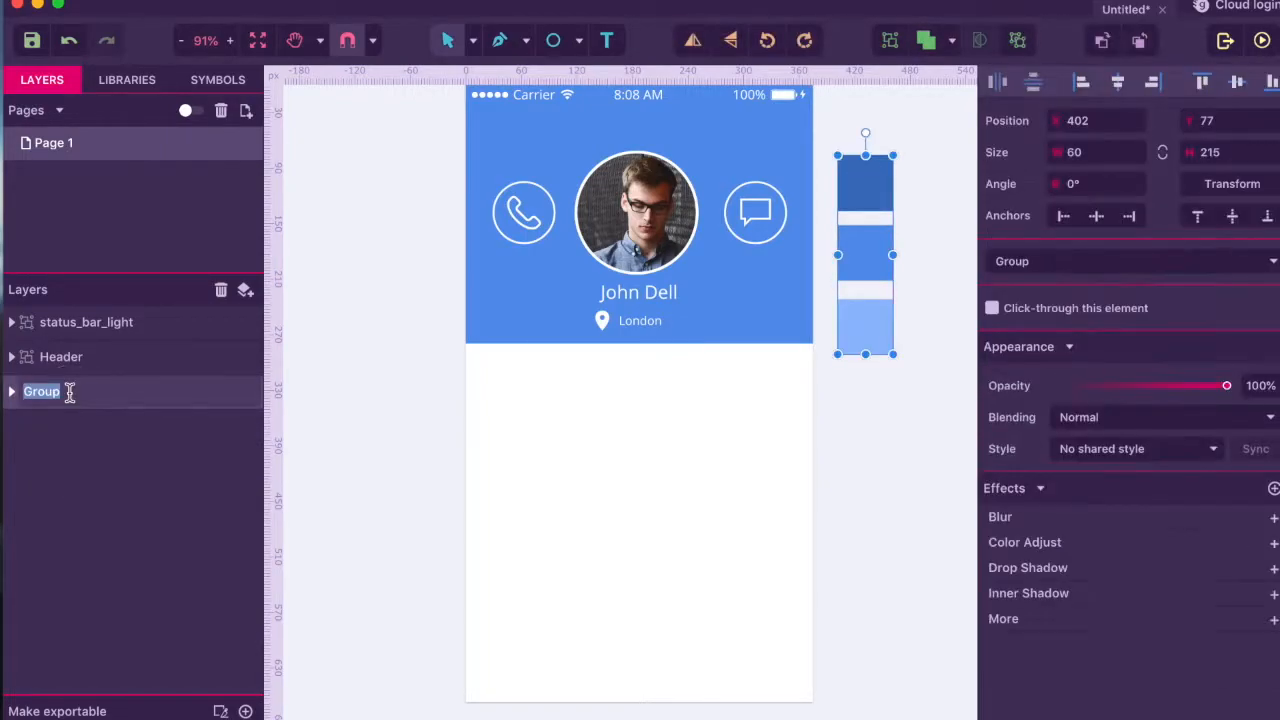
type("Pallete")
left_click(171, 457)
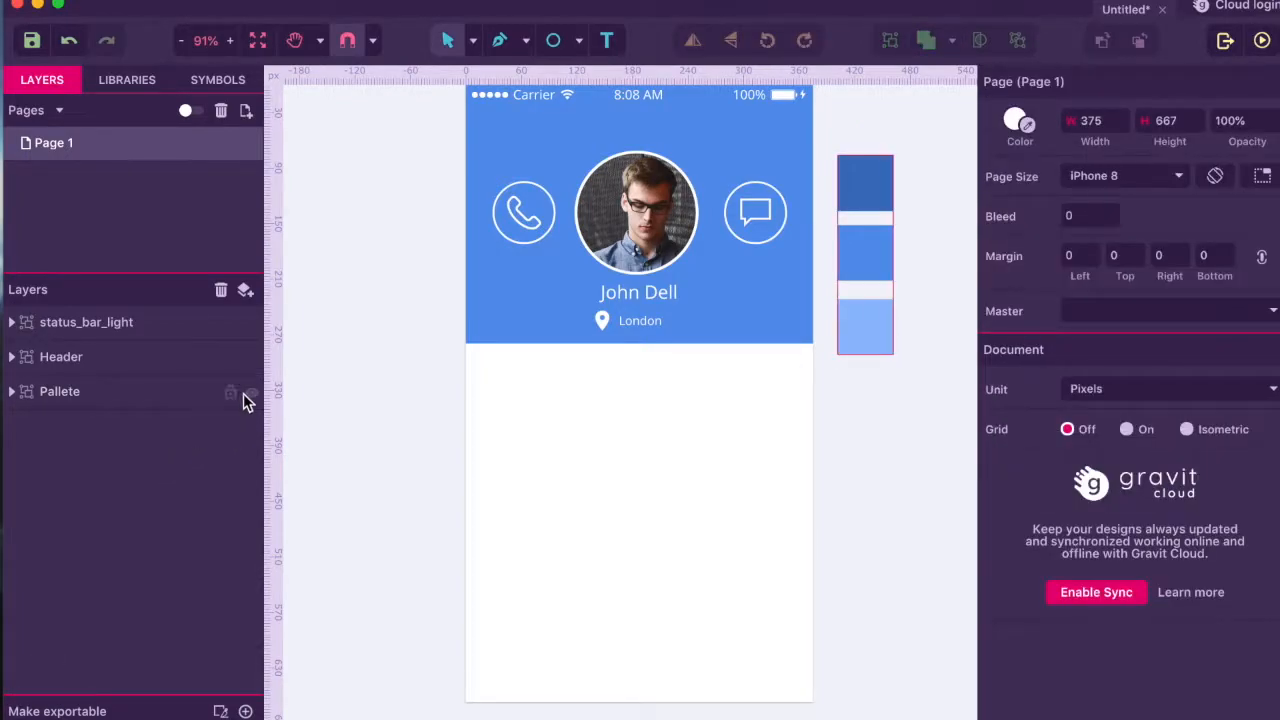
left_click(230, 391)
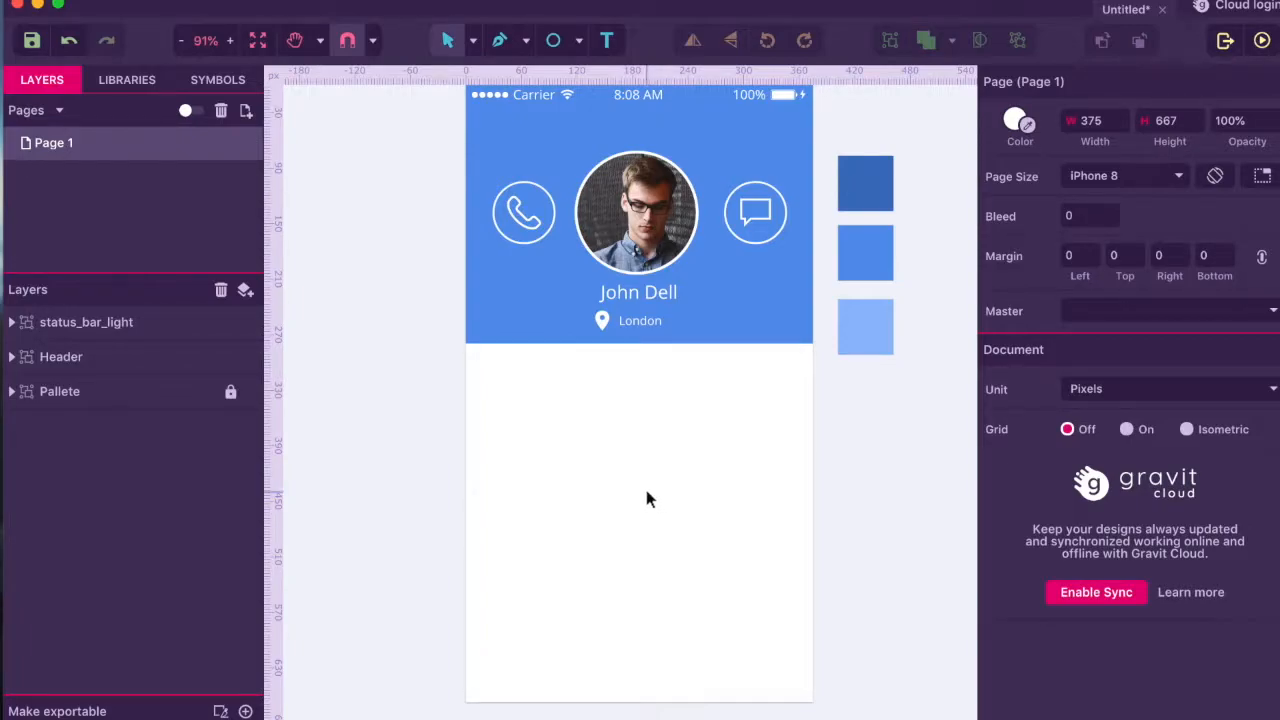
- Add a 'Phone Number' text label below the blue header
left_click(608, 42)
left_click(507, 369)
left_click_drag(507, 369, 627, 389)
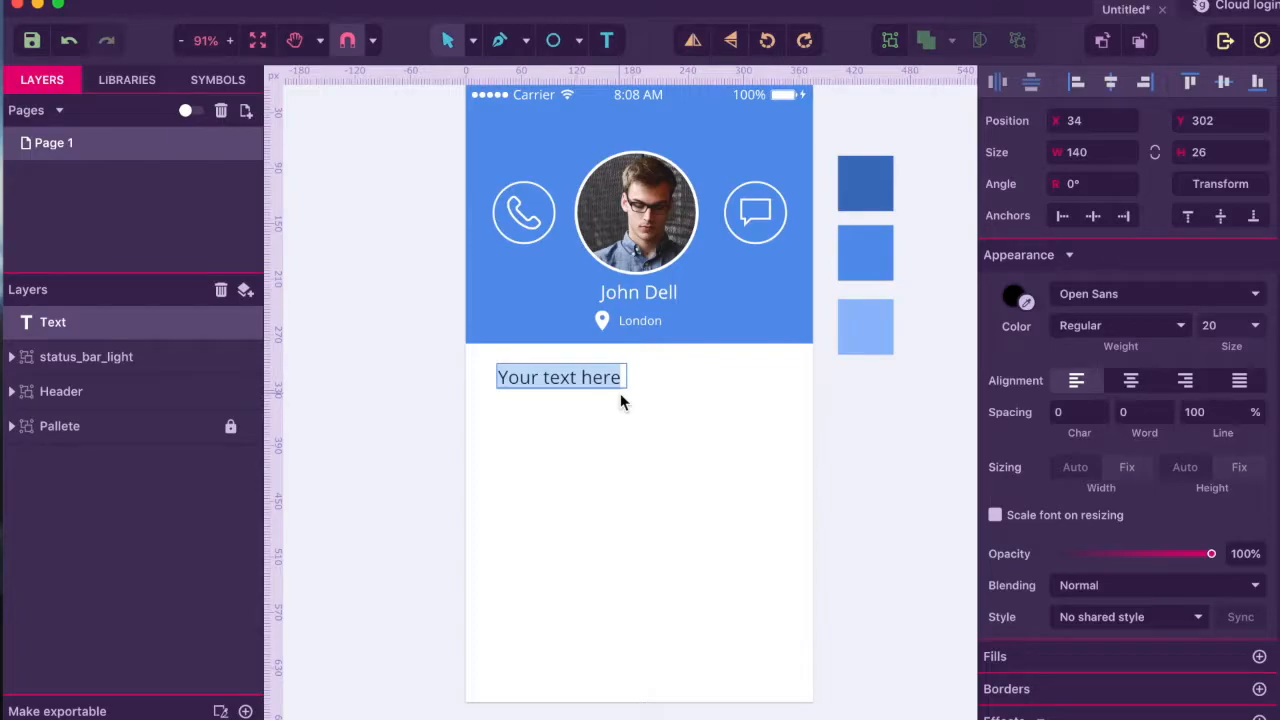
type("Phone Nu")
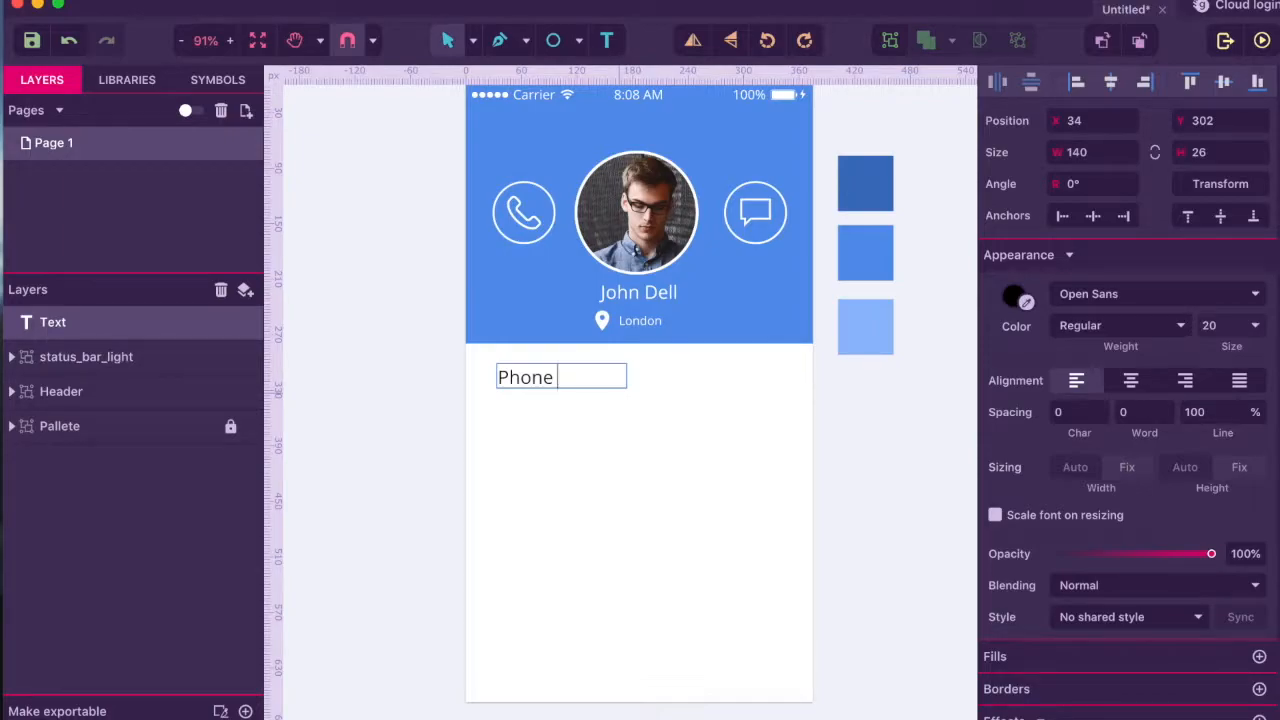
key("BackSpace")
key("BackSpace")
key("BackSpace")
key("BackSpace")
key("Escape")
left_click_drag(628, 376, 666, 376)
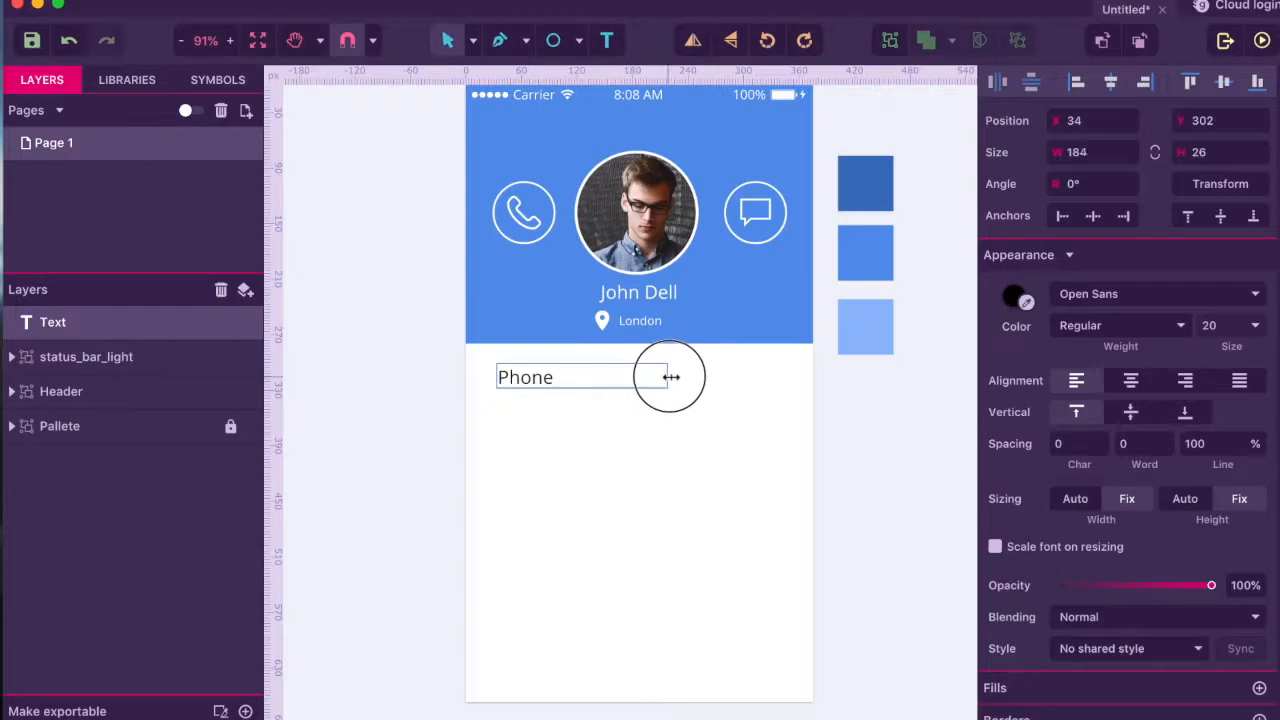
- Colour the label light blue from the swatch, set it to 13 px, and trim its box to 129 × 24
double_click(590, 380)
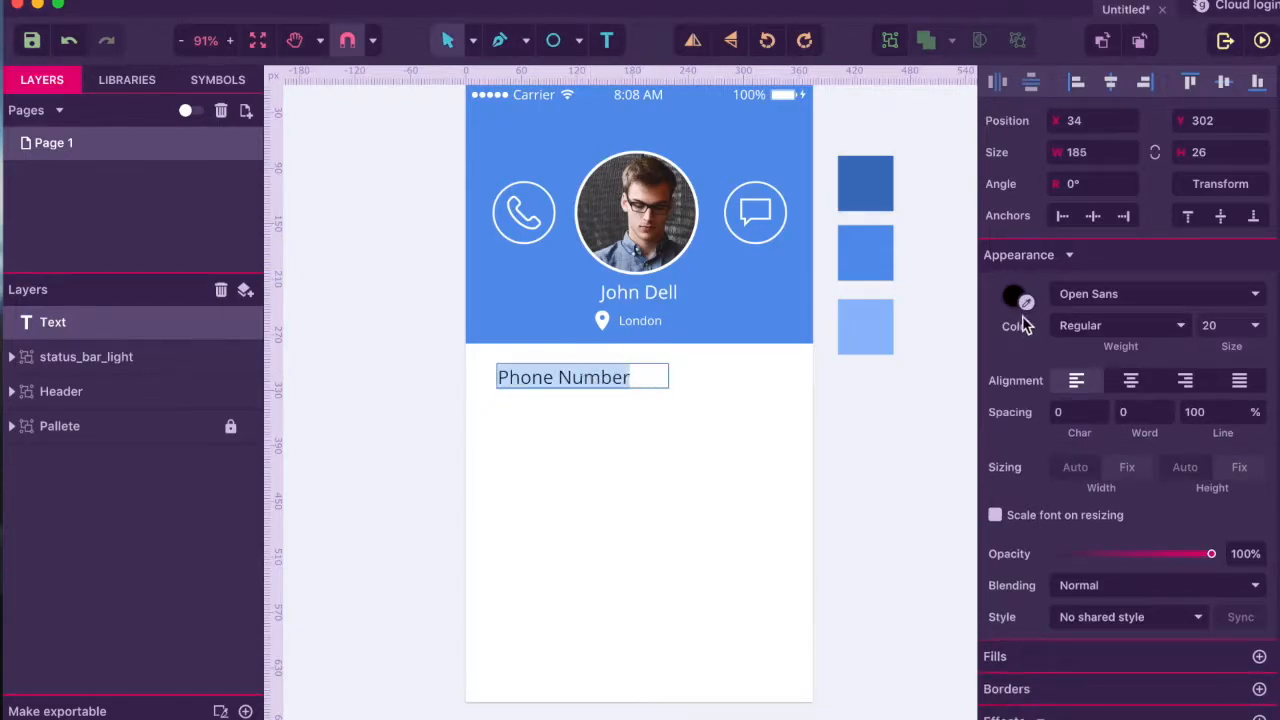
left_click(1013, 298)
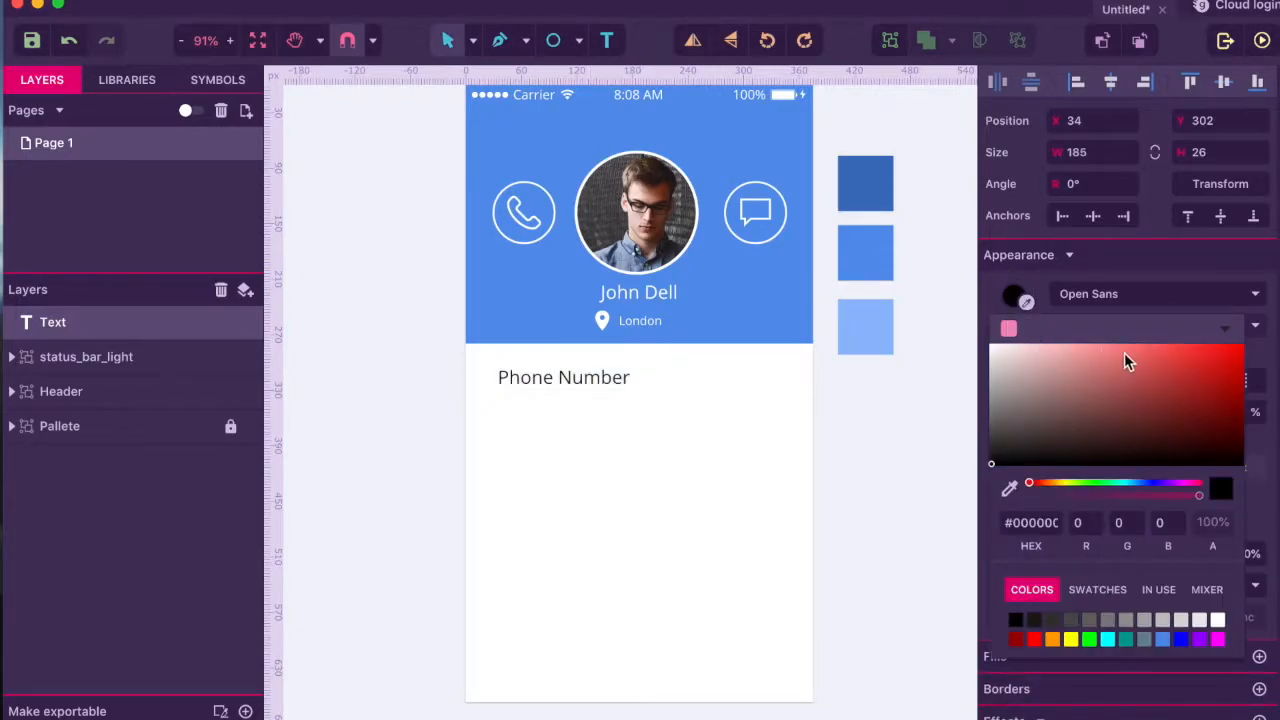
left_click(1009, 488)
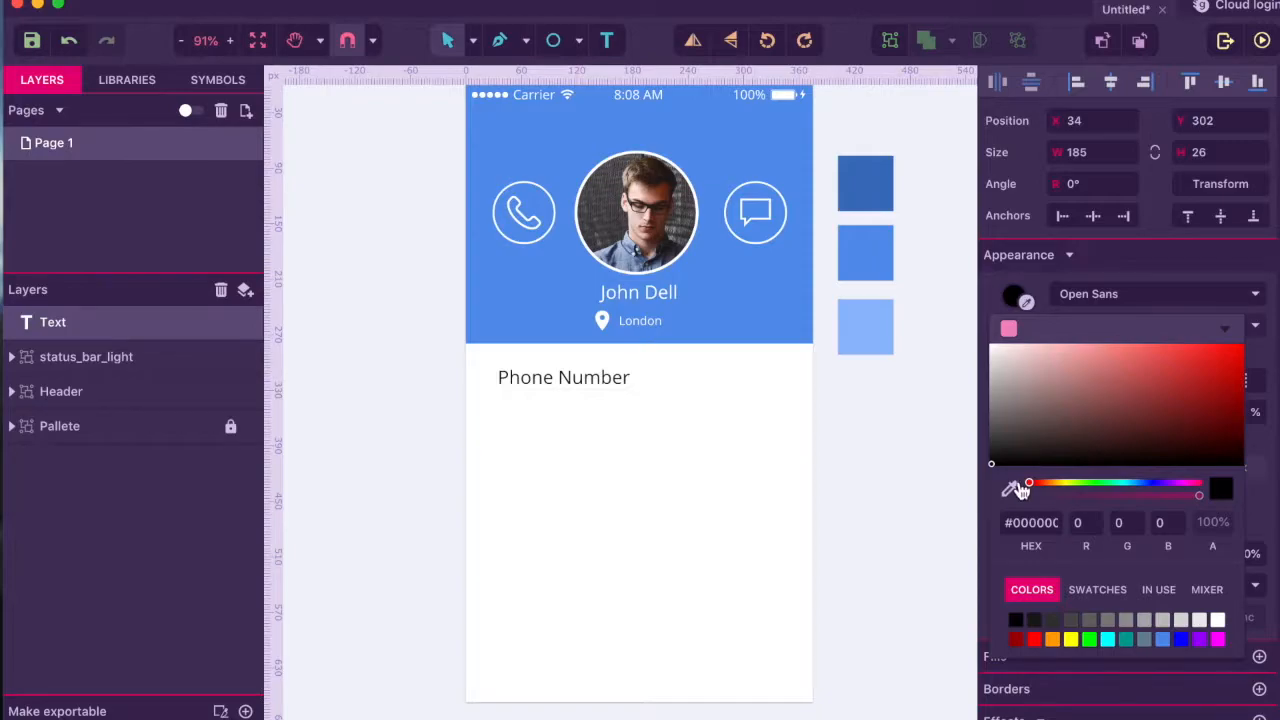
left_click(874, 320)
left_click(626, 389)
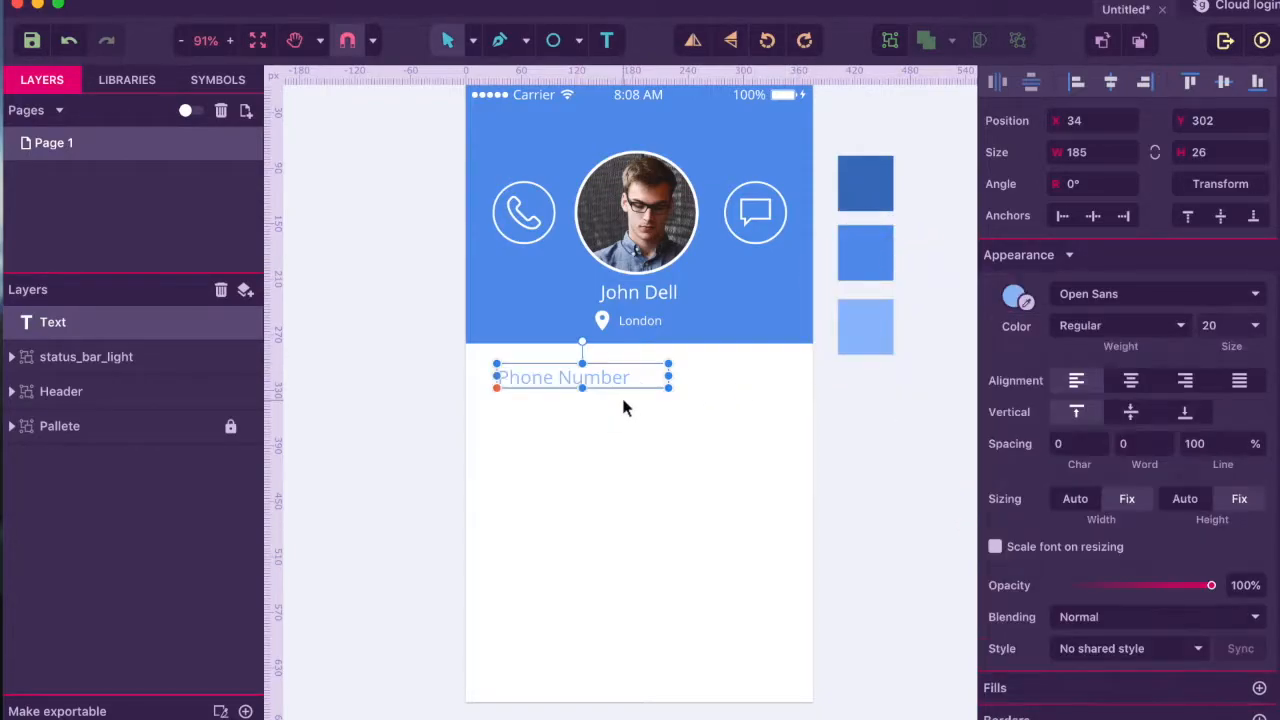
double_click(628, 387)
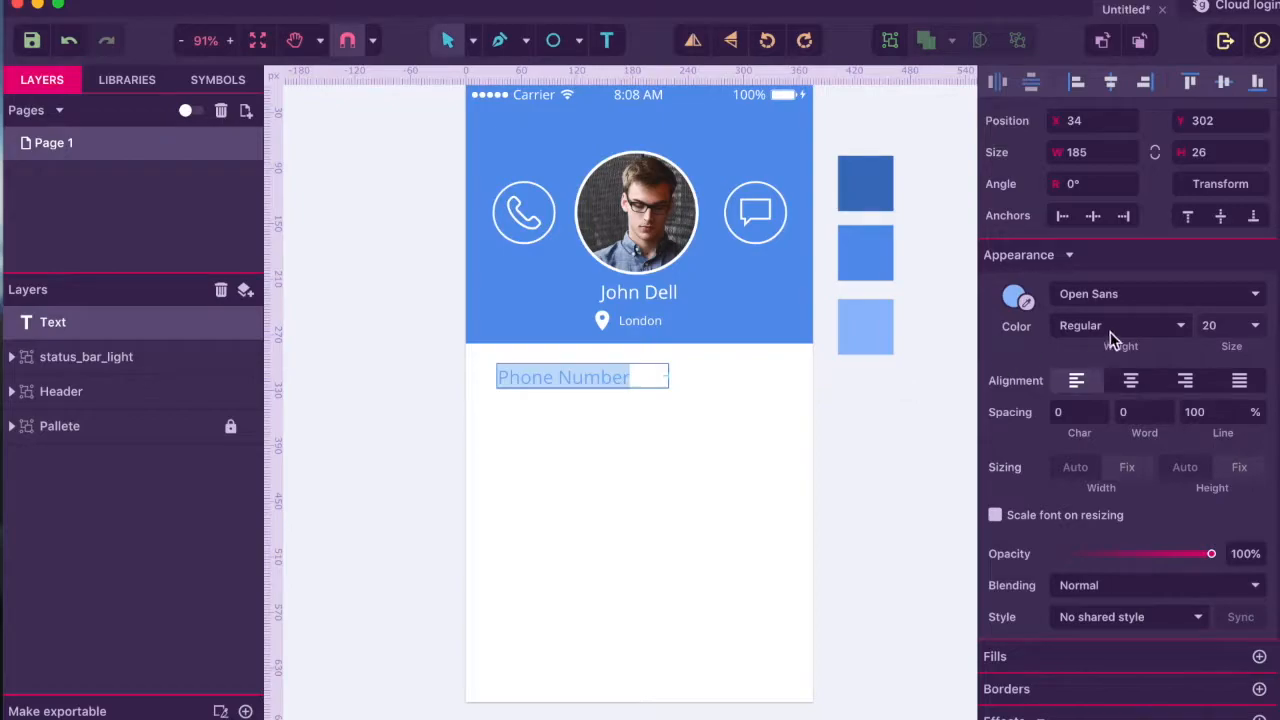
left_click(1209, 325)
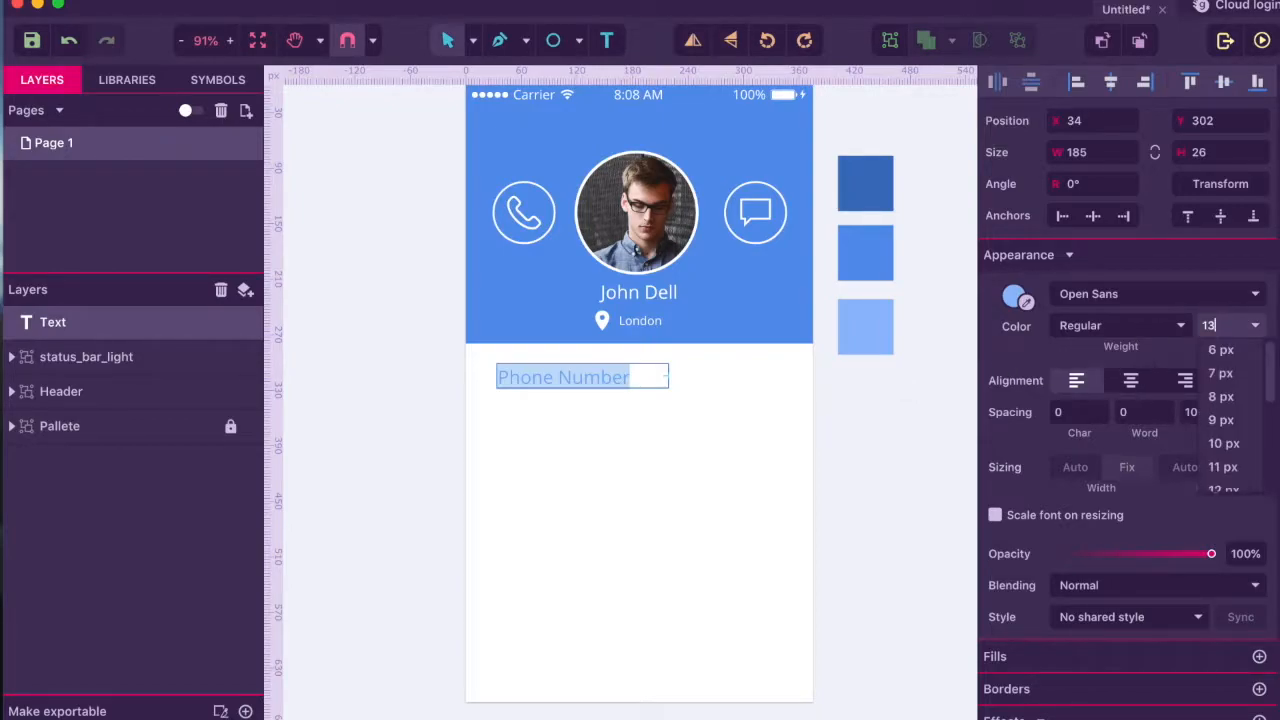
key("Return")
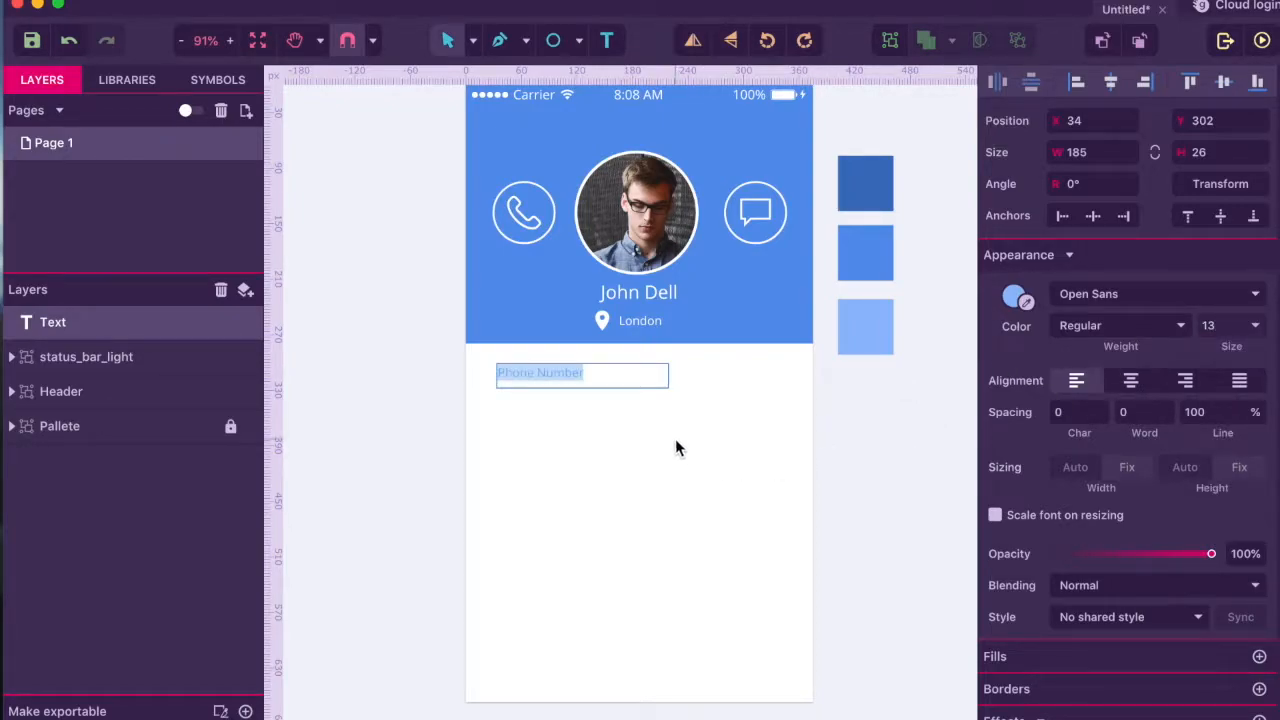
key("Escape")
left_click_drag(668, 388, 616, 386)
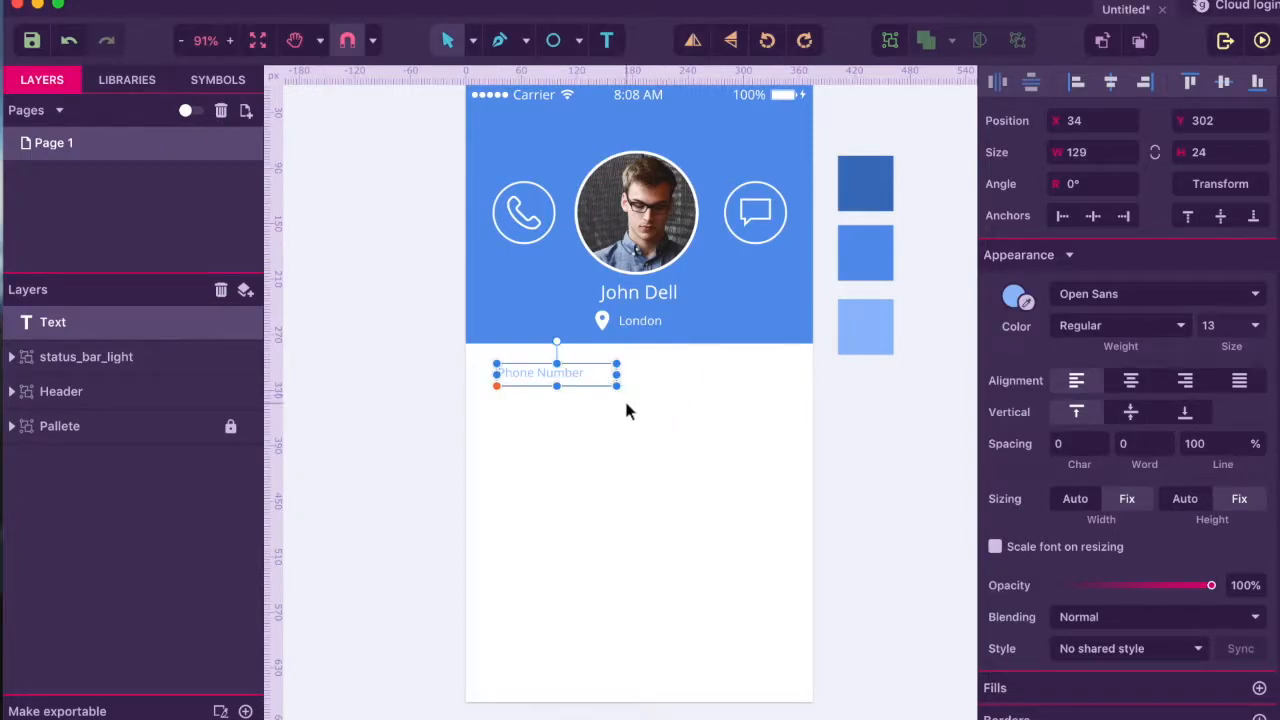
left_click(627, 410)
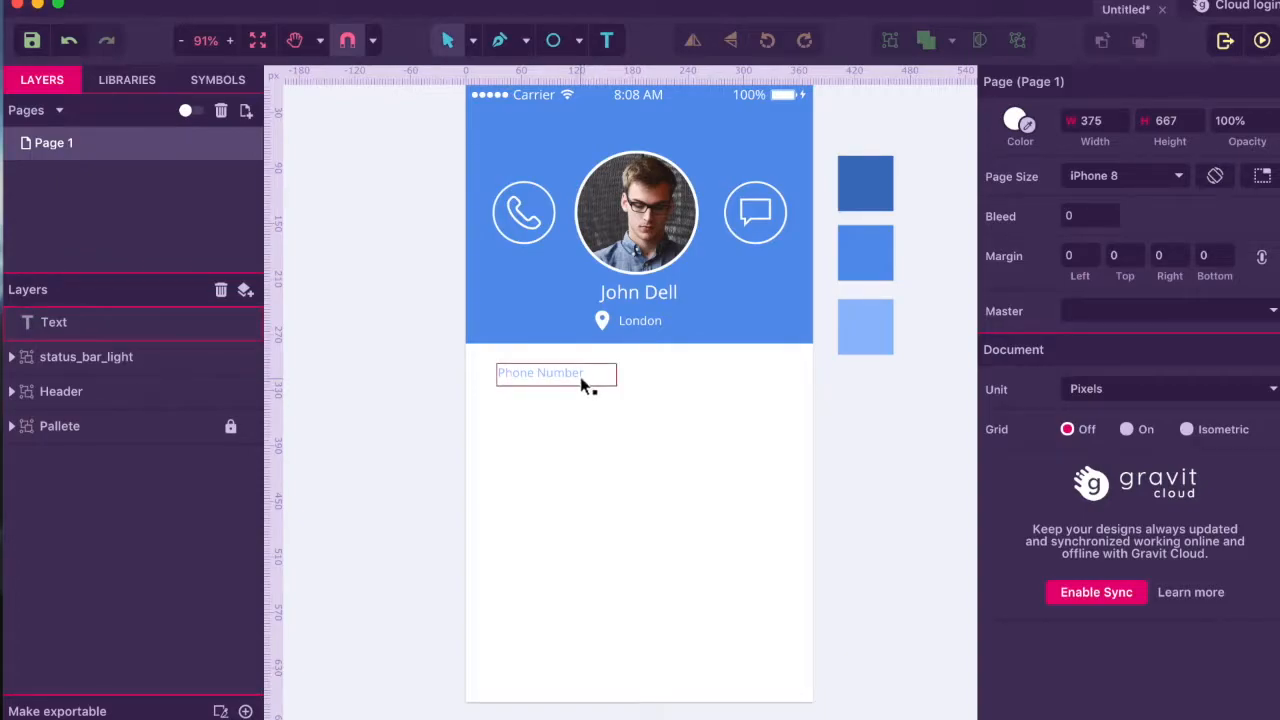
- Add a blue text box with a sample phone number under the label and shorten it slightly
left_click(606, 40)
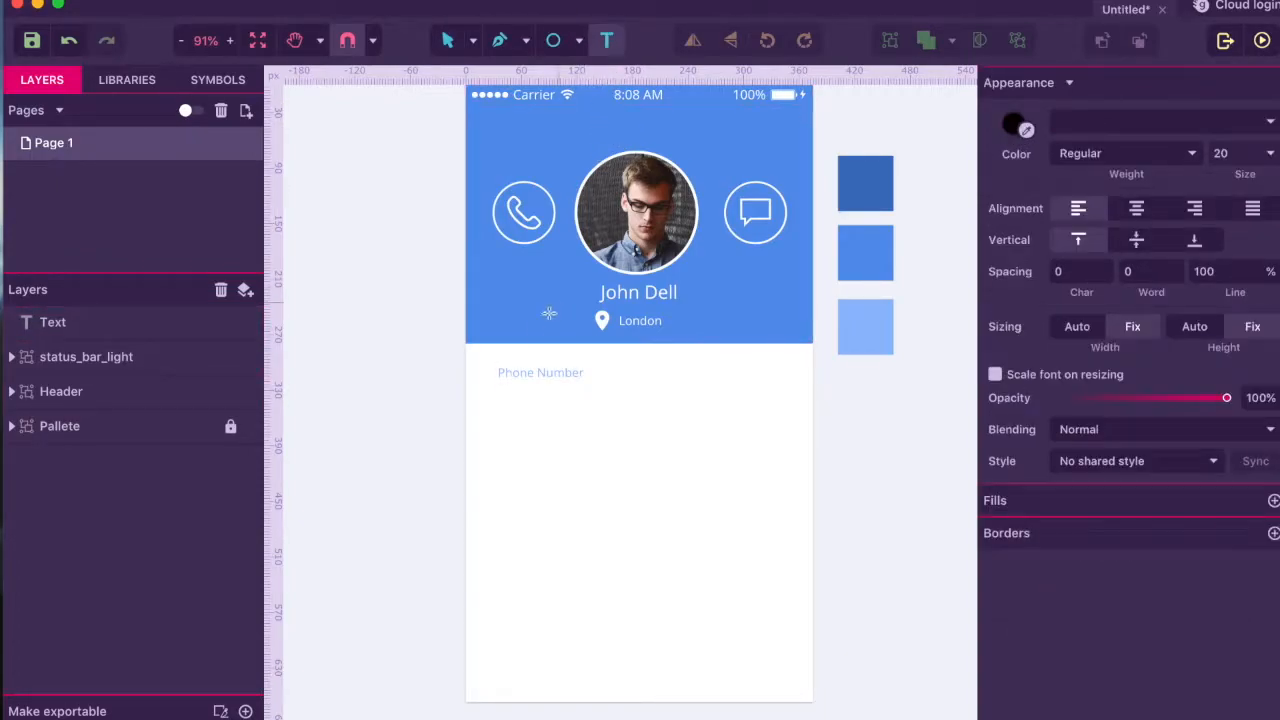
left_click_drag(501, 395, 736, 428)
left_click(1026, 300)
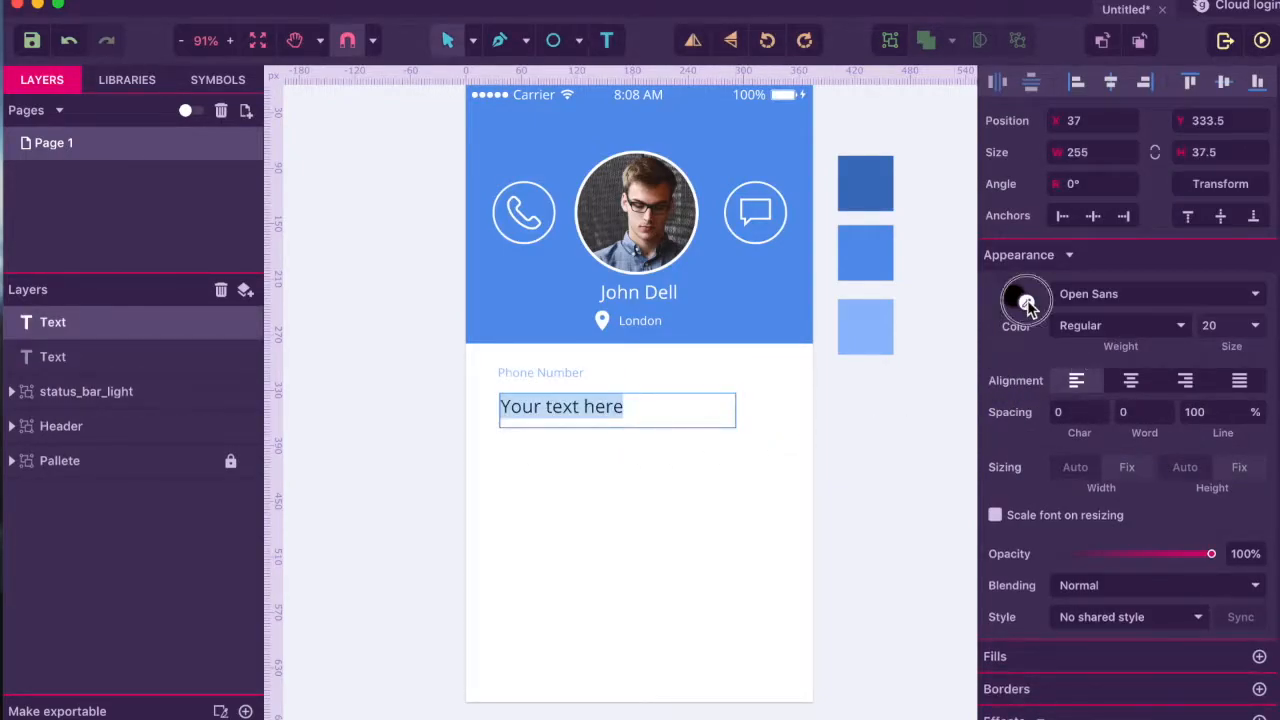
left_click(857, 182)
triple_click(581, 411)
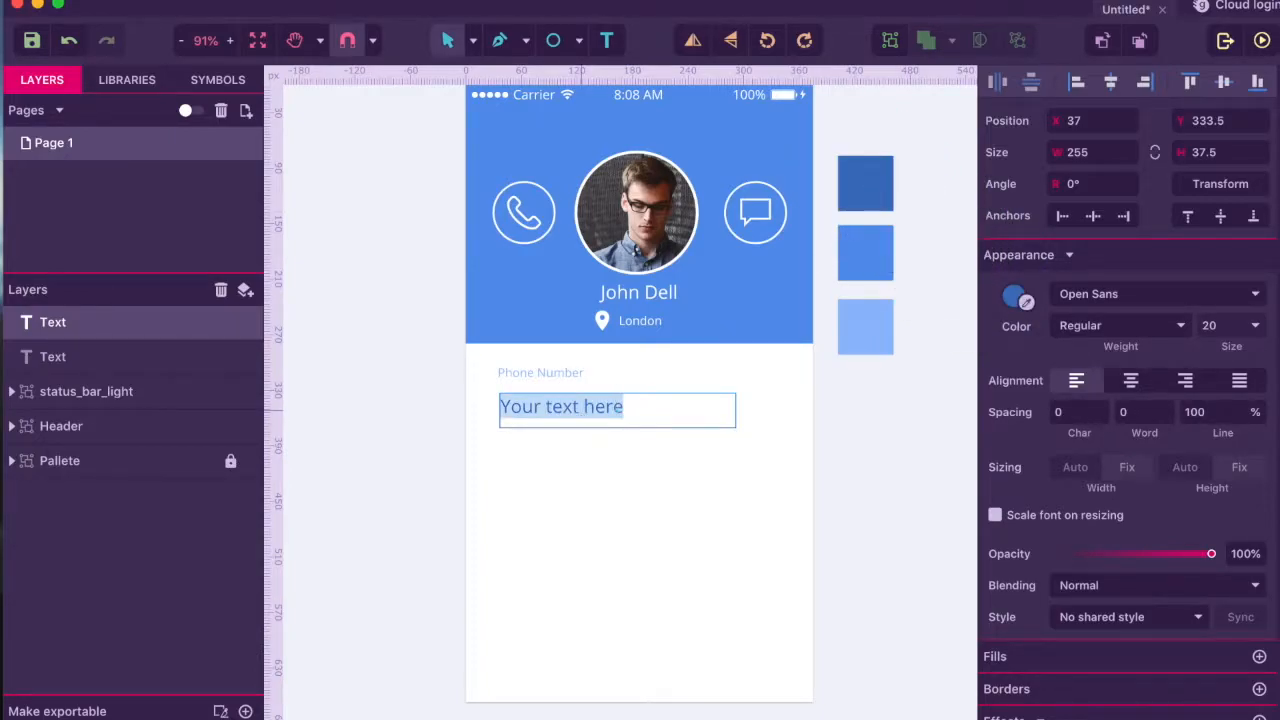
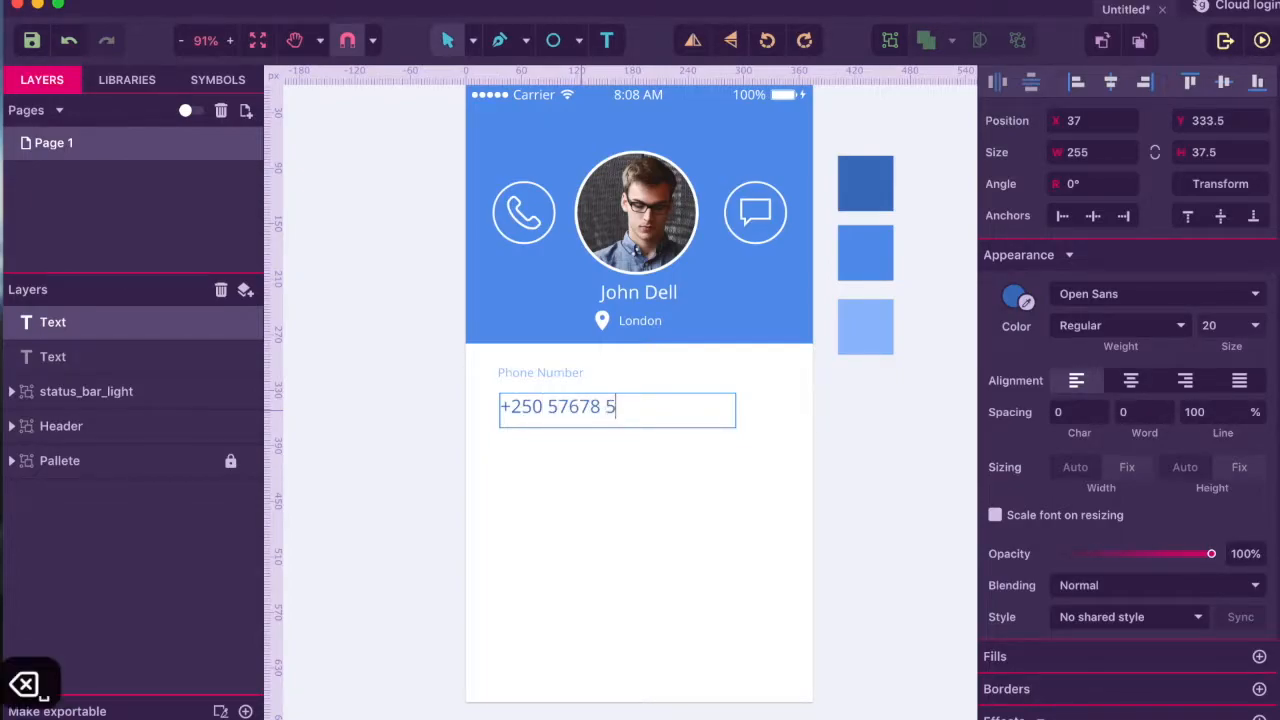
key("Escape")
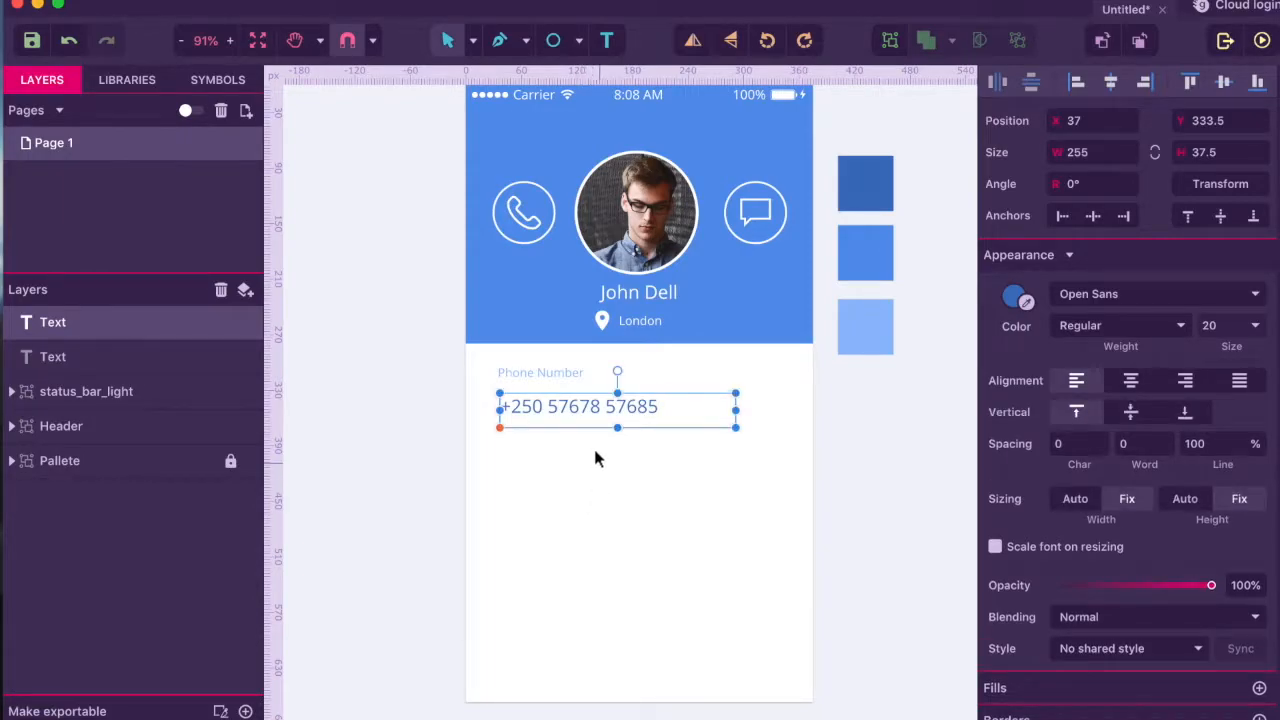
left_click_drag(618, 420, 615, 425)
left_click(608, 457)
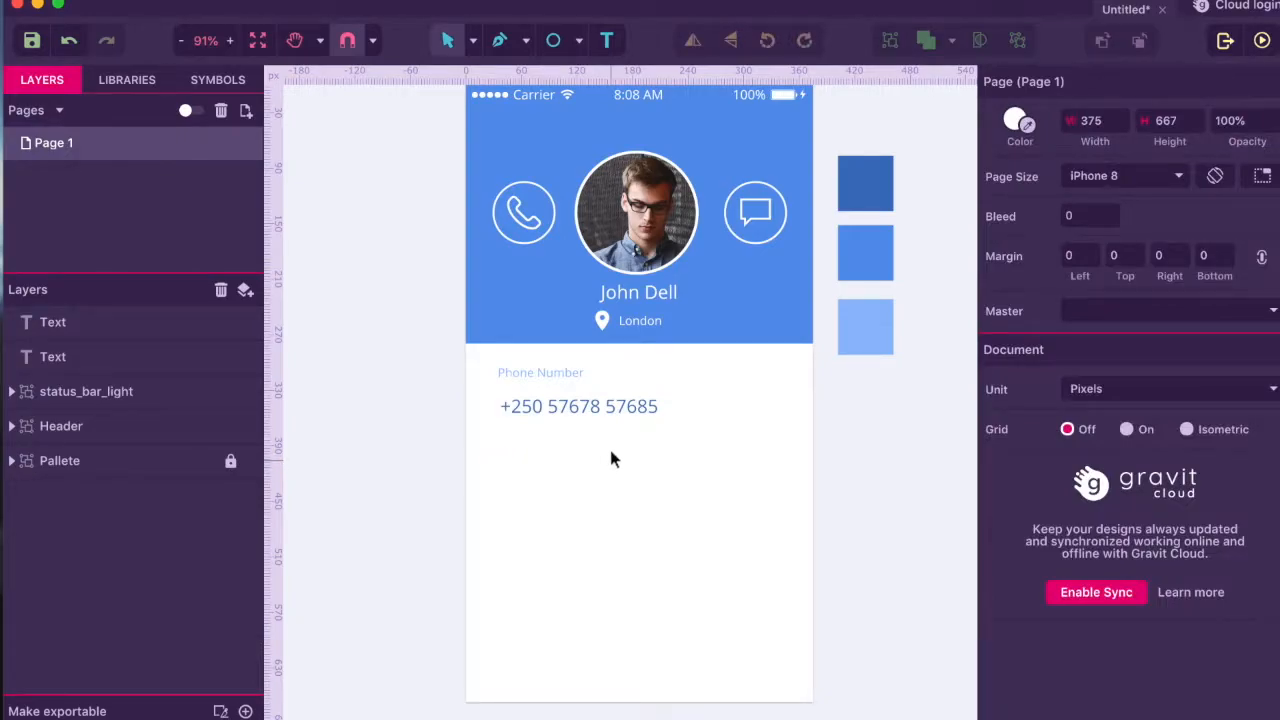
left_click(600, 405)
left_click(634, 512)
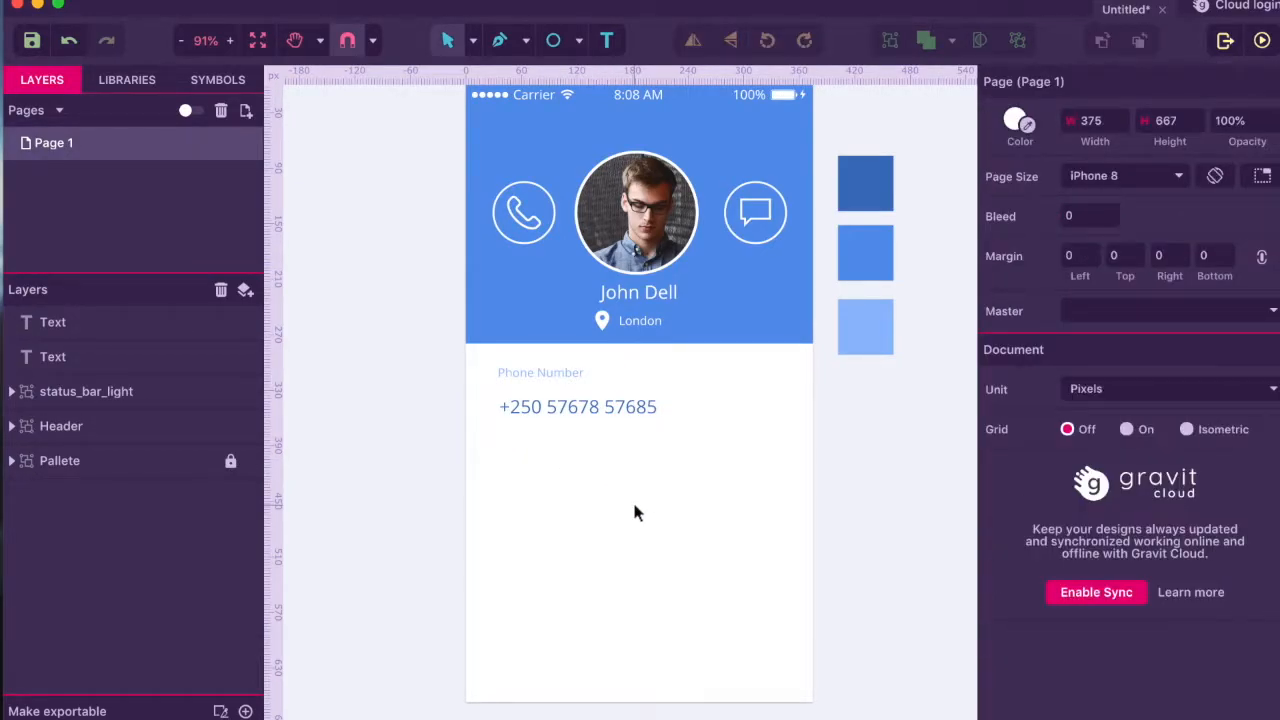
- Draw a horizontal divider line across the card beneath the phone number
key("p")
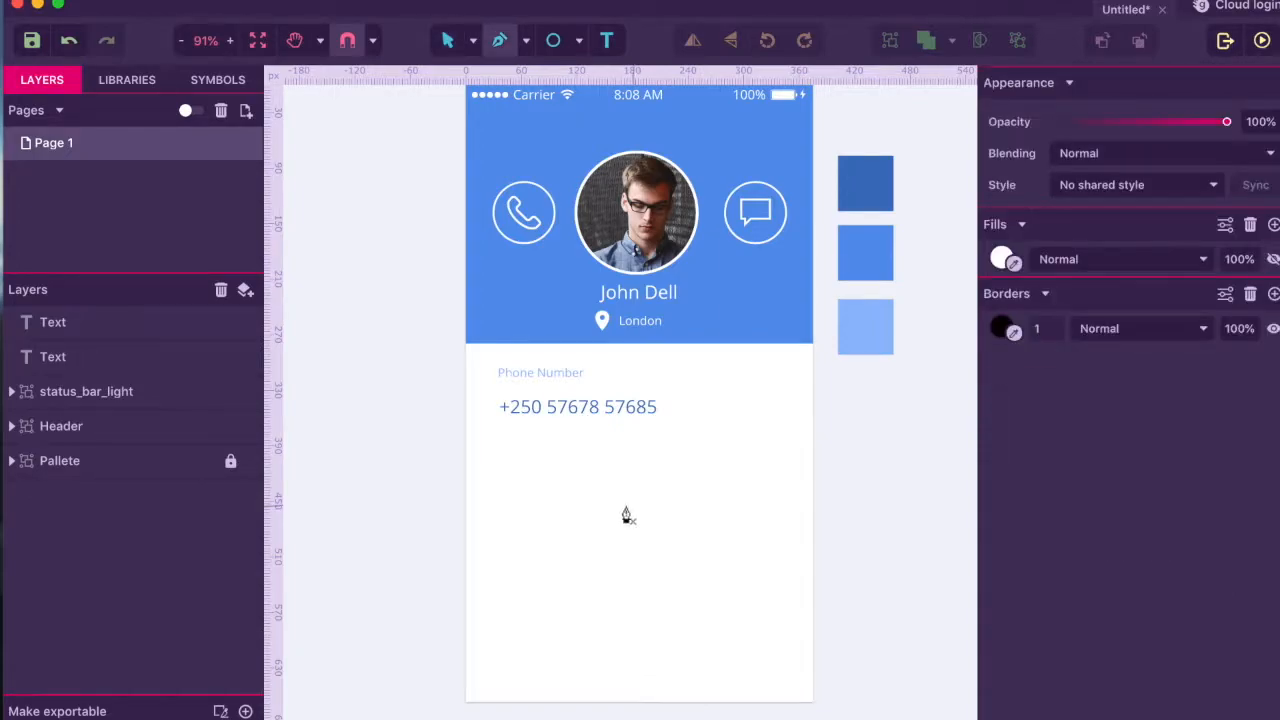
left_click(491, 447)
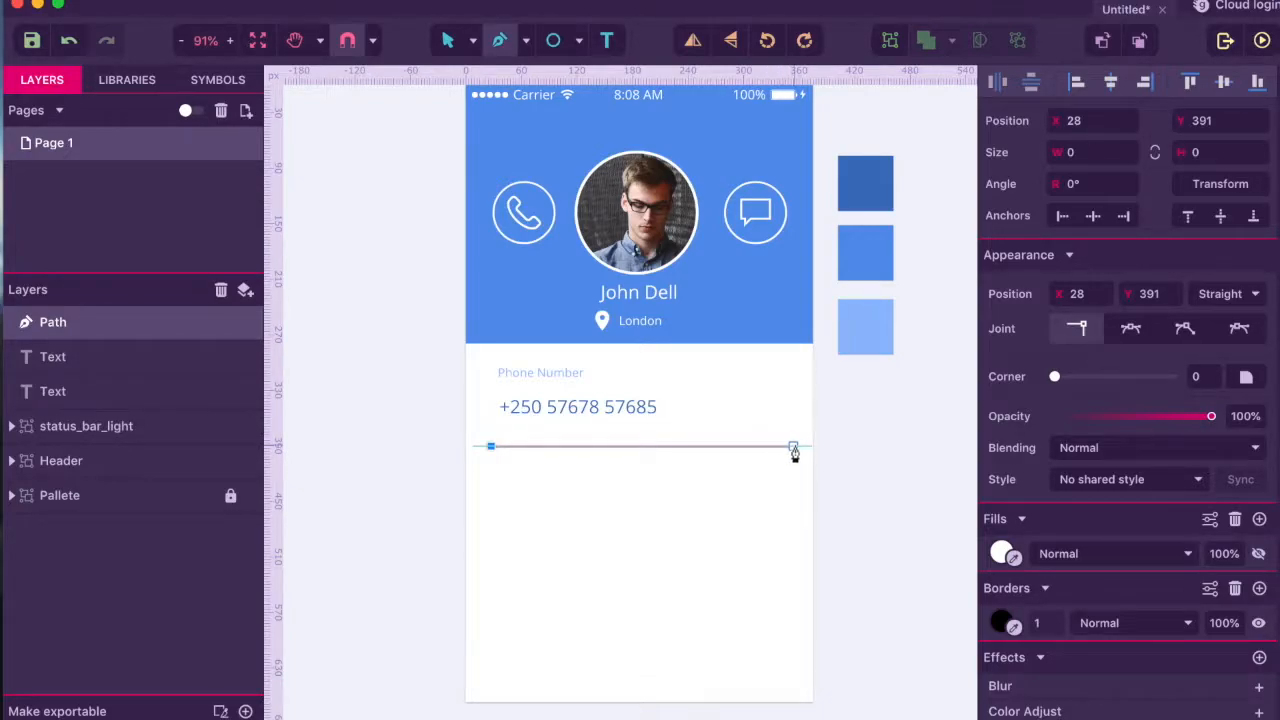
left_click(793, 448)
key("Escape")
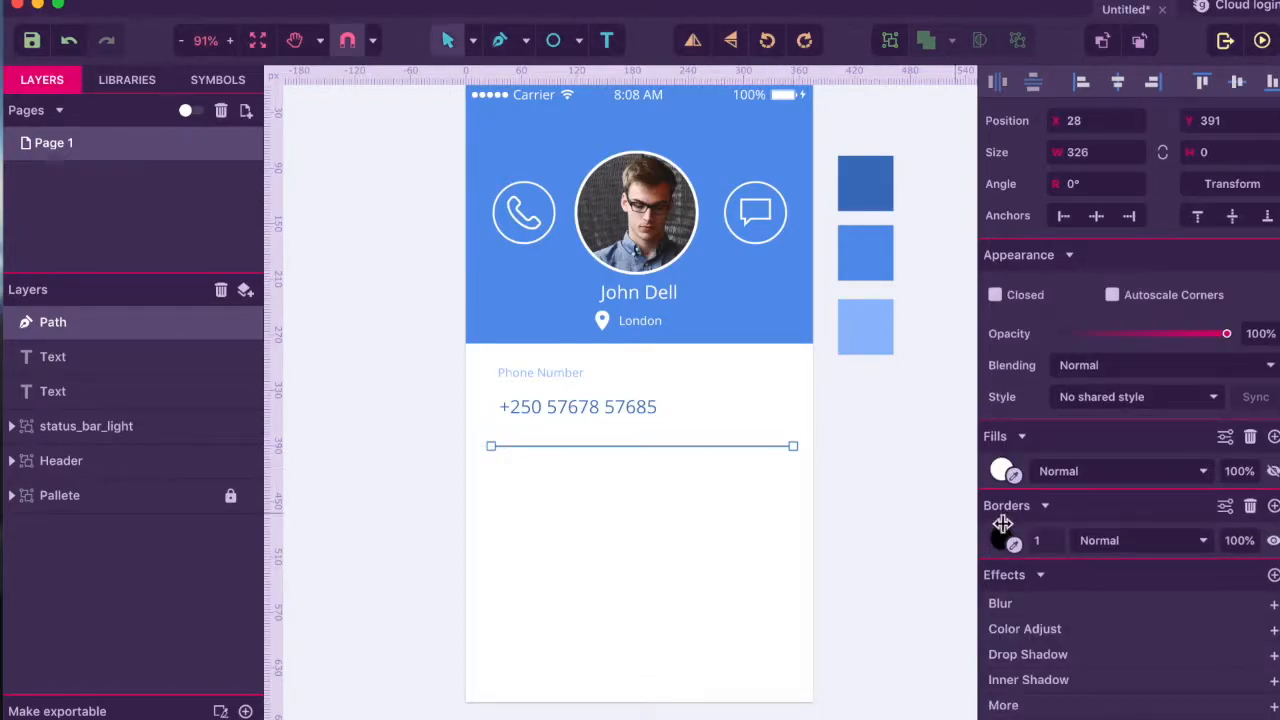
- Give the divider a 2 px border in the palette's light blue
left_click(1036, 540)
type("2")
key("Return")
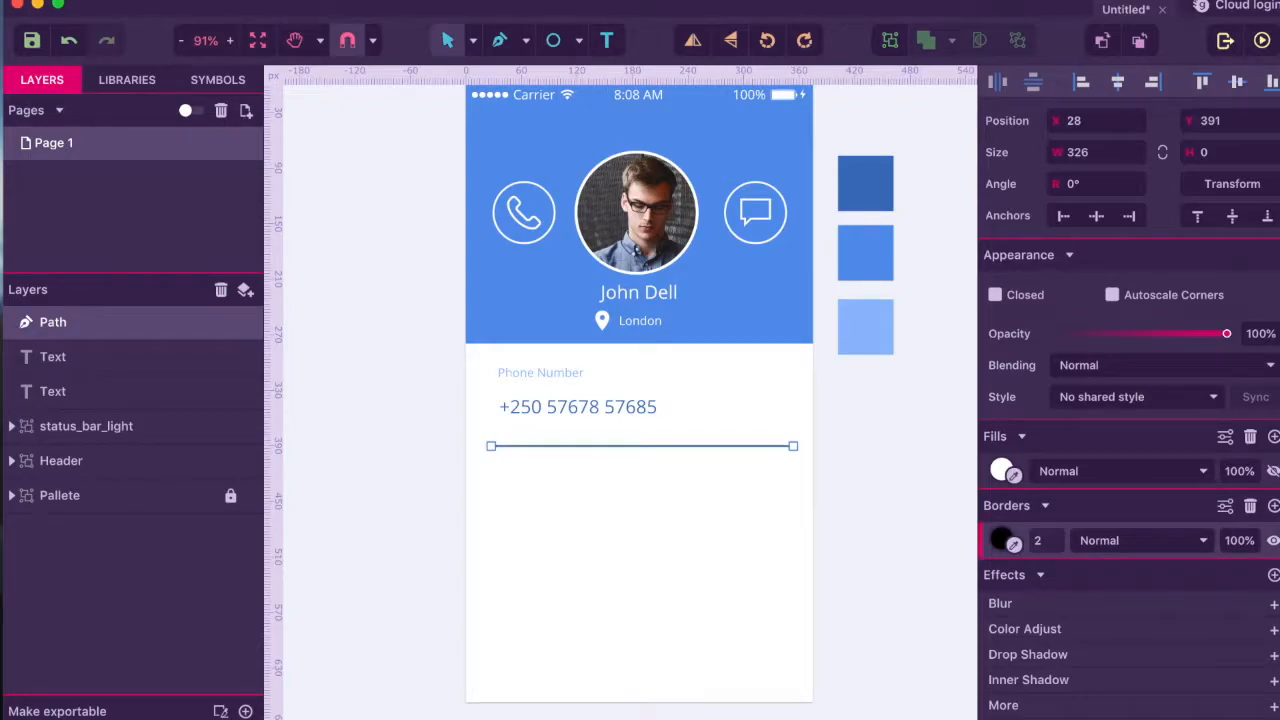
left_click(1014, 543)
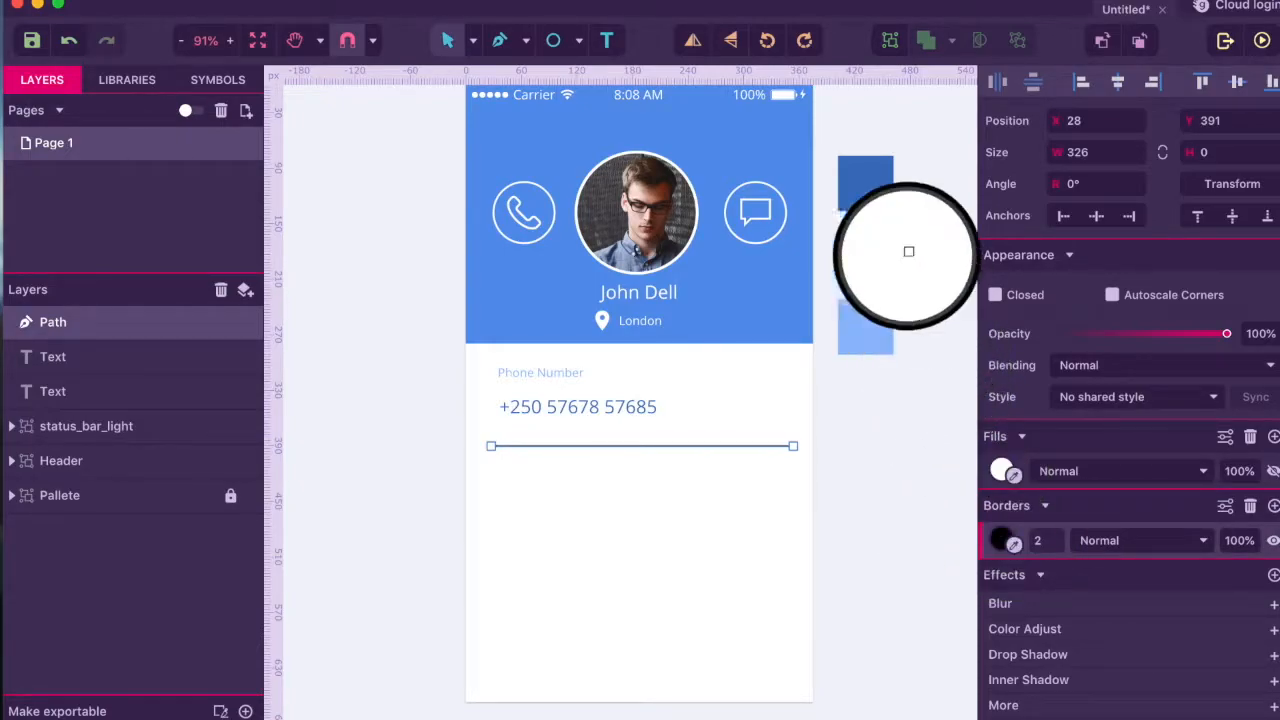
left_click(877, 318)
- Nudge the divider up toward the number and select it with the label and number
left_click(735, 529)
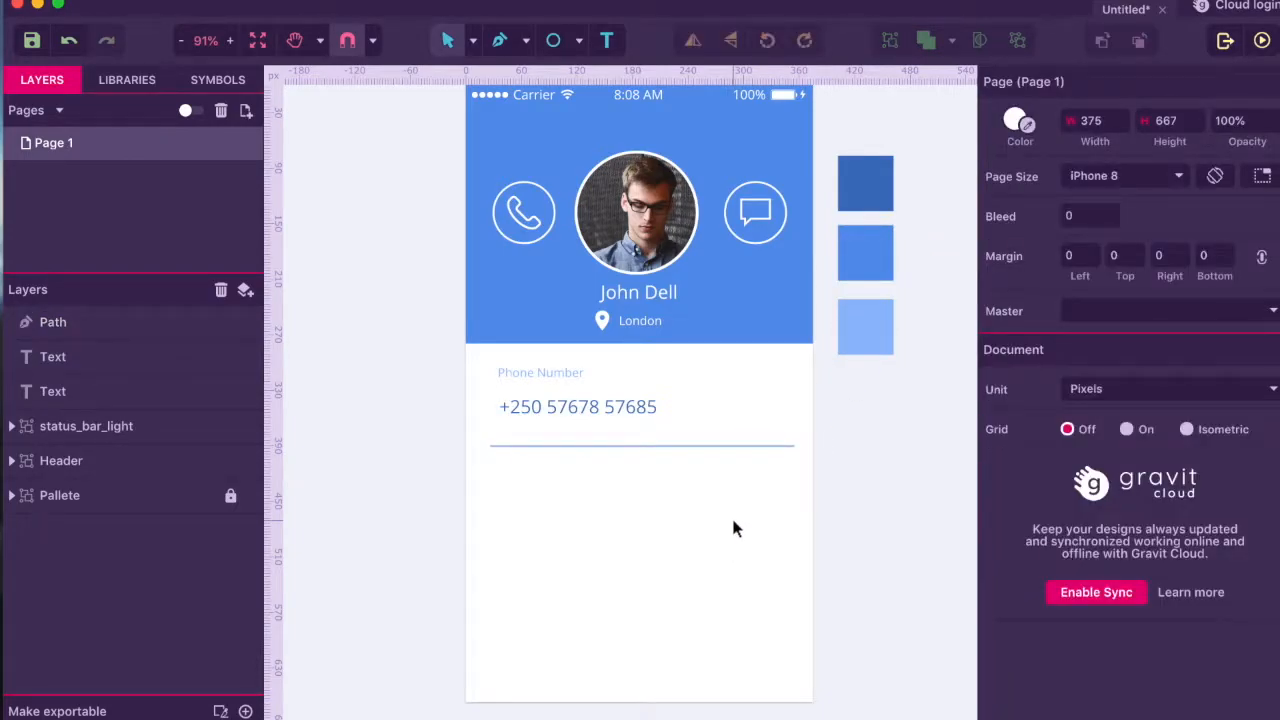
left_click(684, 447)
key("Up")
key("Up")
key("Up")
key("Up")
key("Up")
key("Up")
key("Up")
key("Up")
key("Up")
key("Up")
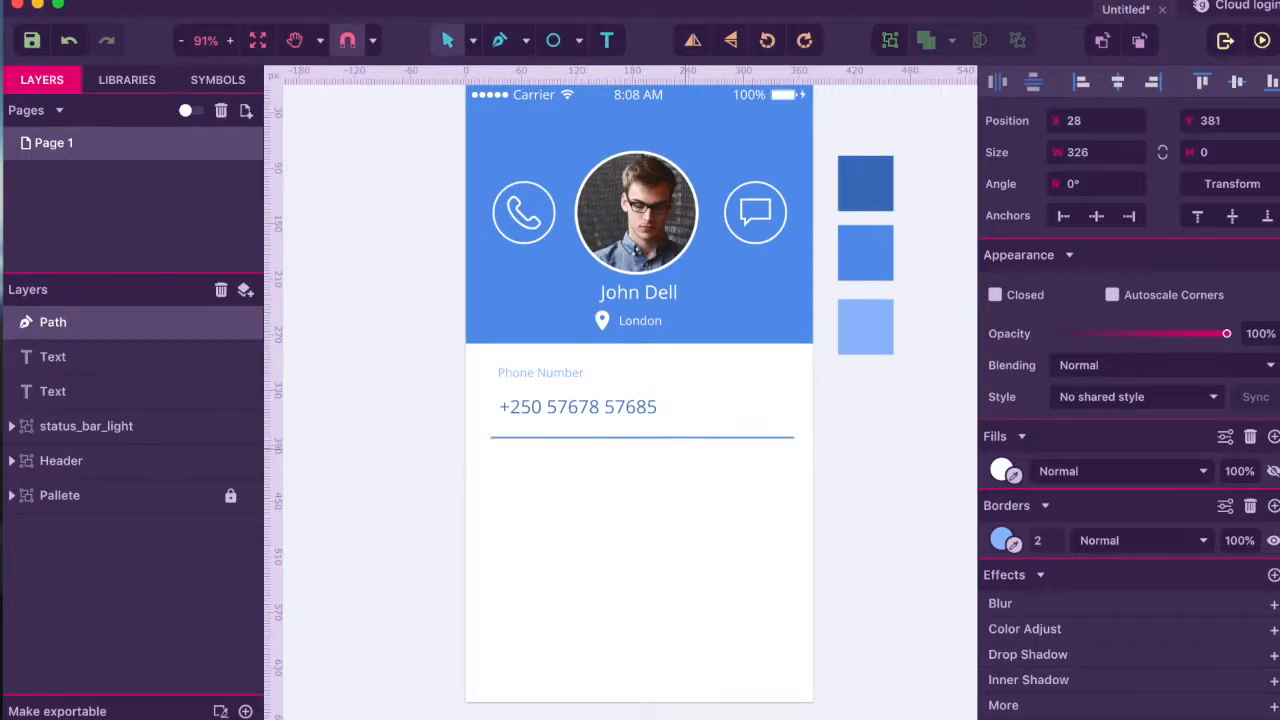
left_click(55, 392, "shift")
- Group the phone label, number and divider and name the group First Cell
key("super+g")
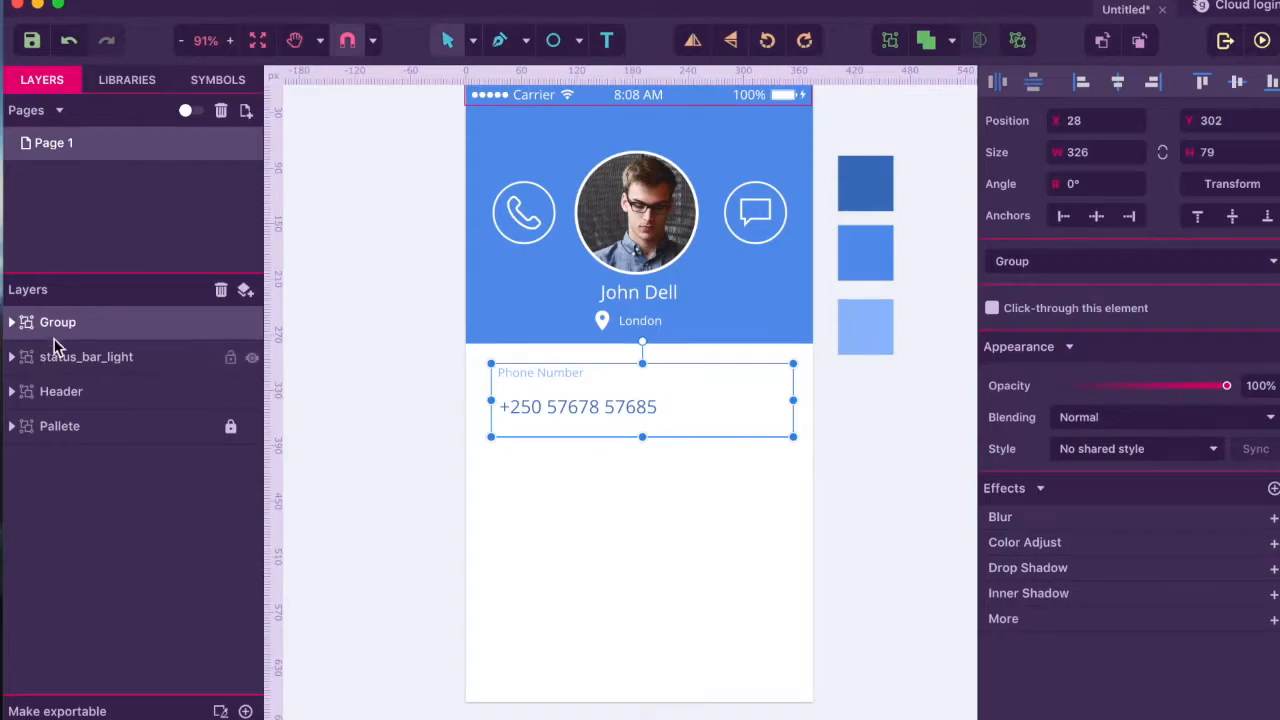
double_click(42, 322)
type("First Cell")
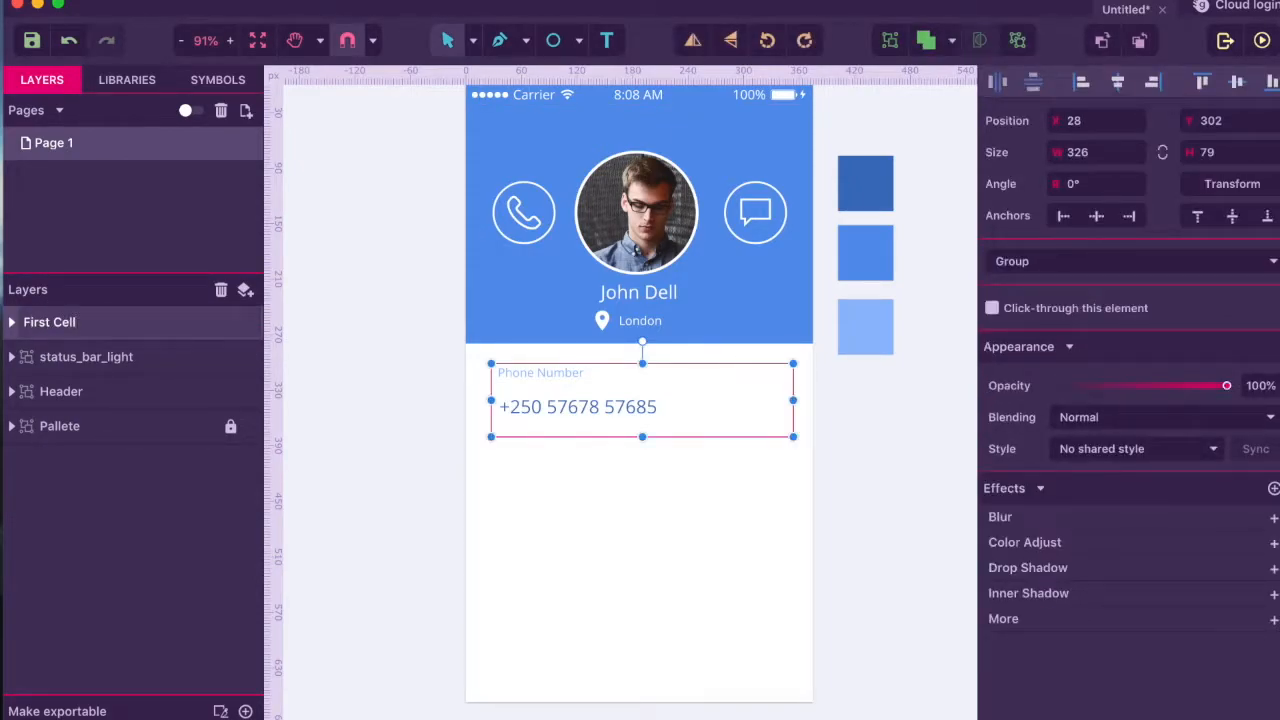
key("Return")
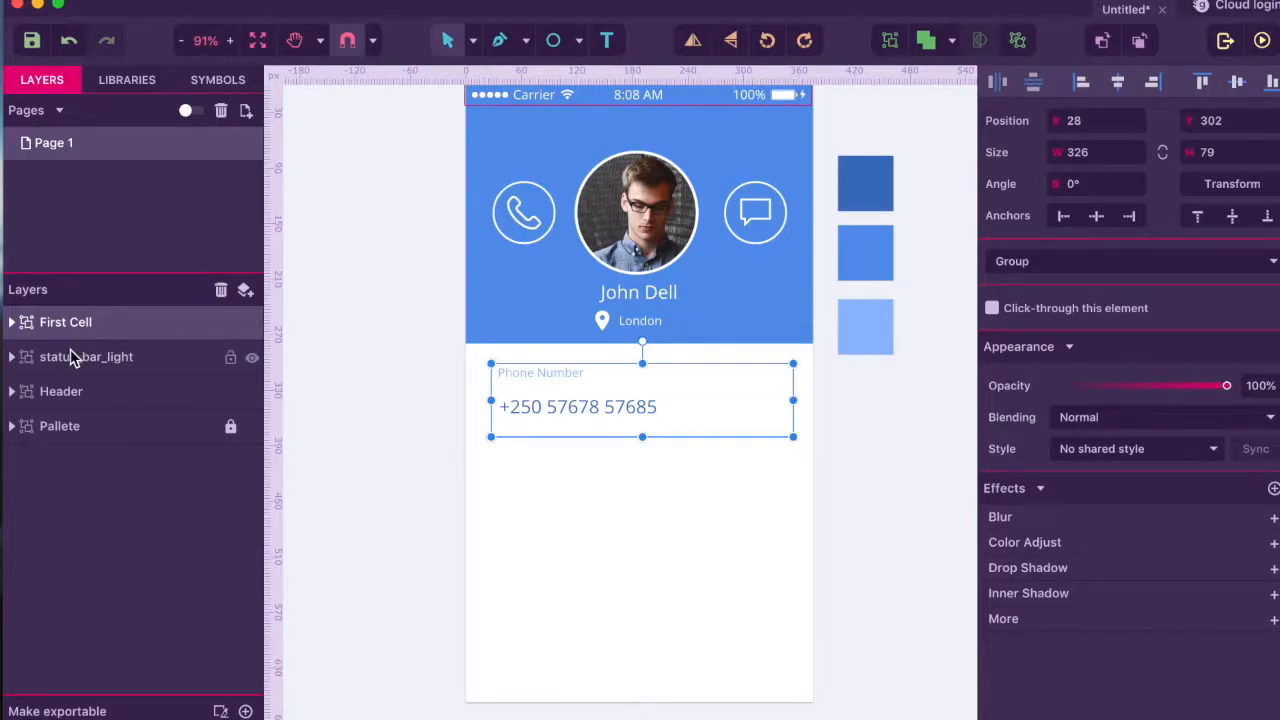
- Duplicate First Cell and rename the copy Second Cell
key("super+c")
key("super+v")
left_click(74, 354)
left_click(55, 355)
left_click(55, 355)
double_click(41, 356)
double_click(41, 356)
type("S")
type("nd")
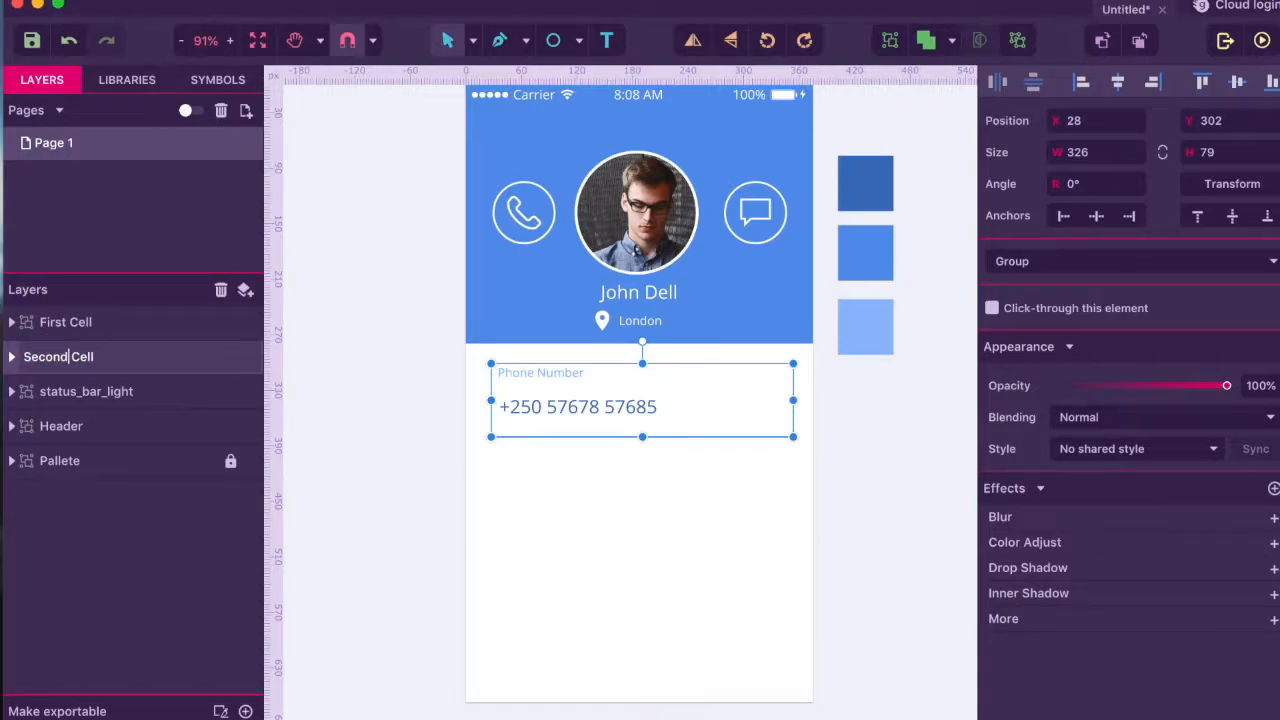
key("Return")
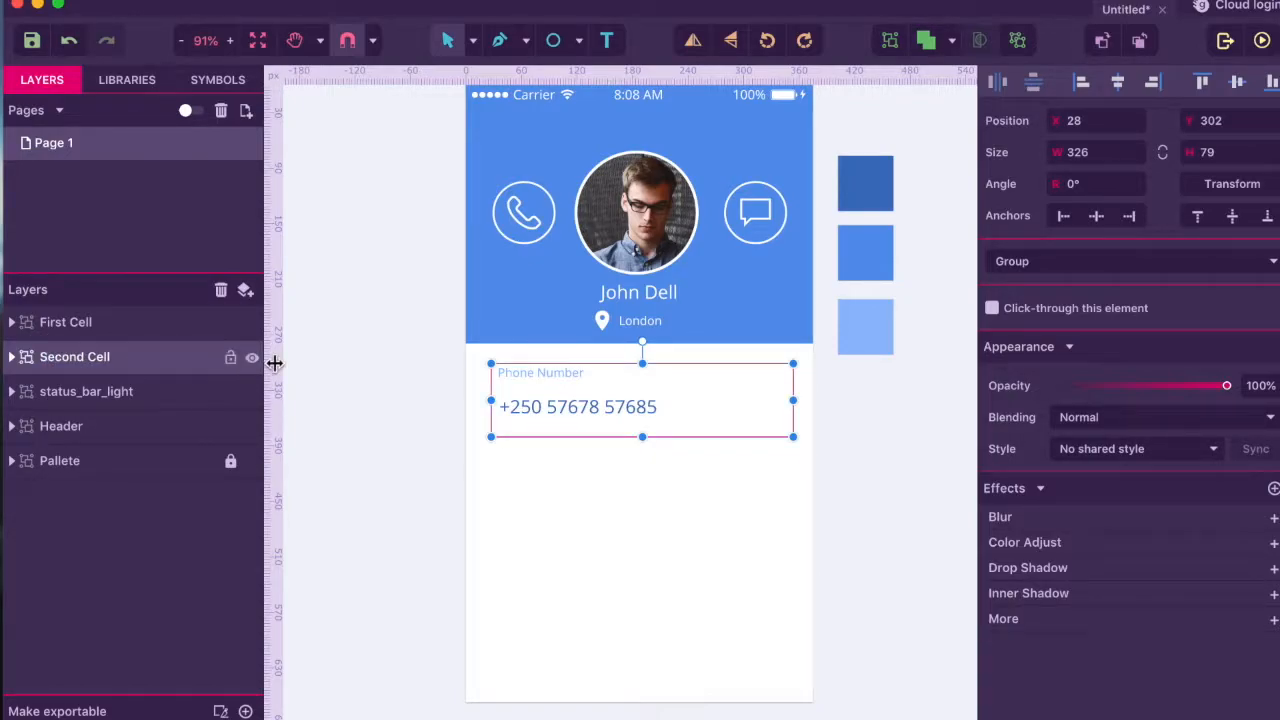
- Move Second Cell below the phone field and change its label to Email
mouse_move(651, 434)
left_mouse_down()
mouse_move(711, 418)
mouse_move(632, 500)
left_mouse_up()
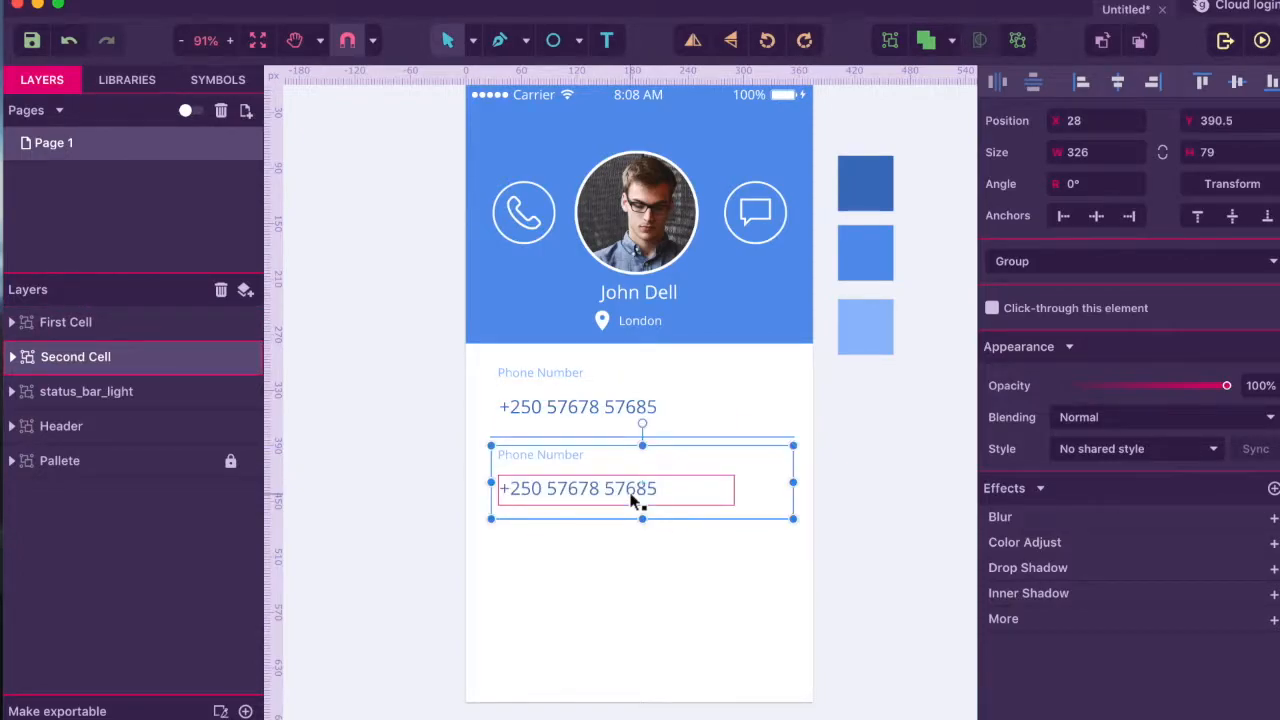
key("Down")
key("Down")
key("Down")
key("Down")
key("Down")
key("Down")
key("Down")
key("Down")
key("Down")
key("Down")
key("Down")
key("Down")
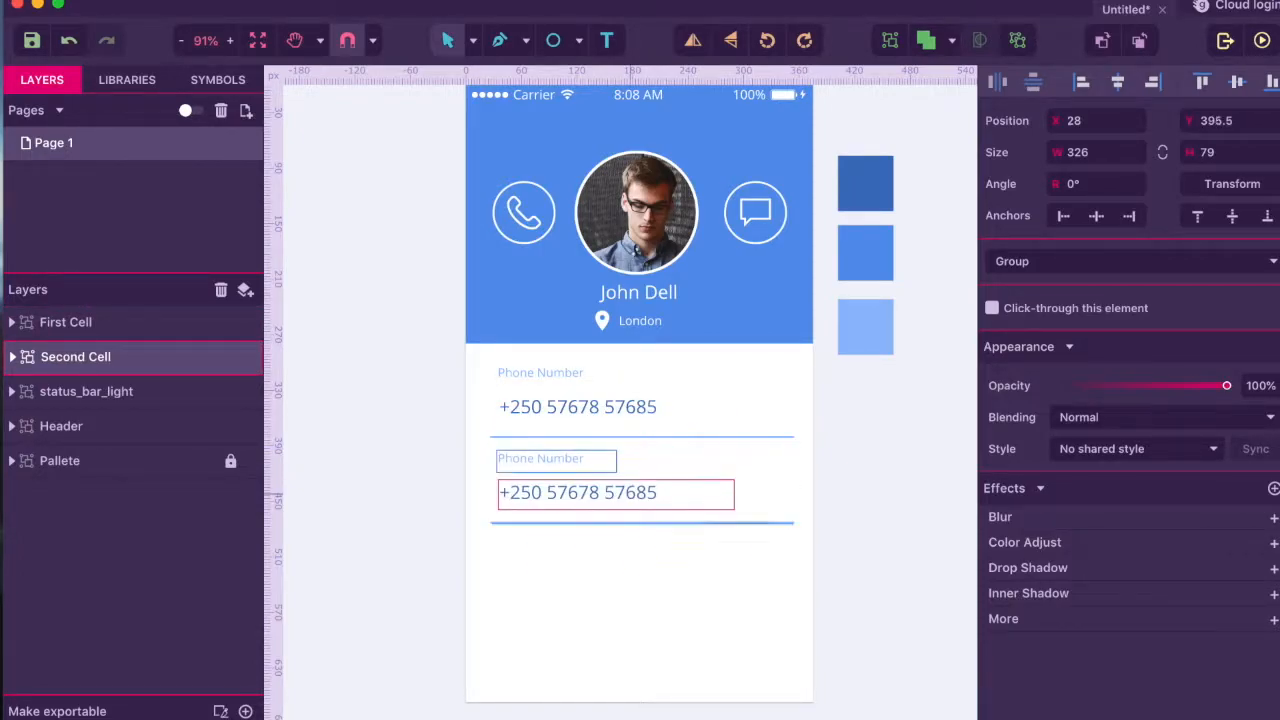
key("Down")
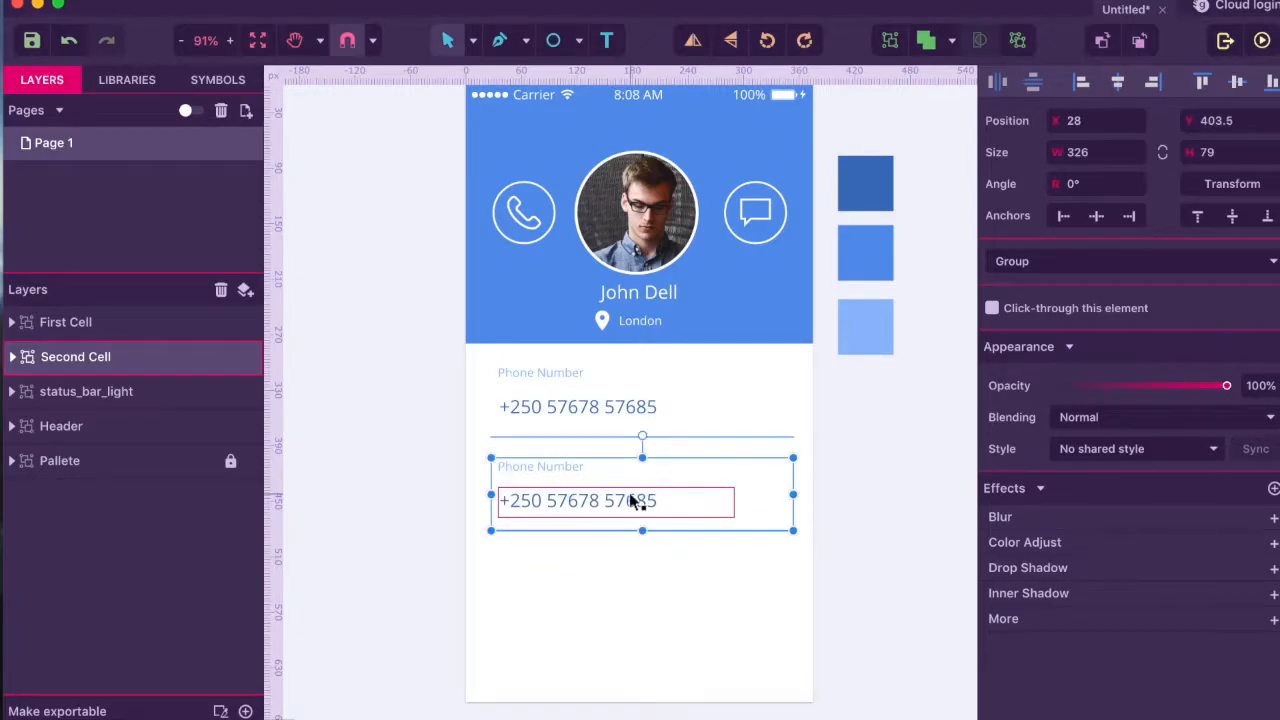
double_click(551, 467)
double_click(551, 468)
type("Email")
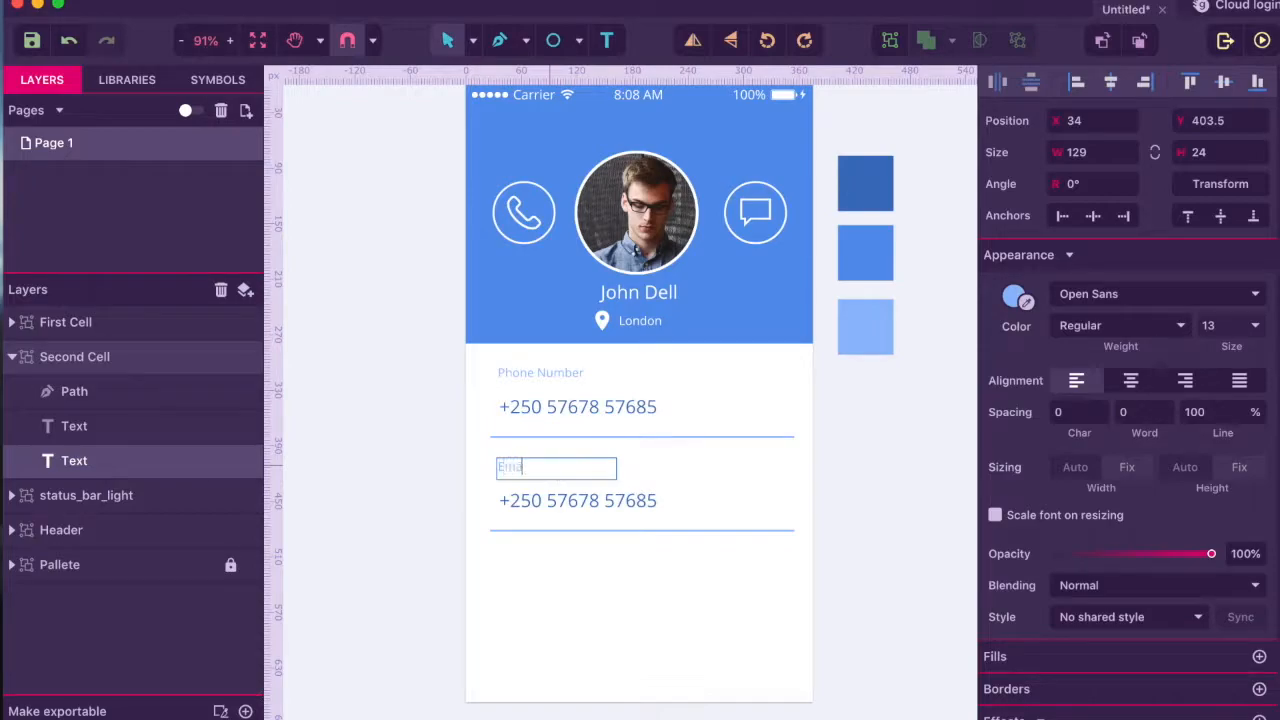
key("Escape")
- Replace the copied phone number with a sample e-mail address
double_click(556, 503)
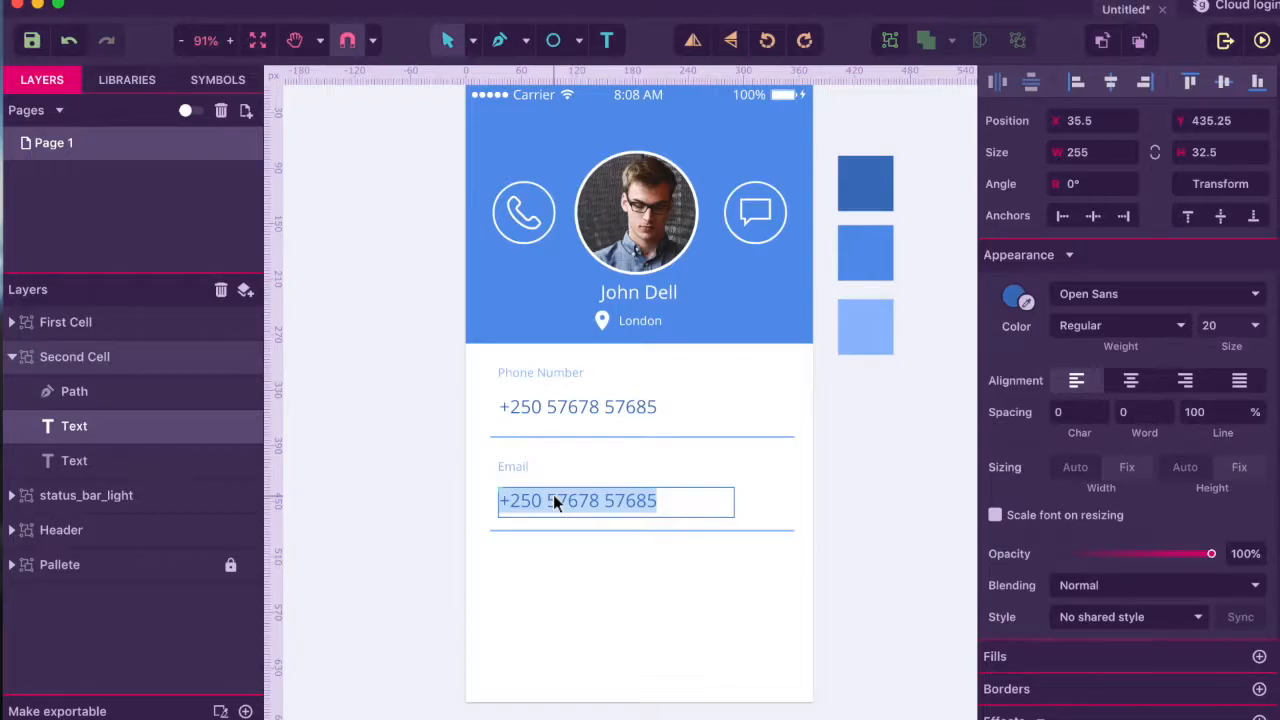
key("BackSpace")
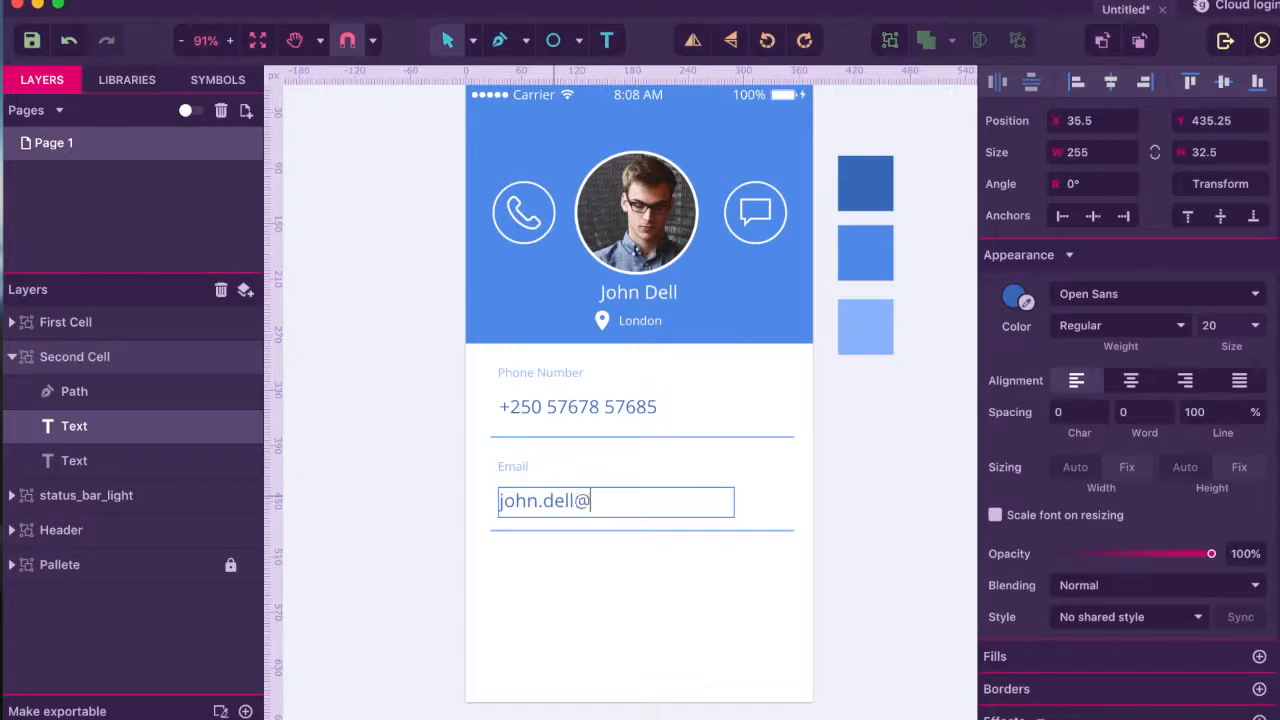
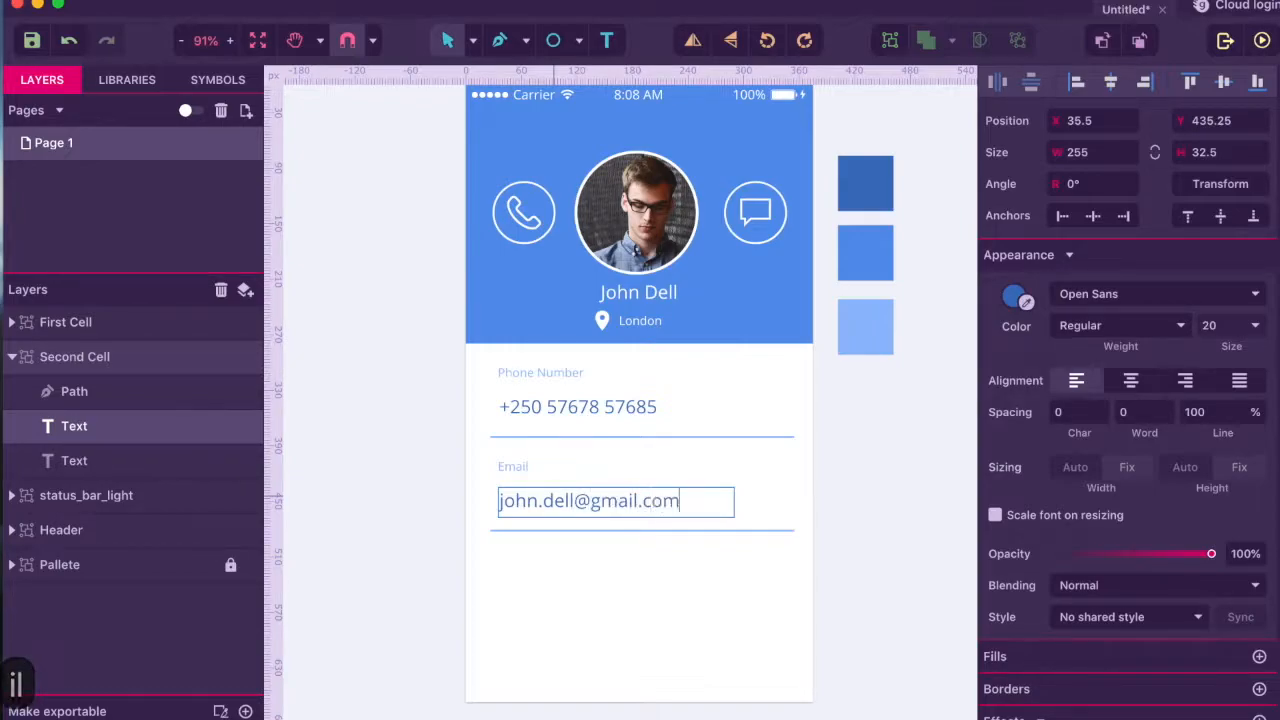
left_click(560, 562)
left_click(560, 565)
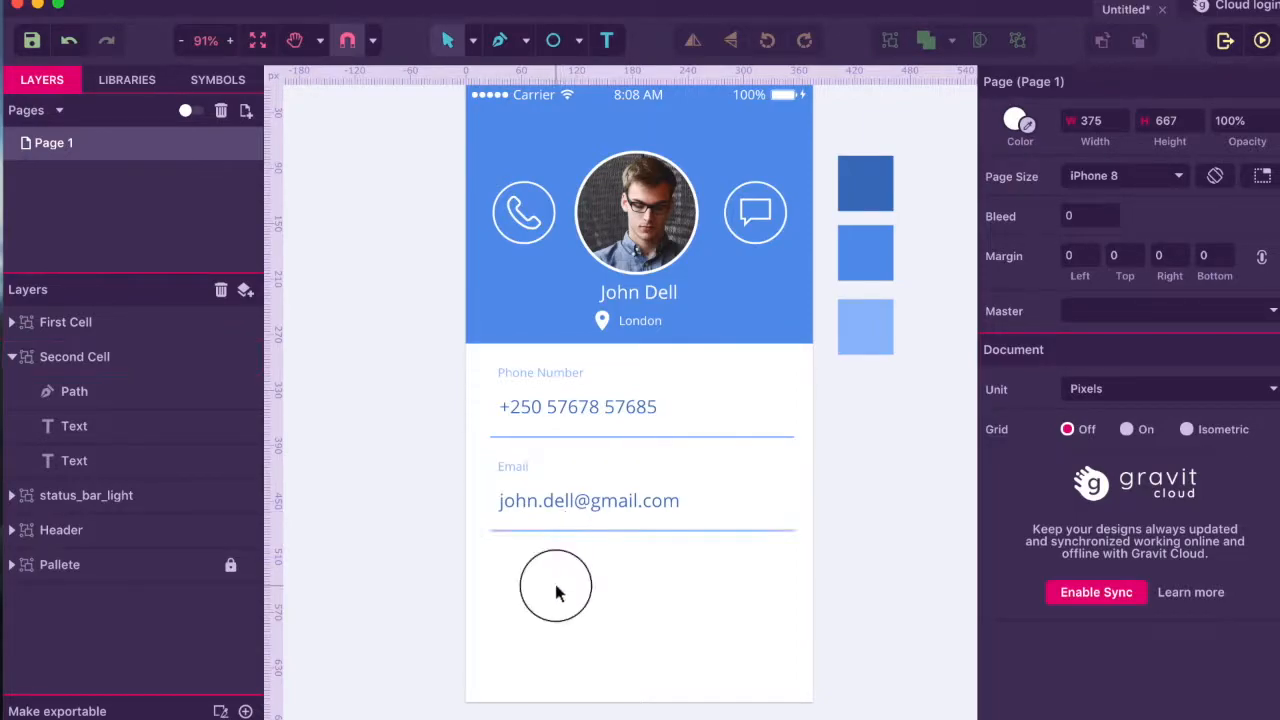
- Duplicate the Second Cell group and rename the copy Third Cell
left_click(11, 357)
left_click(46, 360)
key("super+c")
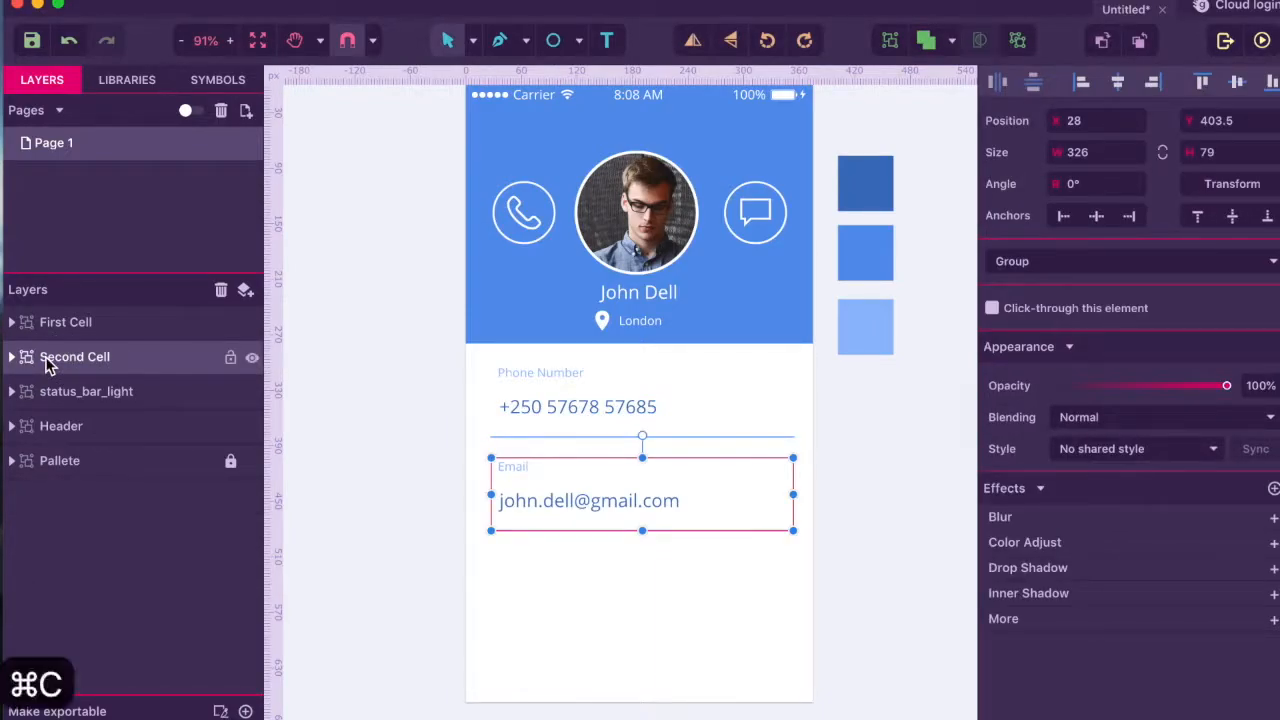
key("super+v")
double_click(68, 394)
double_click(60, 392)
key("BackSpace")
type("Third")
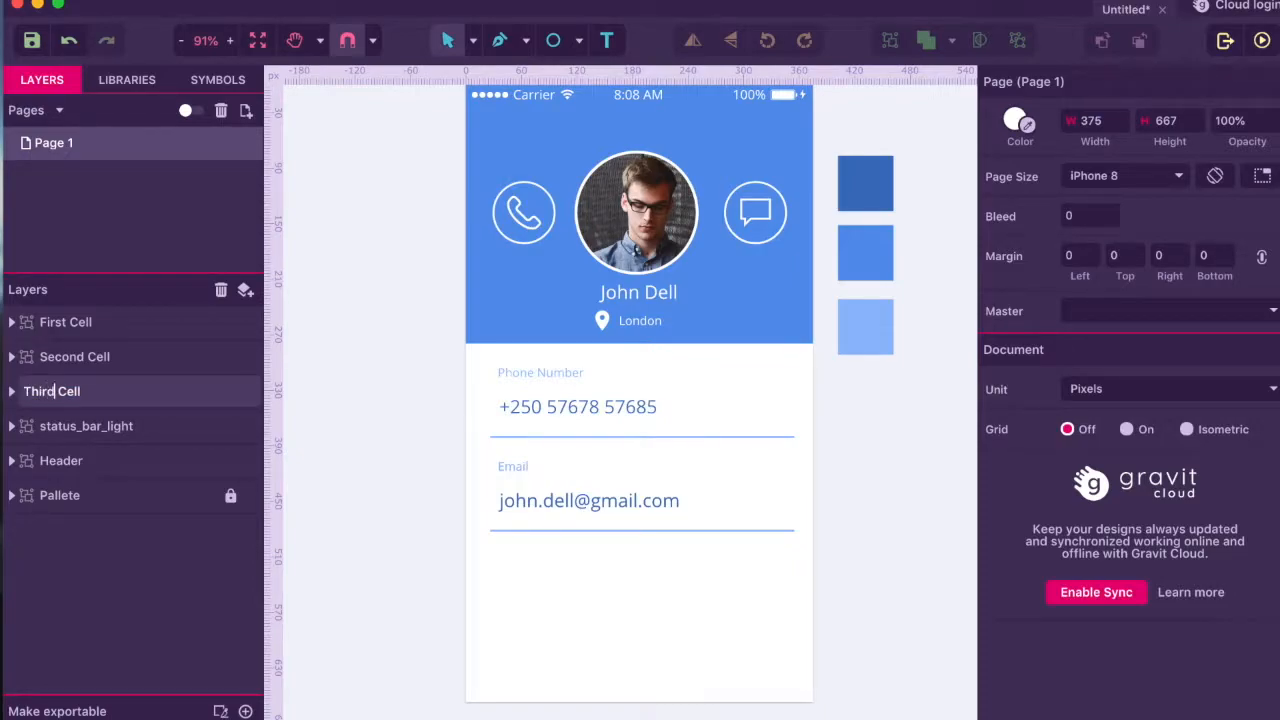
key("Return")
- Try moving the Third Cell group lower, undo the move, and reselect it
left_click(68, 398)
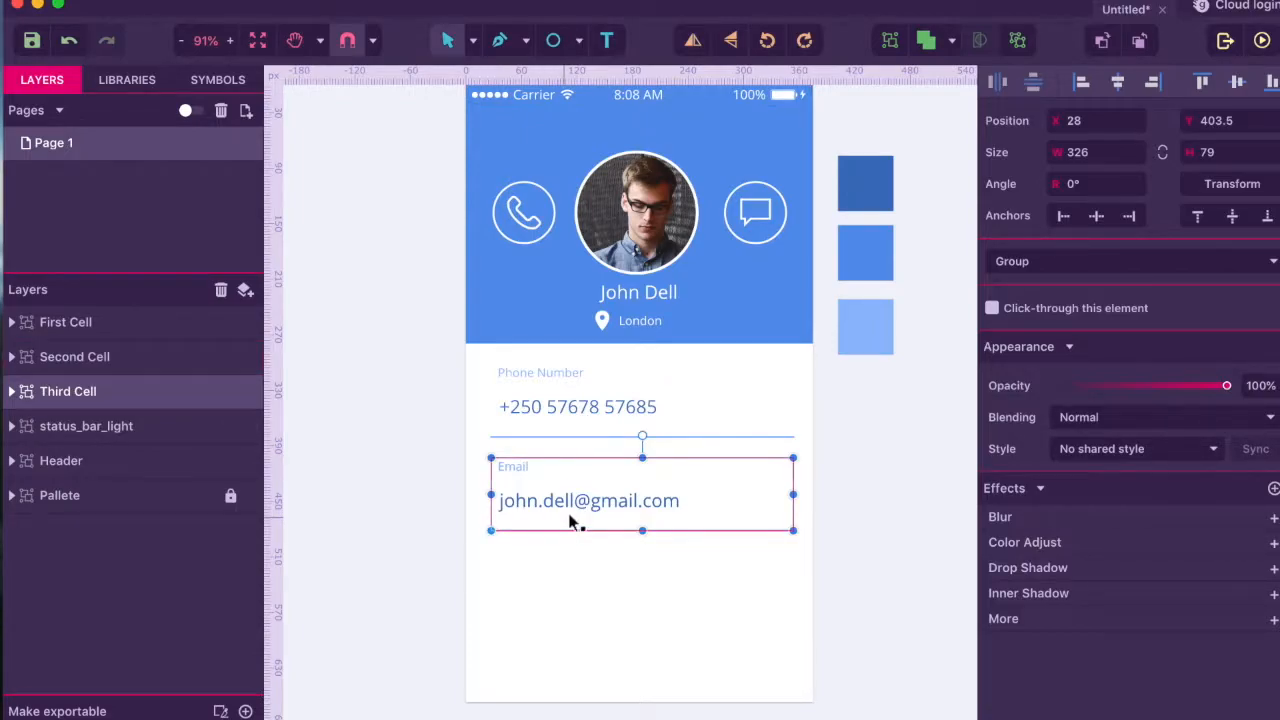
left_click_drag(585, 512, 582, 590)
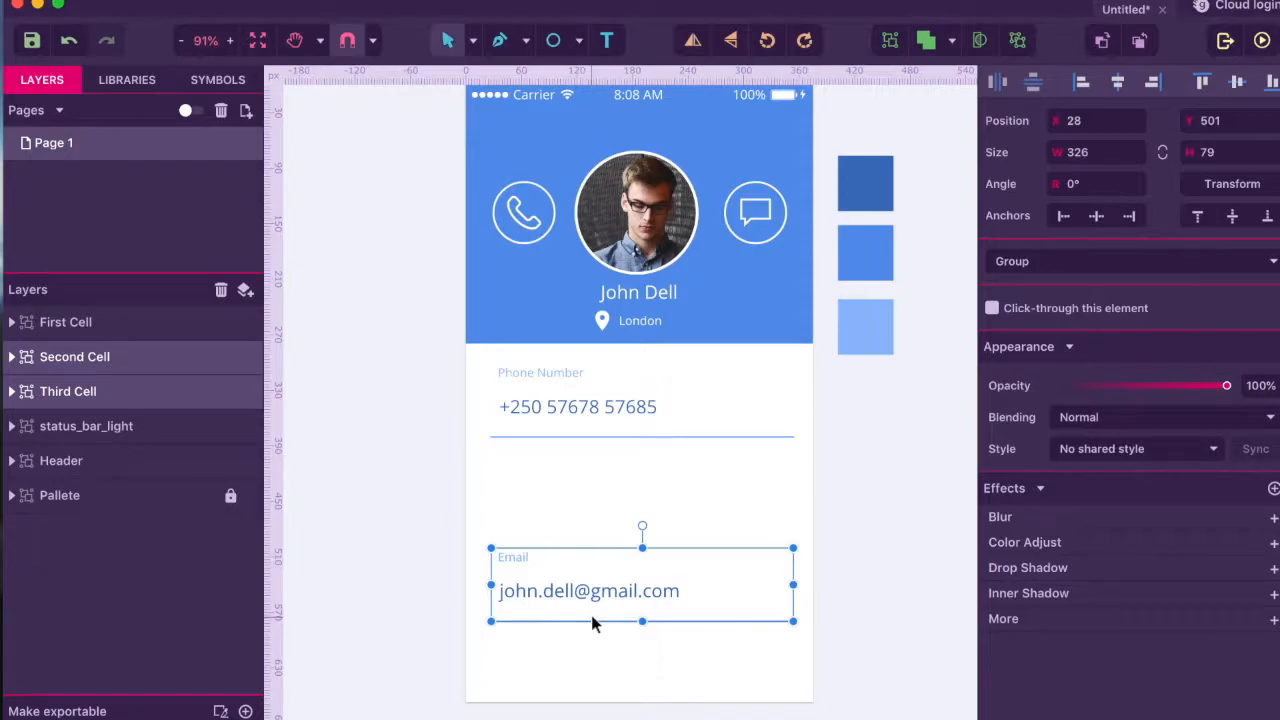
key("ctrl+z")
left_click(543, 557)
left_click(523, 500)
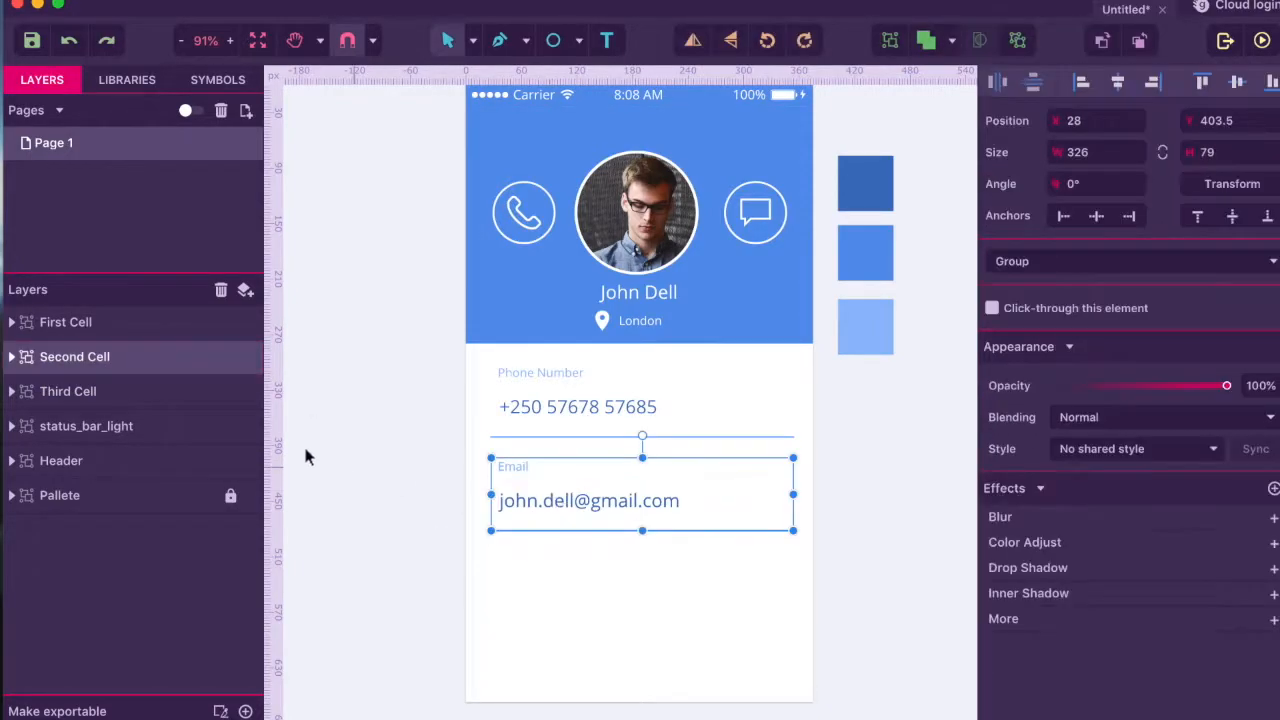
left_click(68, 389)
left_click(565, 487)
- Move the duplicated cell below Email and relabel it Date of Birth
left_click_drag(563, 506, 567, 595)
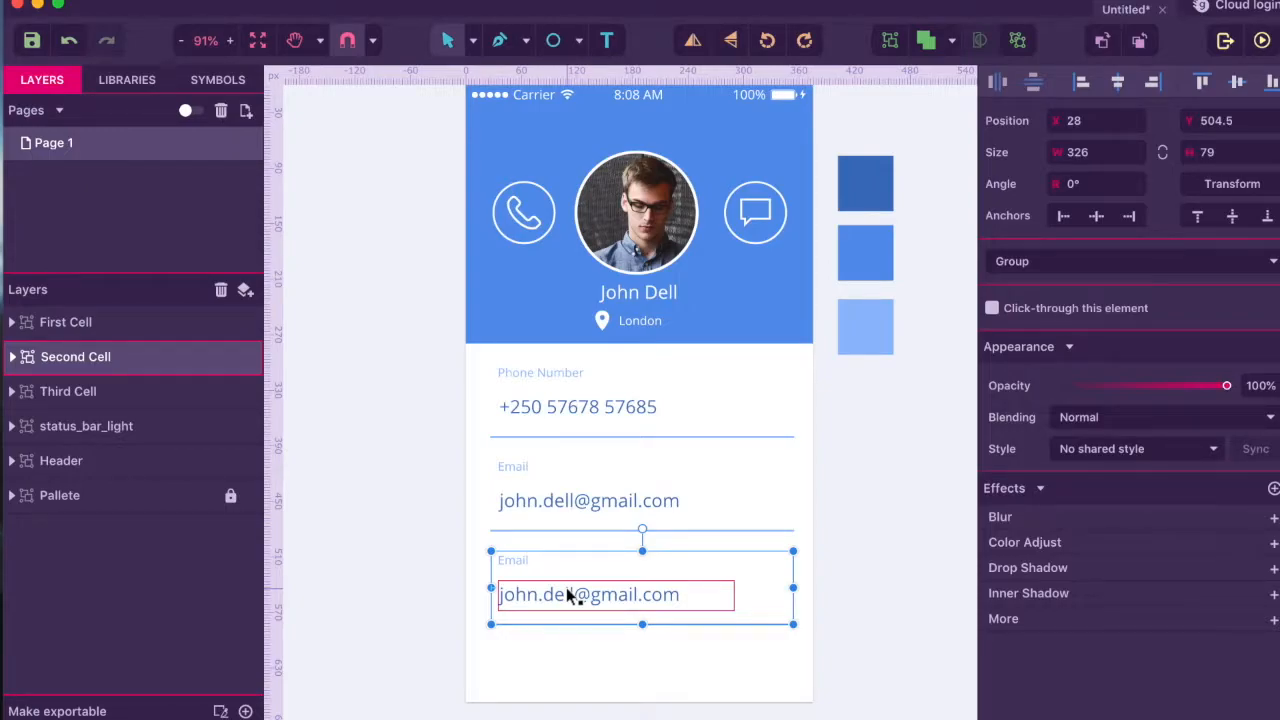
double_click(509, 561)
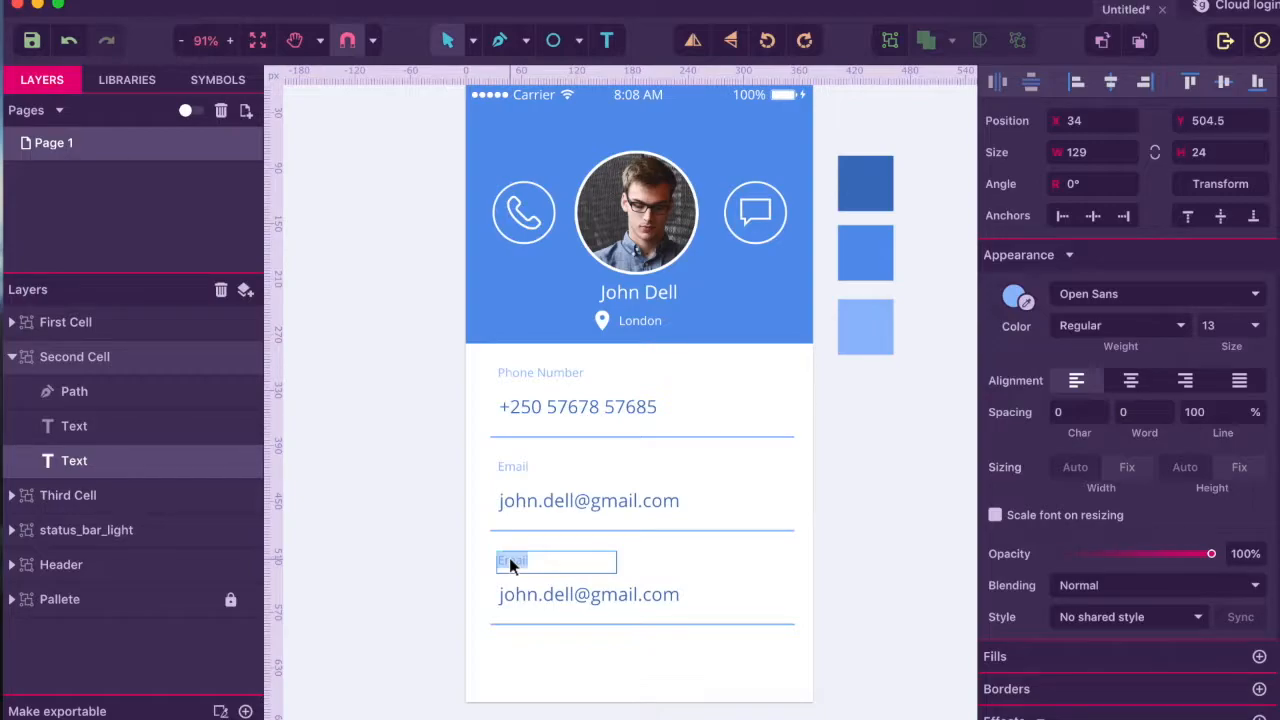
type("Date of Birthday")
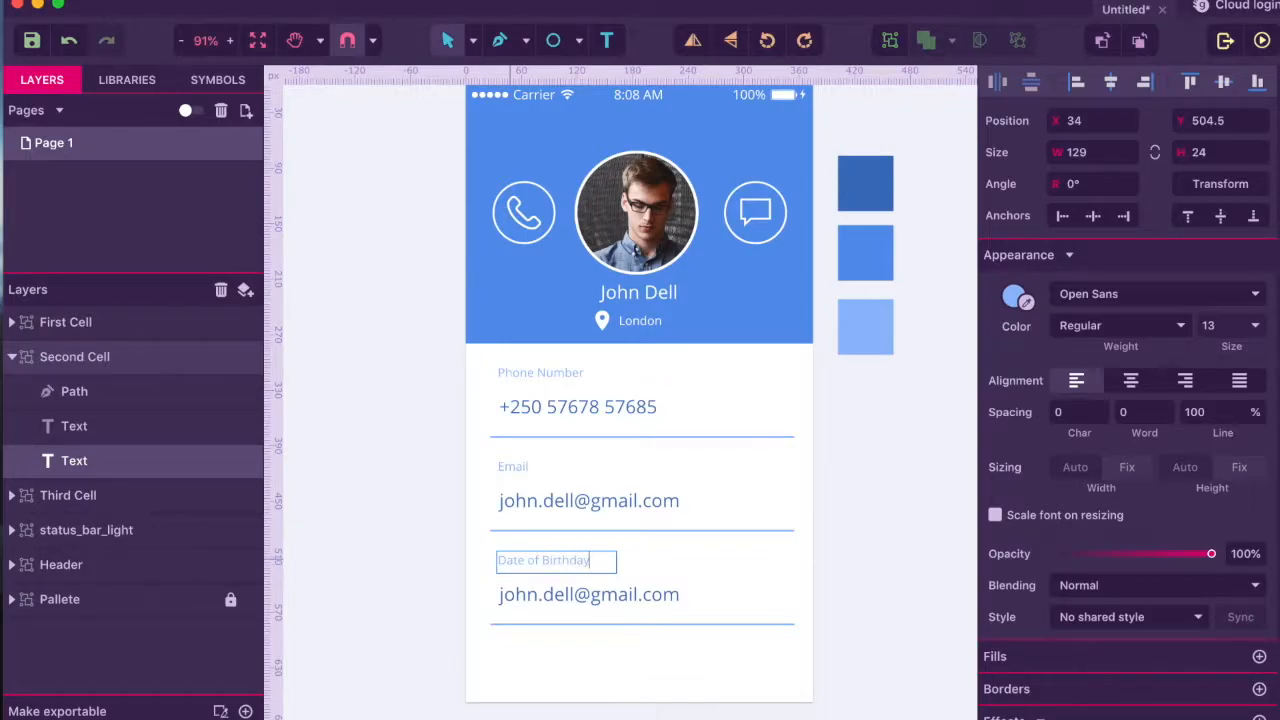
key("BackSpace")
key("BackSpace")
key("BackSpace")
left_click(533, 588)
- Replace the copied e-mail value with the birth date 11/12/1890
double_click(534, 590)
left_click(534, 590)
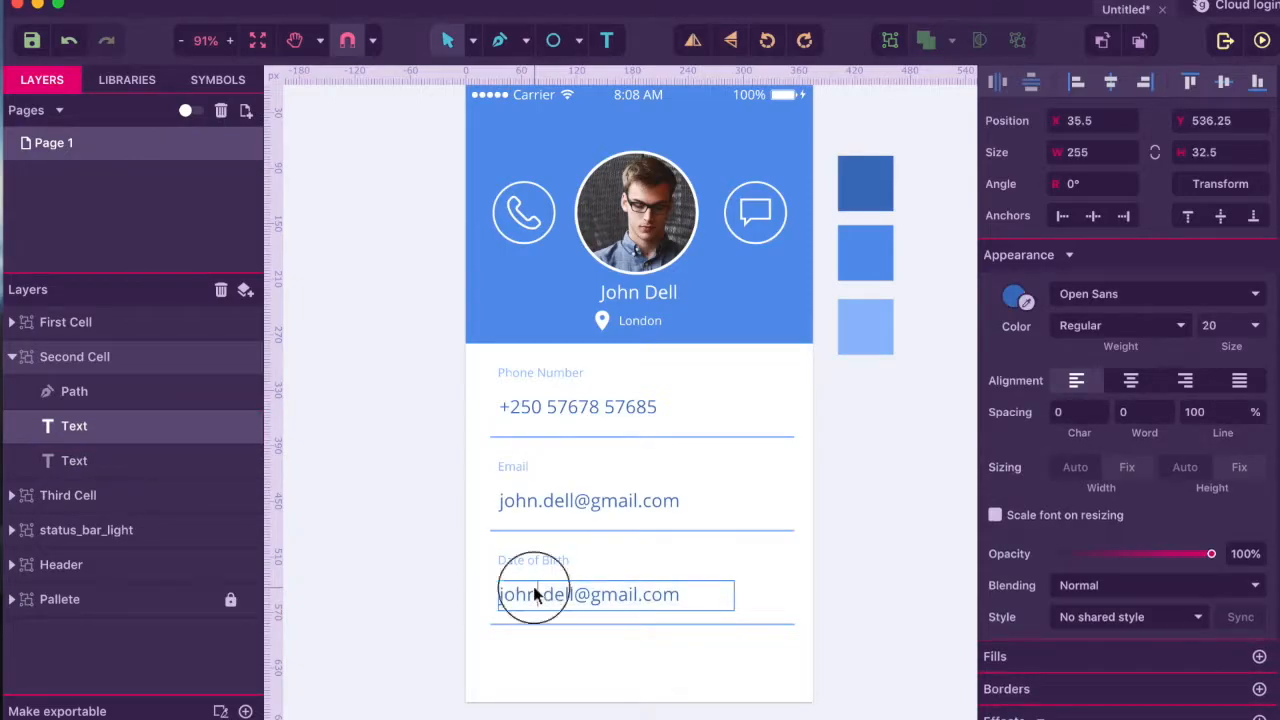
left_click(543, 590)
triple_click(545, 596)
type("11/")
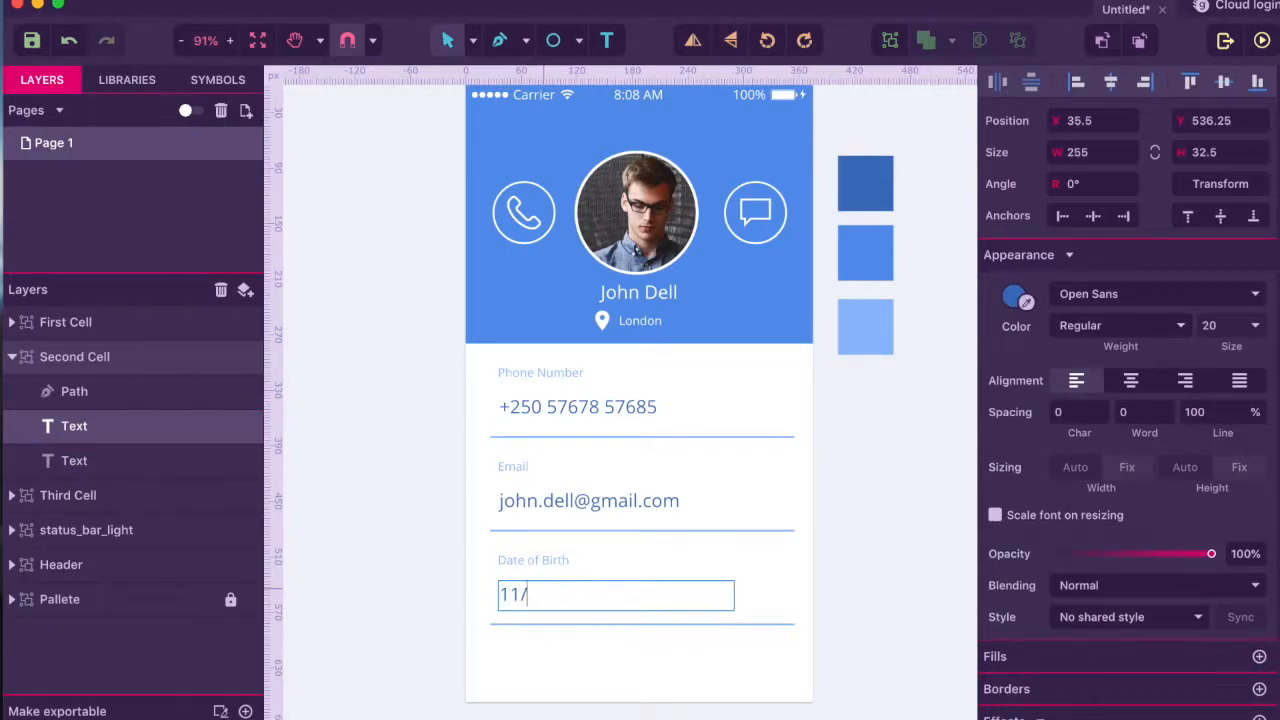
type("12")
type("/")
type("1880")
key("BackSpace")
key("BackSpace")
type("90")
key("Escape")
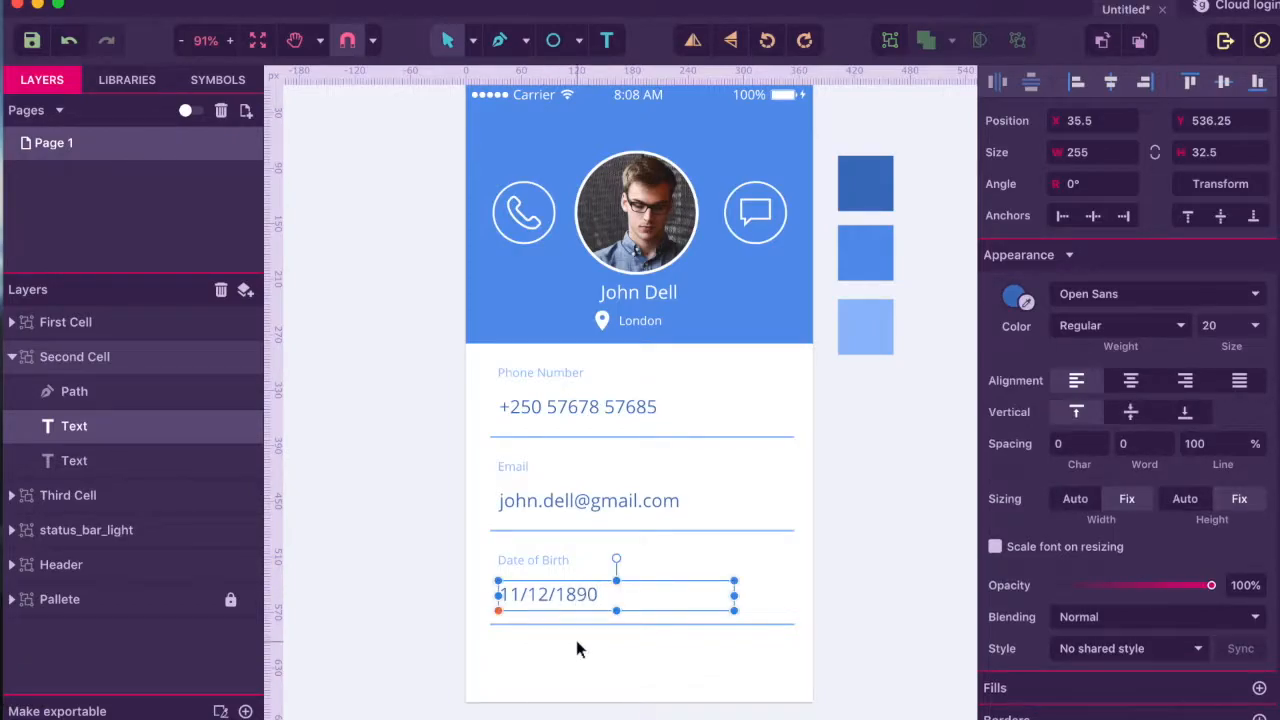
key("Escape")
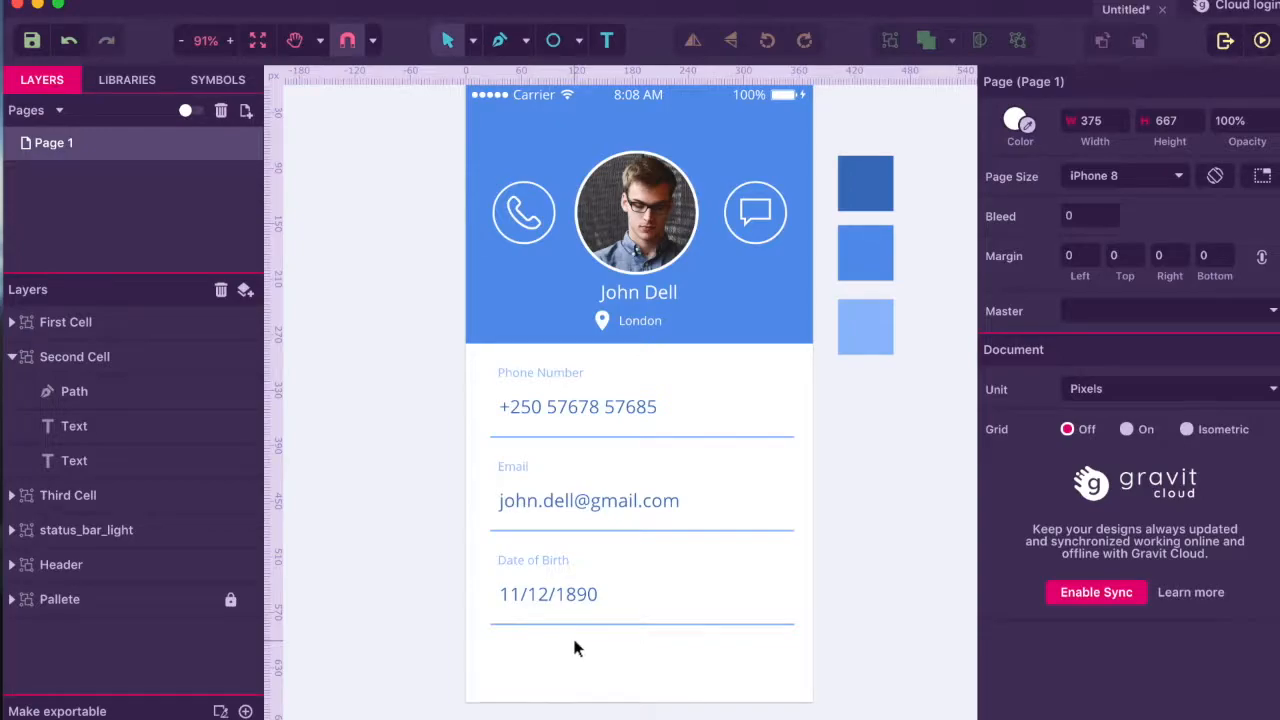
- Nudge the email, birth date and phone number values up toward their labels
left_click(564, 516)
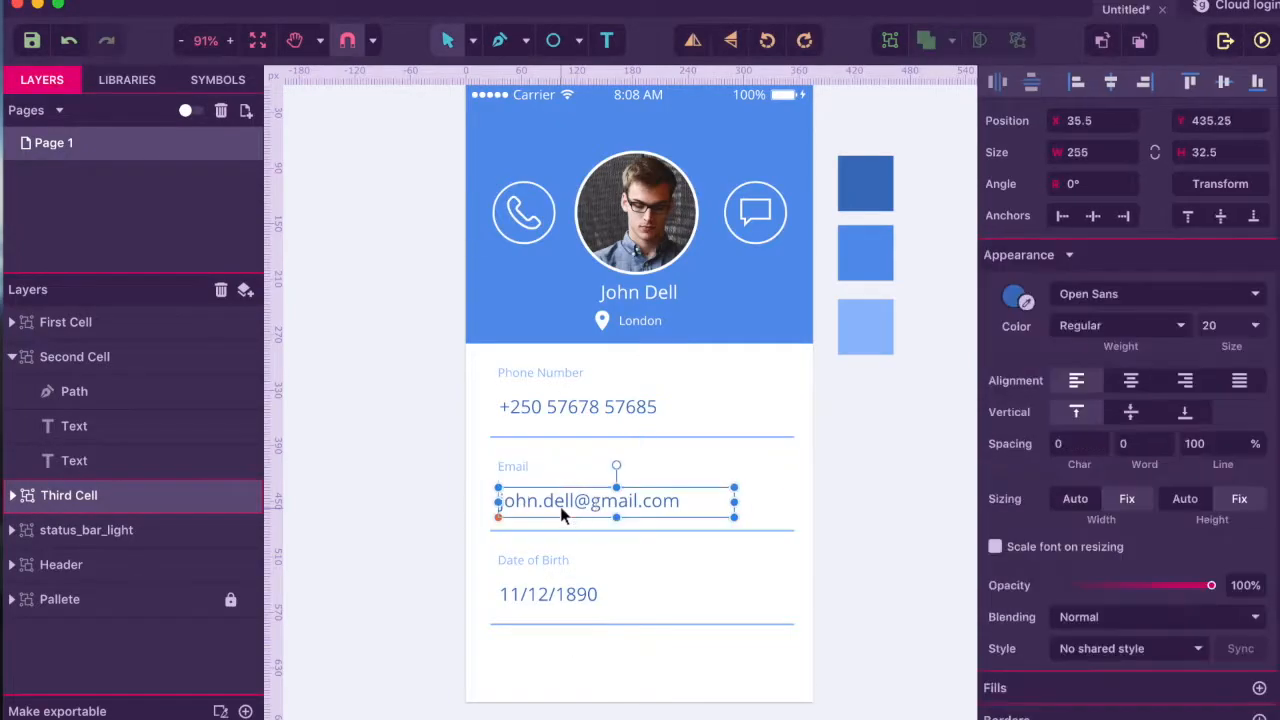
key("Up")
key("Up")
key("Up")
key("Up")
key("Up")
key("Up")
key("Up")
key("Up")
key("Up")
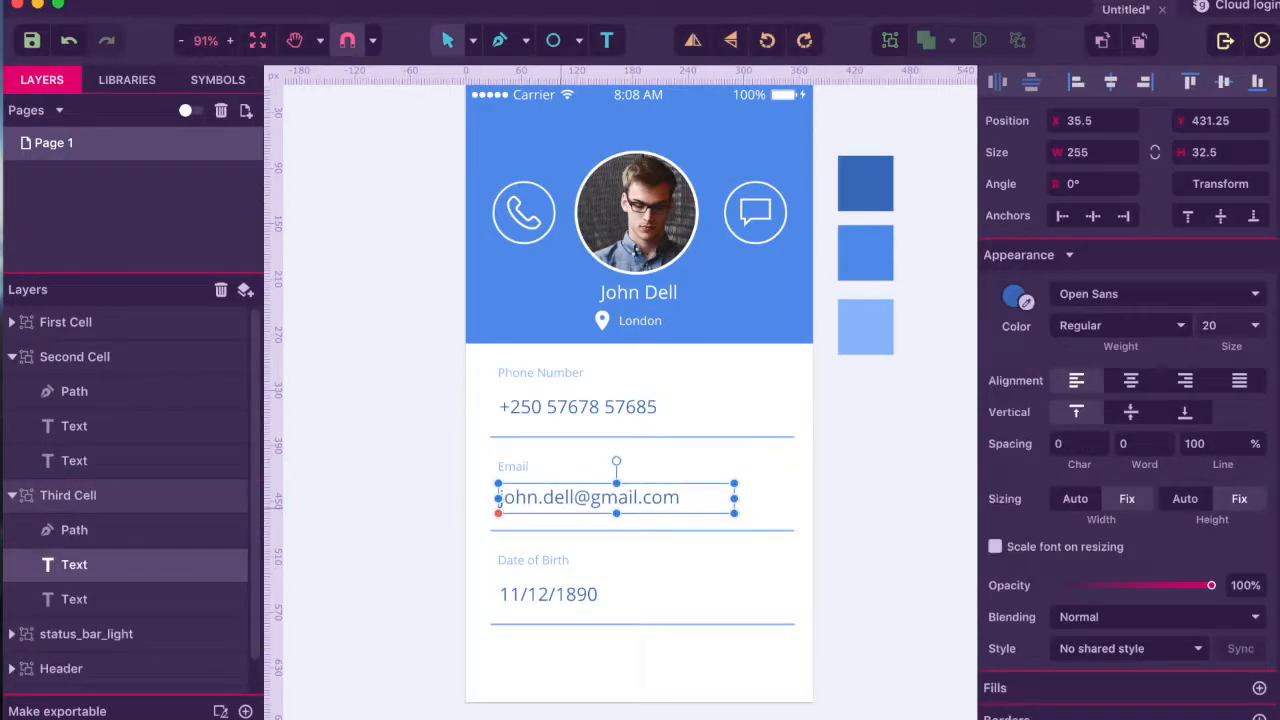
key("Up")
key("Up")
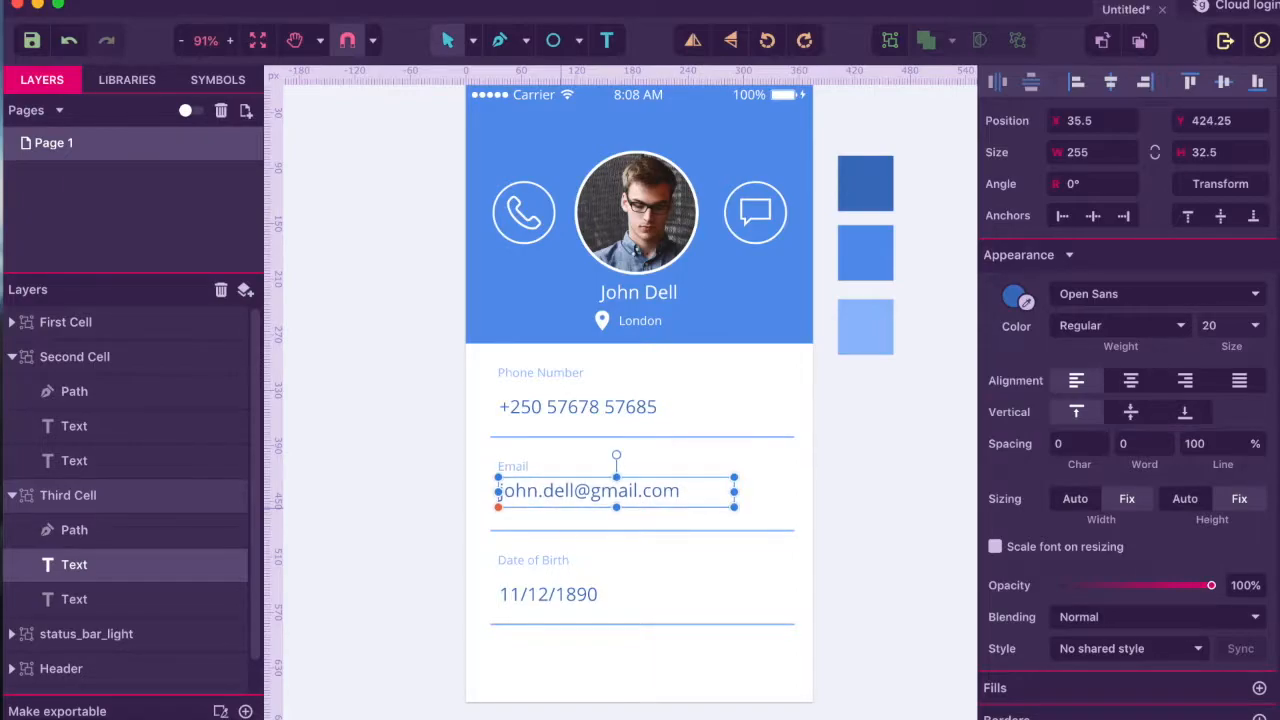
left_click(541, 595)
key("Up")
key("Up")
key("Up")
key("Up")
key("Up")
key("Up")
key("Up")
key("Up")
key("Up")
key("Up")
key("Up")
key("Up")
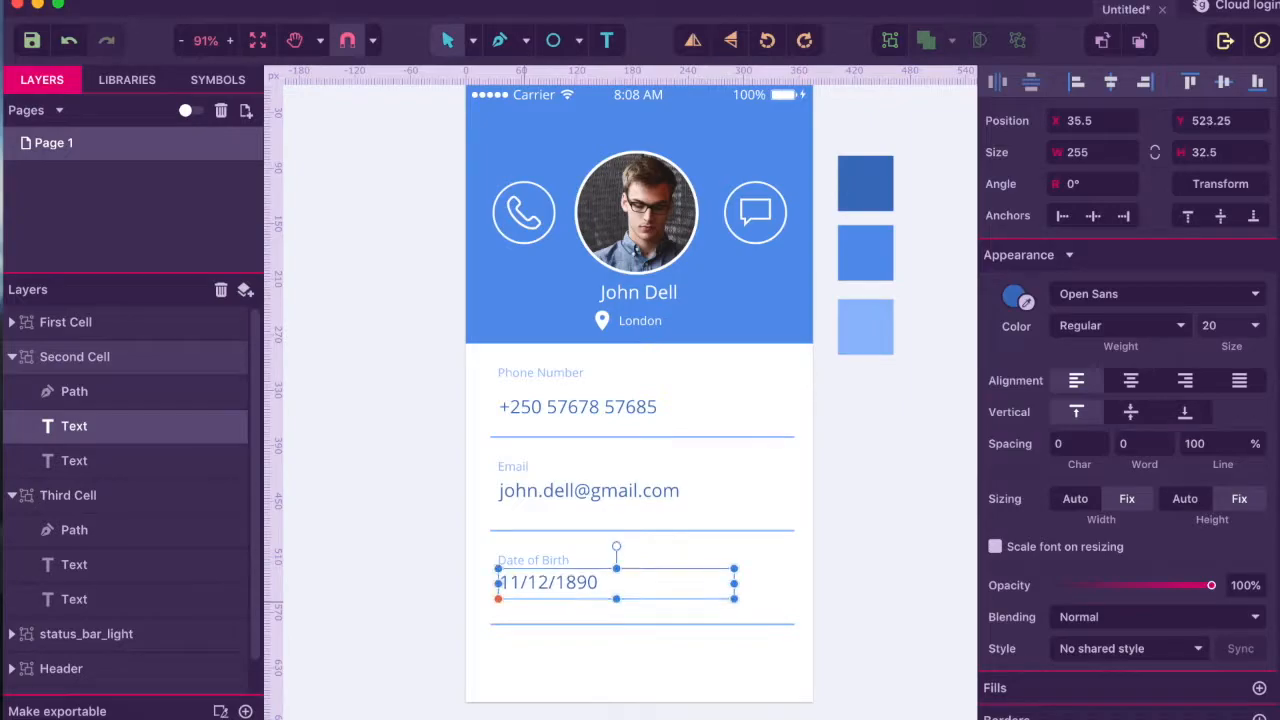
left_click(568, 402)
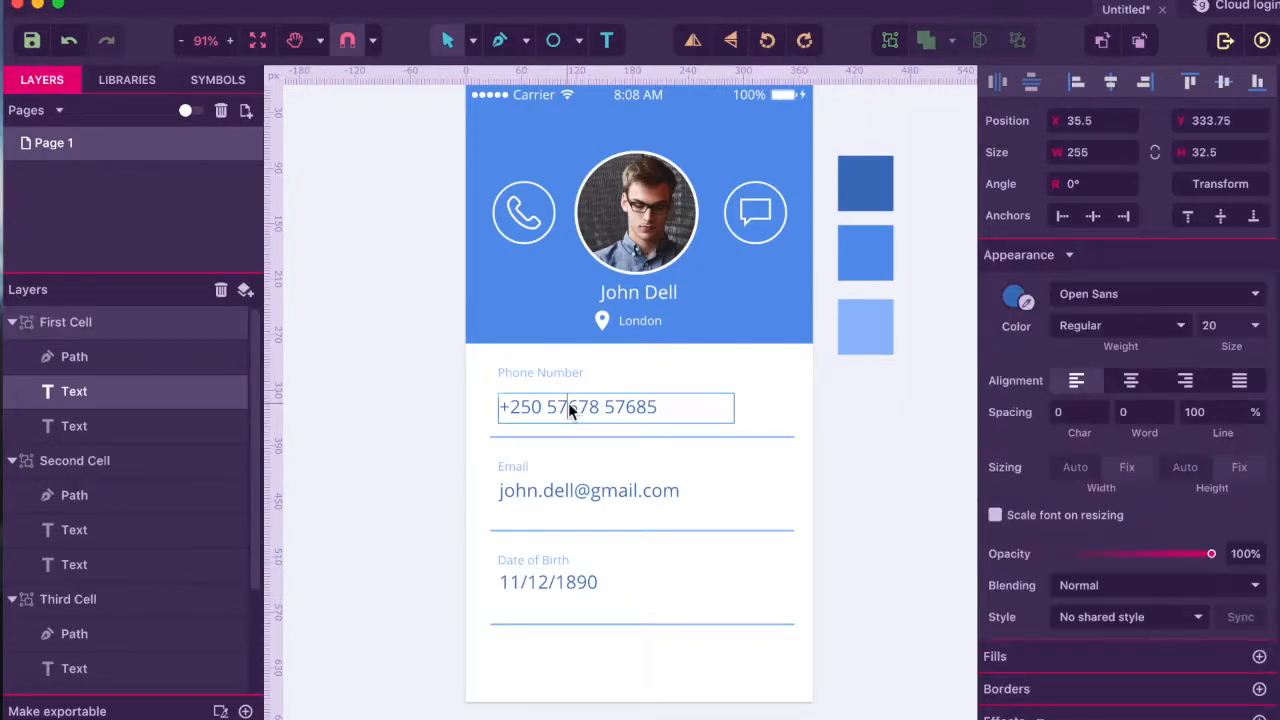
key("Up")
key("Up")
key("Up")
key("Up")
key("Up")
key("Up")
key("Up")
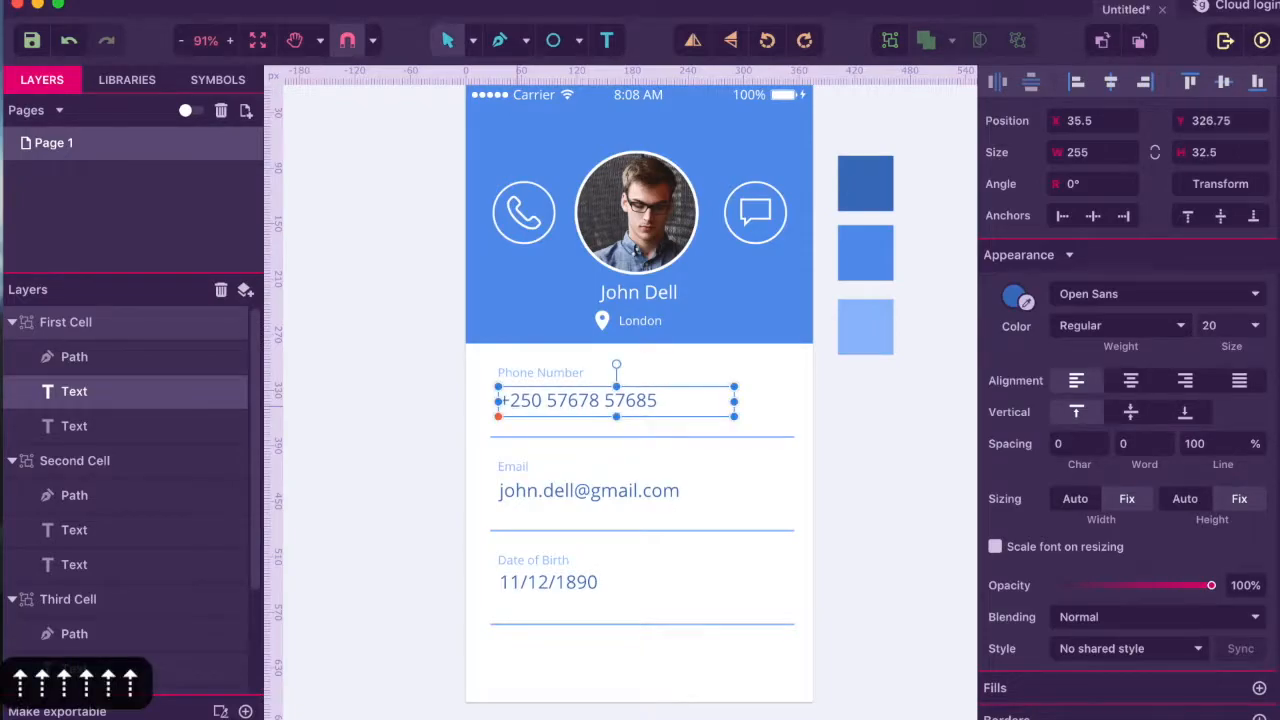
key("Up")
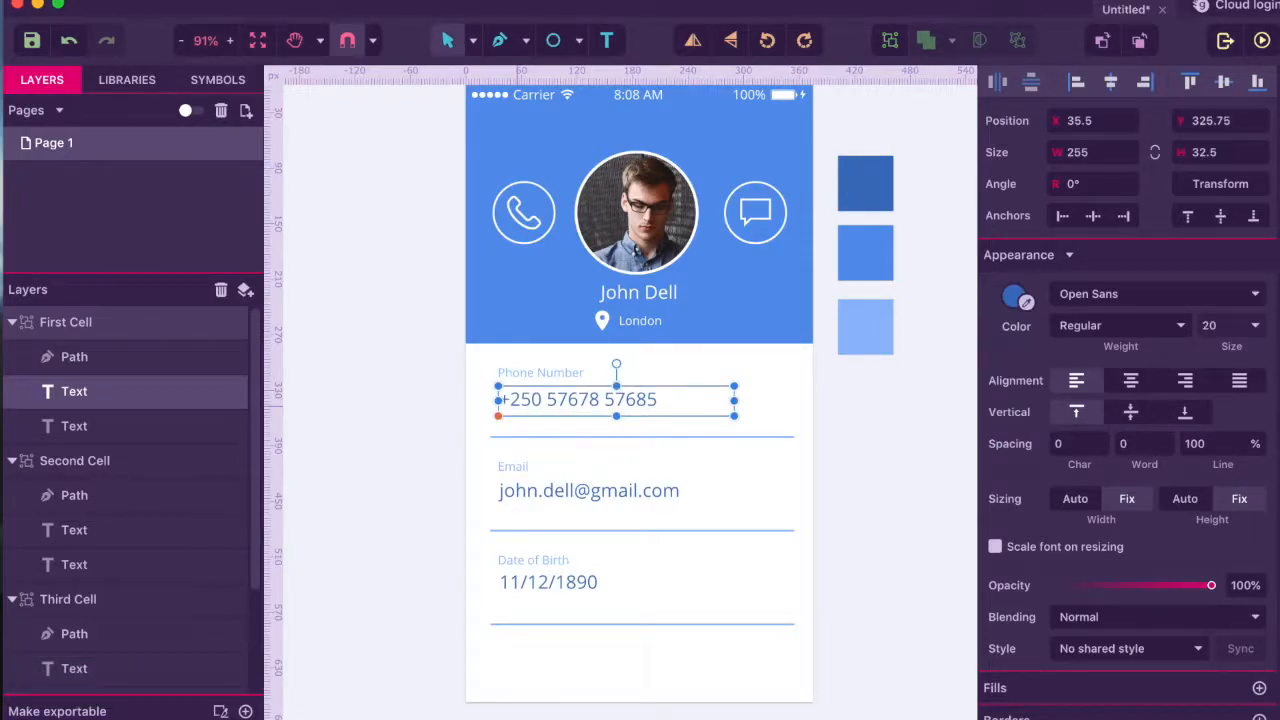
left_click(575, 535)
- Thin the divider lines under the email and birth date fields to 1 px
left_click(575, 535)
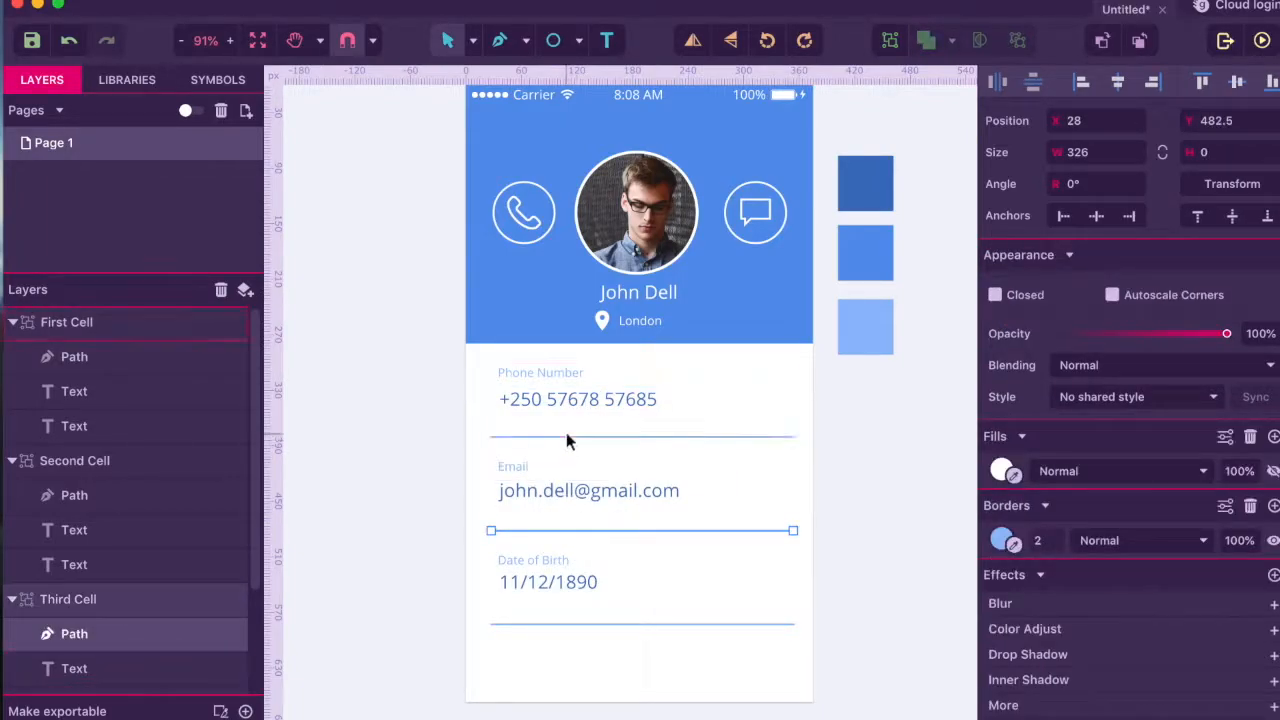
left_click(1043, 541)
type("1")
key("Return")
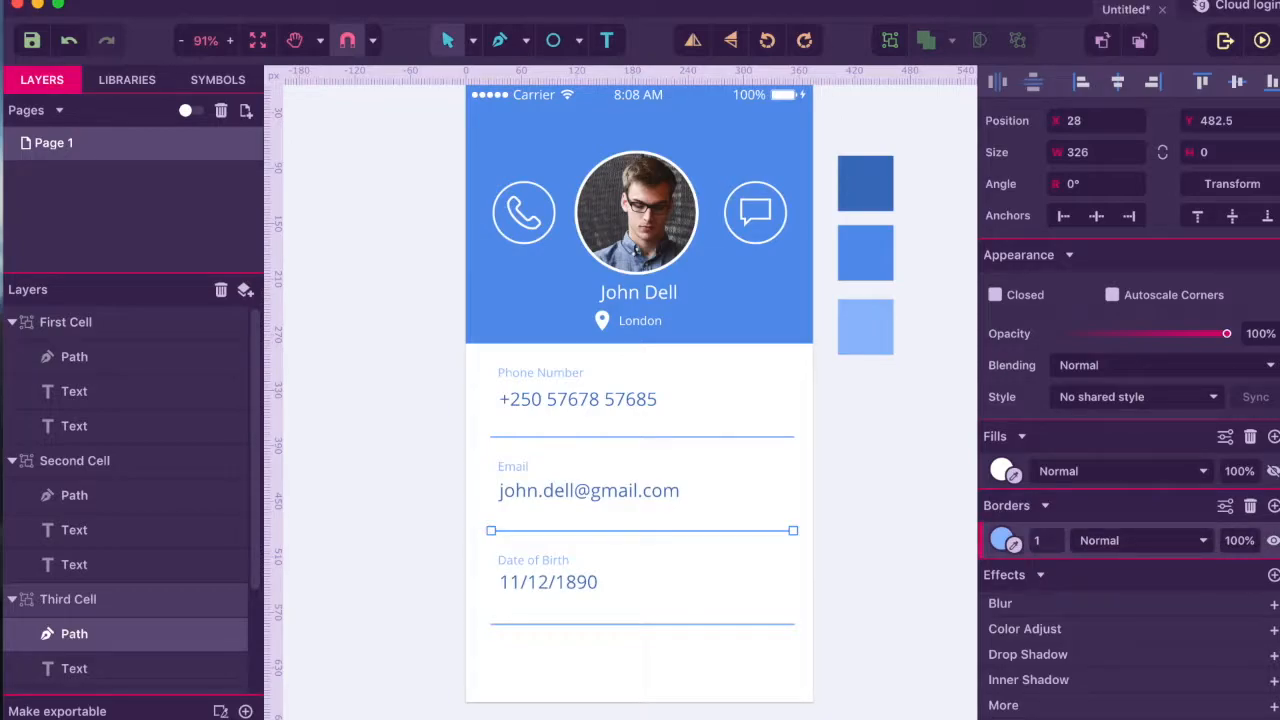
left_click(773, 625)
left_click(773, 625)
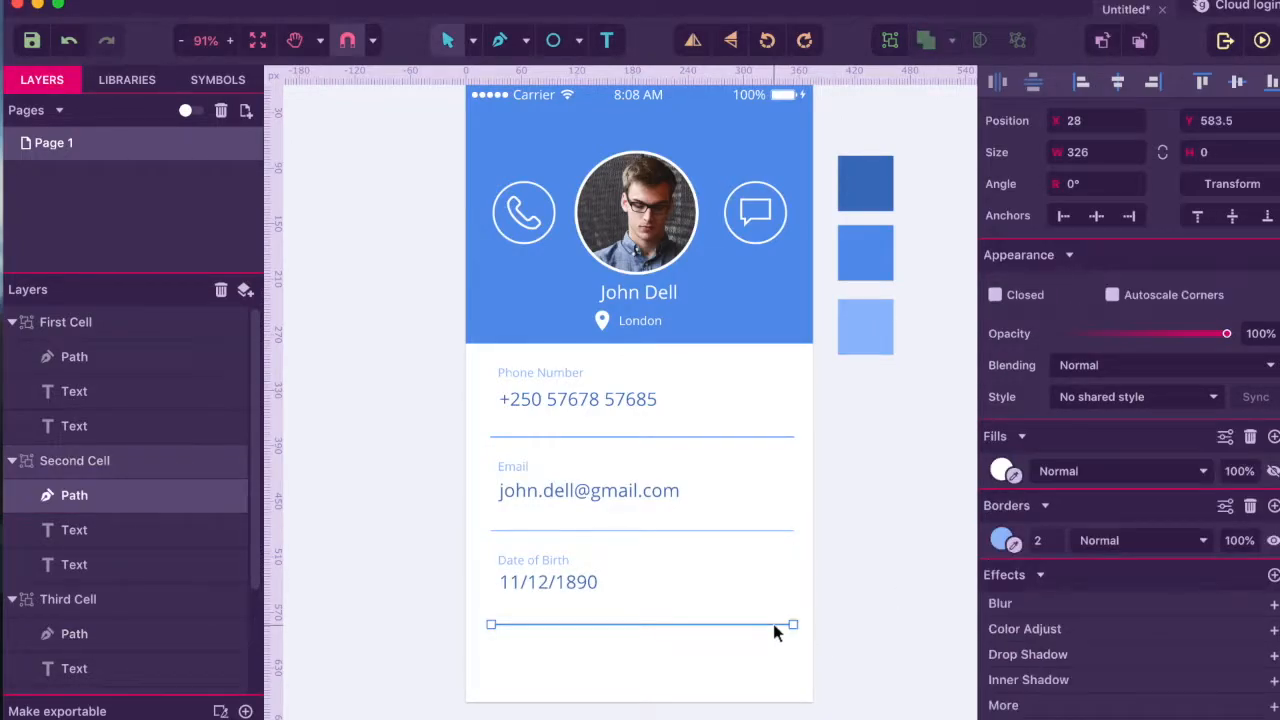
left_click(1072, 541)
type("1")
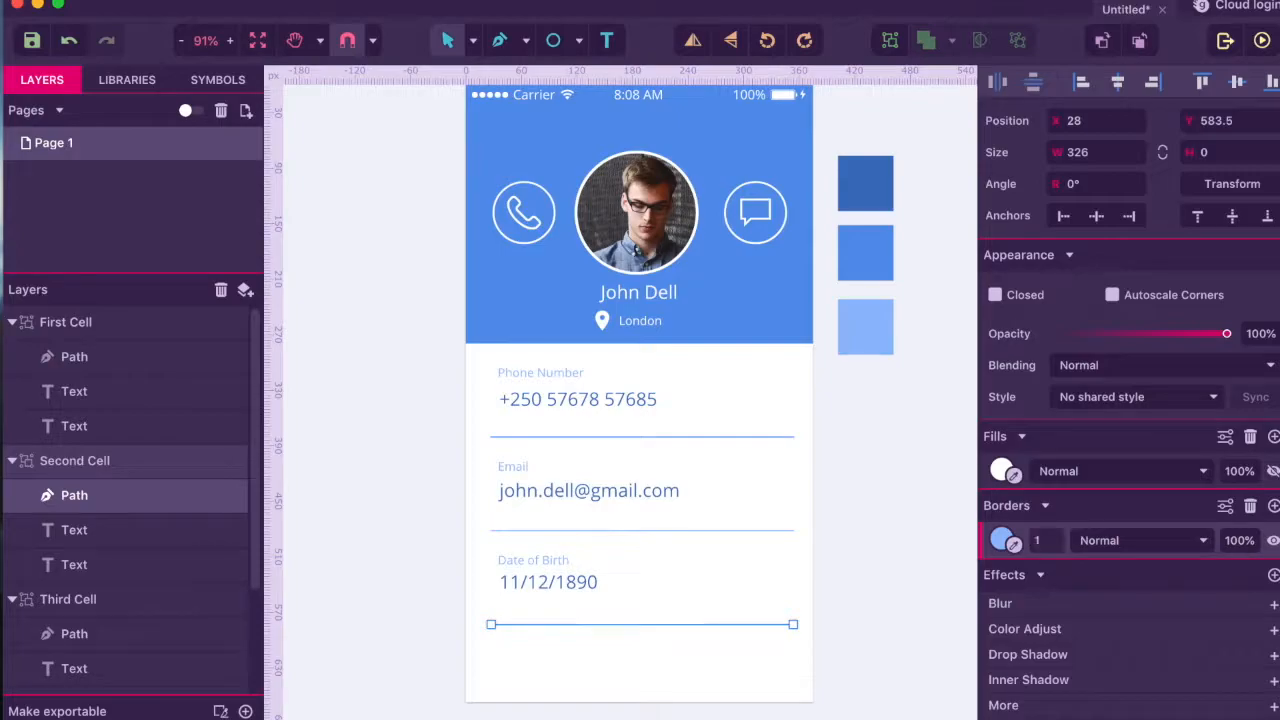
- Thin the divider under the phone number to 1 px as well
left_click(767, 438)
left_click(767, 438)
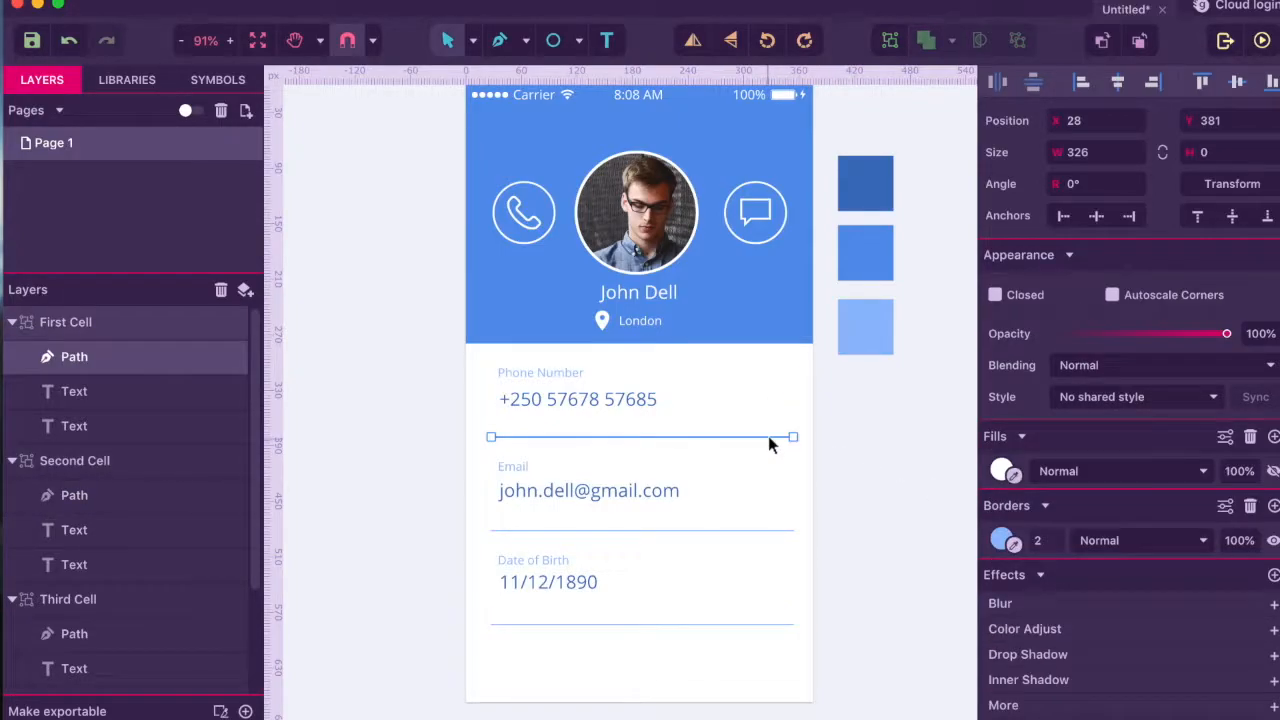
left_click(1038, 535)
type("1")
key("Return")
left_click(920, 558)
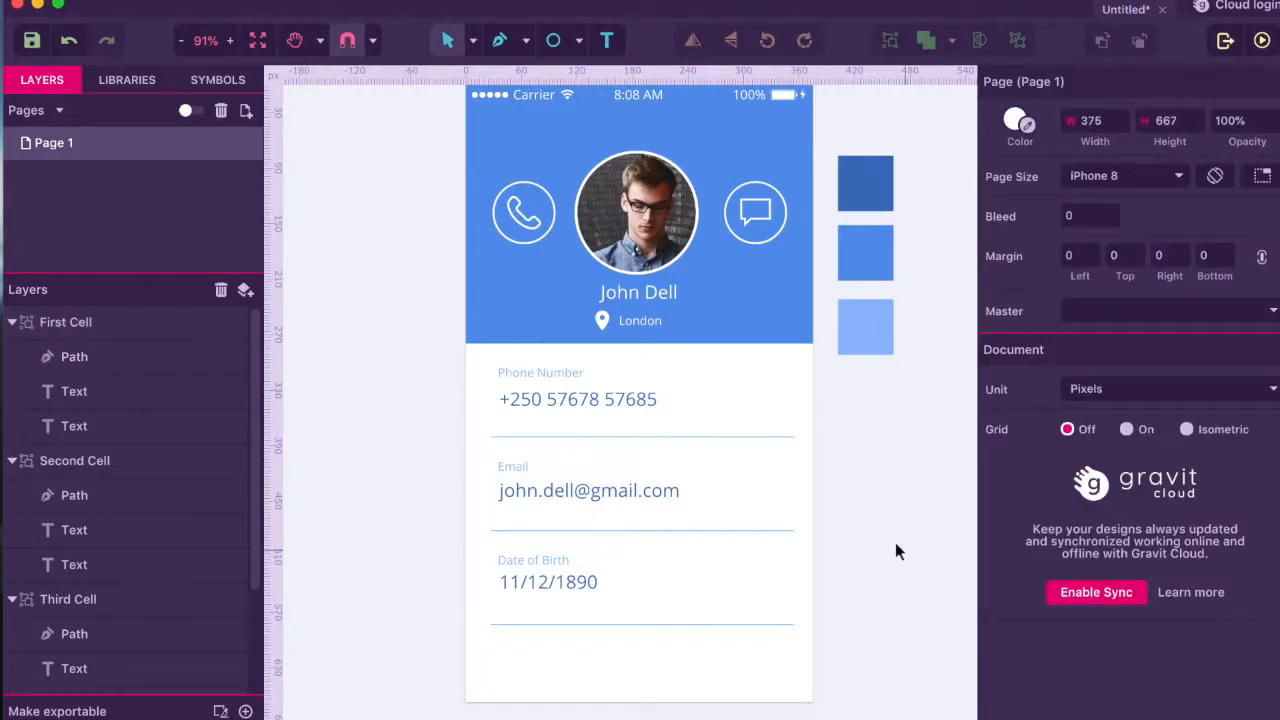
- Hide the Pallete layer so the colour swatches beside the mockup disappear
scroll(819, 503, "down", 2)
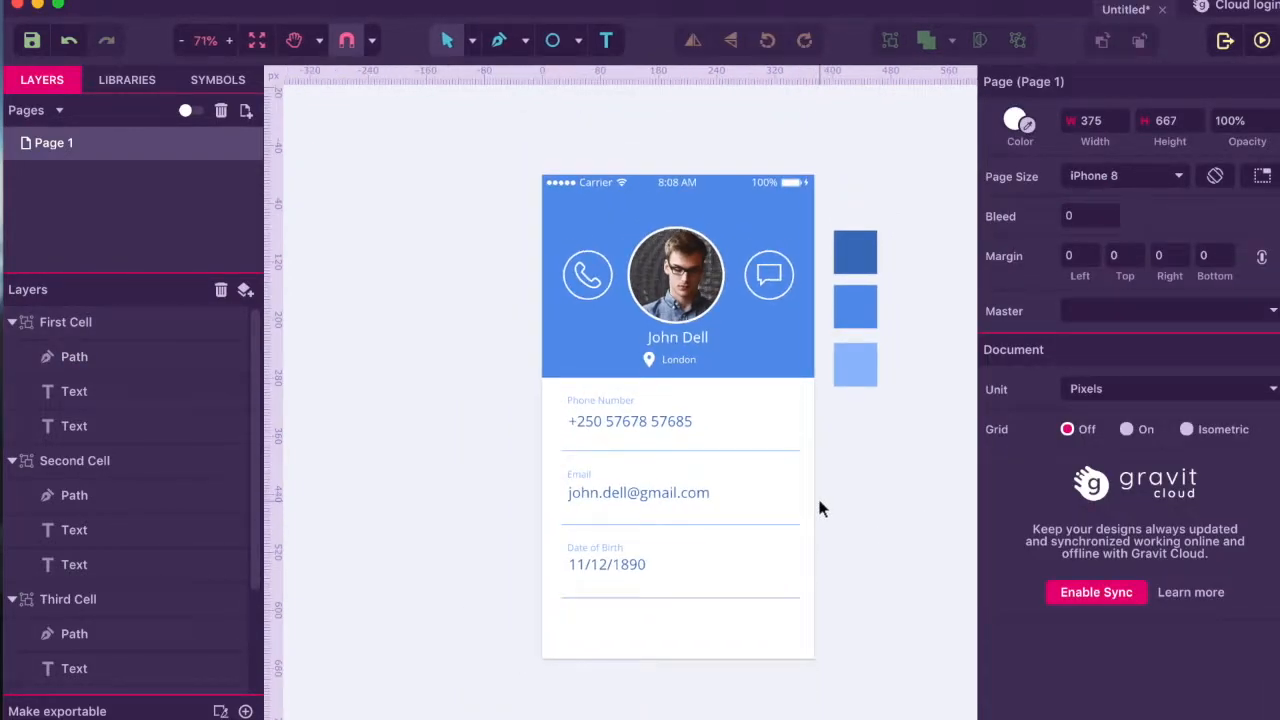
scroll(170, 497, "down", 3)
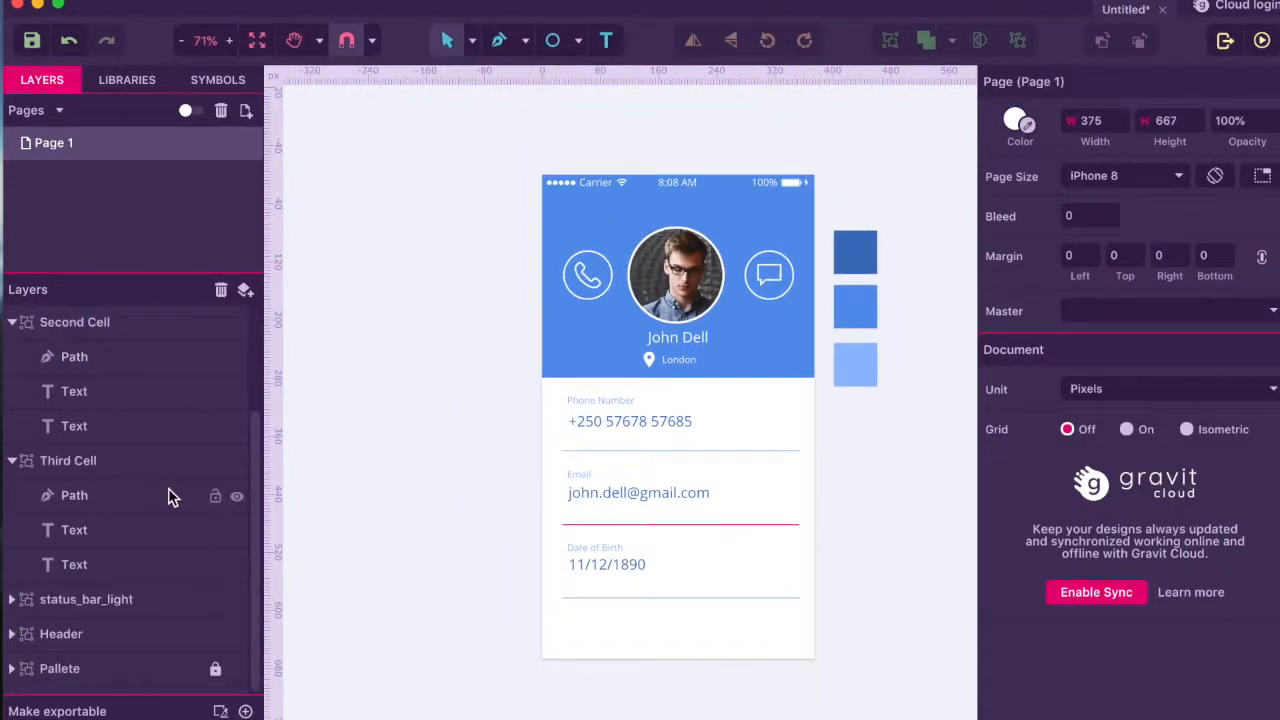
left_click(237, 669)
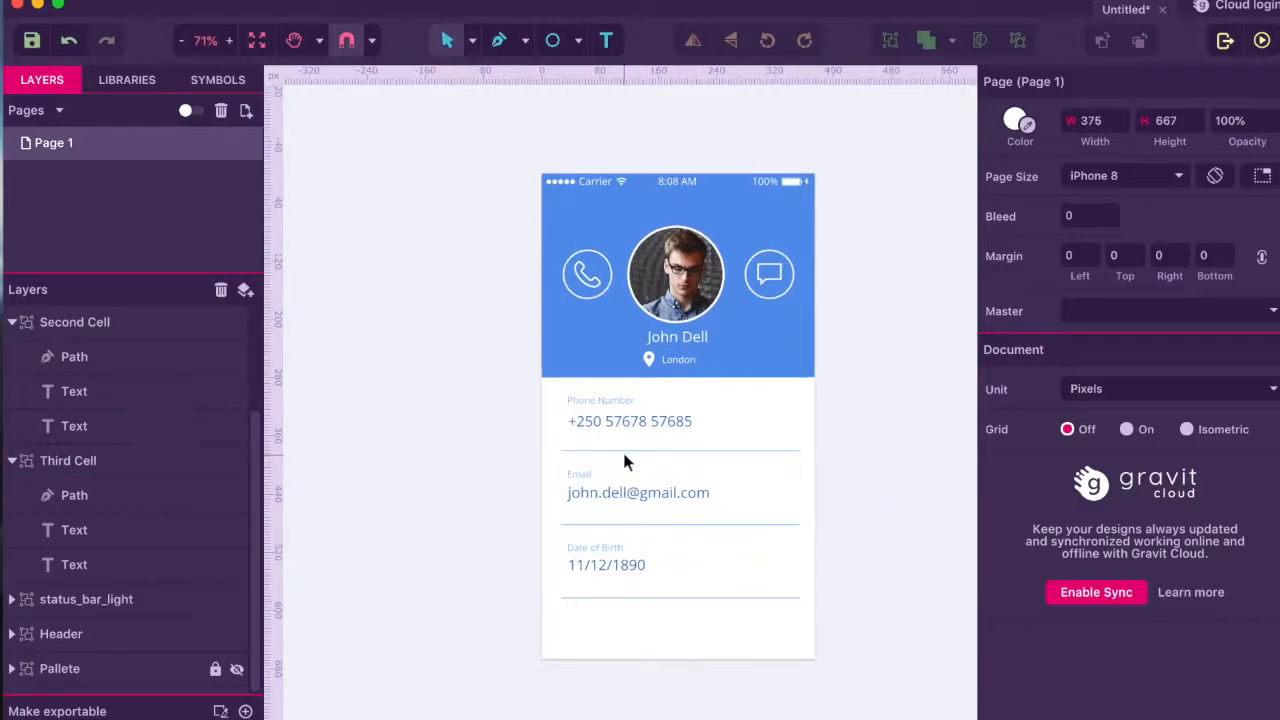
scroll(622, 450, "up", 3)
scroll(668, 380, "up", 1)
left_click(709, 304)
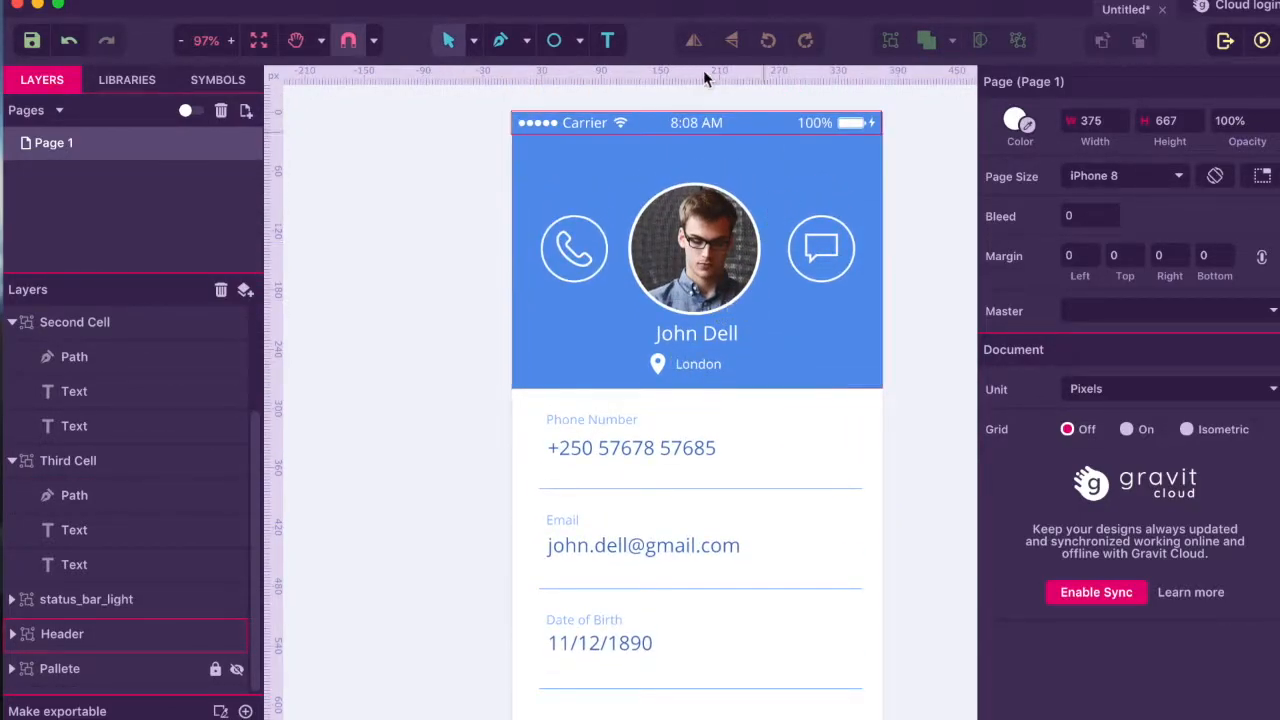
- Add a white, size-13 'Edit' label at the header's top right
left_click(607, 40)
left_click(813, 148)
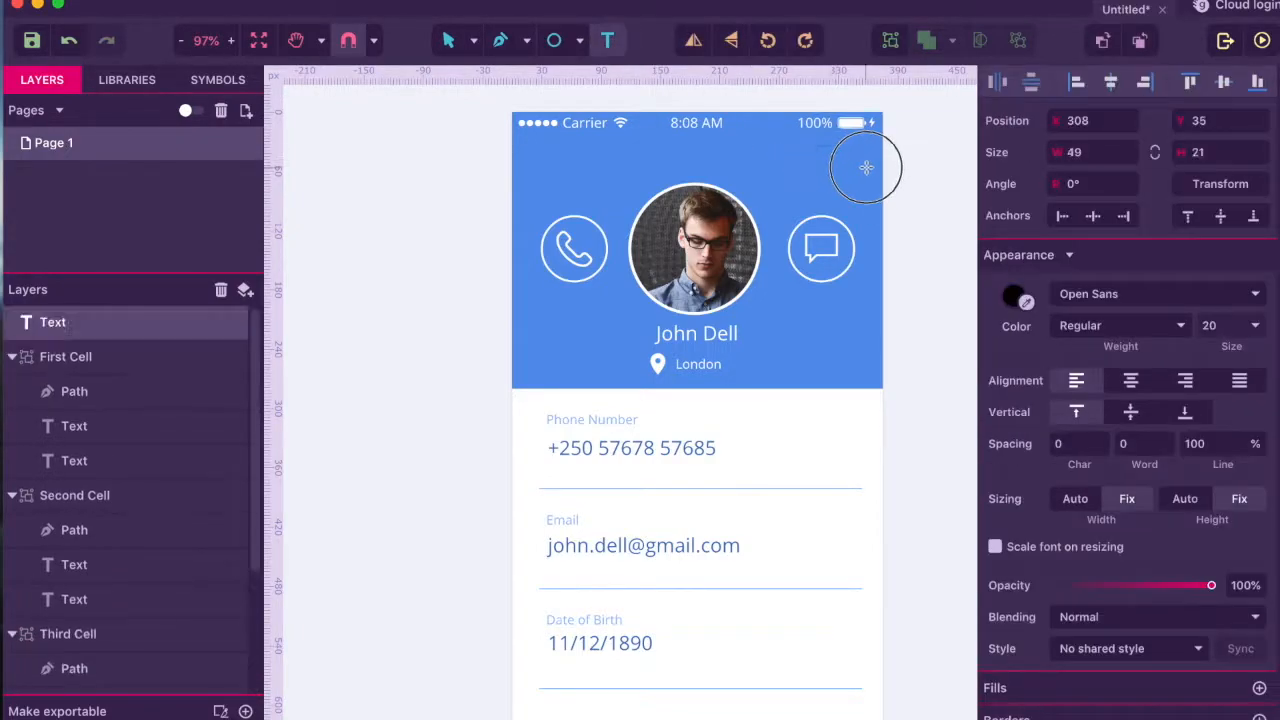
left_click(1212, 325)
type("13")
key("Return")
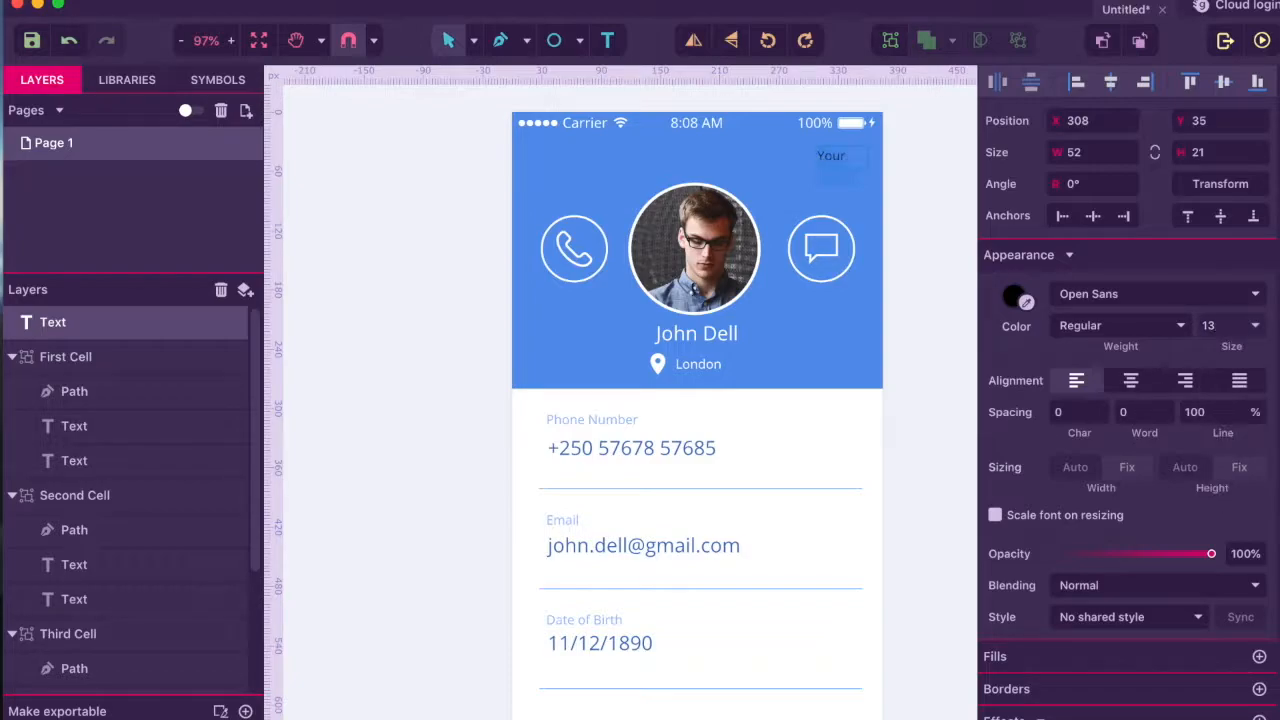
left_click(1025, 301)
left_click(829, 444)
type("Edit")
key("Escape")
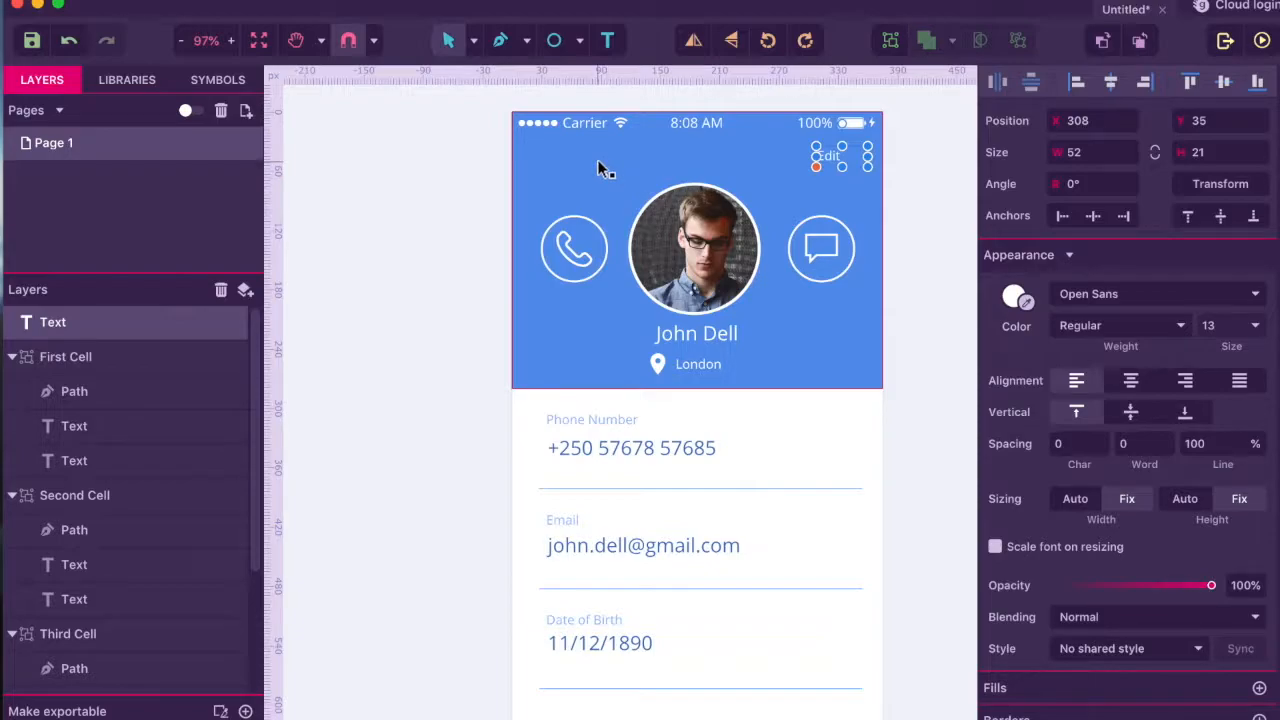
- Copy the Edit label to the header's top left and change it to 'Profile'
key("super+c")
key("super+v")
left_click(828, 160)
left_click_drag(828, 160, 568, 160)
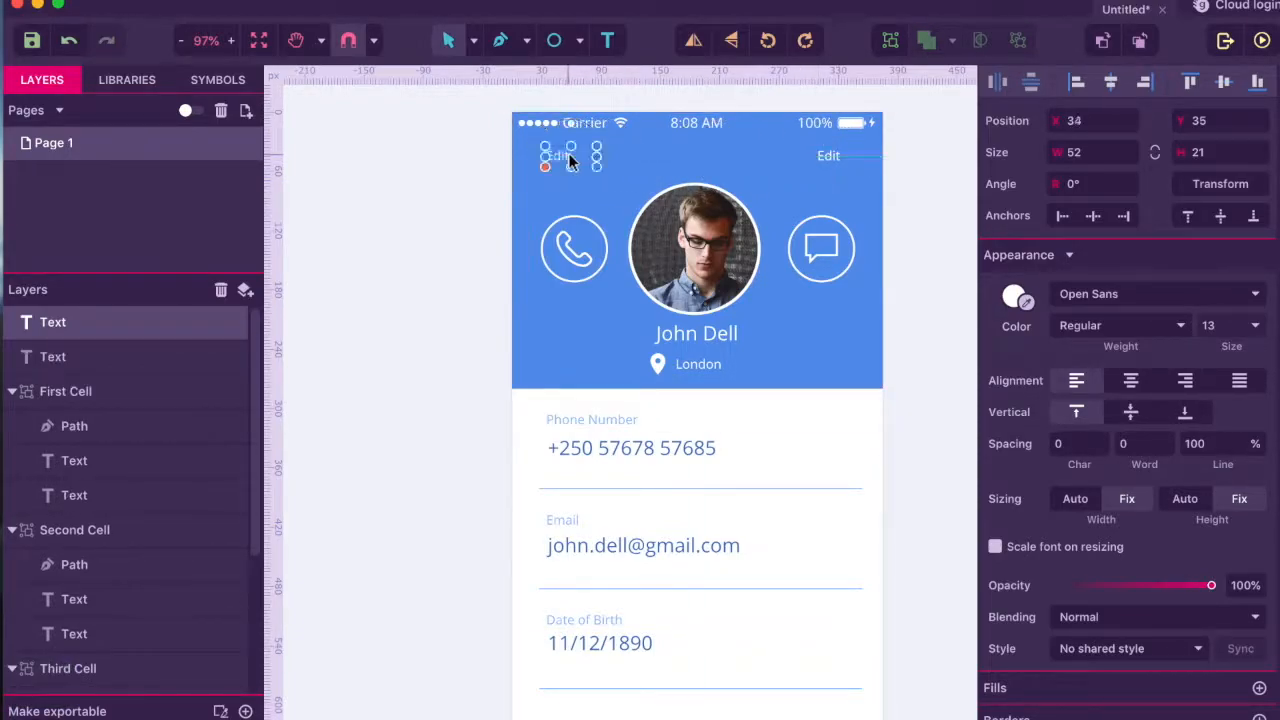
double_click(565, 156)
type("Pr")
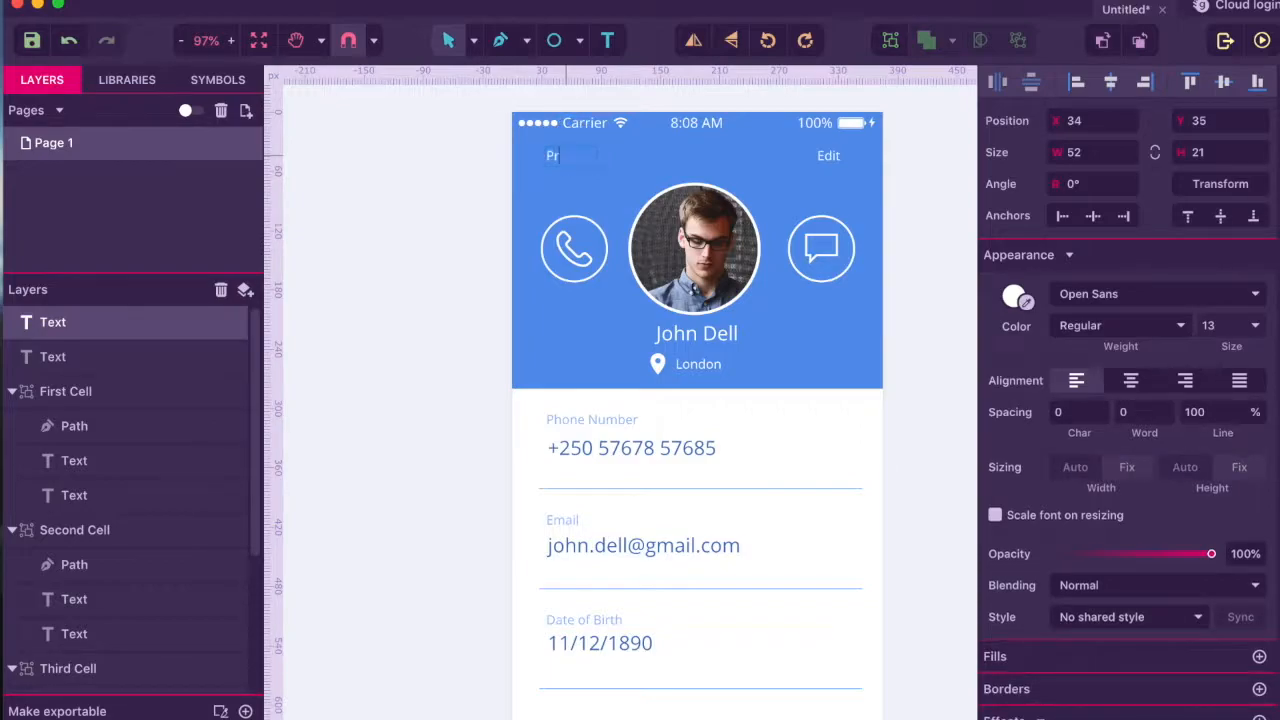
type("ofile")
key("Escape")
- Search the icon libraries for 'back'
left_click(140, 84)
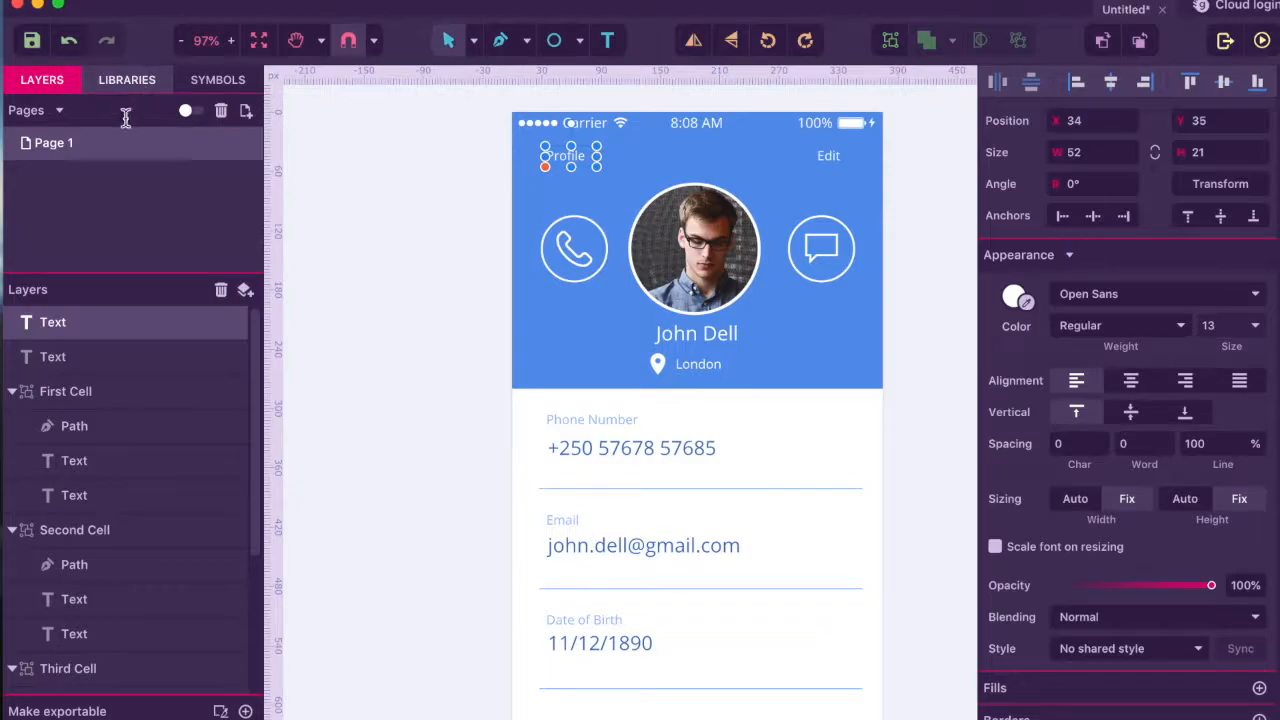
double_click(108, 118)
type("back")
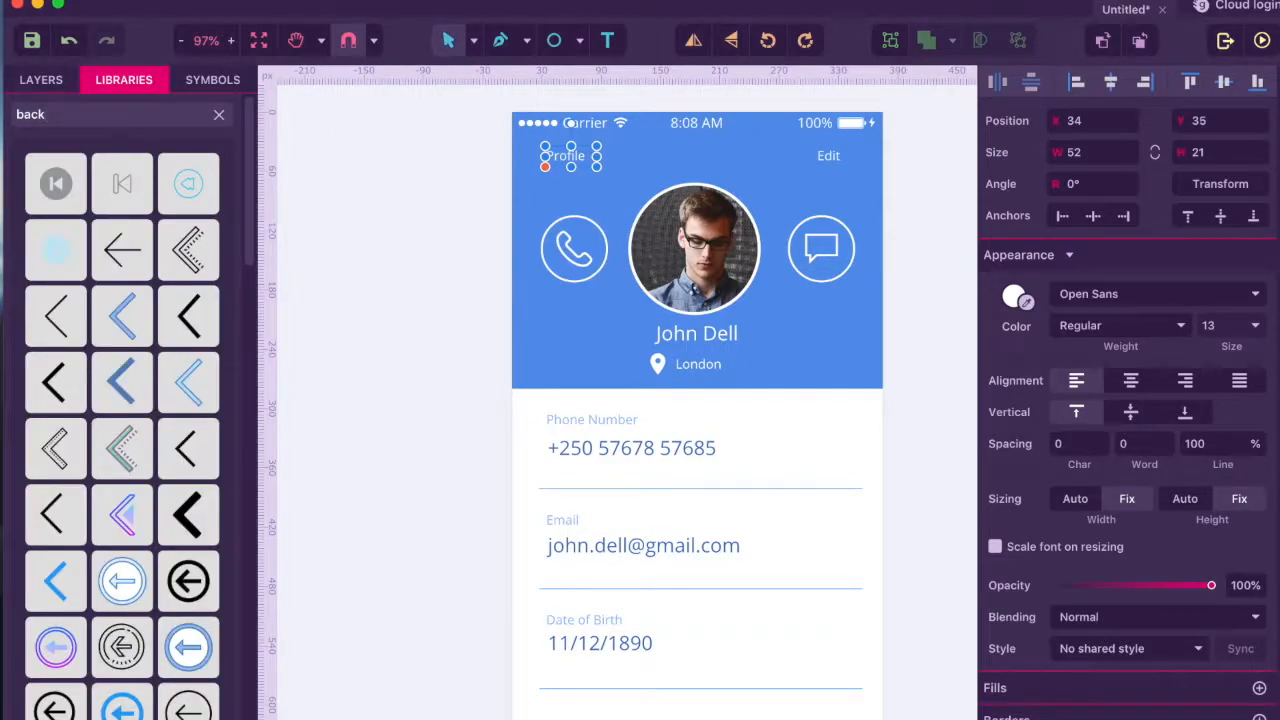
- Place a back-arrow icon just left of Profile and shrink it, undoing an accidental header shift
left_click(53, 330)
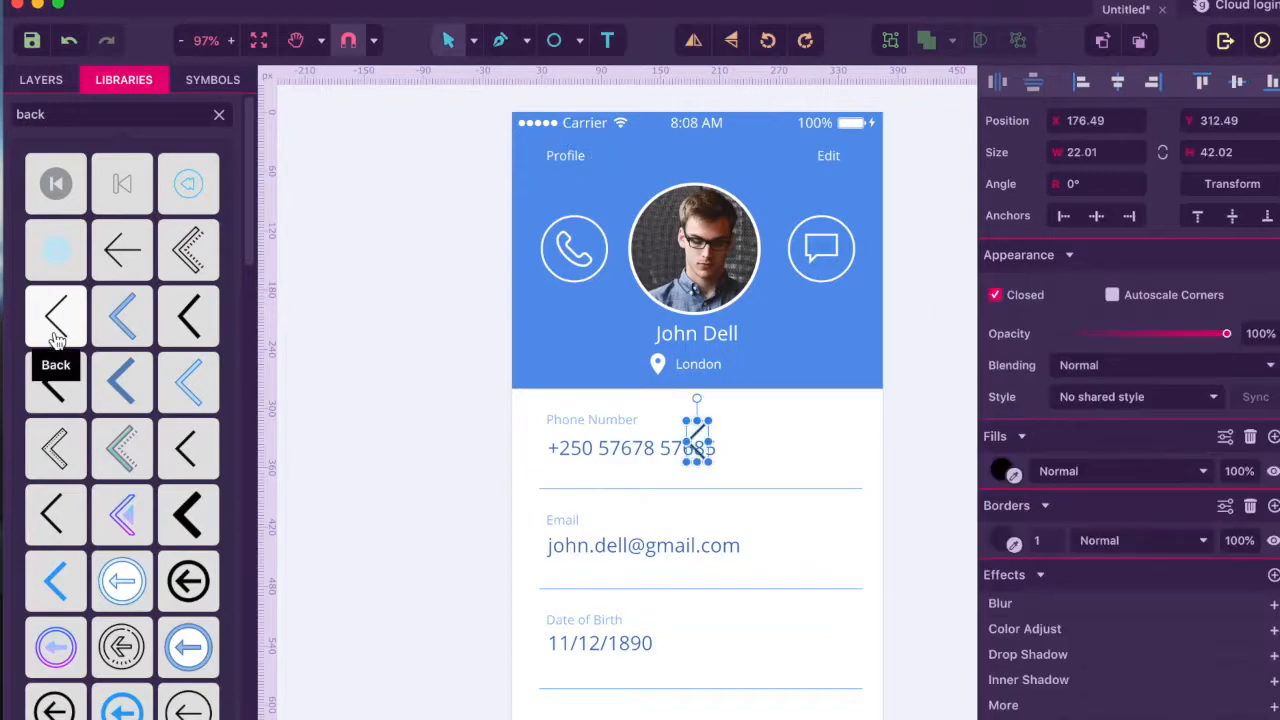
left_click_drag(698, 445, 537, 165)
mouse_move(531, 159)
left_mouse_down()
mouse_move(536, 178)
mouse_move(533, 168)
left_mouse_up()
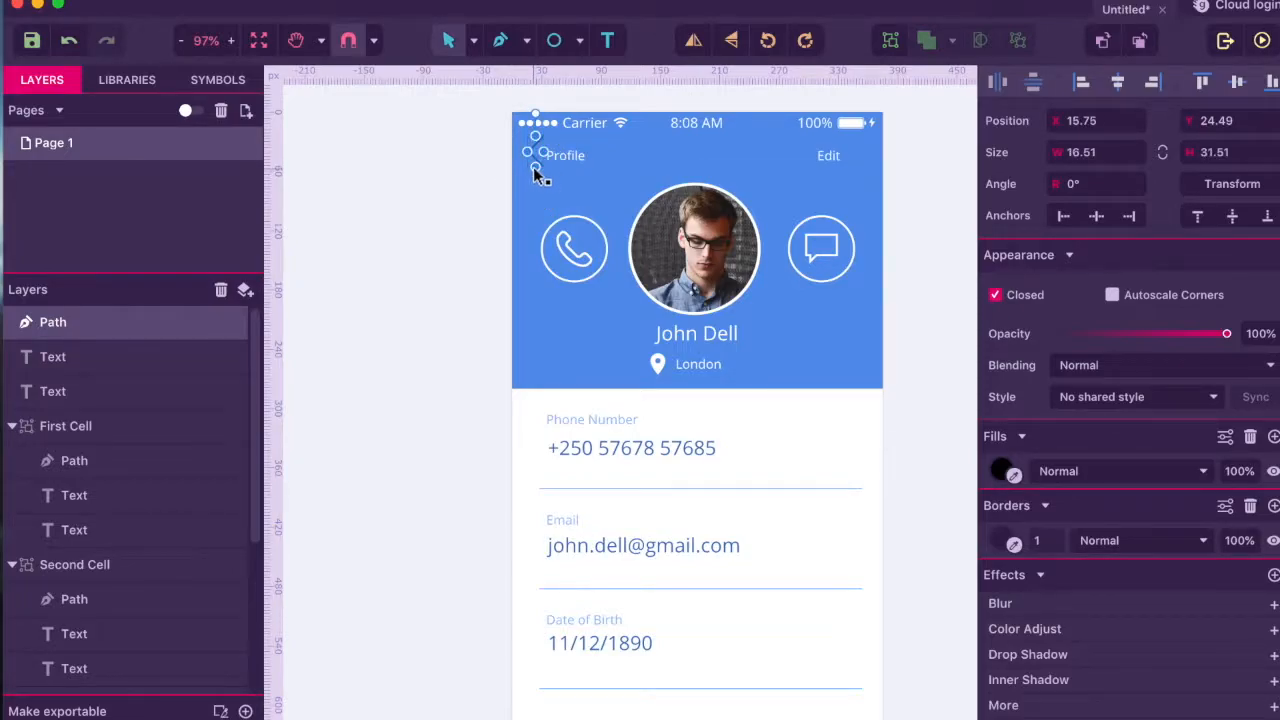
left_click(533, 166)
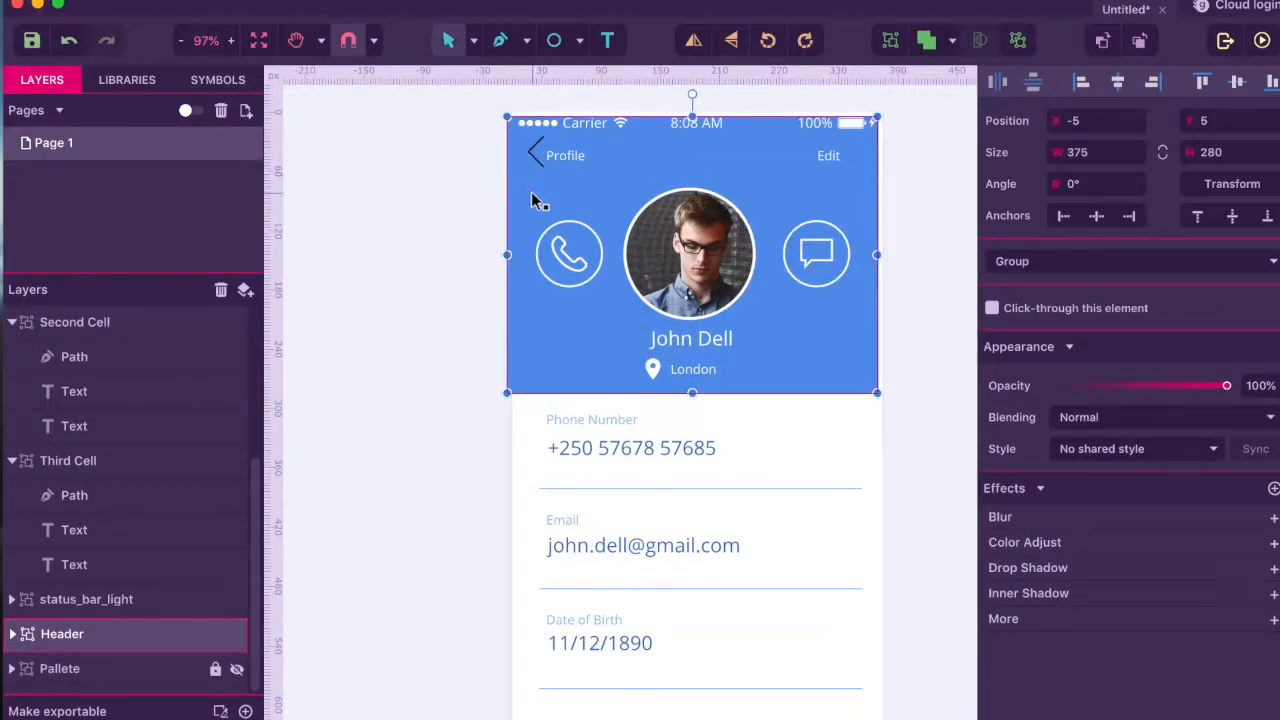
key("super+z")
left_click(535, 157)
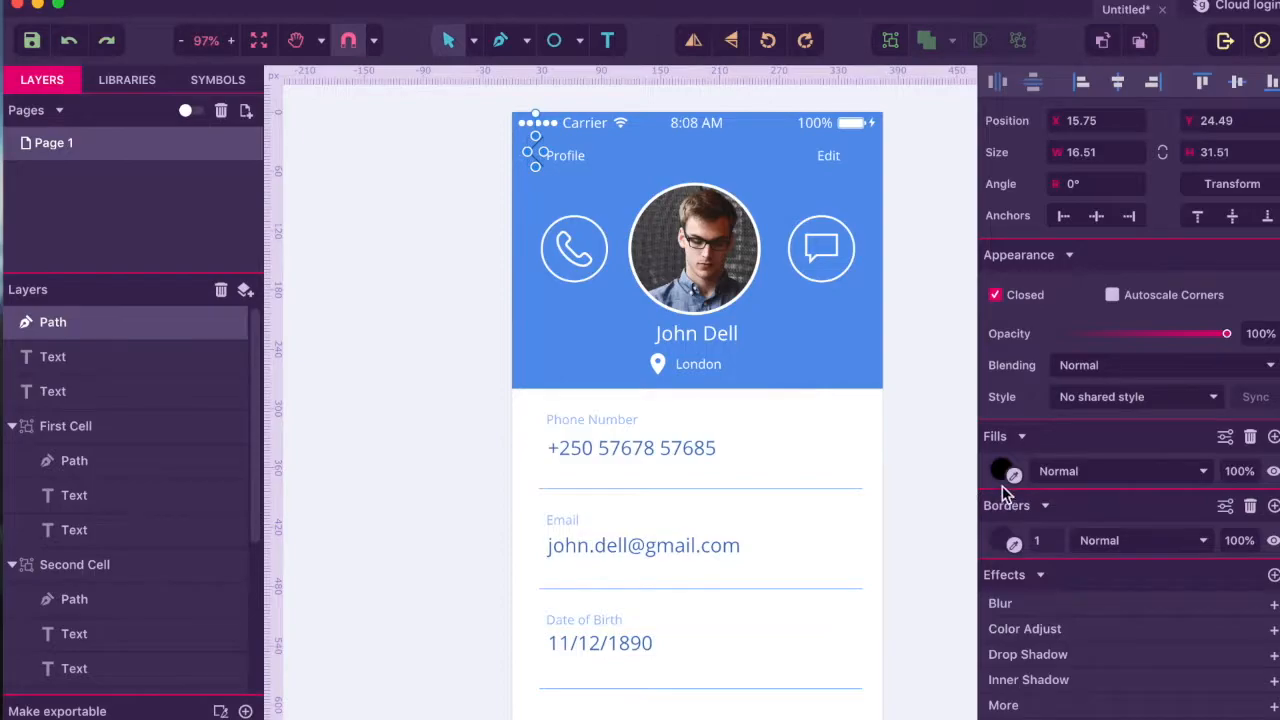
left_click(449, 448)
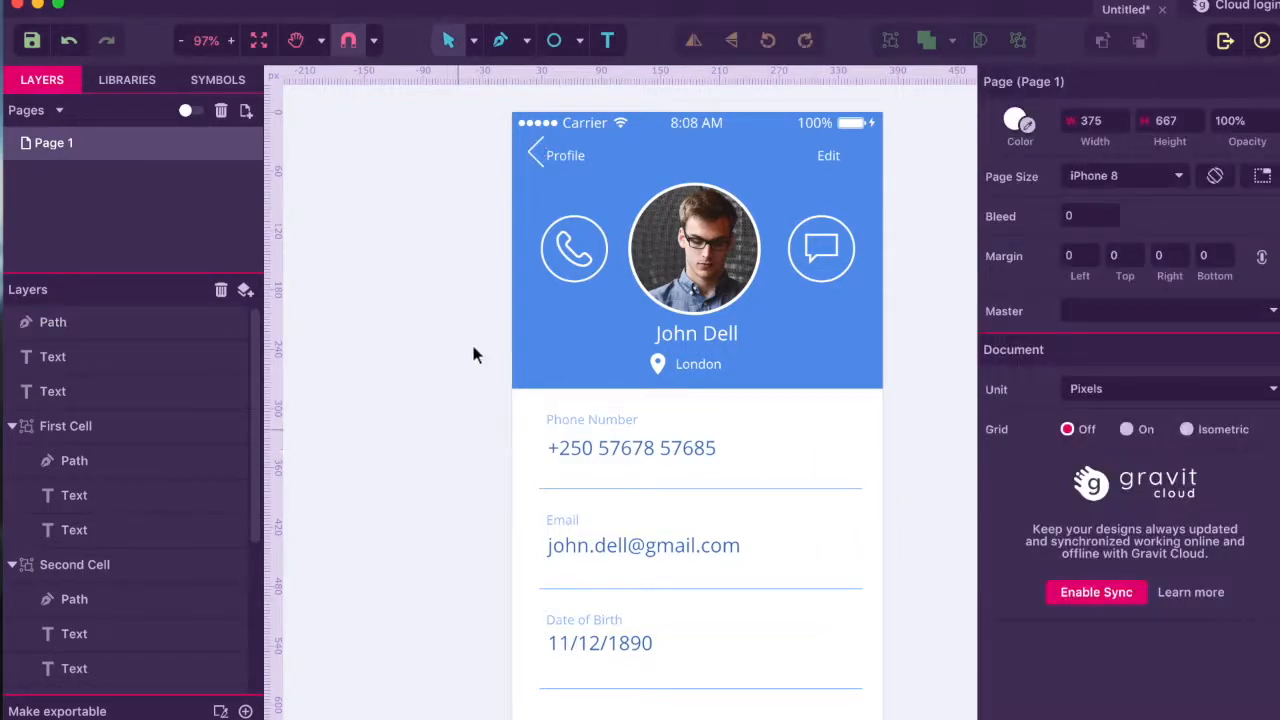
- Set the Profile label to font size 15 and shift it slightly right beside the back arrow
left_click(559, 155)
left_click_drag(559, 153, 569, 148)
left_click(450, 264)
left_click(558, 156)
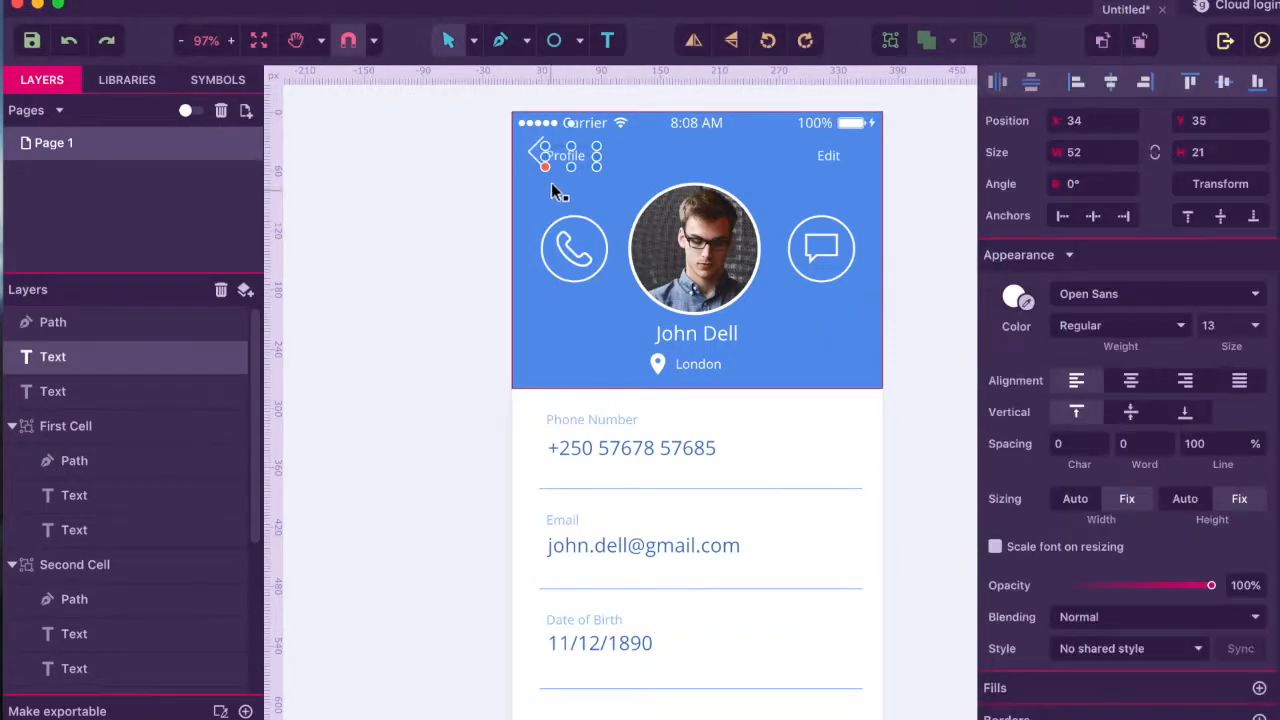
left_click(1216, 326)
type("15")
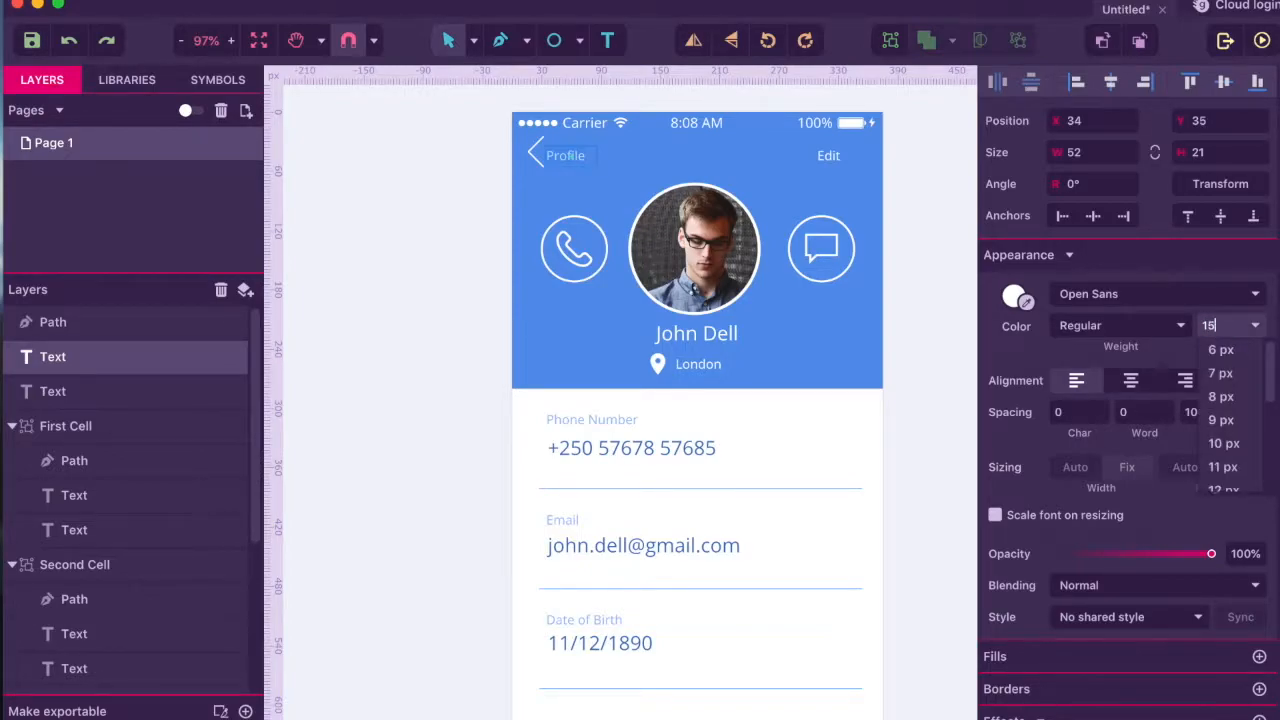
key("Return")
left_click(364, 397)
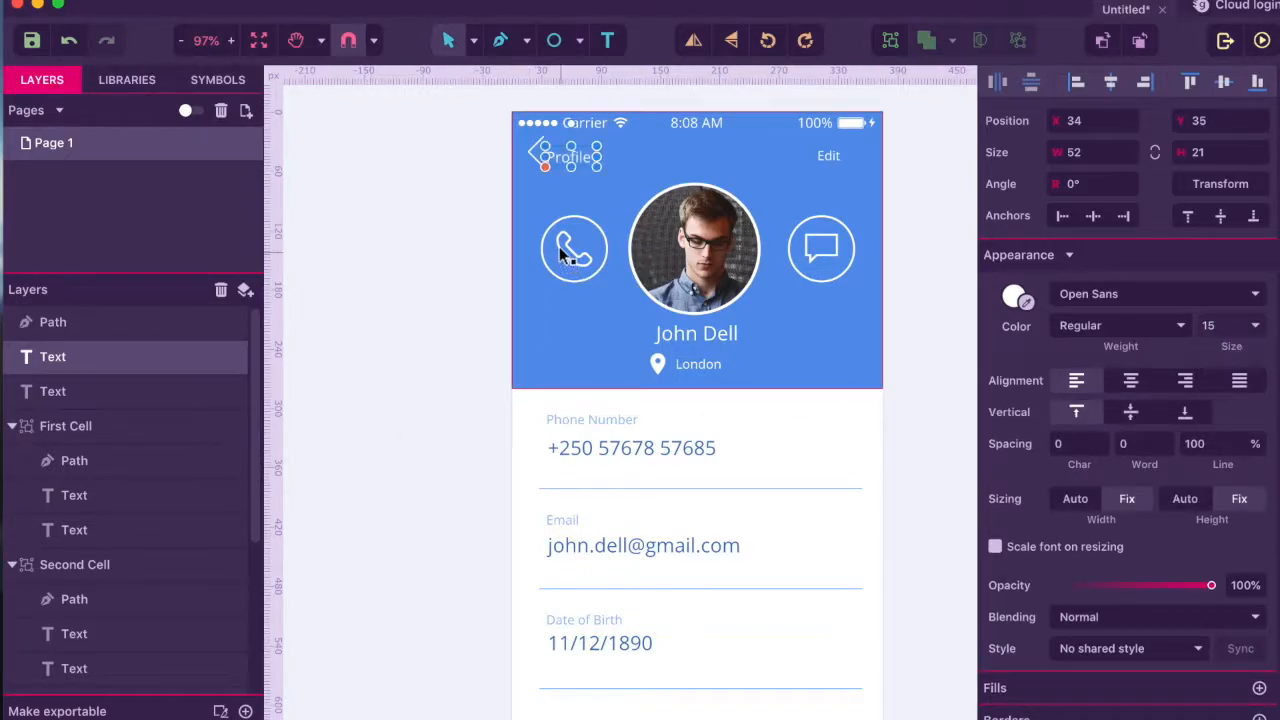
left_click_drag(573, 160, 580, 166)
- Set the Edit label's font size to 15 to match Profile
left_click(826, 158)
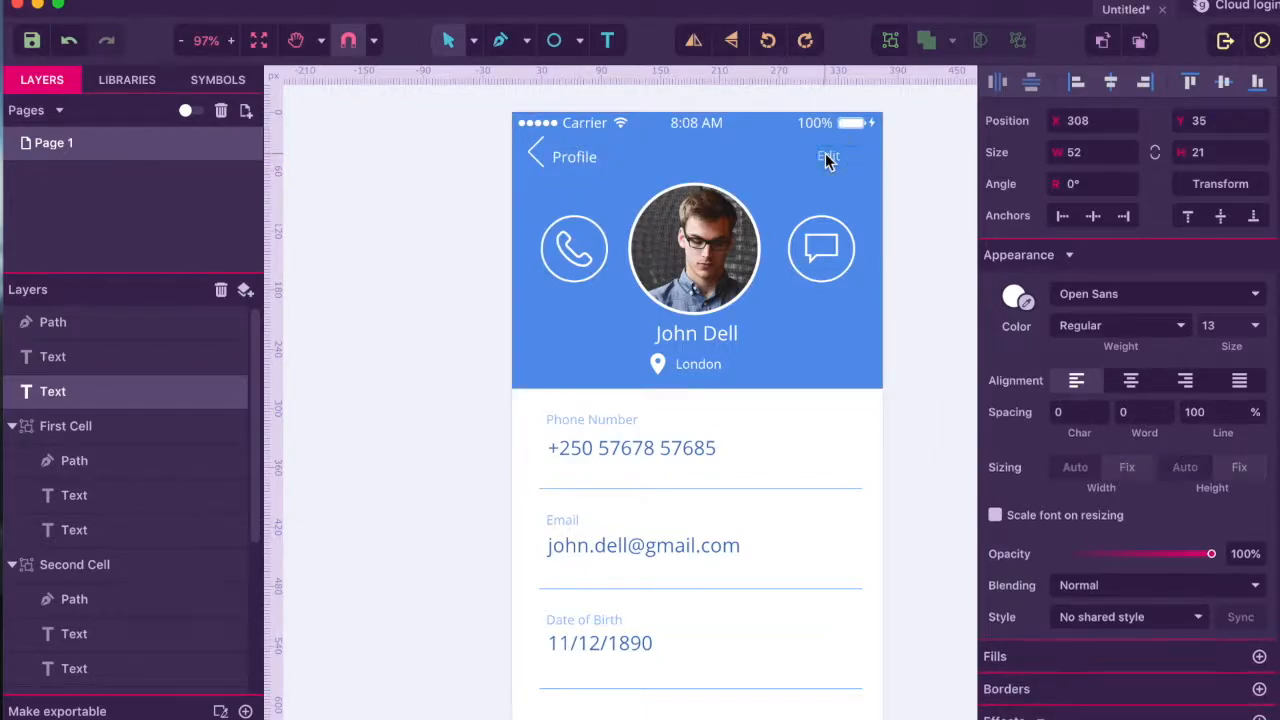
left_click(1209, 324)
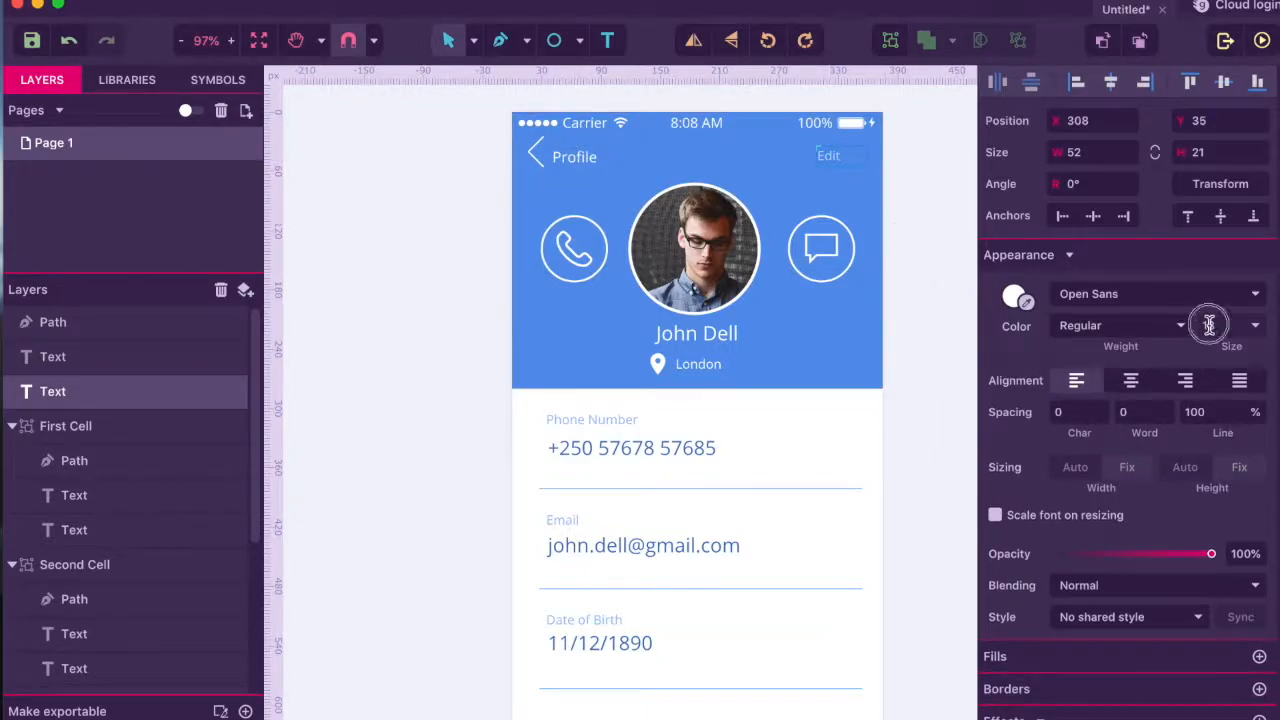
type("15")
key("Return")
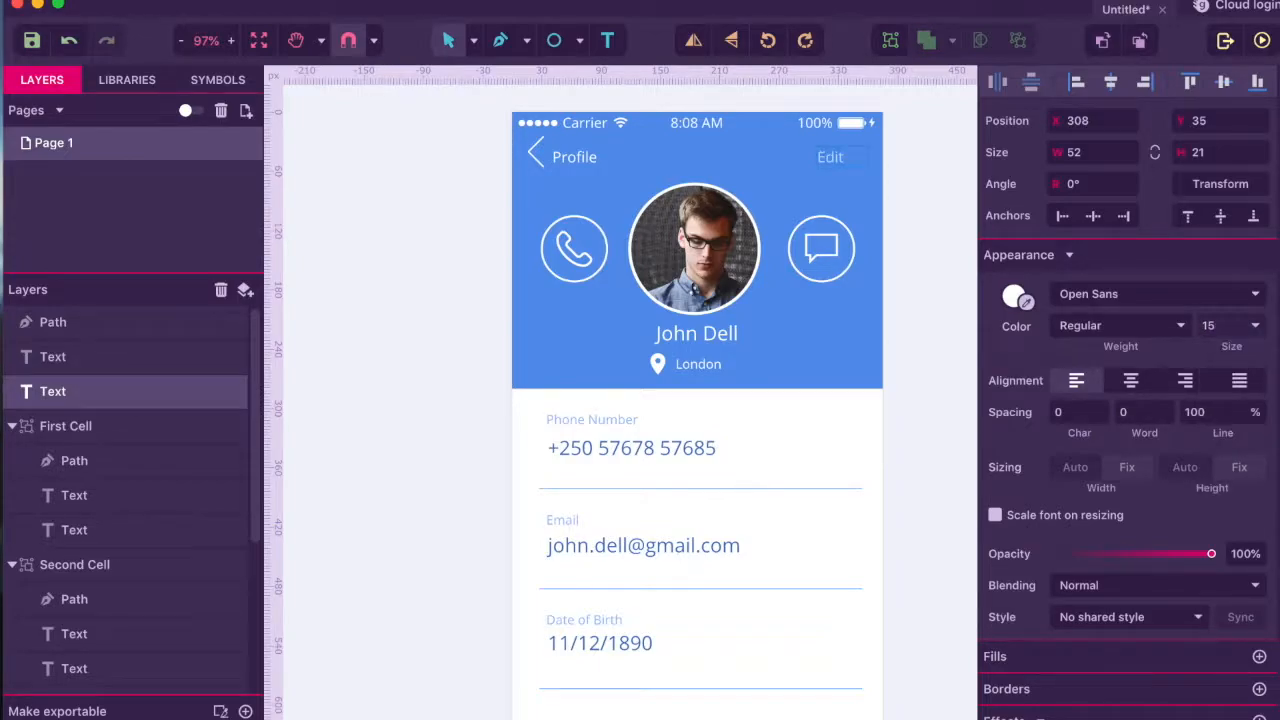
left_click(560, 157)
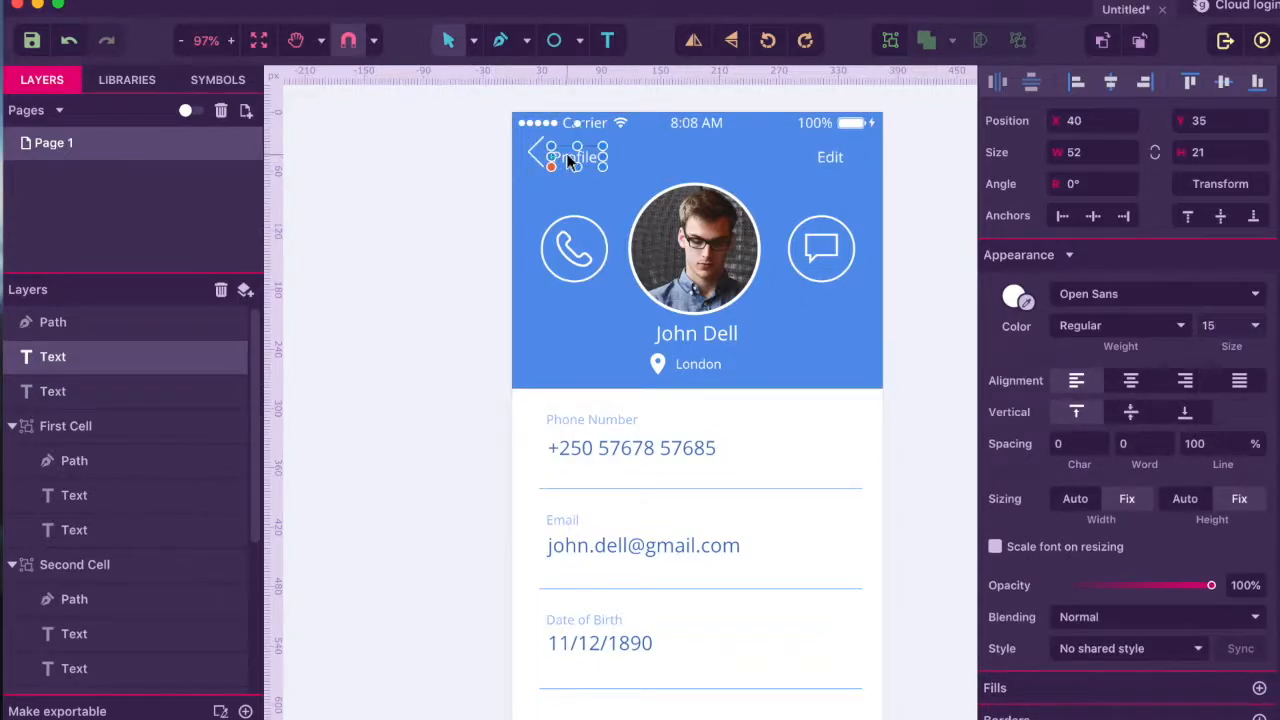
left_click(407, 192)
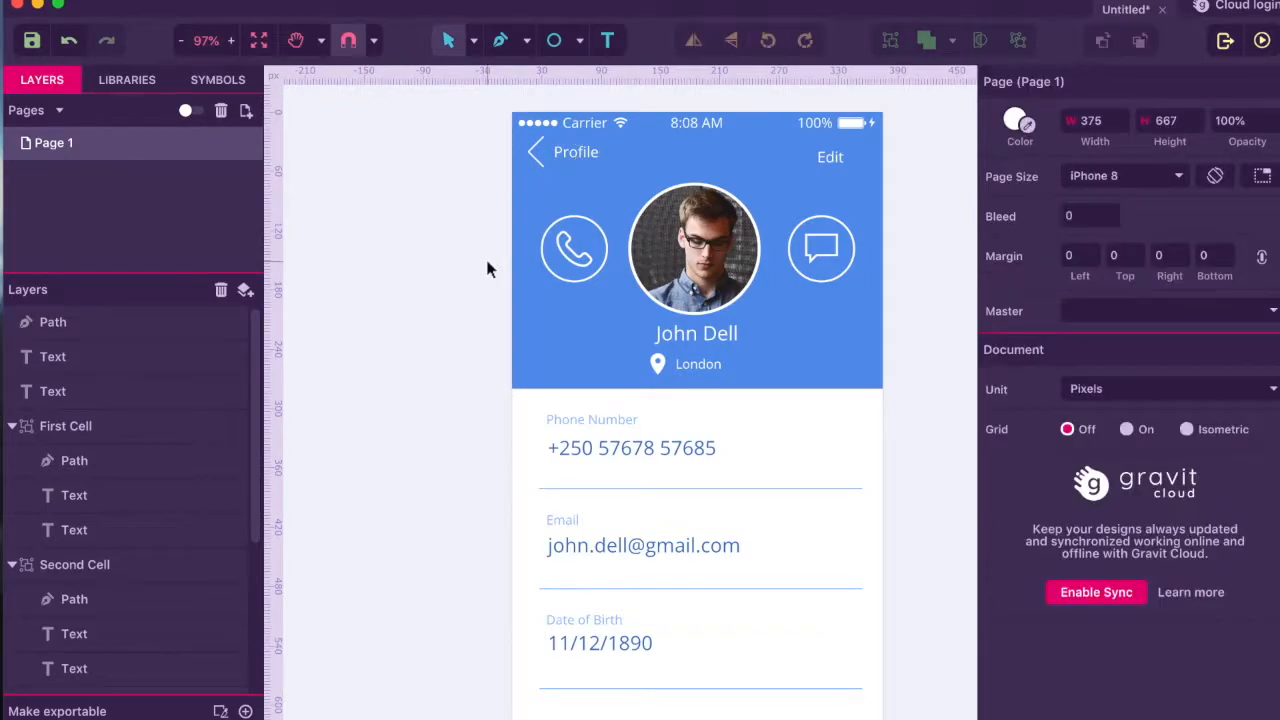
scroll(487, 268, "down", 5)
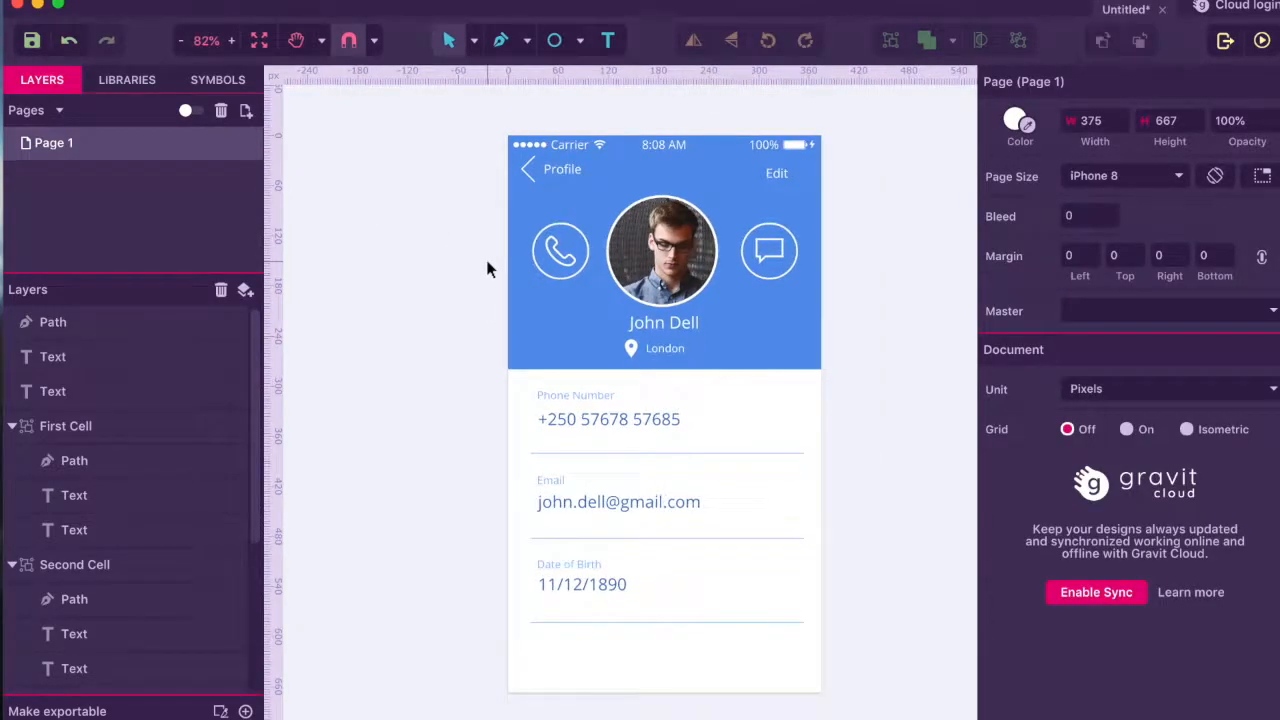
scroll(487, 268, "down", 1)
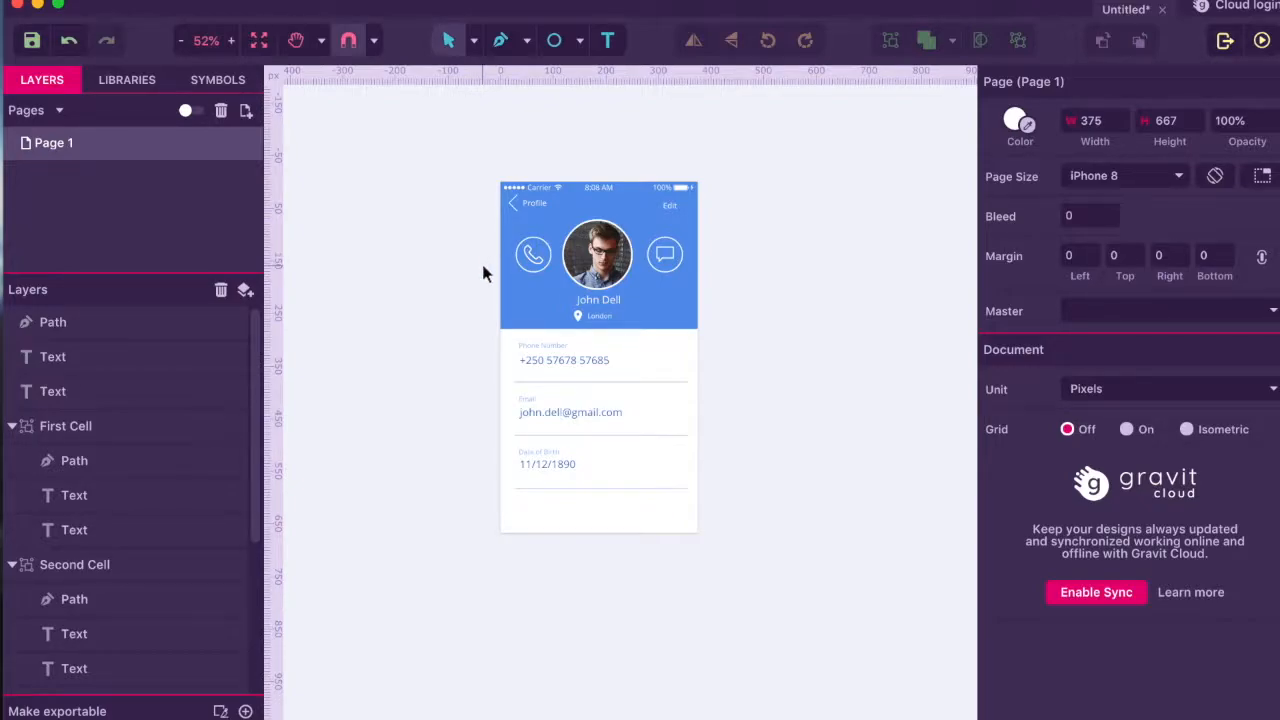
left_click(609, 300)
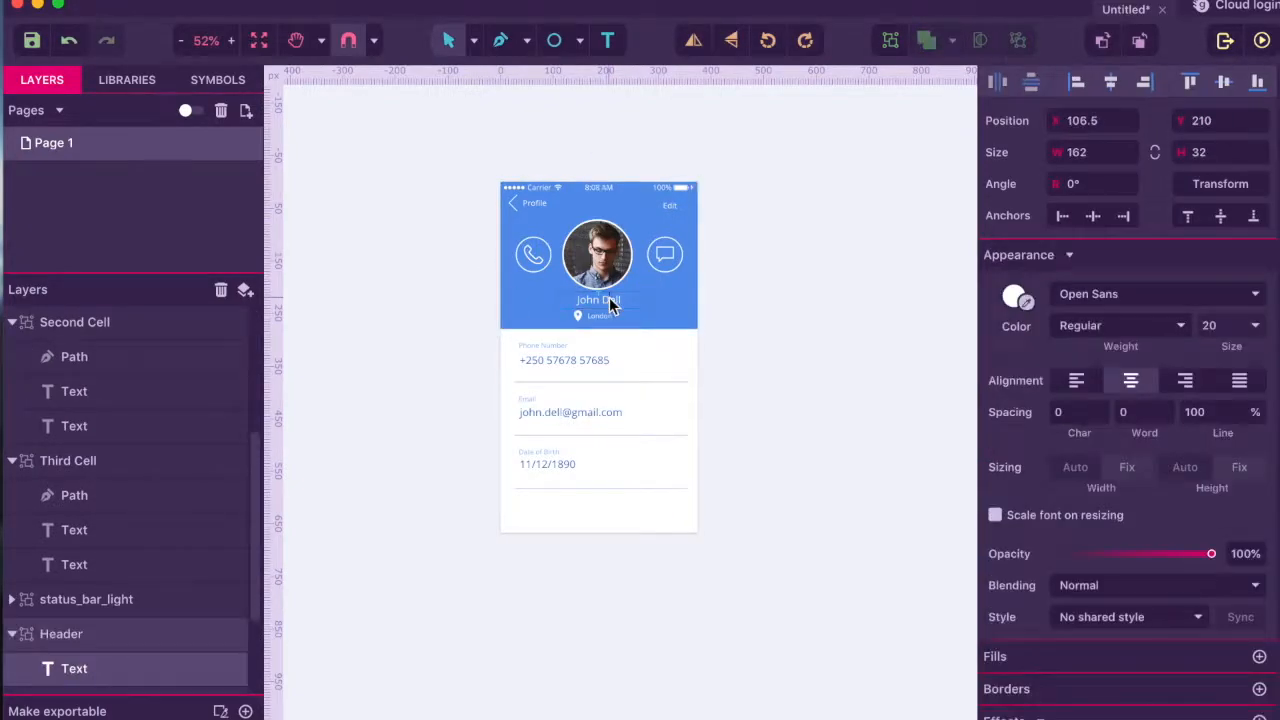
left_click(632, 305)
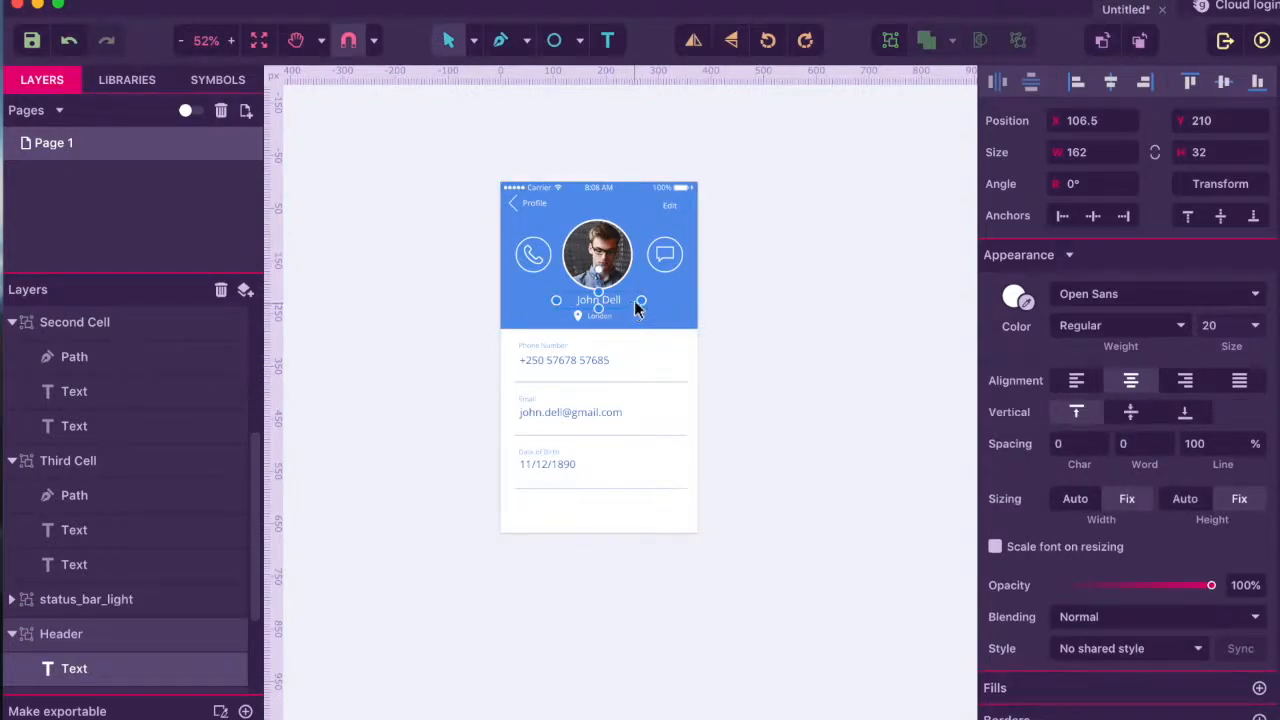
left_click(862, 333)
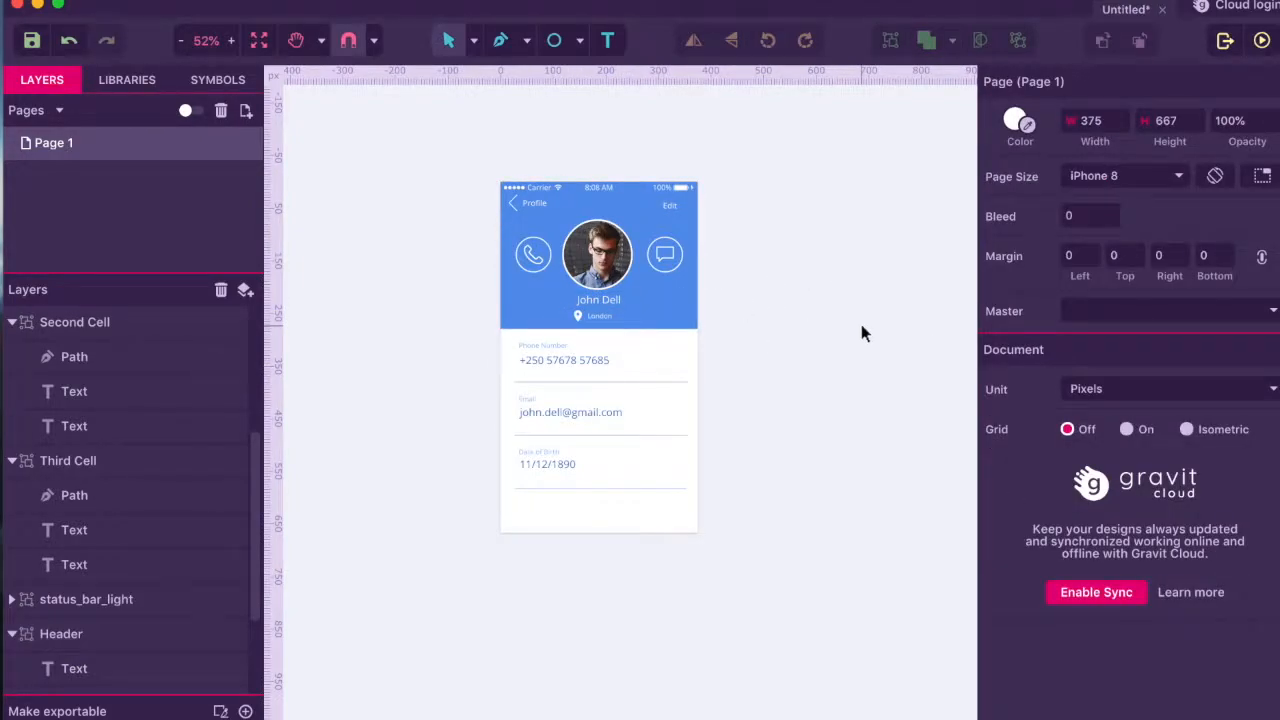